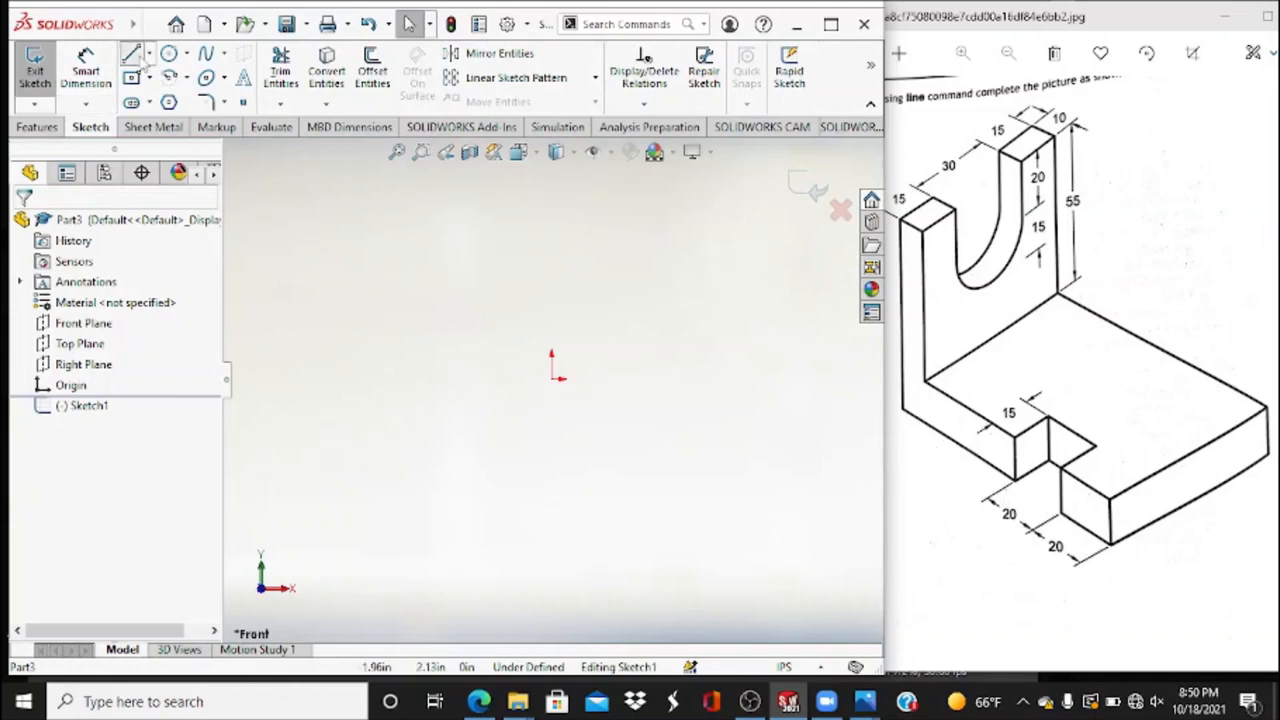
Sketch a horizontal line about 2.47 in long extending right from the origin.
click(131, 53)
click(551, 378)
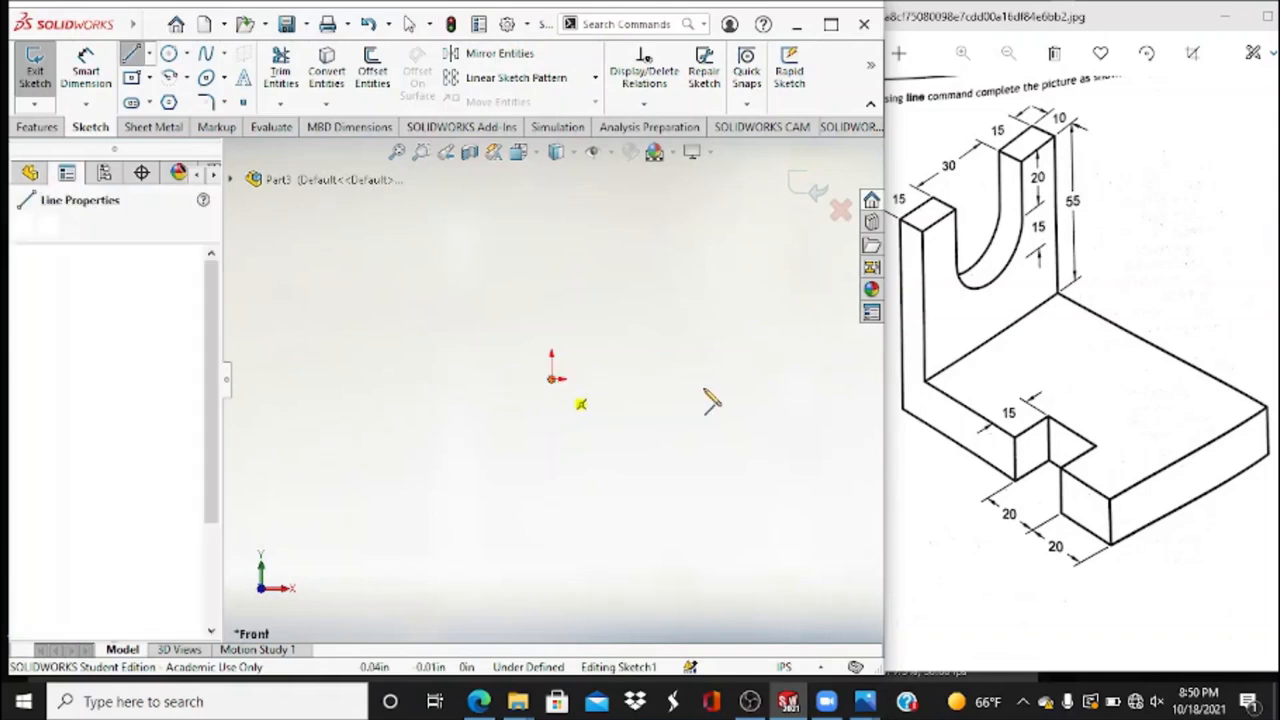
click(742, 380)
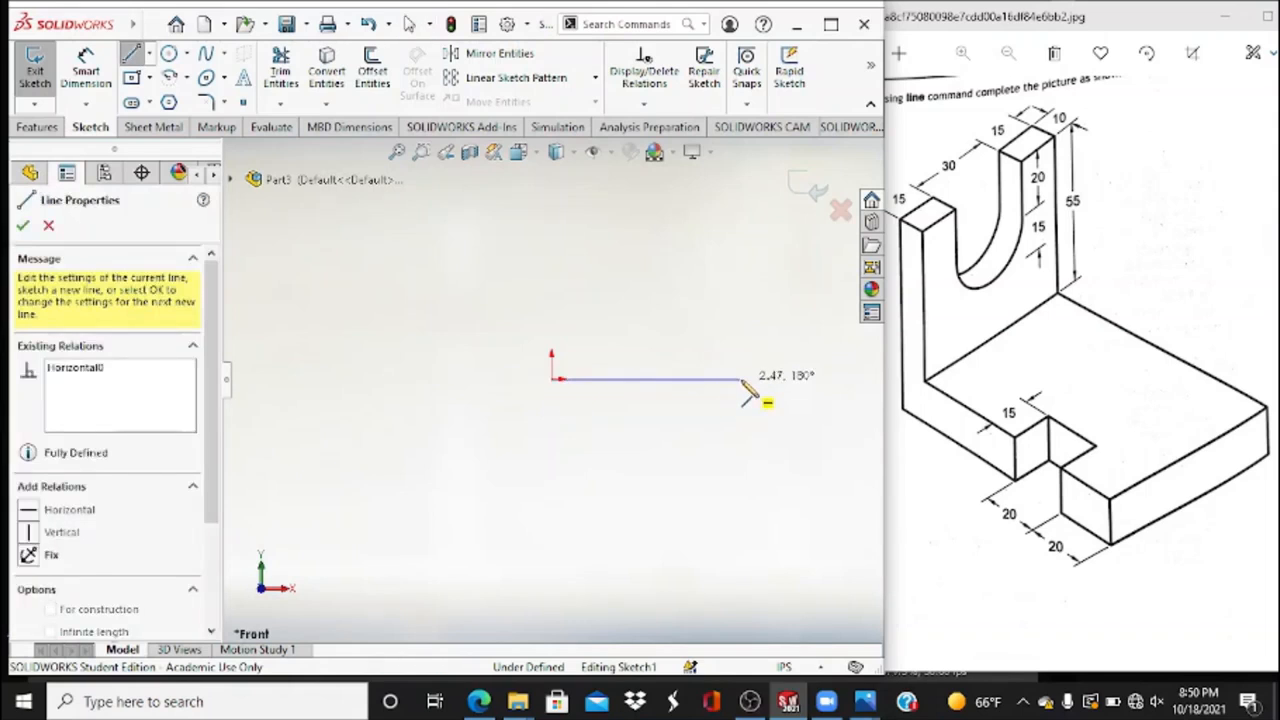
key(Escape)
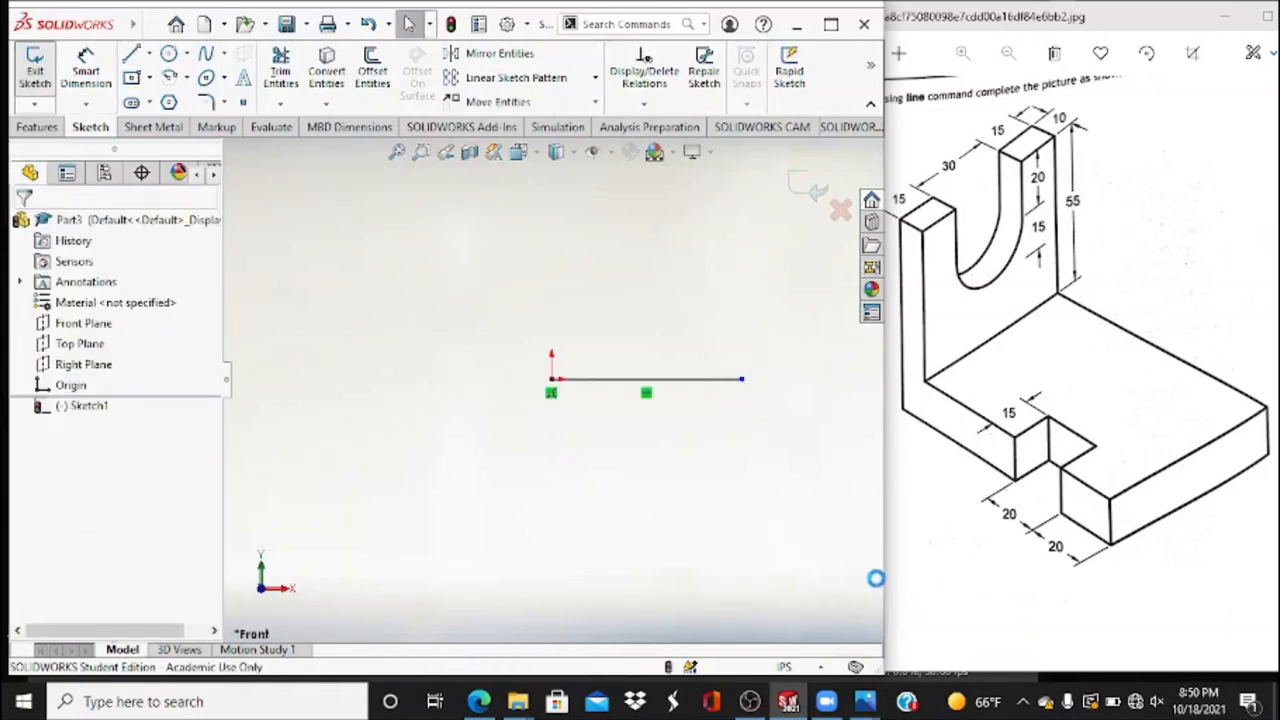
Change the document unit system to MMGS.
click(784, 666)
click(760, 583)
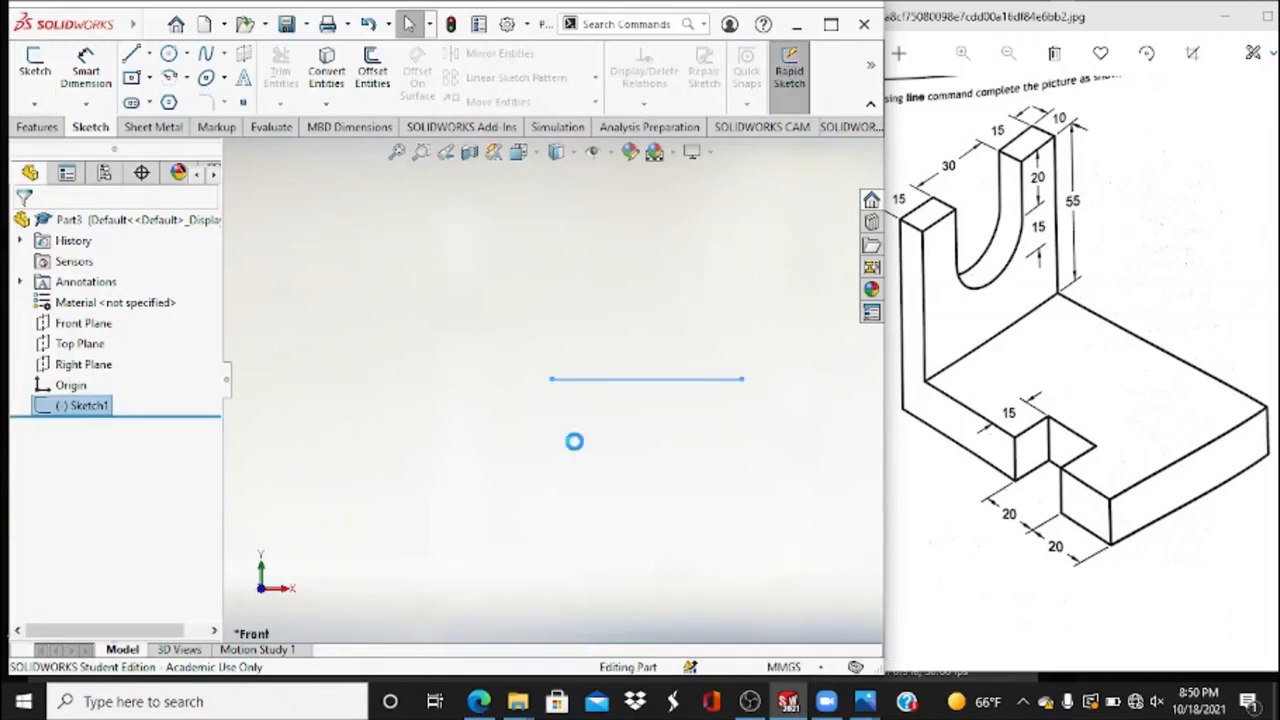
Dimension the horizontal line's length while the sketch is closed, placing the dimension below the line.
click(85, 70)
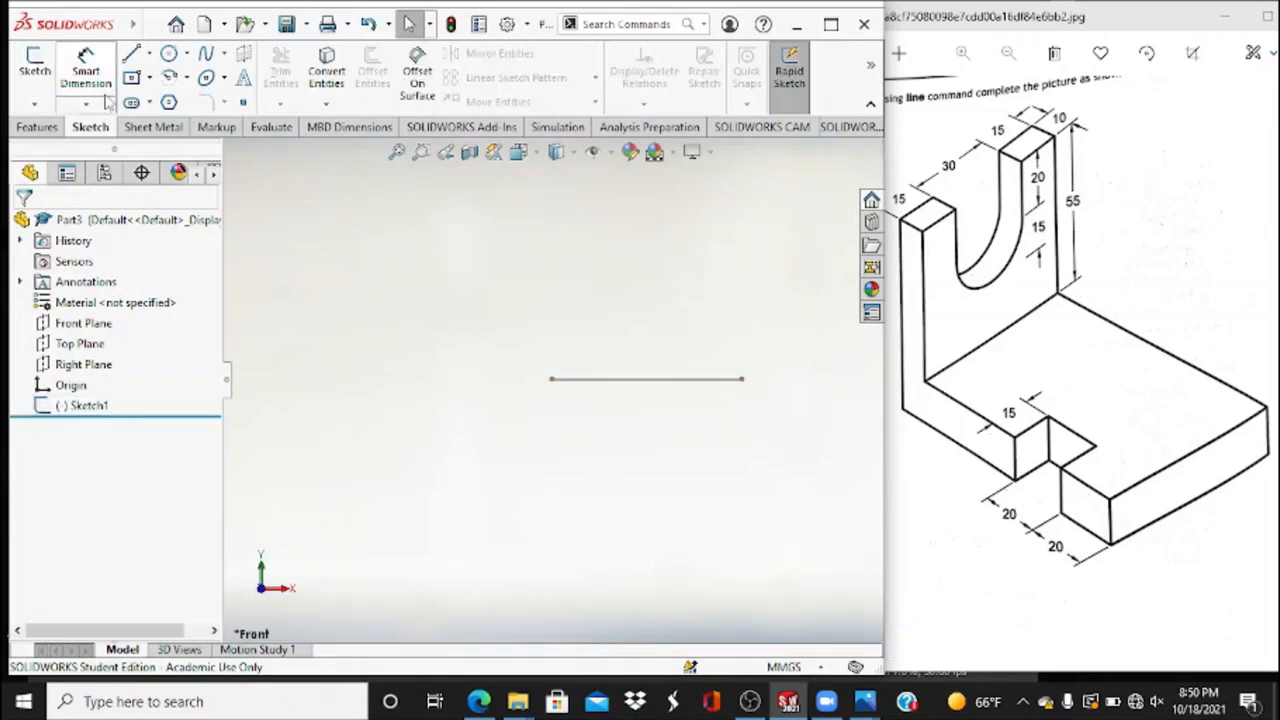
click(658, 380)
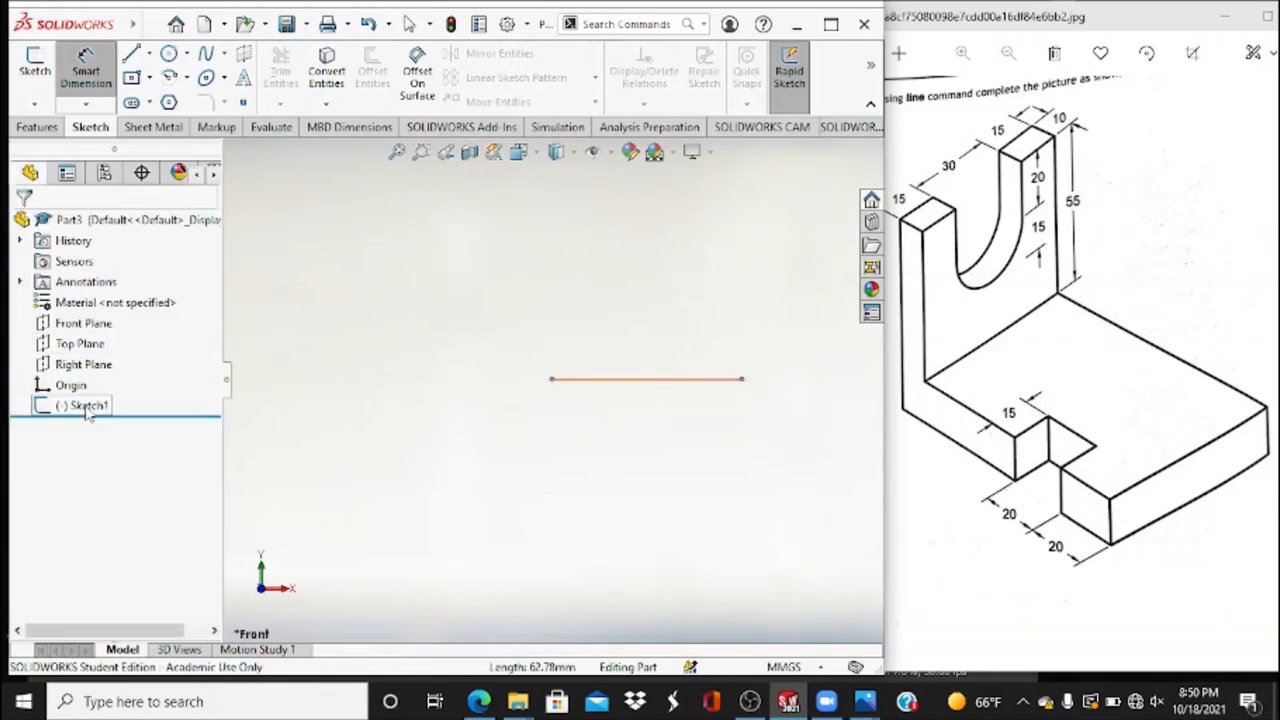
right_click(88, 410)
right_click(74, 408)
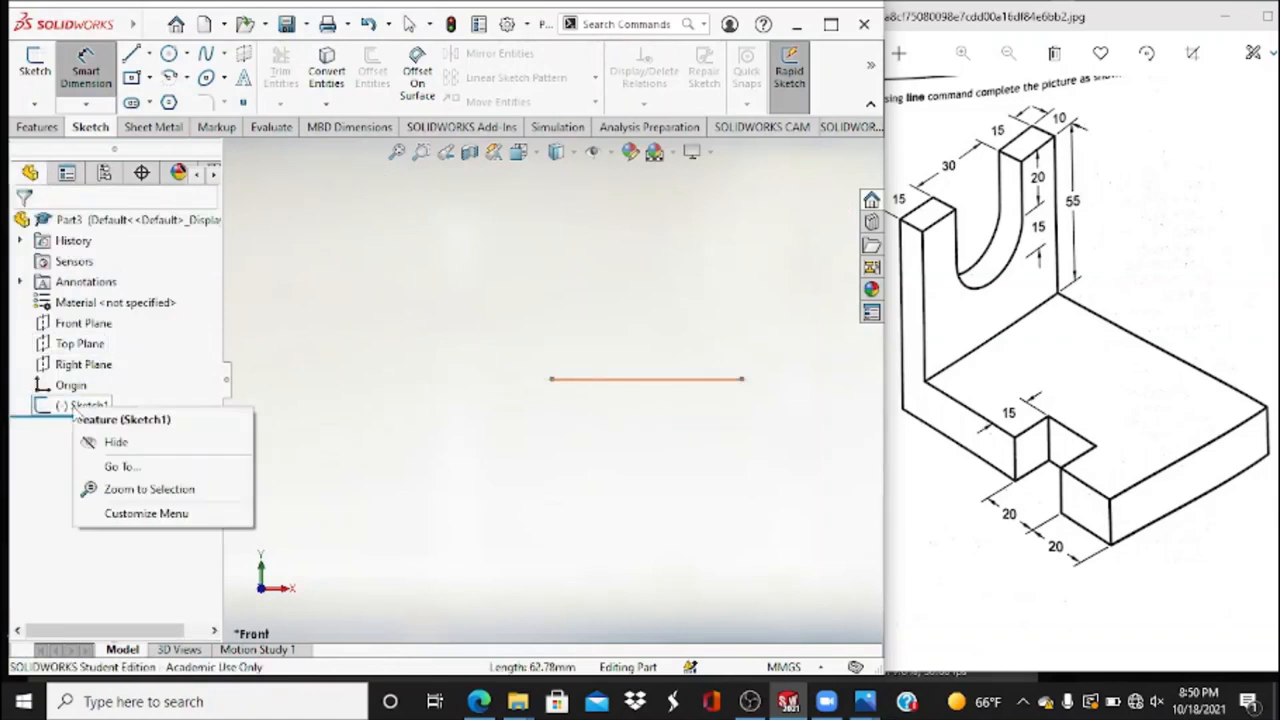
click(471, 292)
click(597, 380)
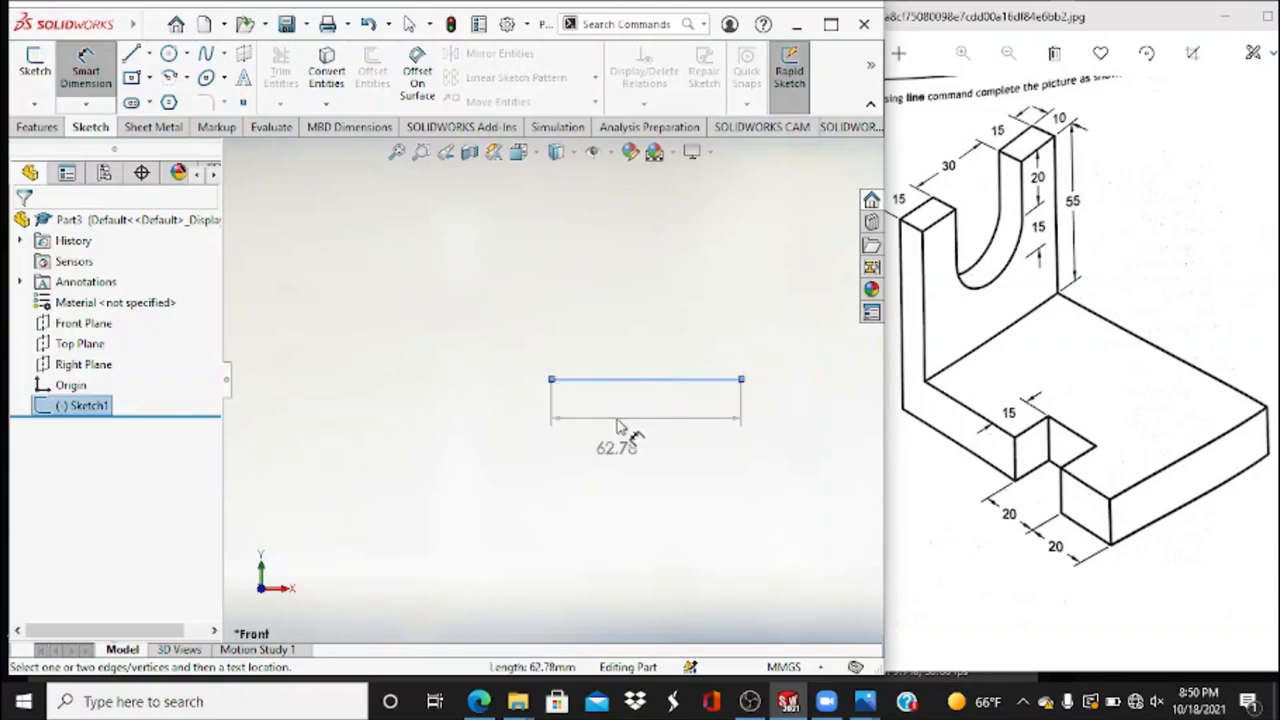
click(617, 426)
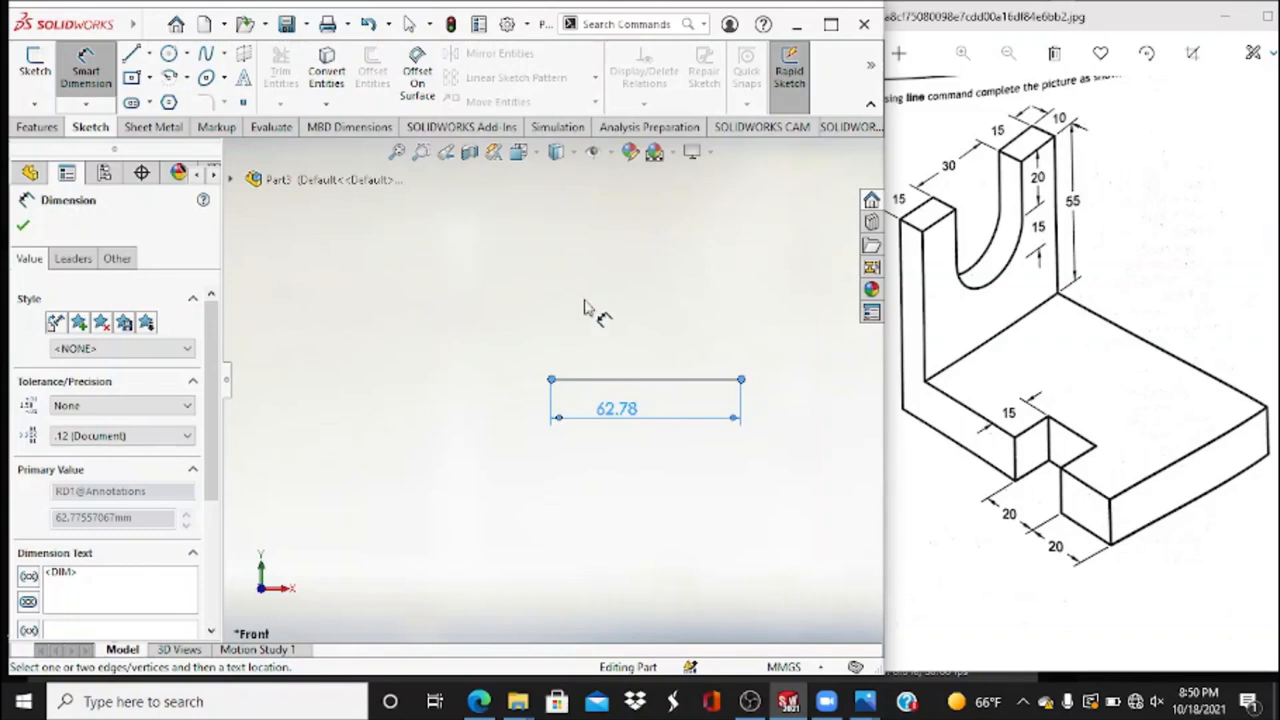
key(Escape)
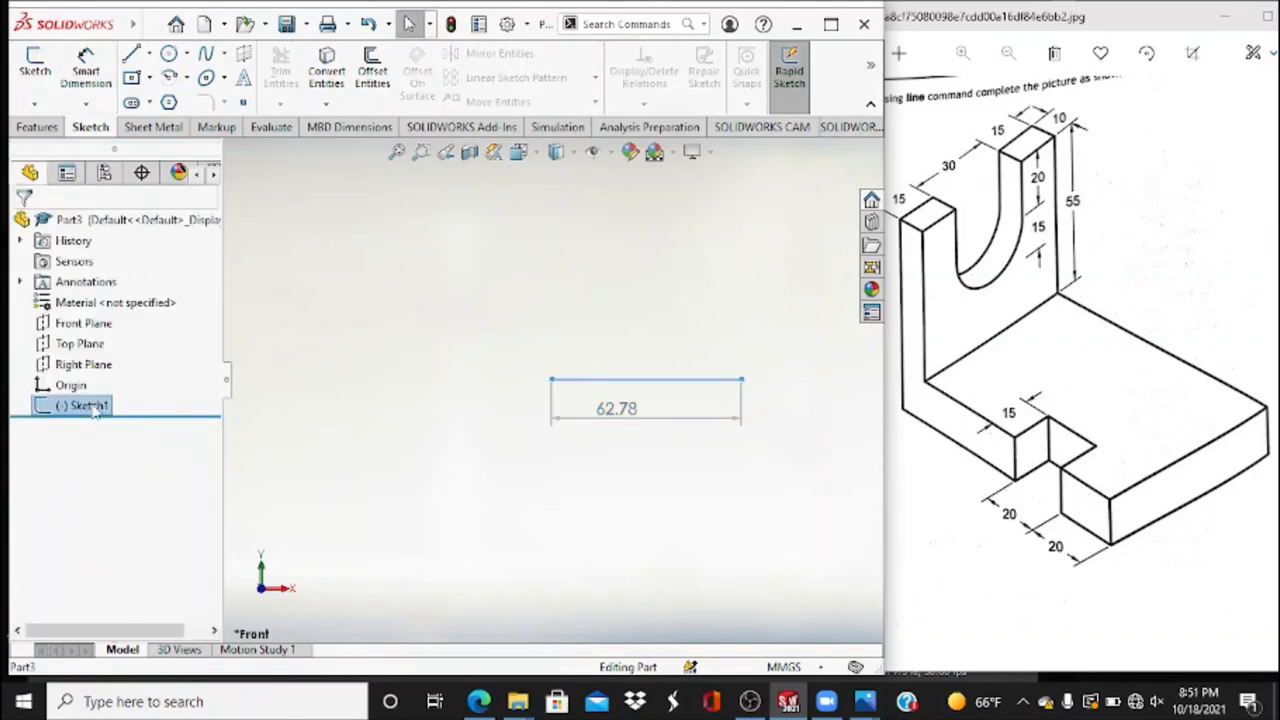
right_click(95, 406)
click(107, 268)
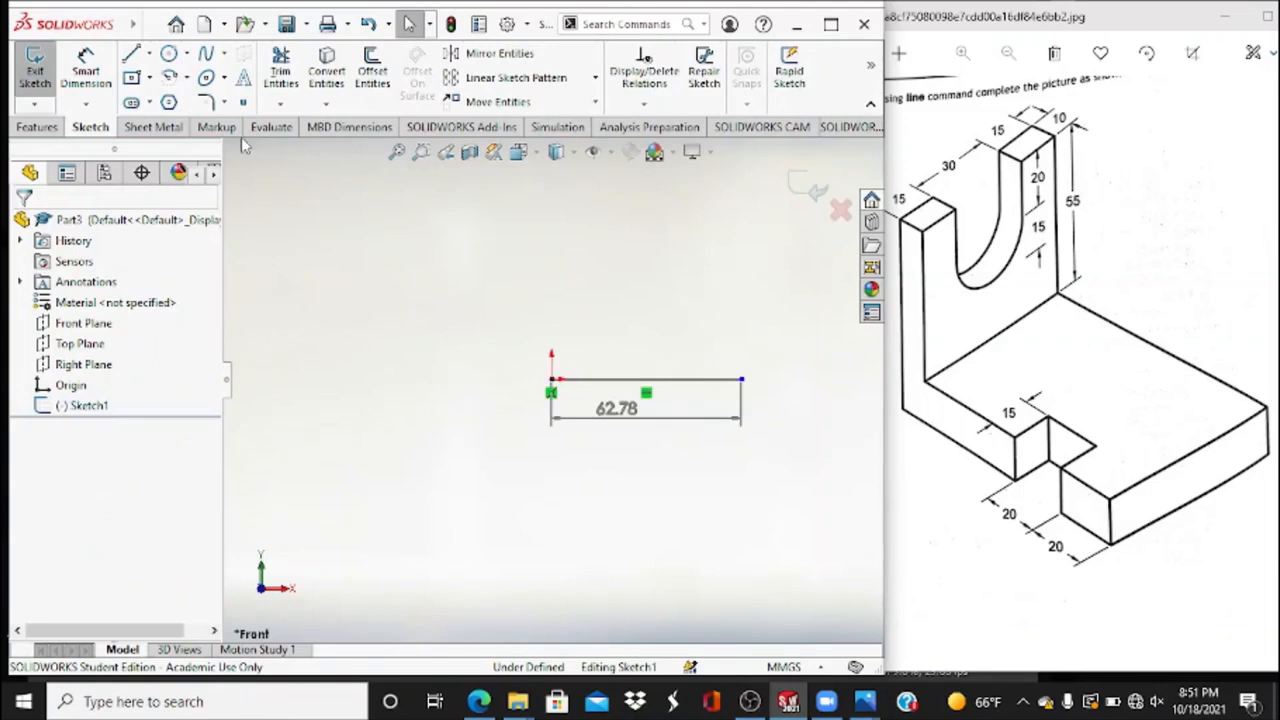
click(92, 72)
click(647, 392)
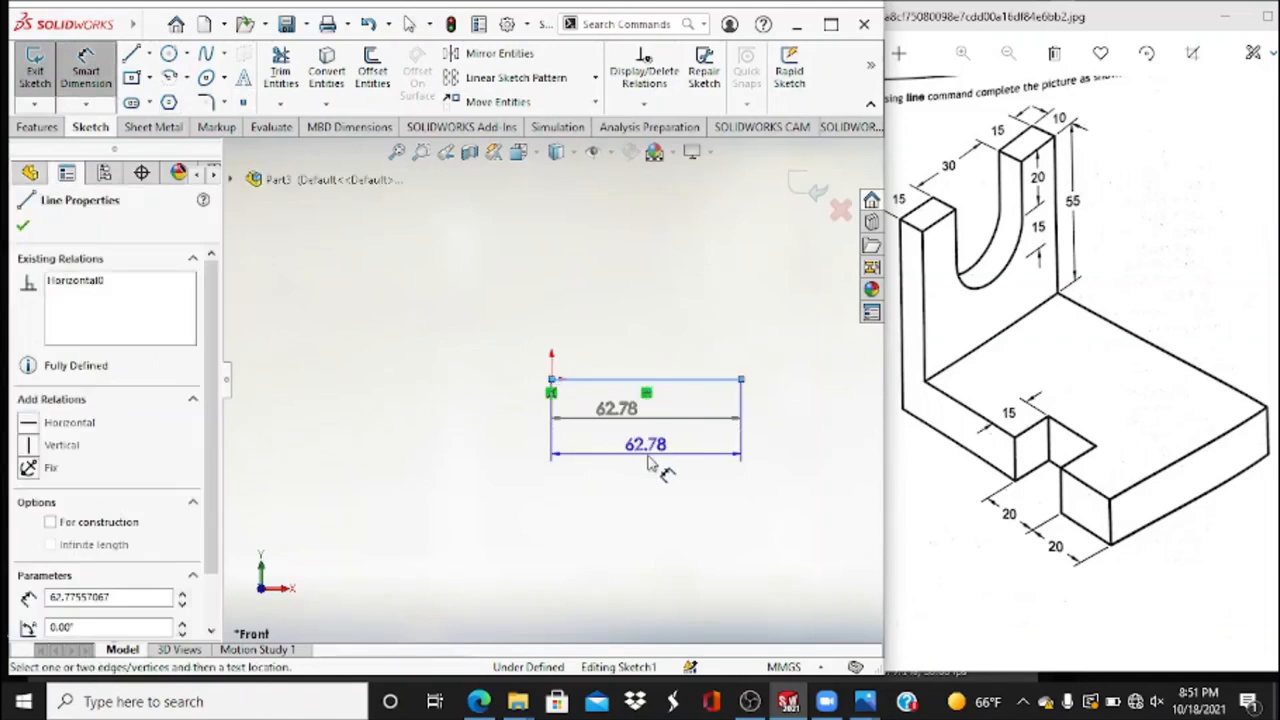
key(Escape)
key(Escape)
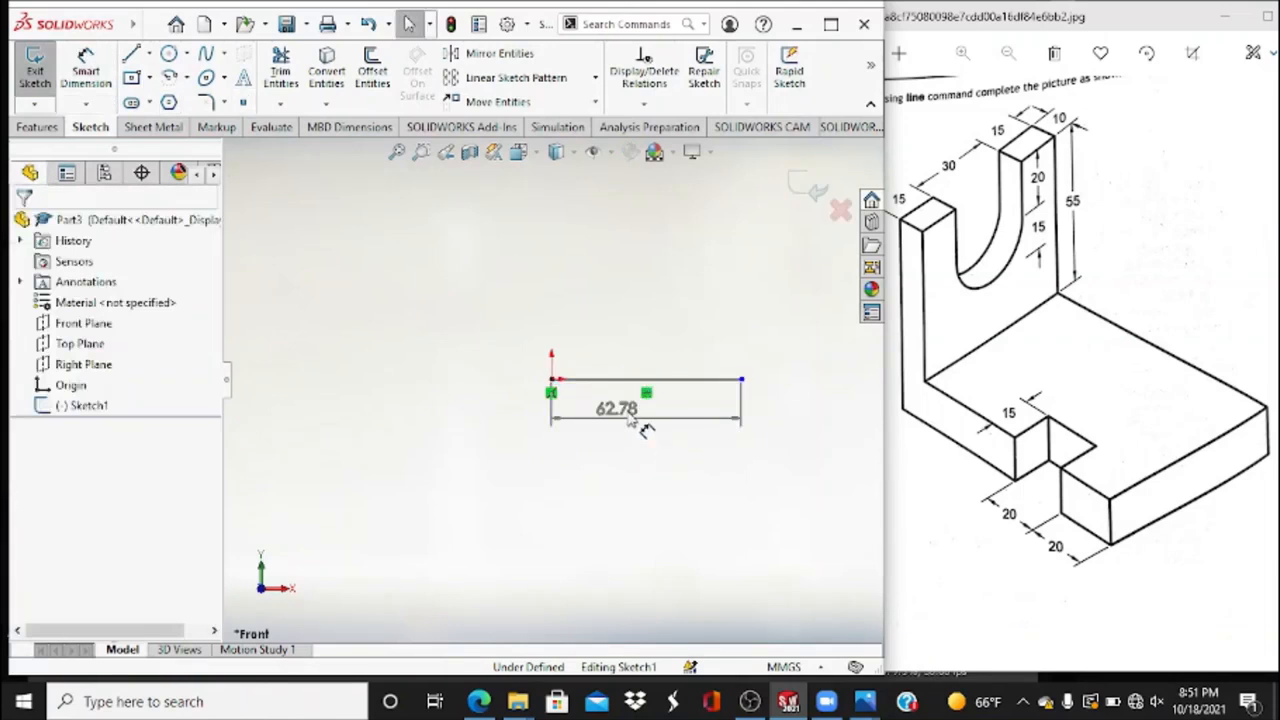
Exit the sketch and delete it together with its leftover length dimension.
right_click(80, 405)
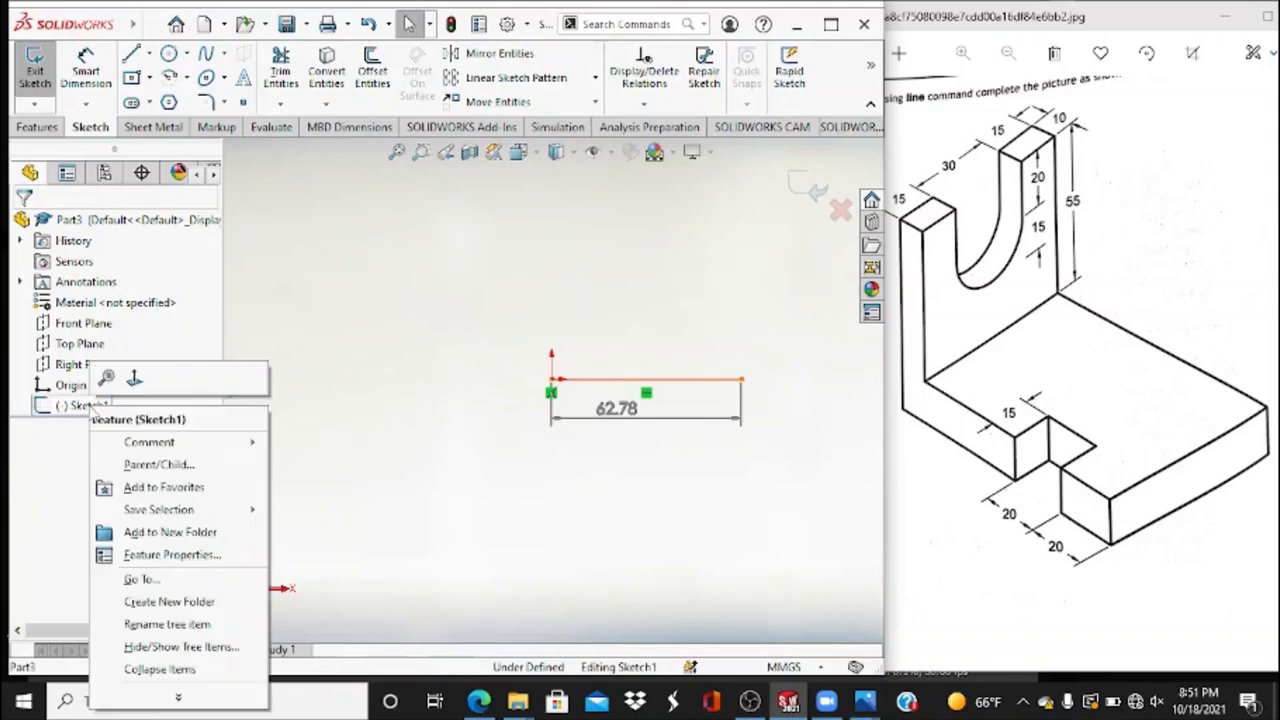
click(27, 471)
click(34, 72)
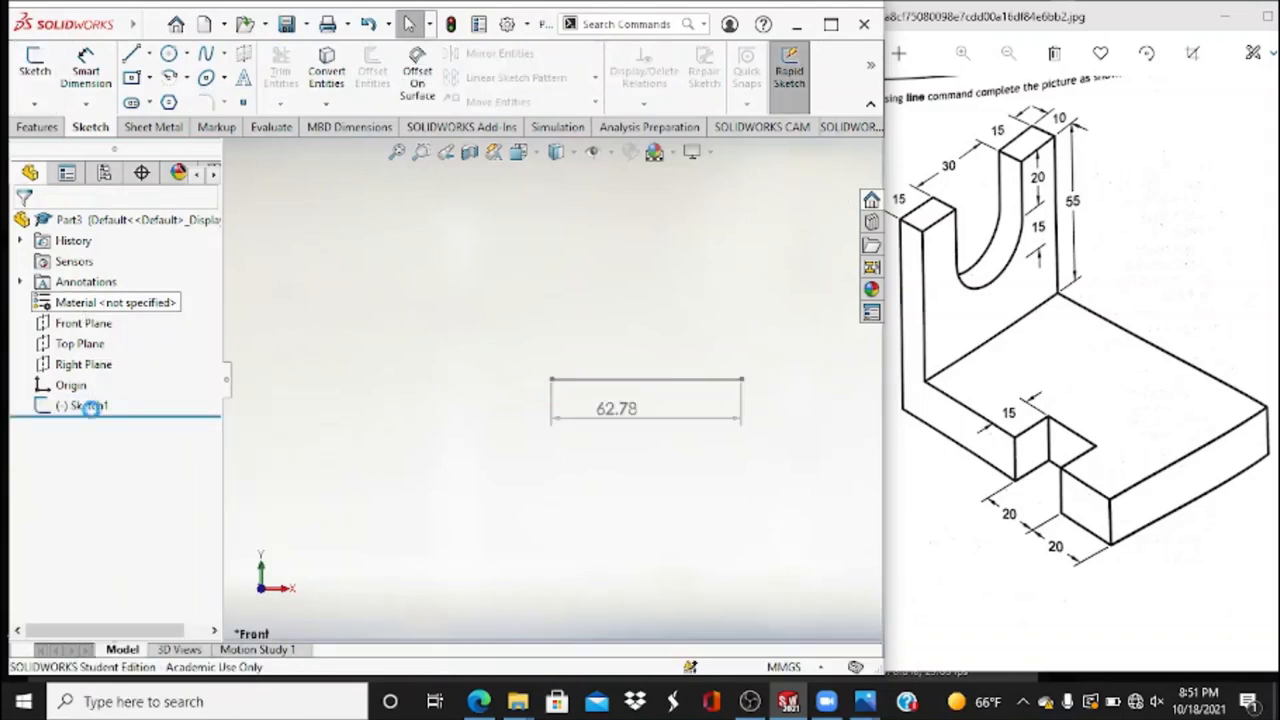
right_click(90, 408)
click(143, 452)
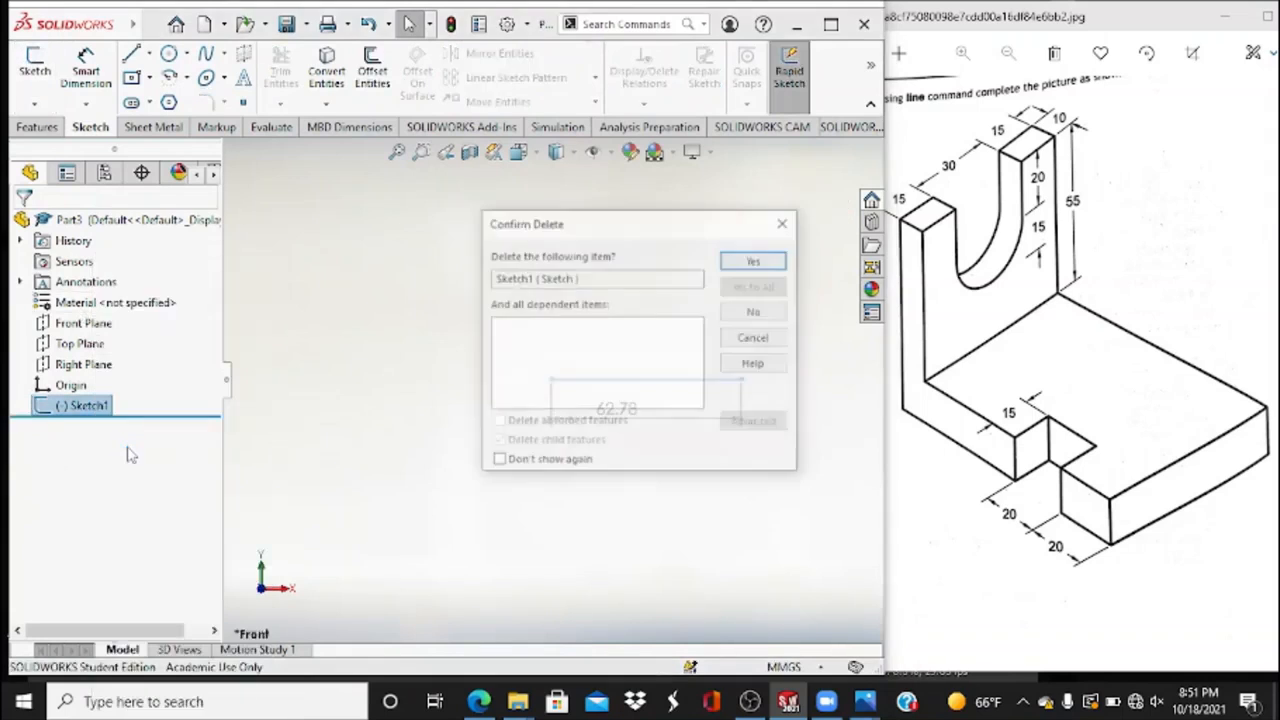
key(Return)
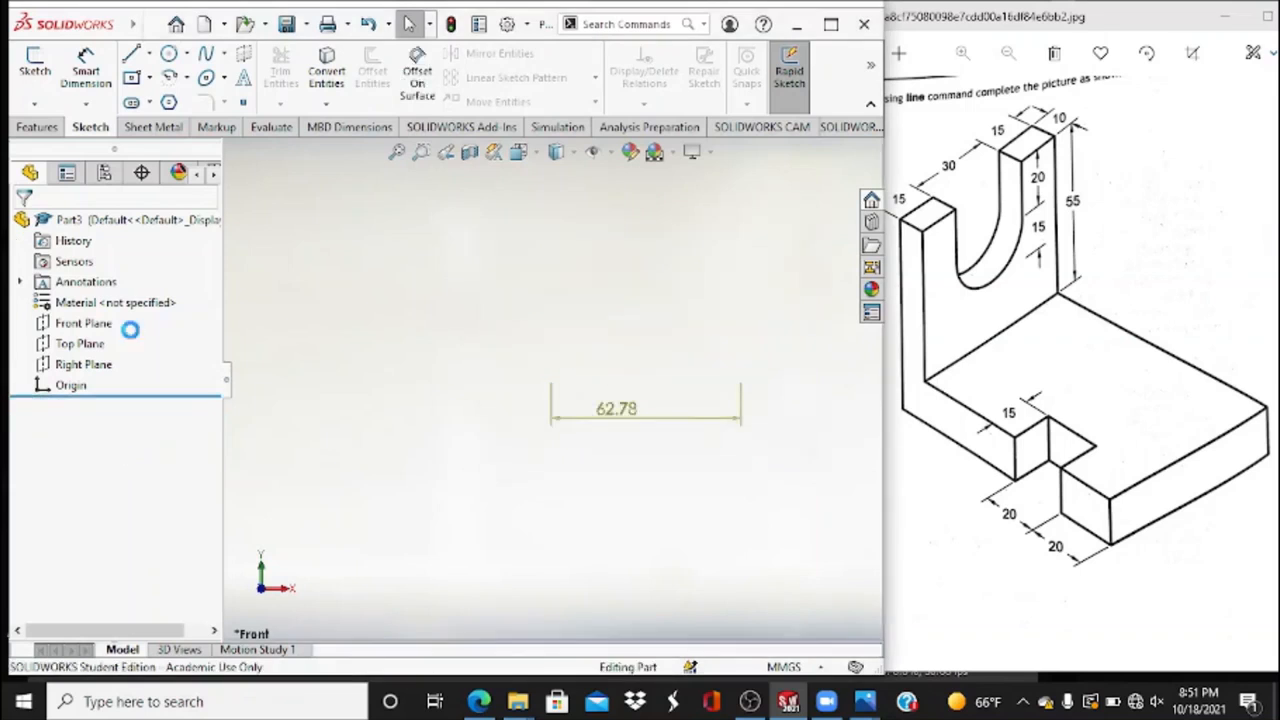
click(610, 428)
key(Delete)
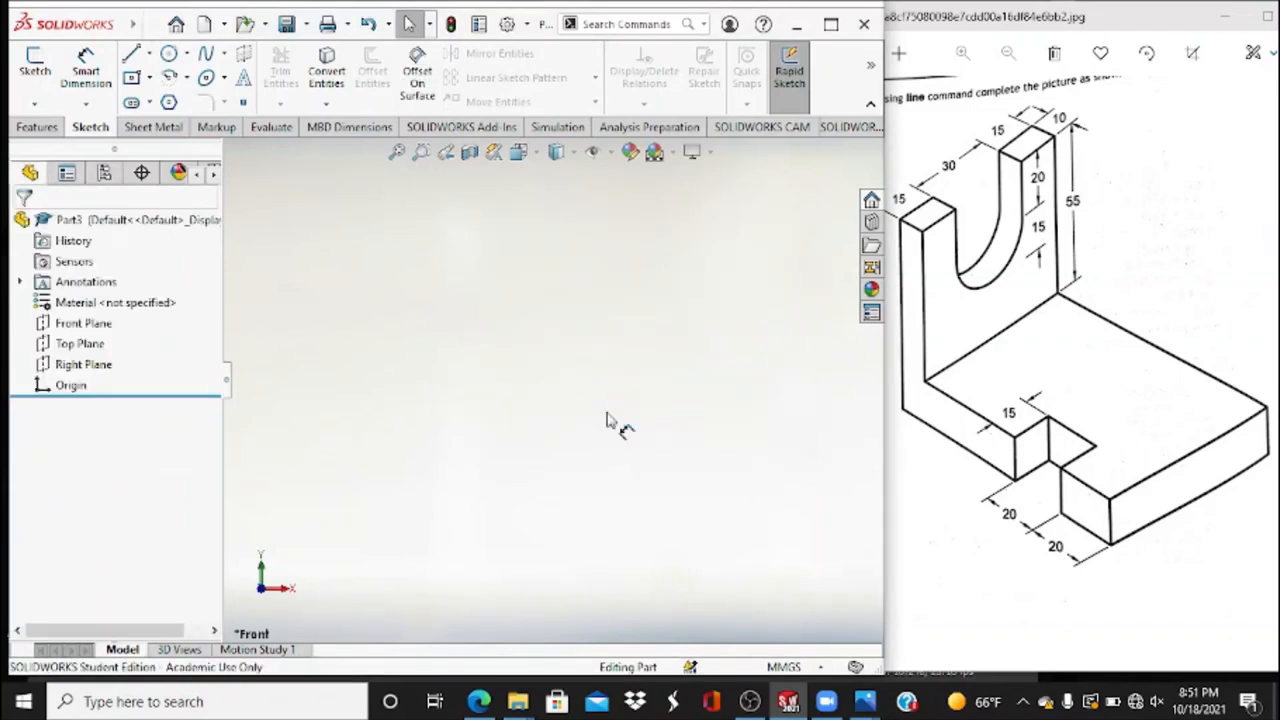
Start a new sketch on the Front Plane and draw a horizontal line about 53 mm long rightward from the origin.
click(35, 72)
click(458, 277)
key(l)
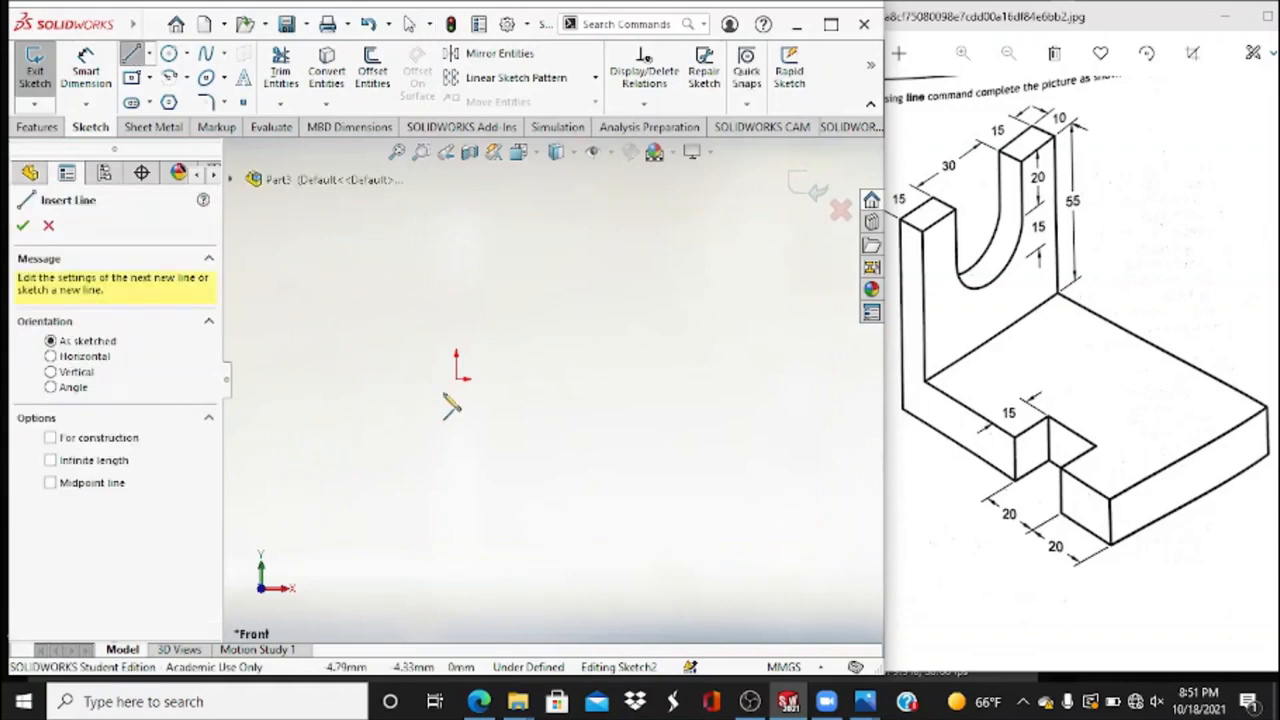
click(457, 379)
click(619, 379)
key(Escape)
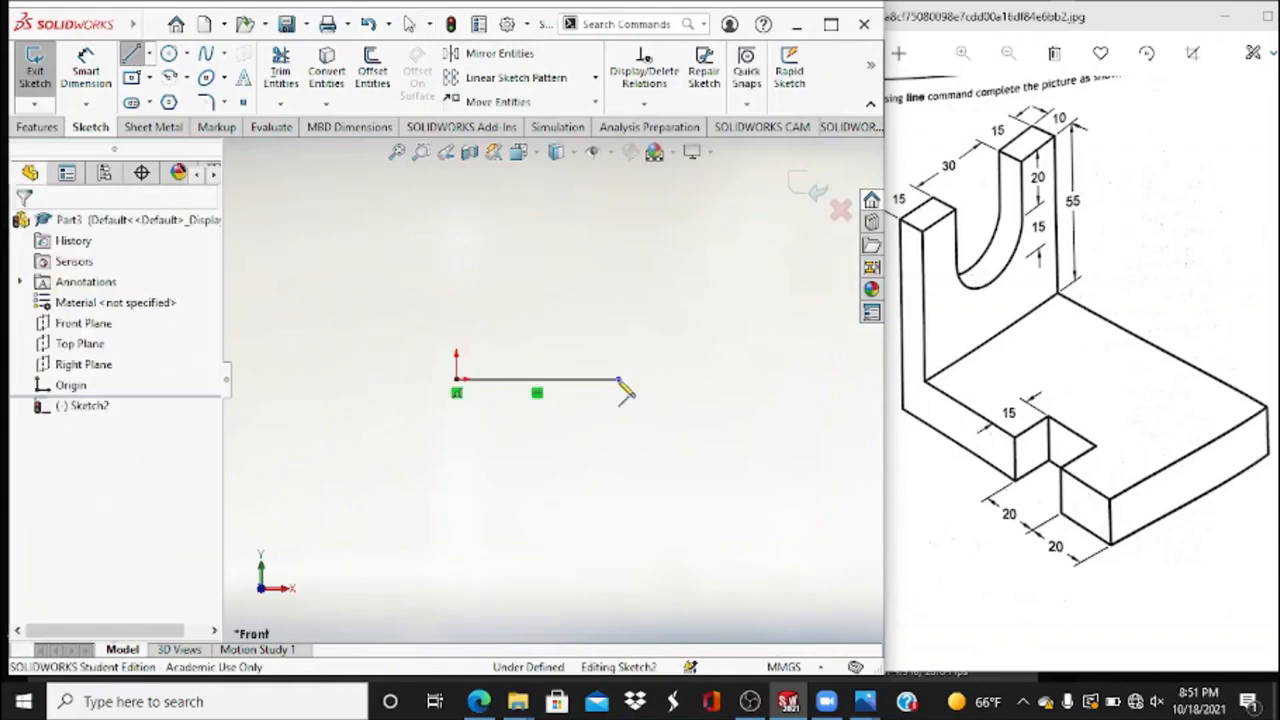
Dimension the horizontal base line's length as 80 mm, placing the dimension below it.
click(86, 72)
click(505, 380)
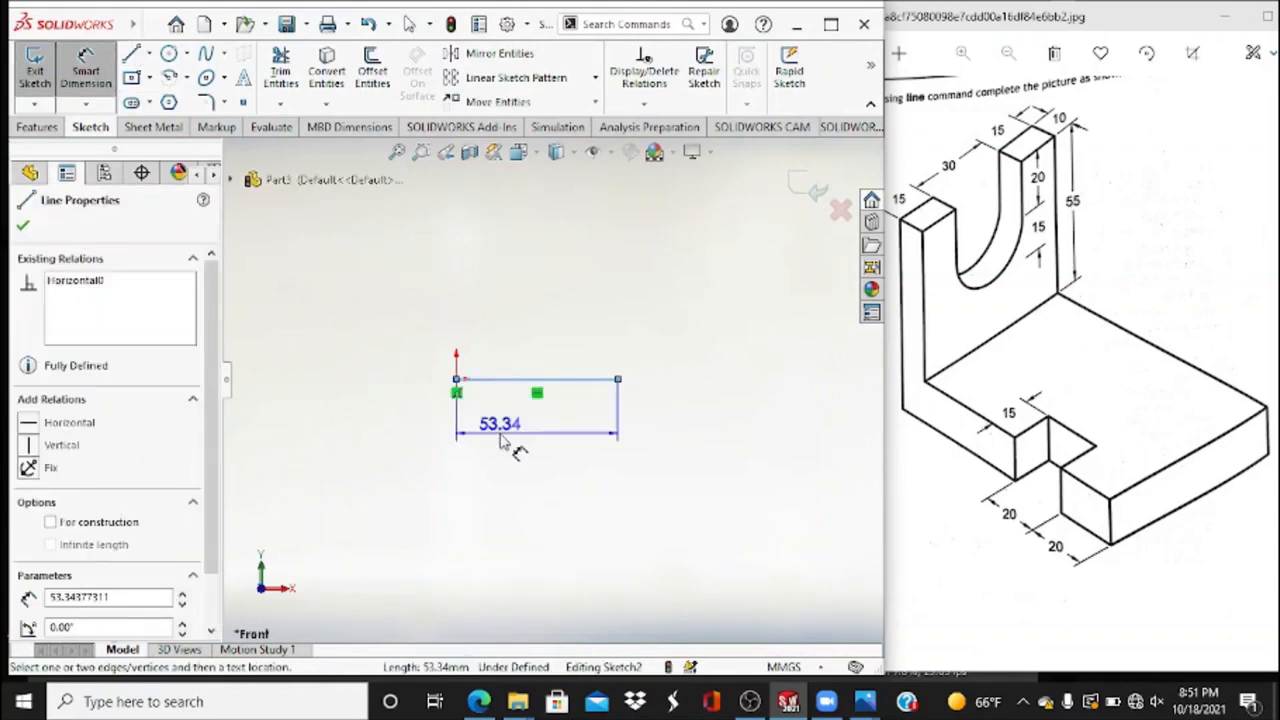
click(505, 430)
text(4)
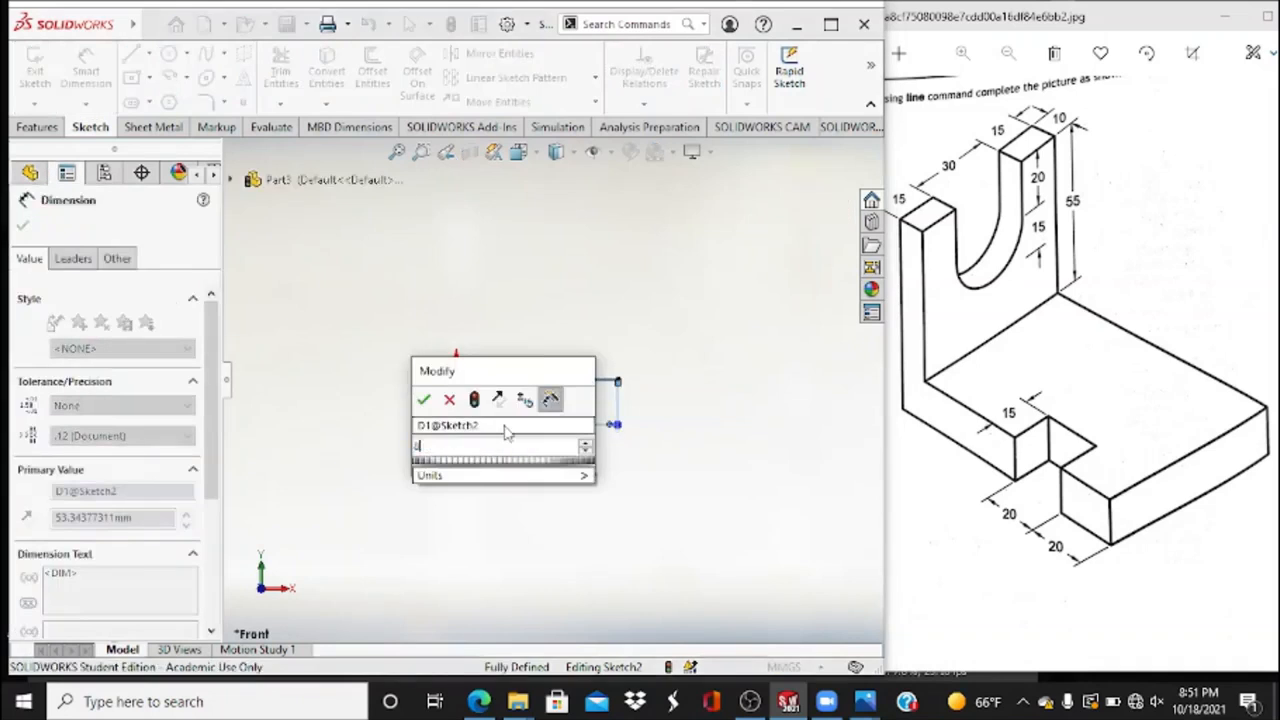
text(0)
key(Return)
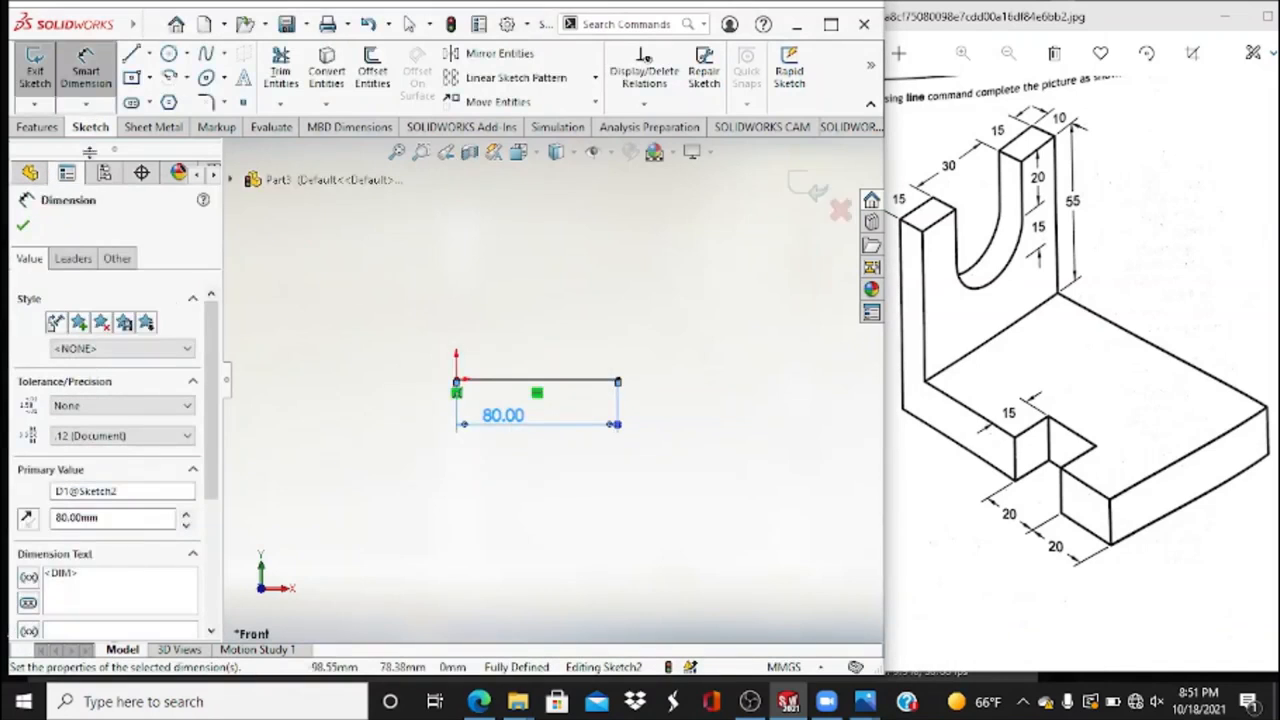
click(22, 226)
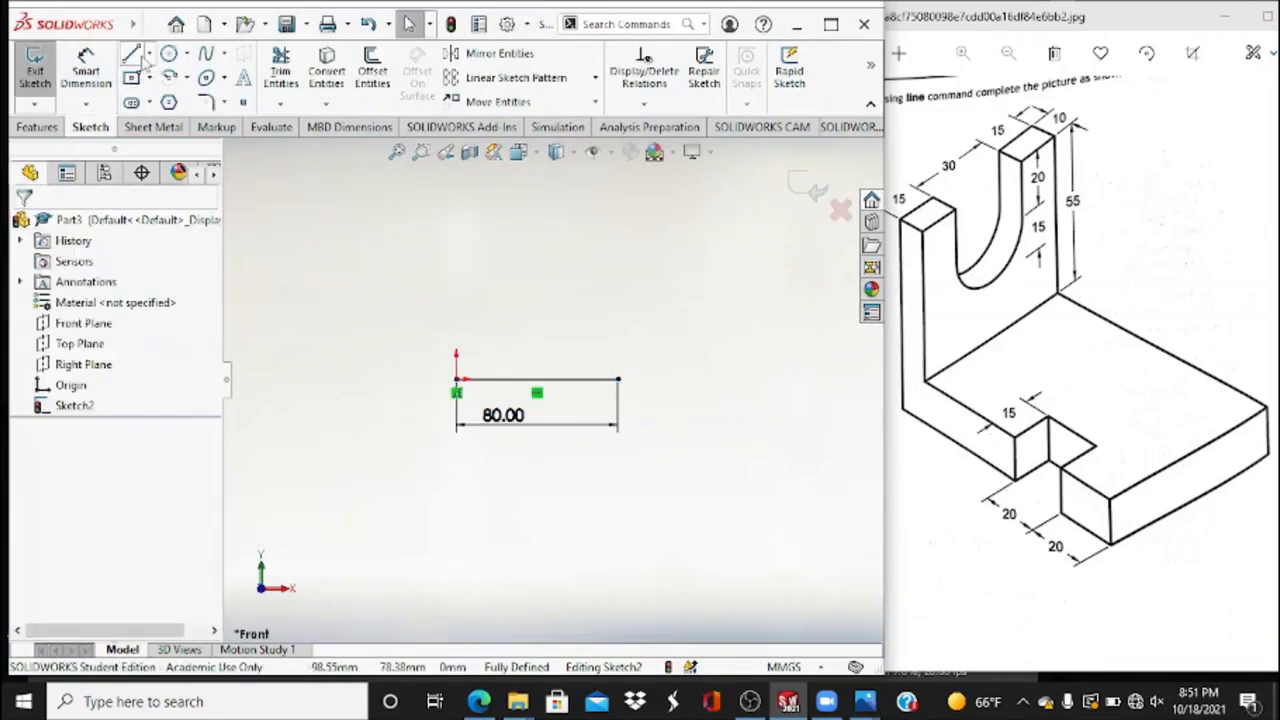
Sketch a vertical line about 52 mm long upward from the origin.
click(131, 55)
click(456, 381)
click(457, 273)
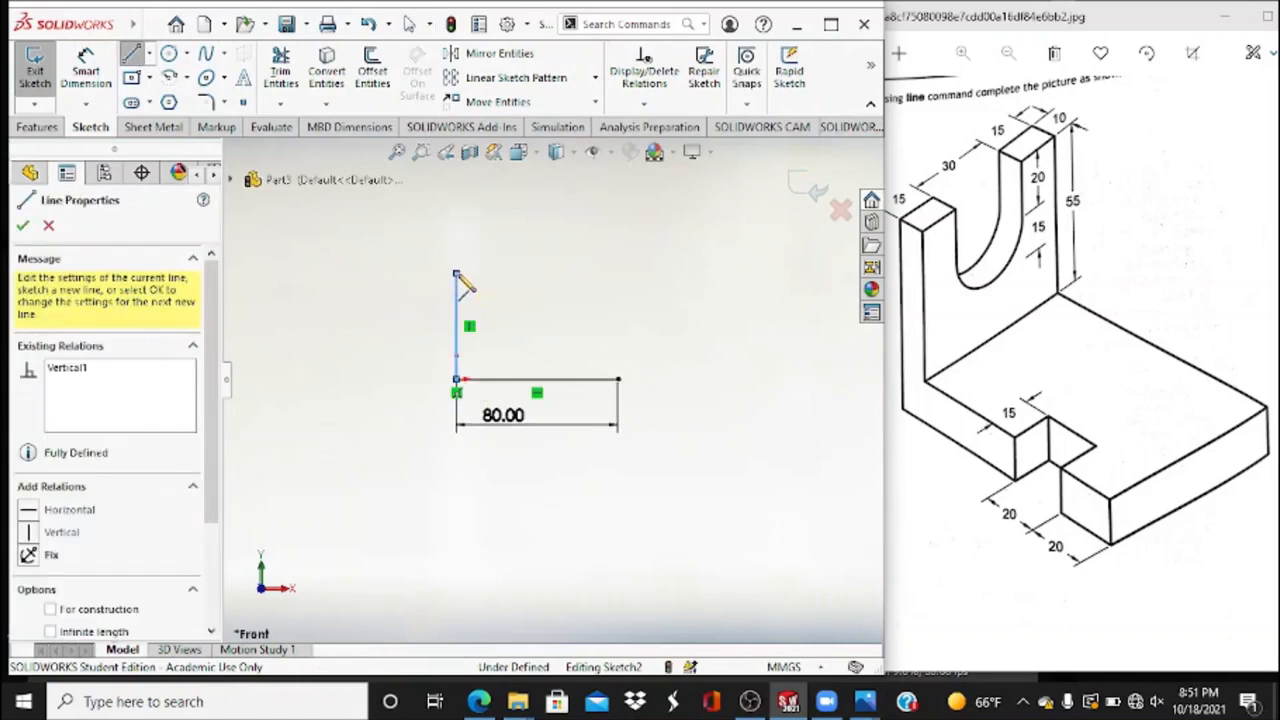
key(Escape)
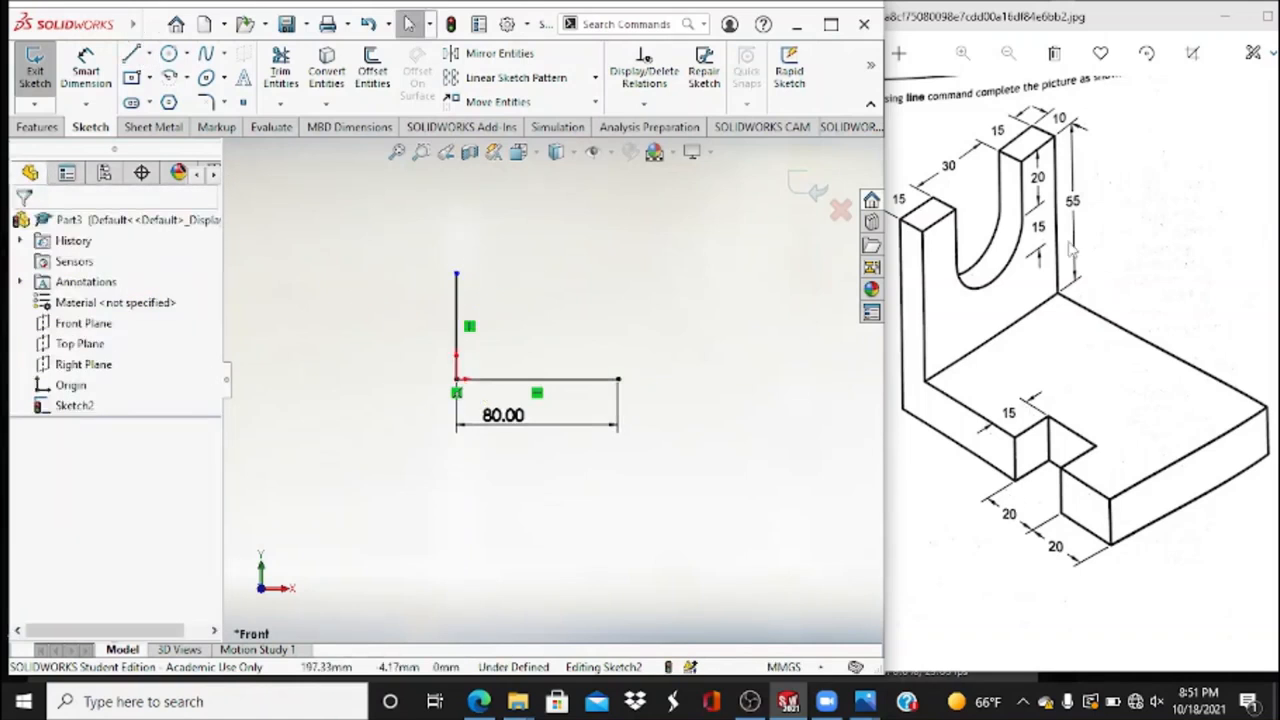
Dimension the vertical line's length as 55+20 mm, placing the dimension to its left.
click(85, 70)
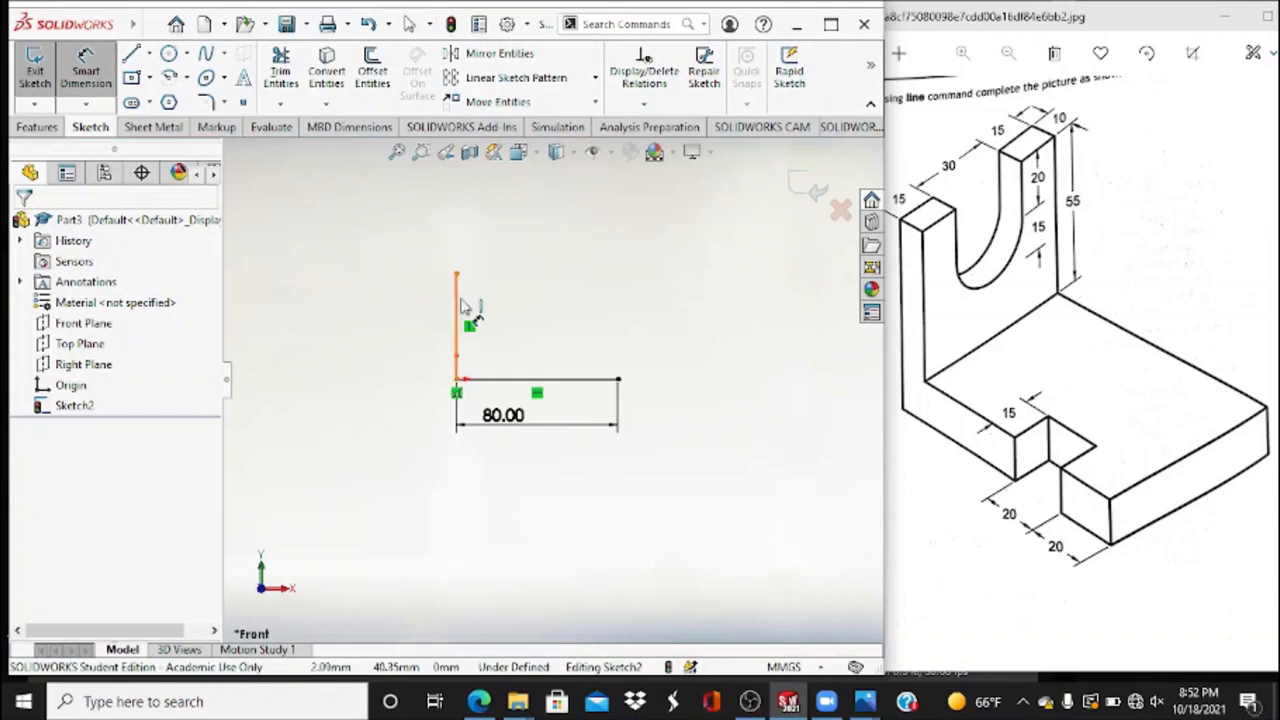
click(456, 310)
click(415, 360)
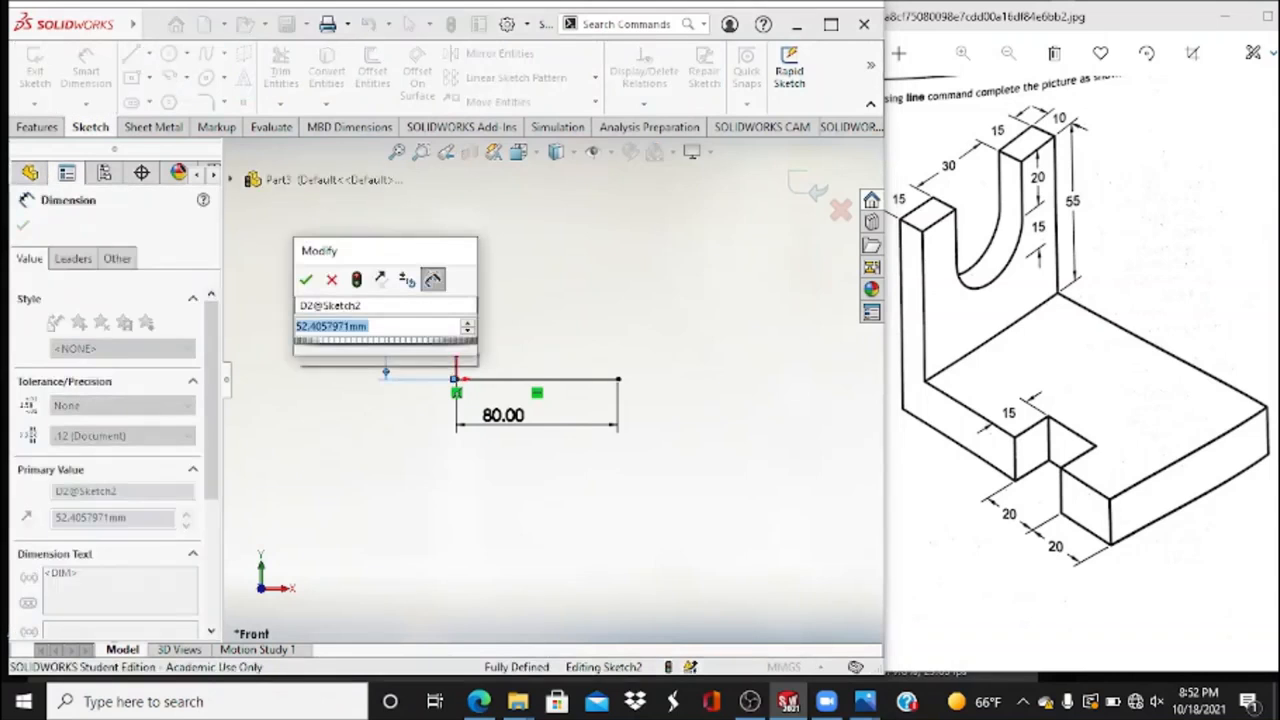
text(55+20)
key(Return)
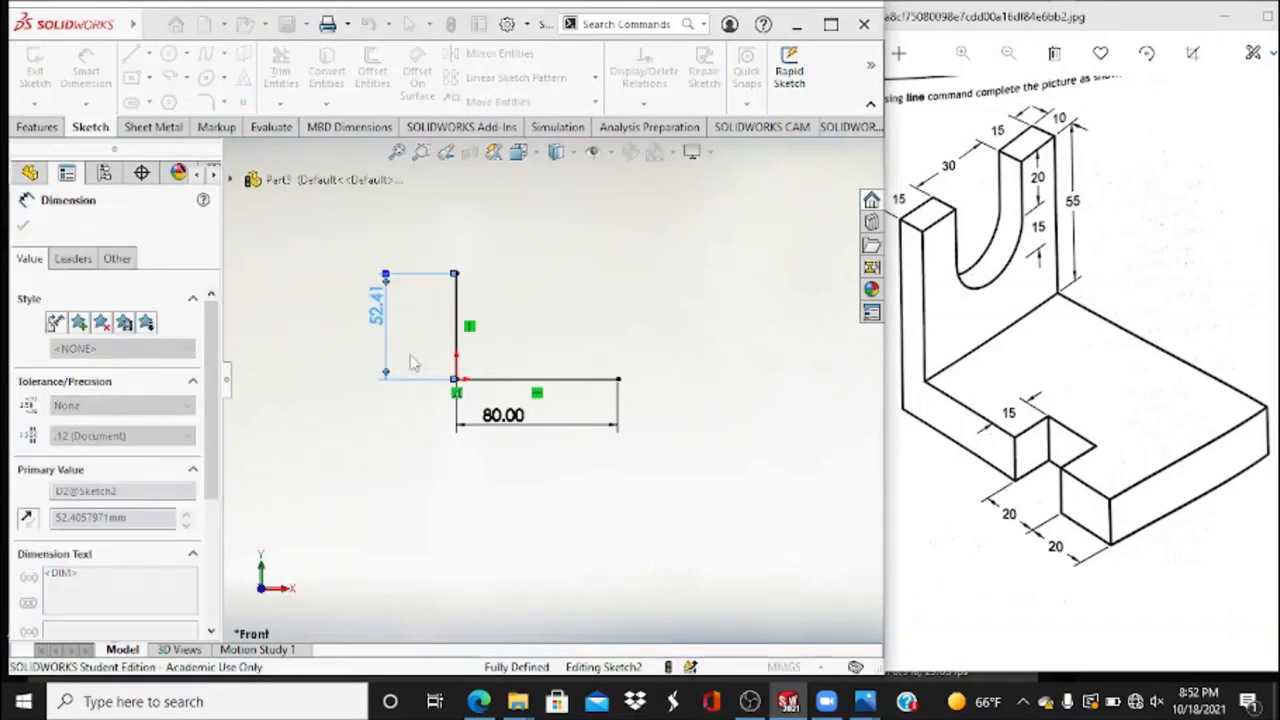
click(23, 227)
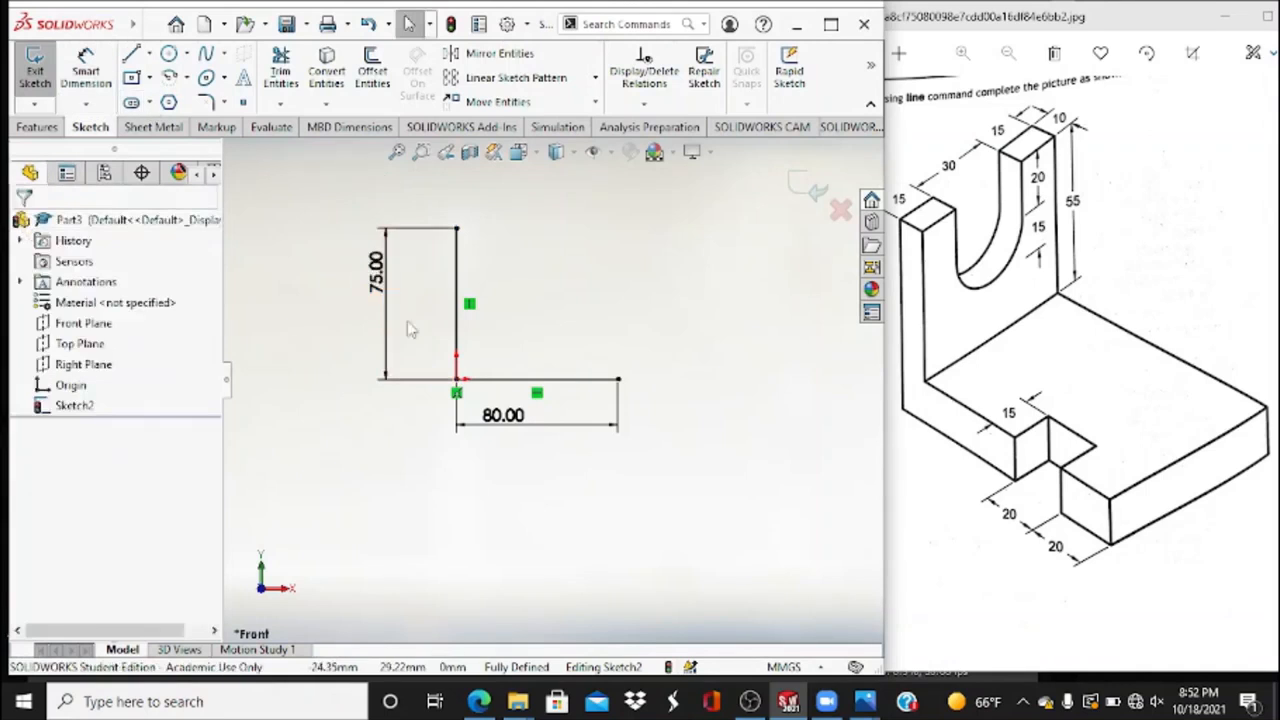
Sketch a short horizontal line about 13 mm long rightward from the vertical line's upper end.
click(131, 53)
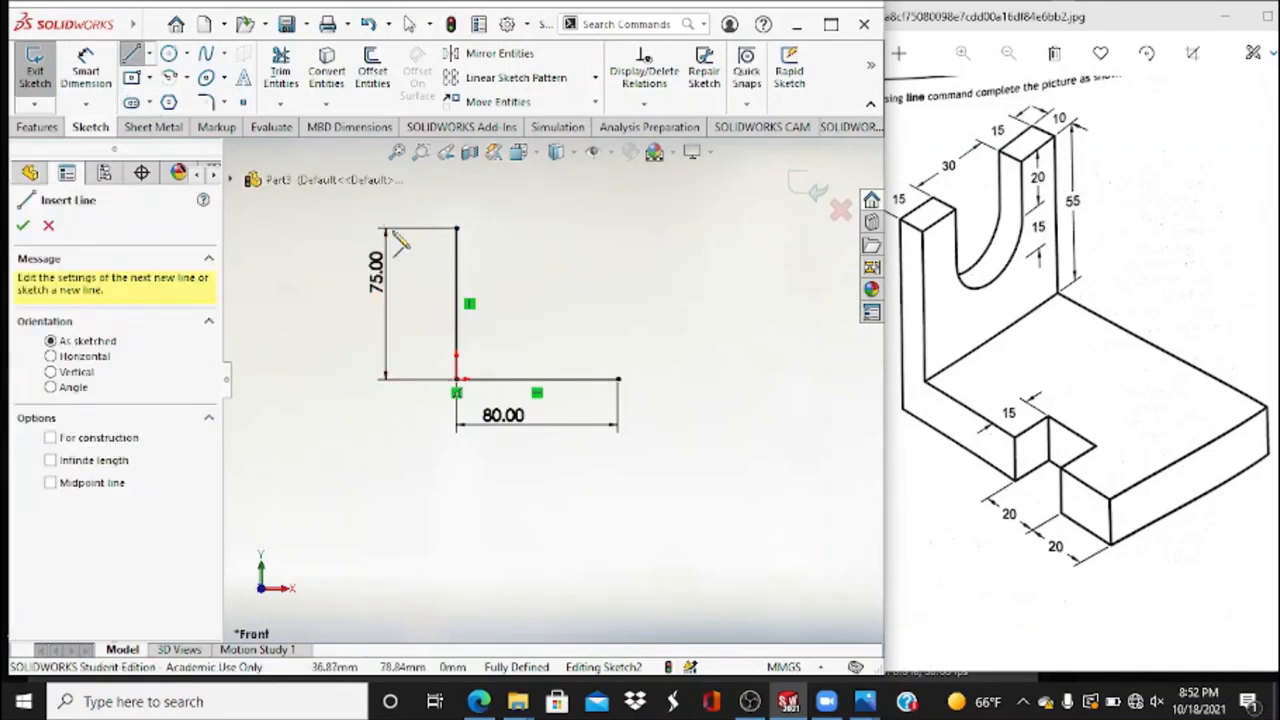
click(457, 229)
click(484, 228)
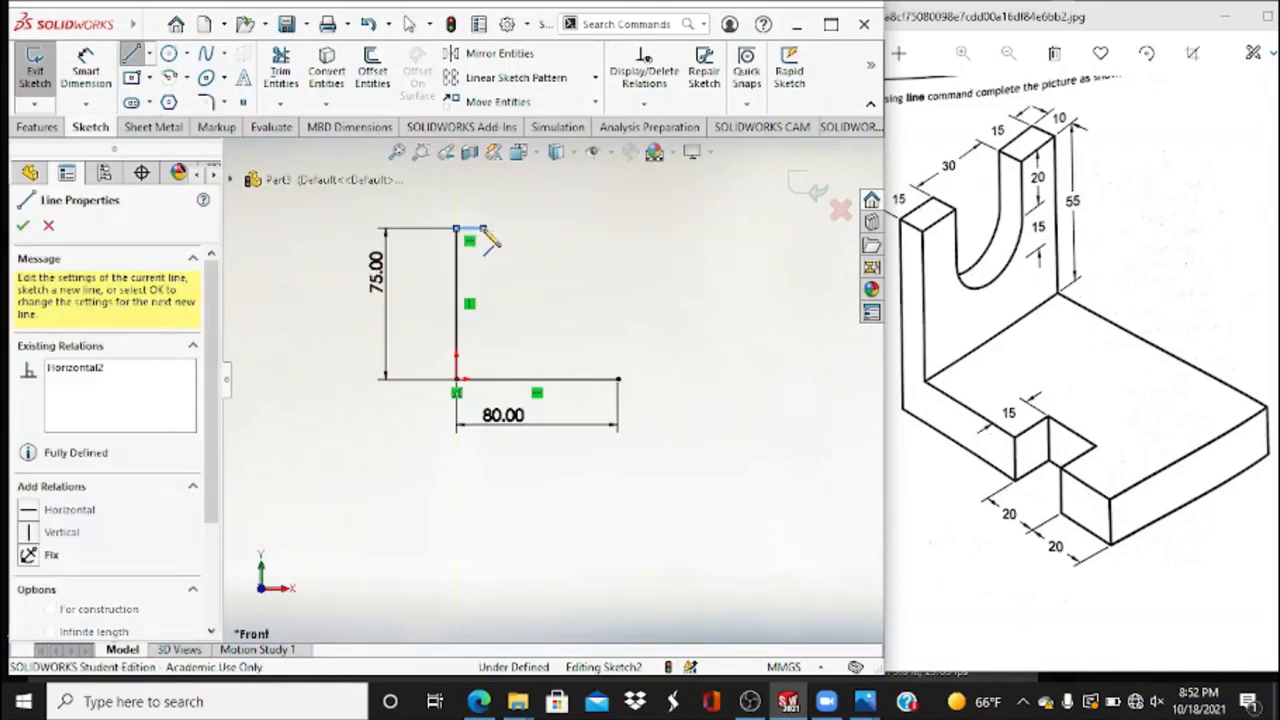
key(Escape)
key(Escape)
Dimension the short upper horizontal line's length as 10 mm, placing the dimension above it.
click(86, 72)
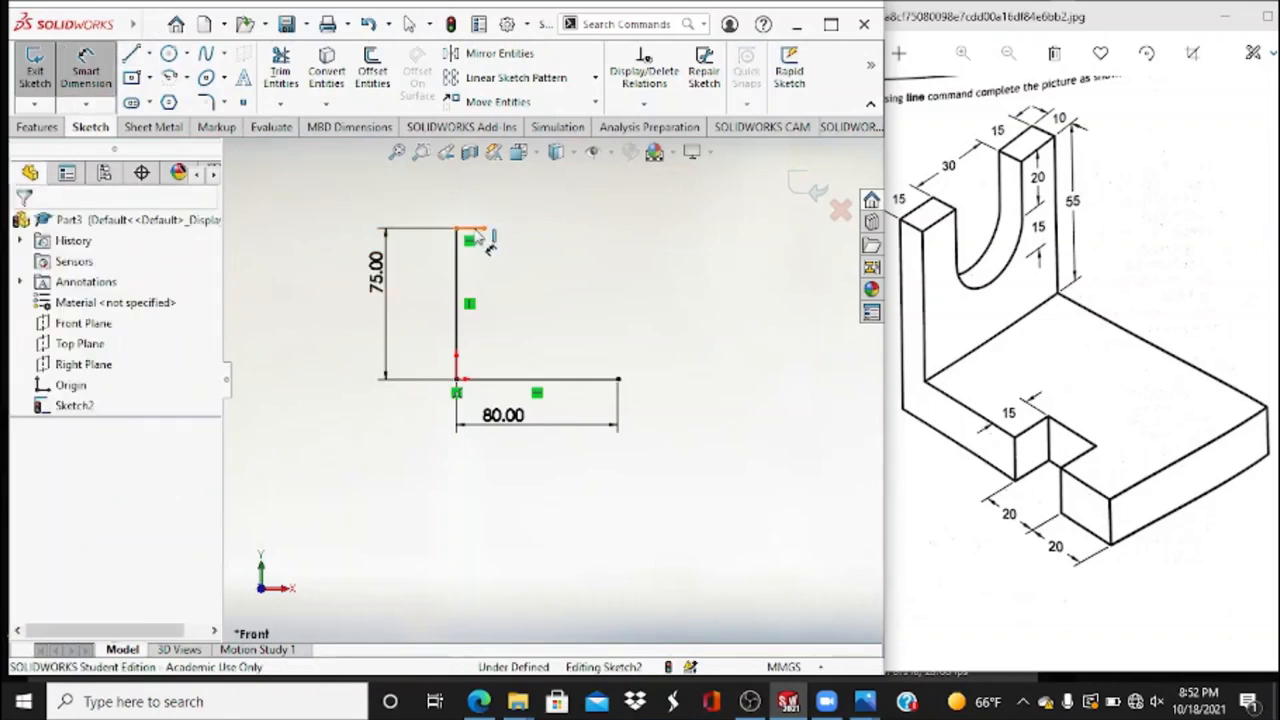
click(472, 228)
click(479, 204)
text(10)
key(Return)
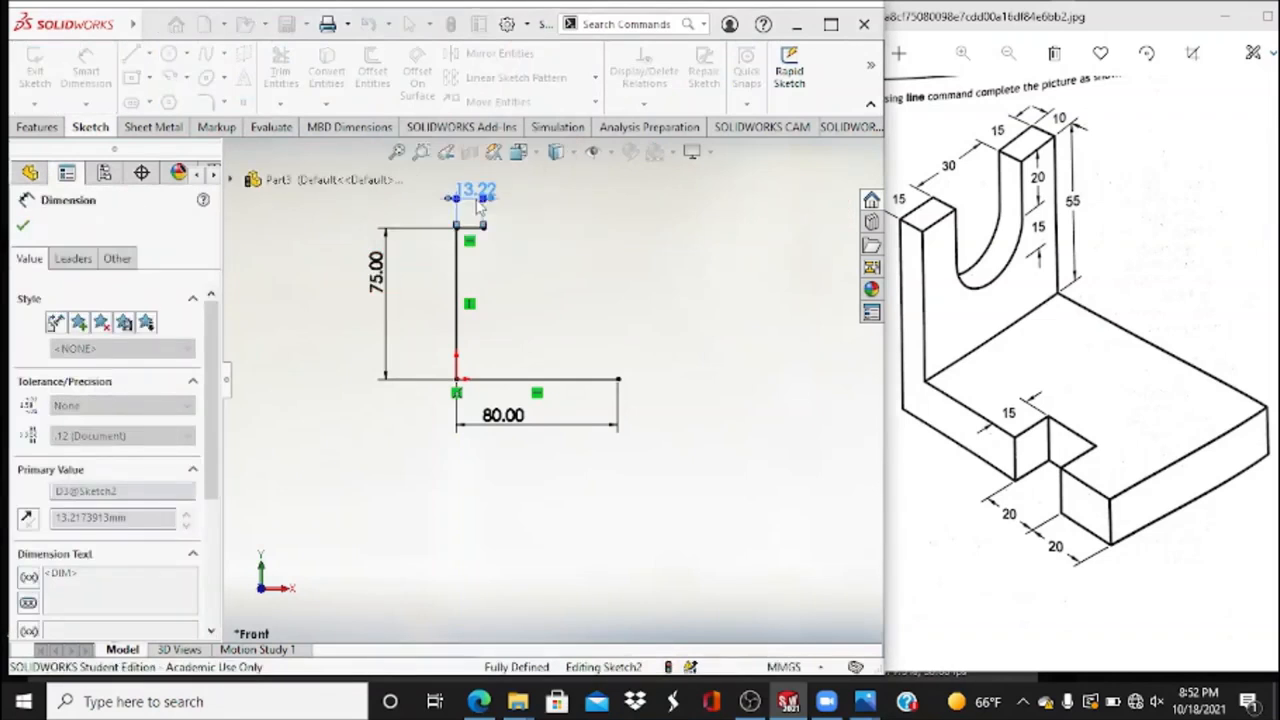
Sketch a vertical line about 55 mm long downward from the free end of the 10 mm upper line.
key(l)
click(476, 228)
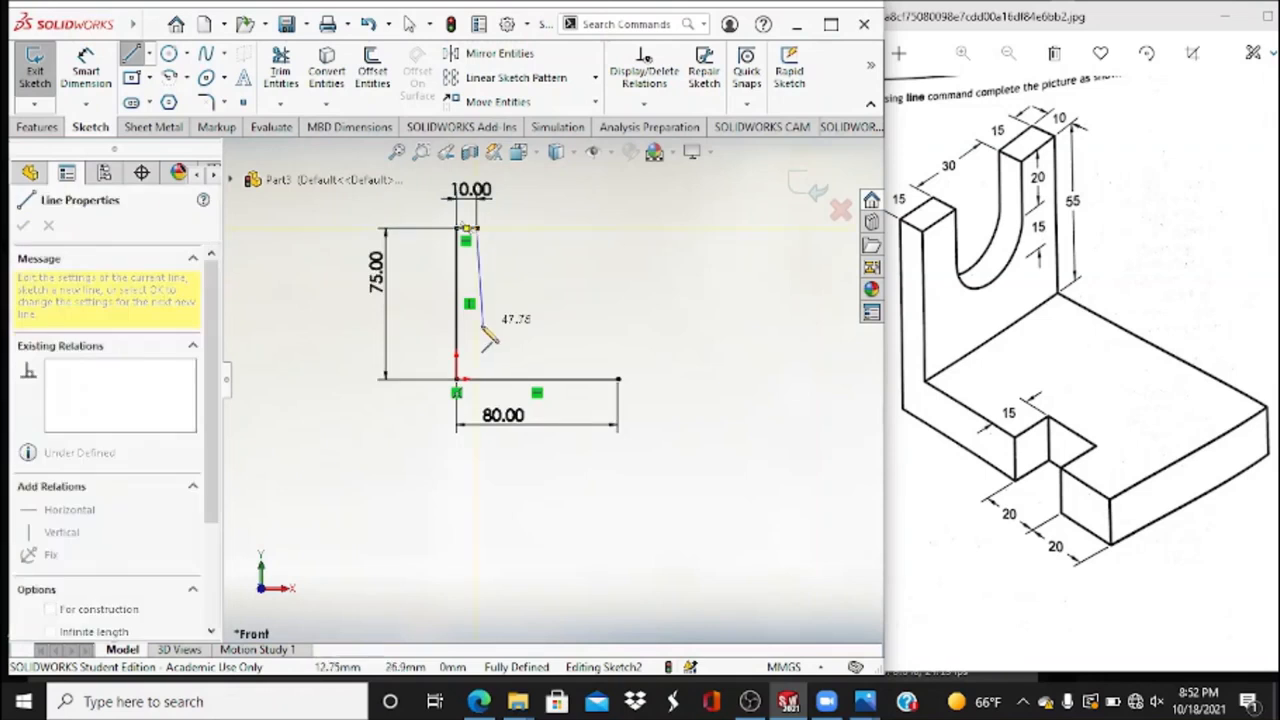
click(476, 337)
key(Escape)
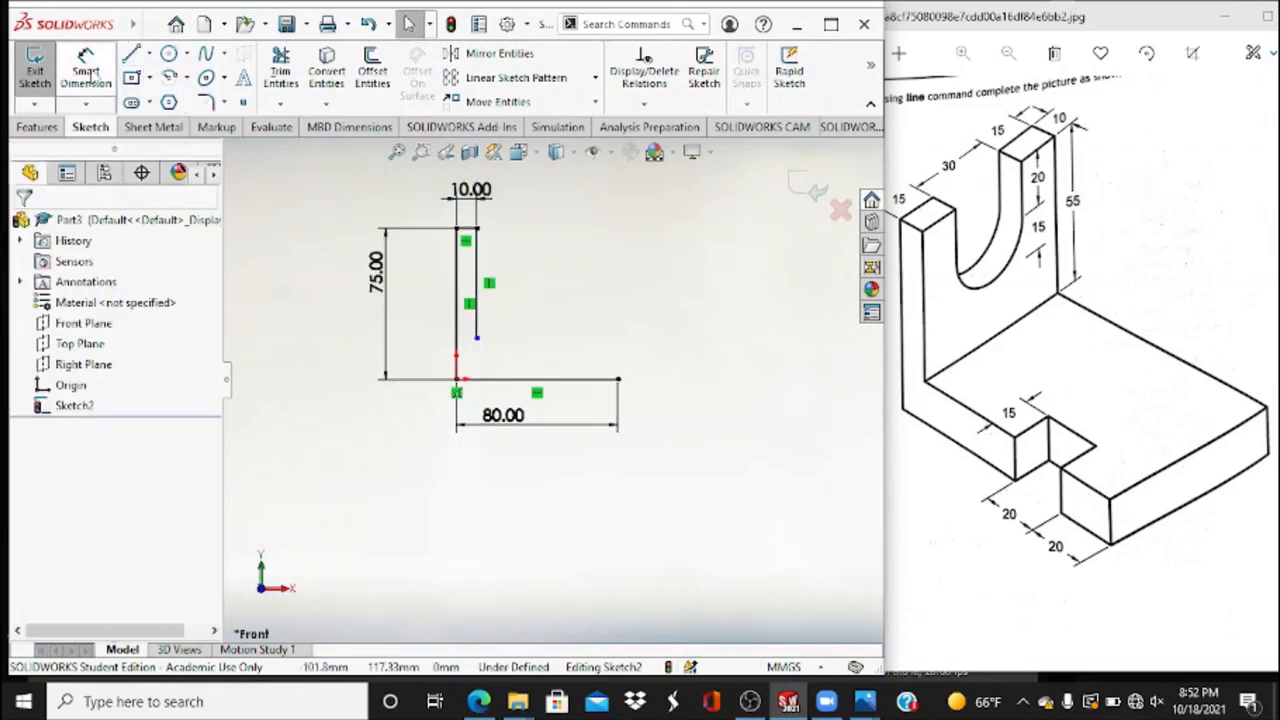
Dimension the inner vertical line's length as 55 mm, placing the dimension to its right.
click(86, 72)
click(478, 257)
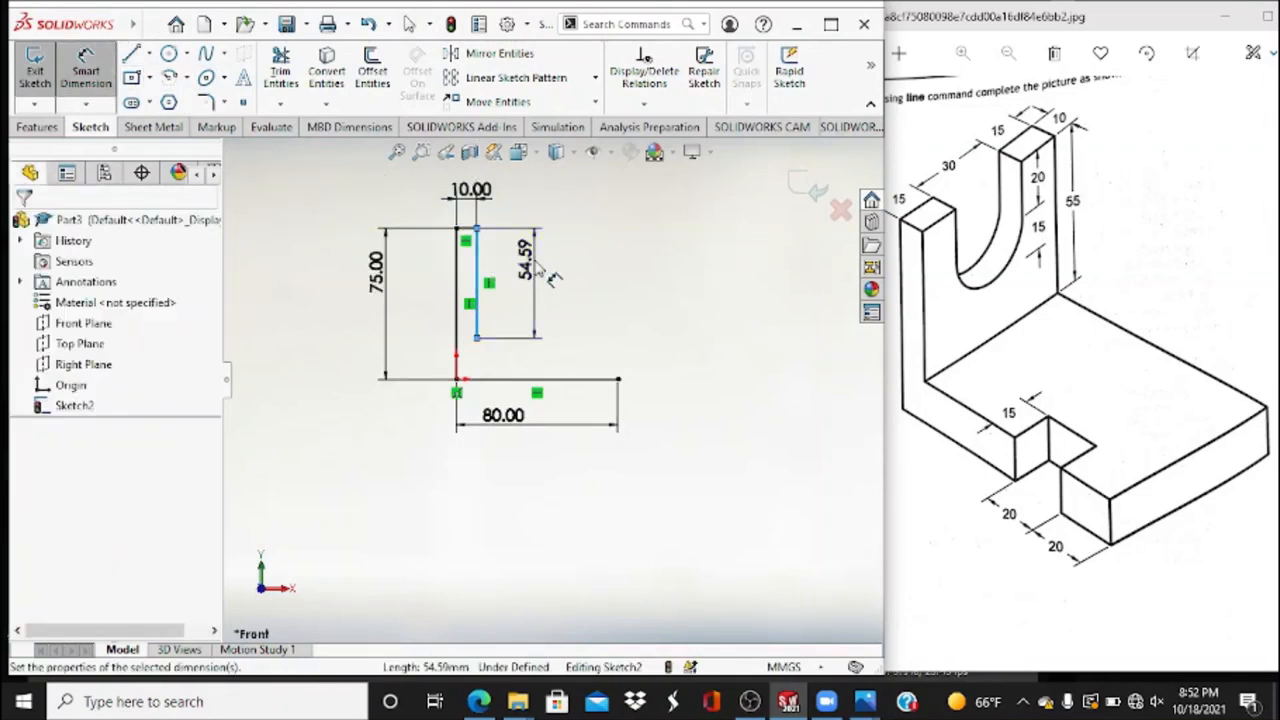
click(545, 266)
text(55)
click(454, 234)
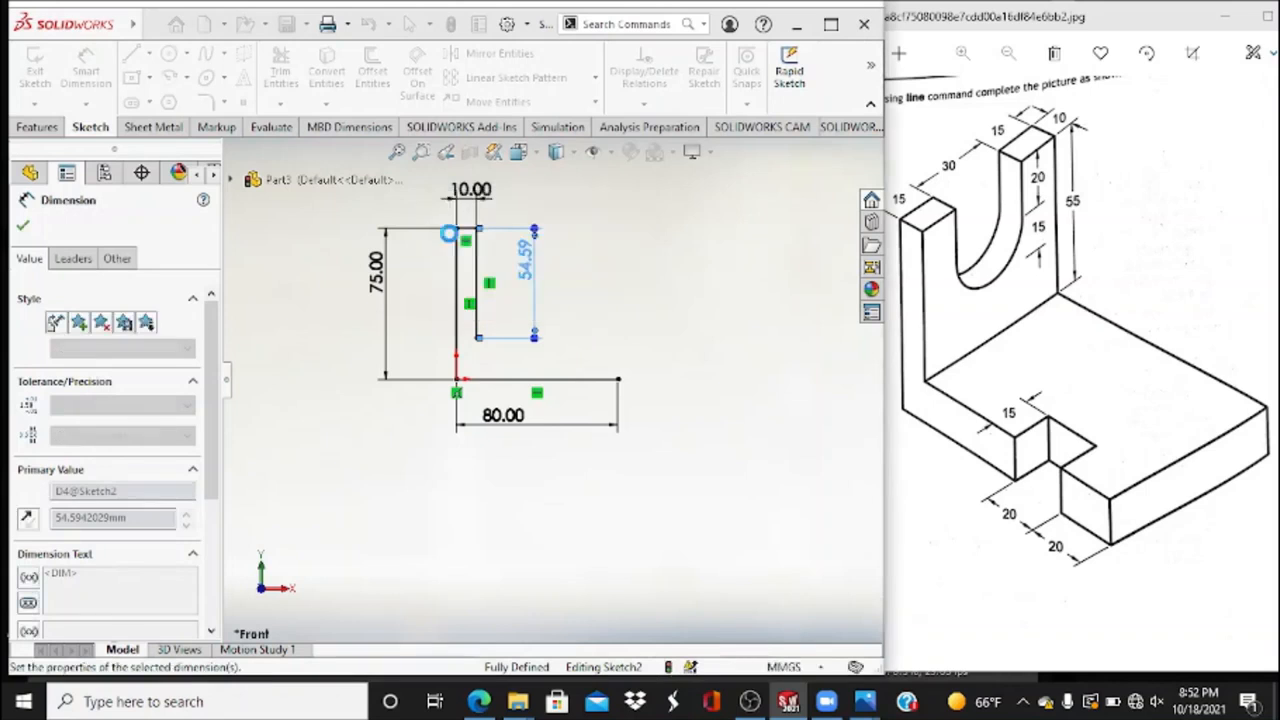
key(Escape)
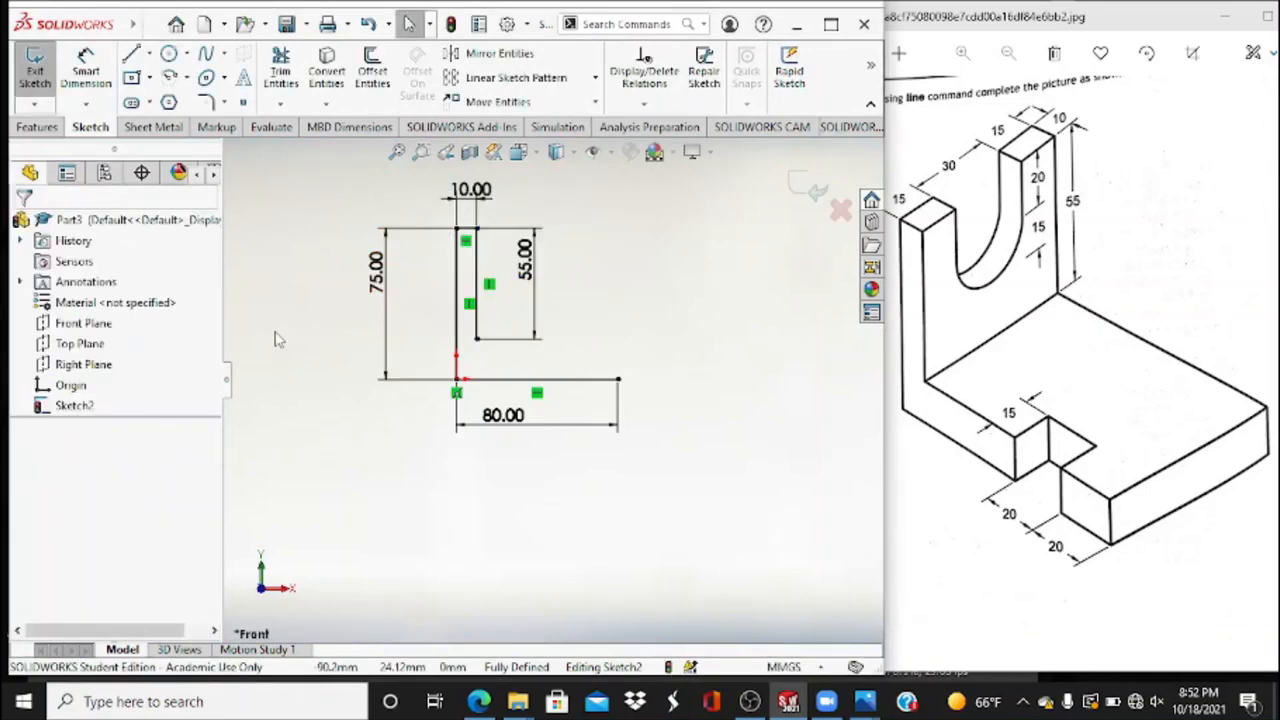
Close the L profile with a horizontal line aligned to the base line's end and a vertical line down to it, and finish the sketch.
click(131, 53)
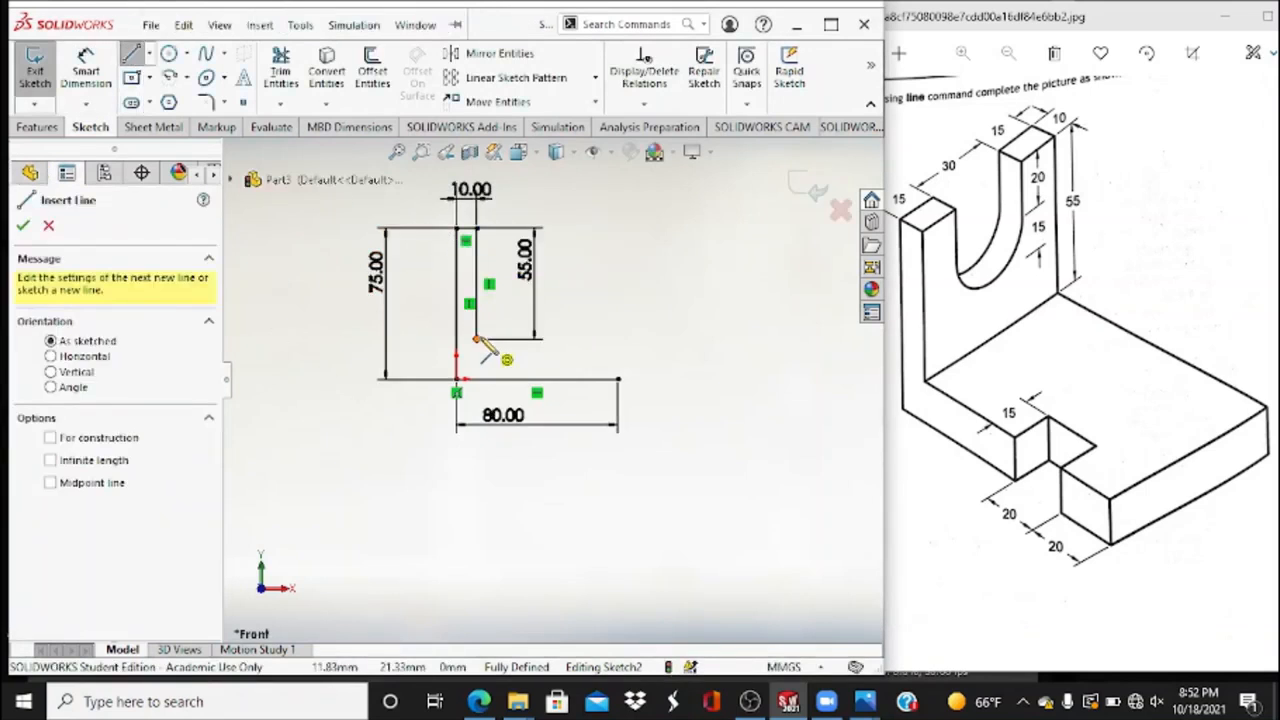
click(476, 339)
click(618, 339)
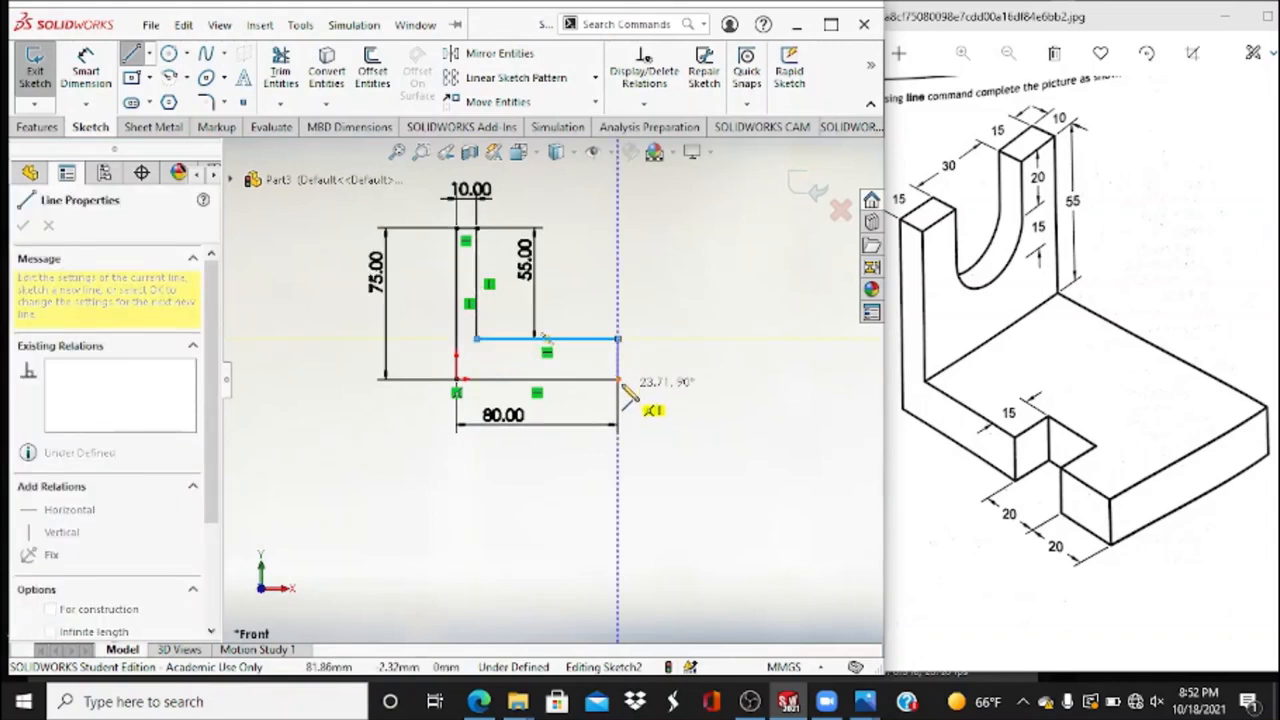
click(618, 379)
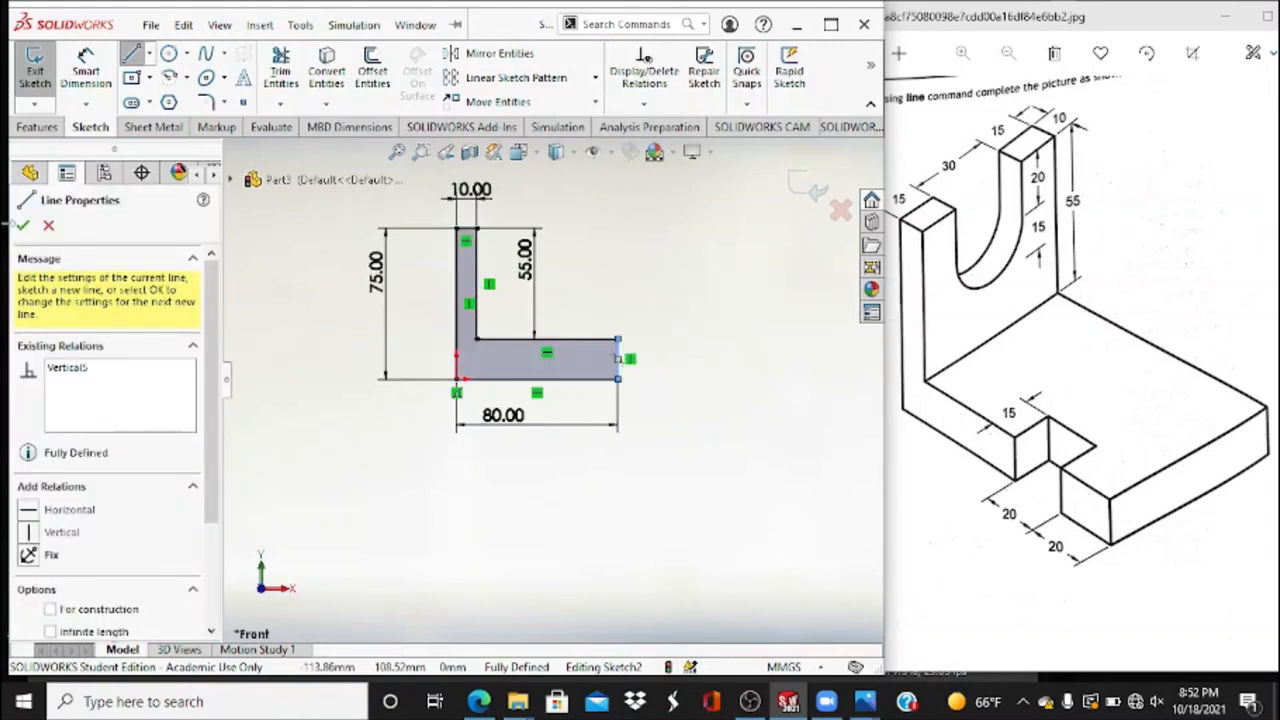
click(25, 229)
click(35, 68)
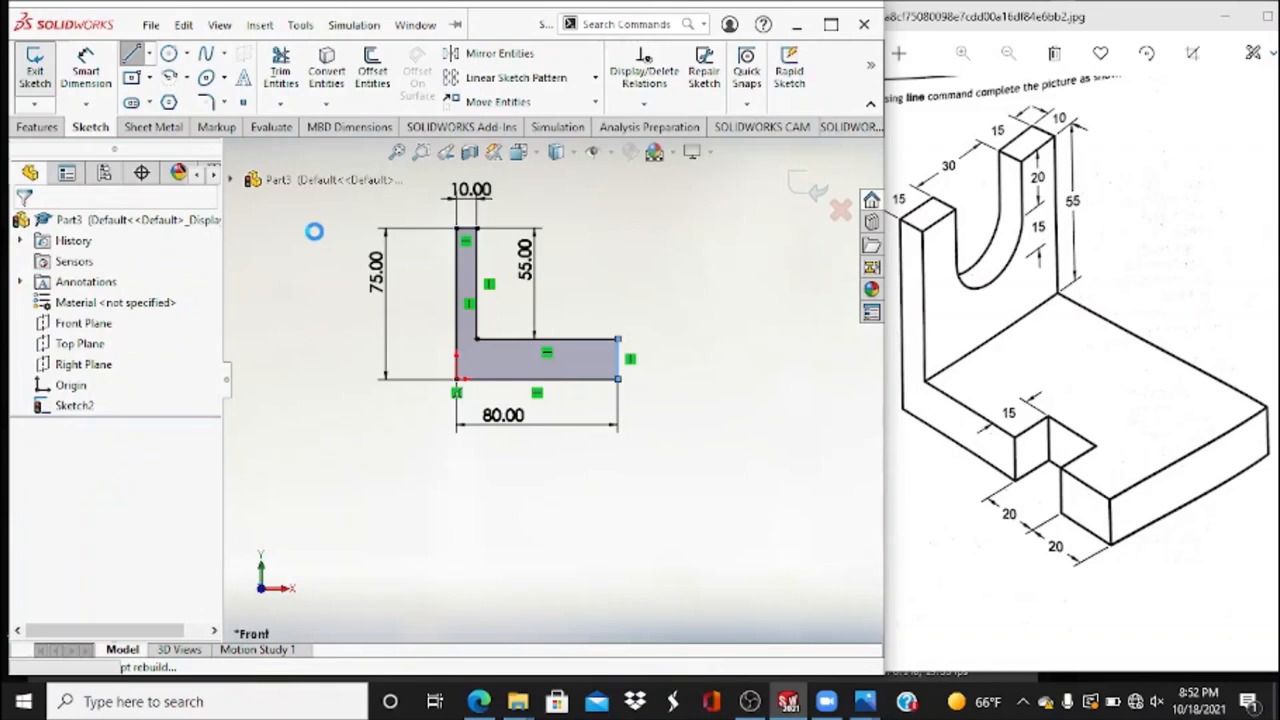
Show the isometric view and set up a Mid Plane boss extrusion of the L profile with a depth of 26 mm.
click(535, 155)
click(625, 205)
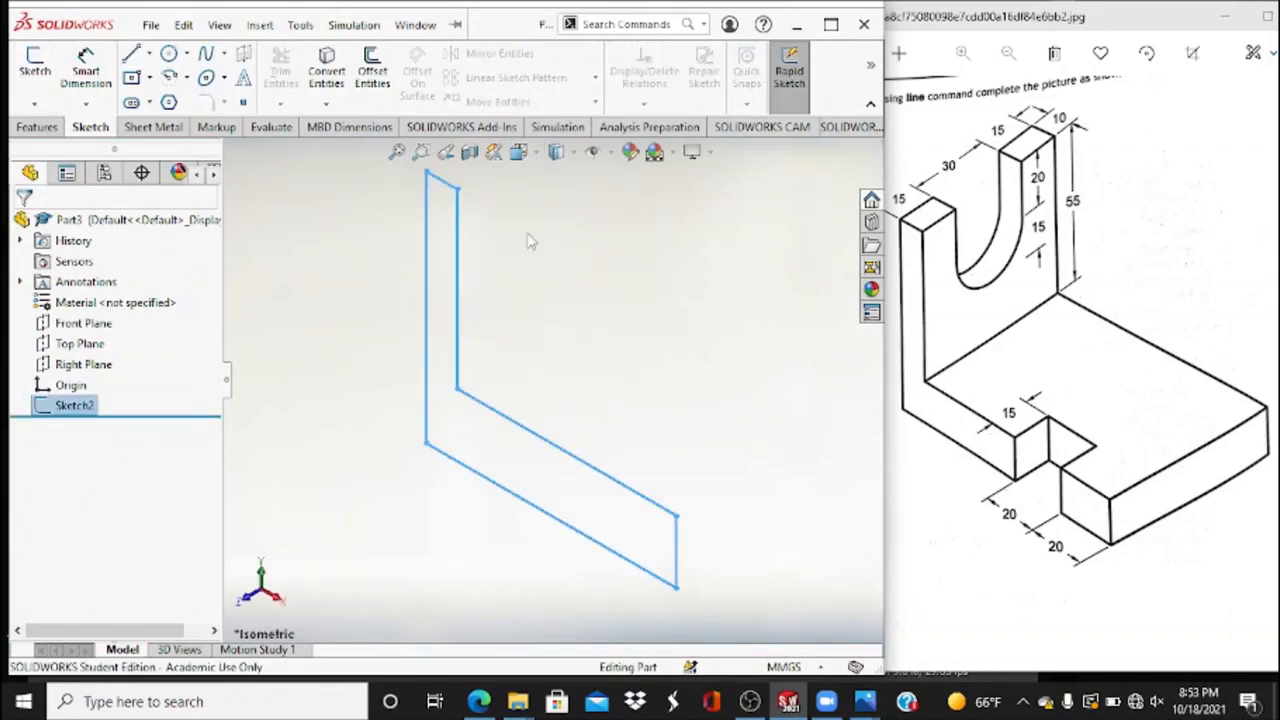
click(40, 128)
click(42, 70)
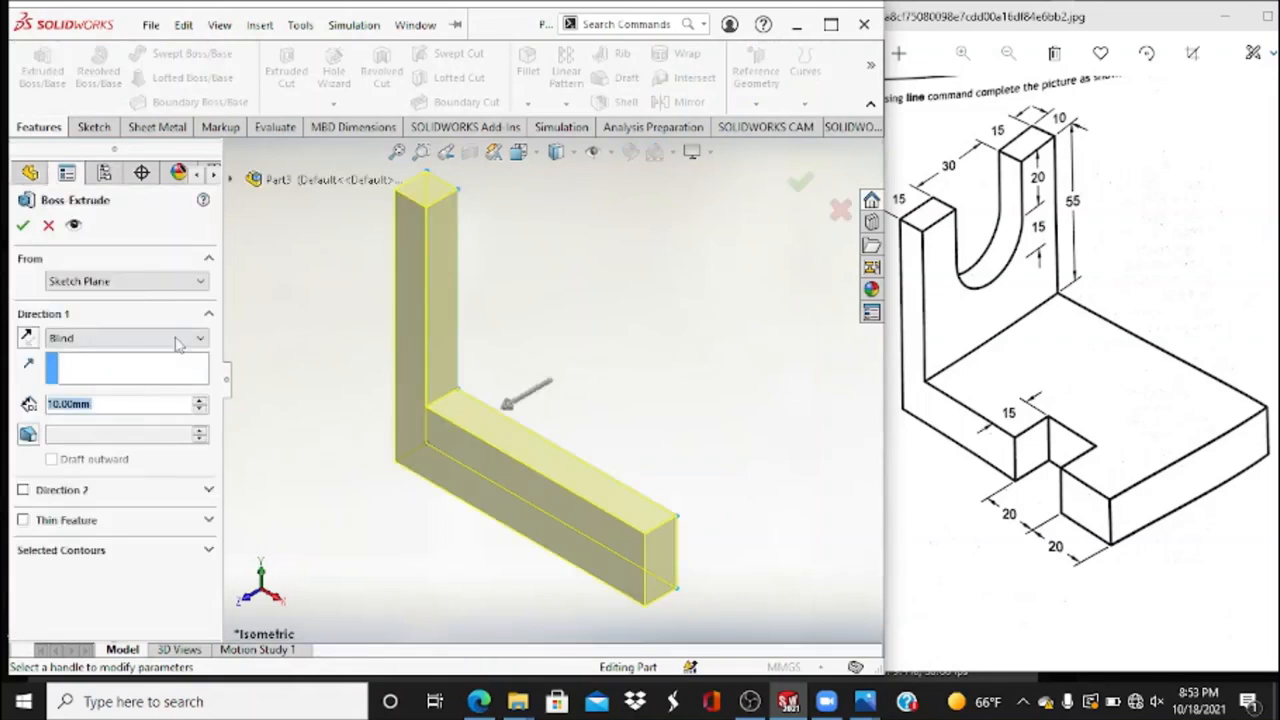
click(125, 338)
click(128, 416)
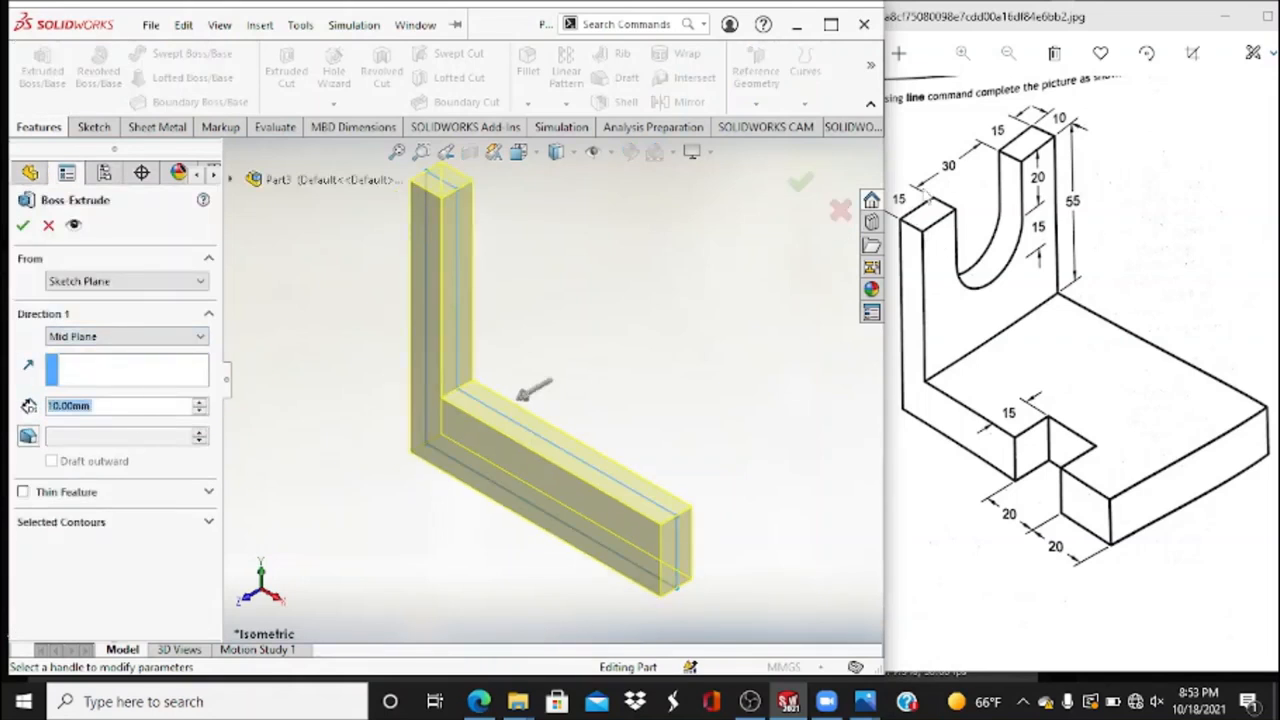
text(25)
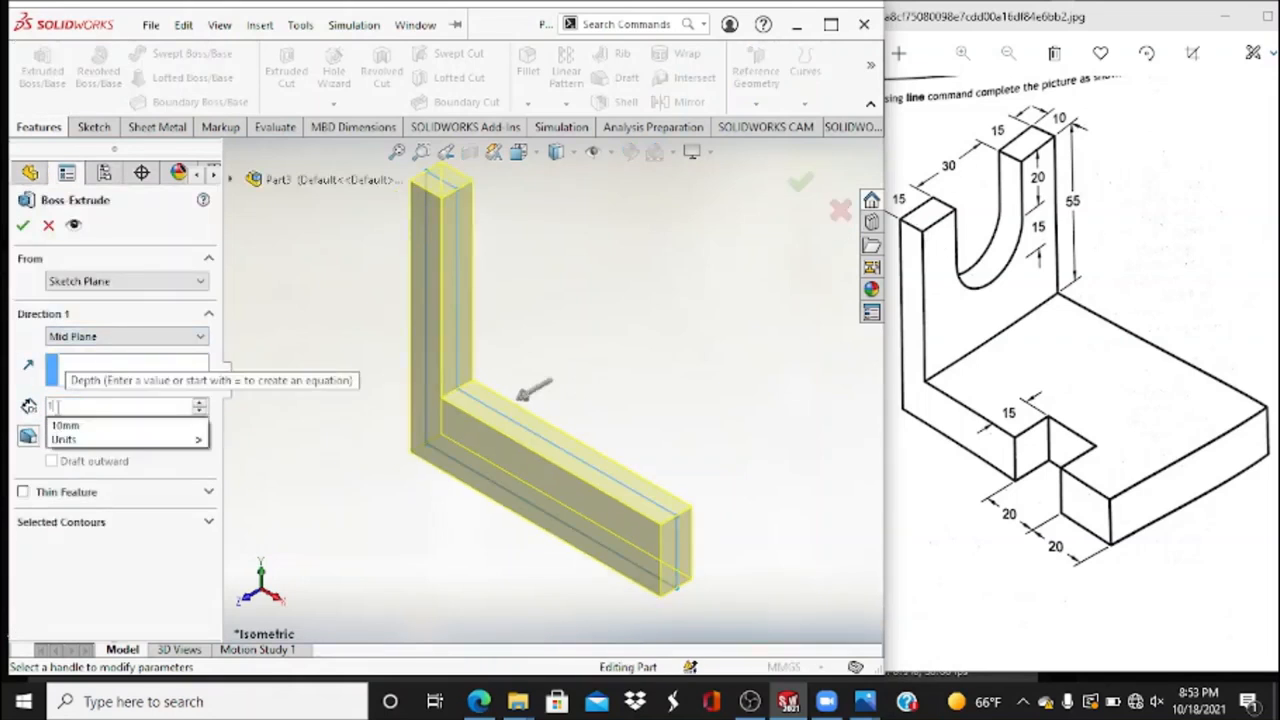
key(Return)
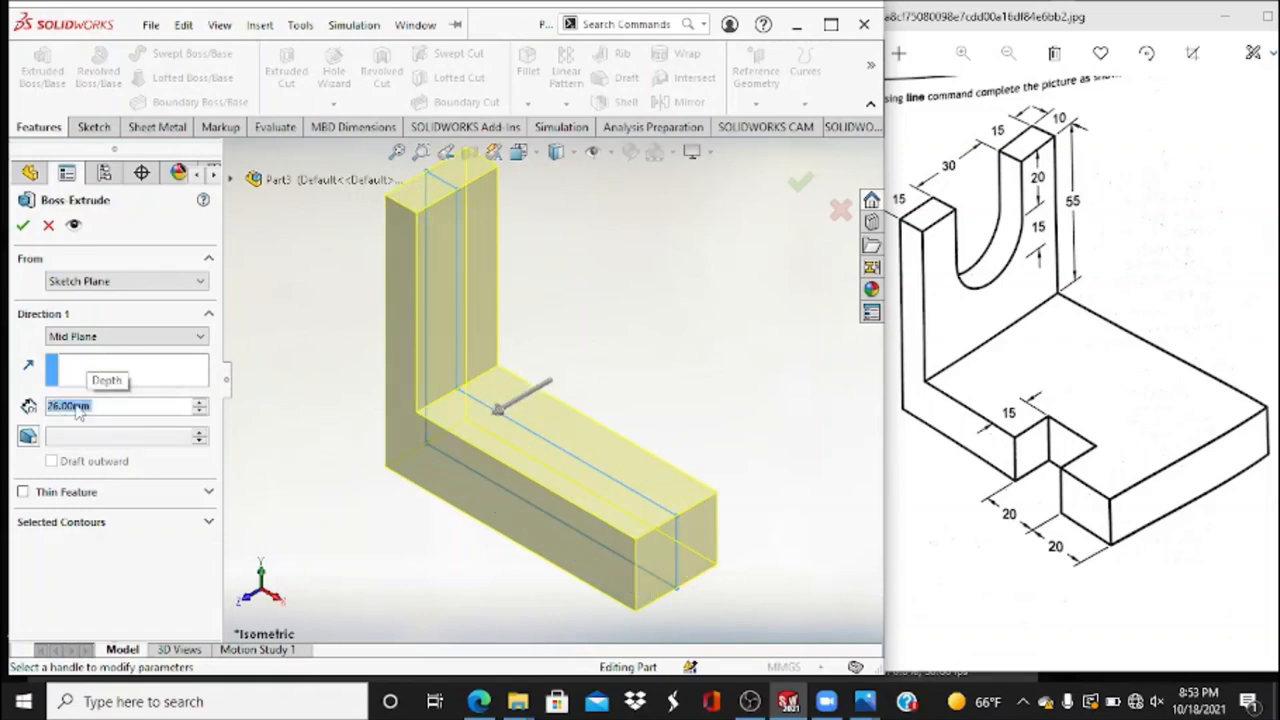
Set the mid-plane extrusion's depth to 60 mm and finish the feature.
right_click(79, 413)
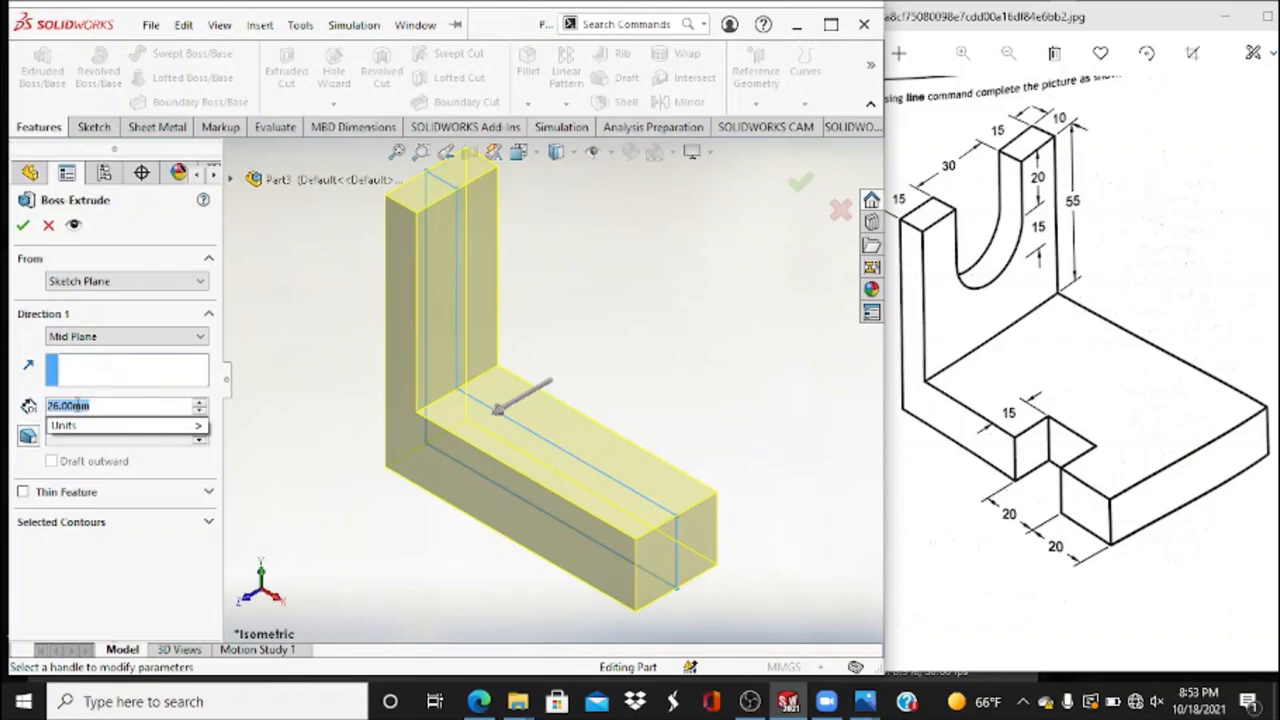
key(Escape)
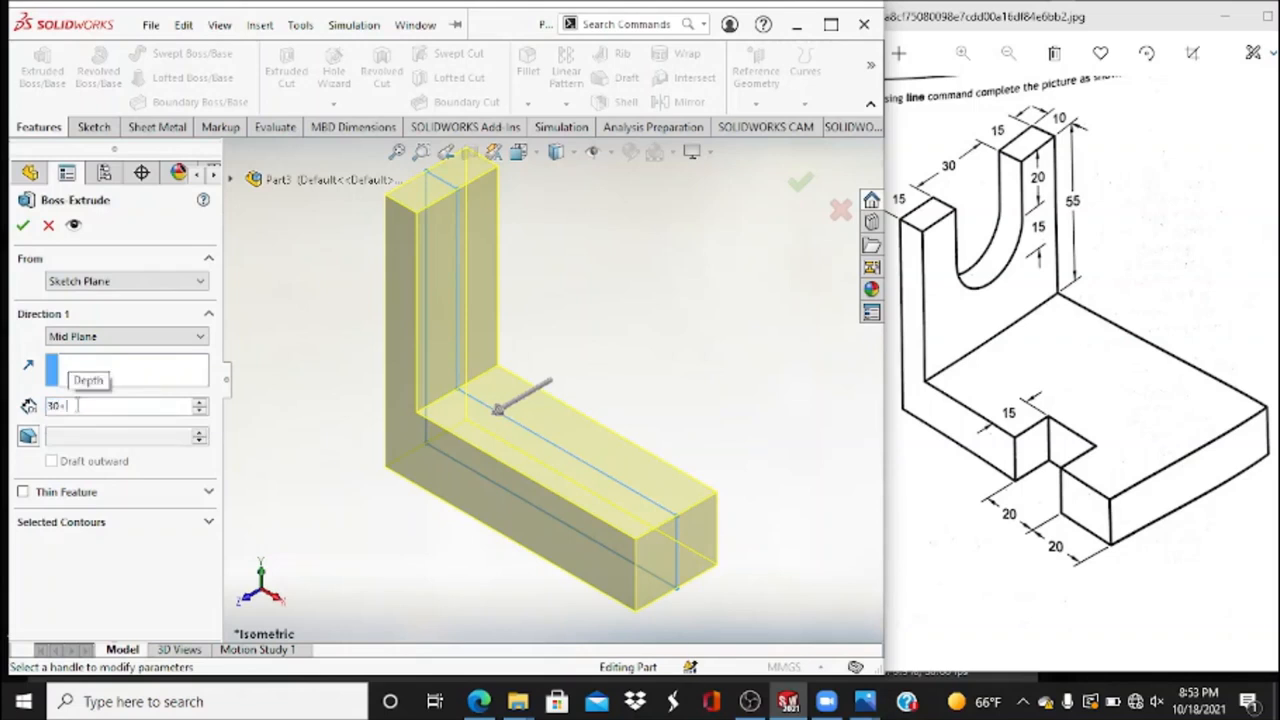
text(60)
key(Return)
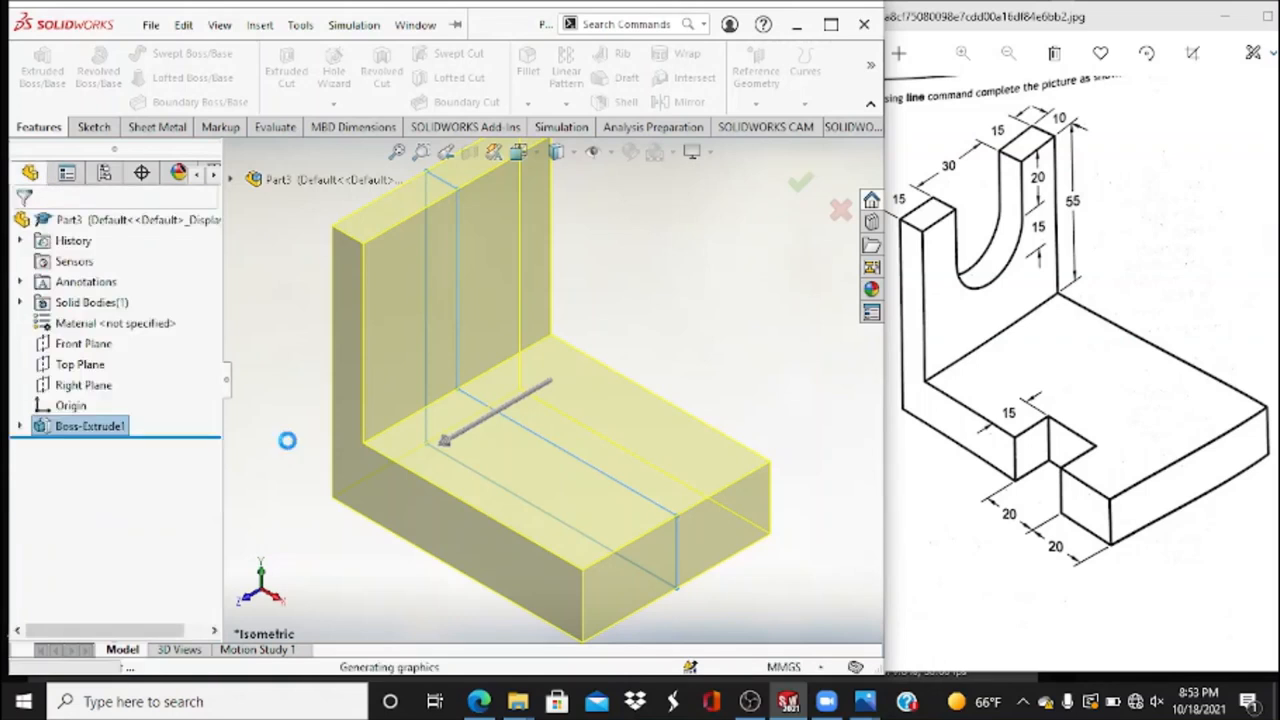
Start a sketch on the base's upper face in top view and place a point on its front long edge, about 12 mm from the free end.
click(80, 130)
click(566, 524)
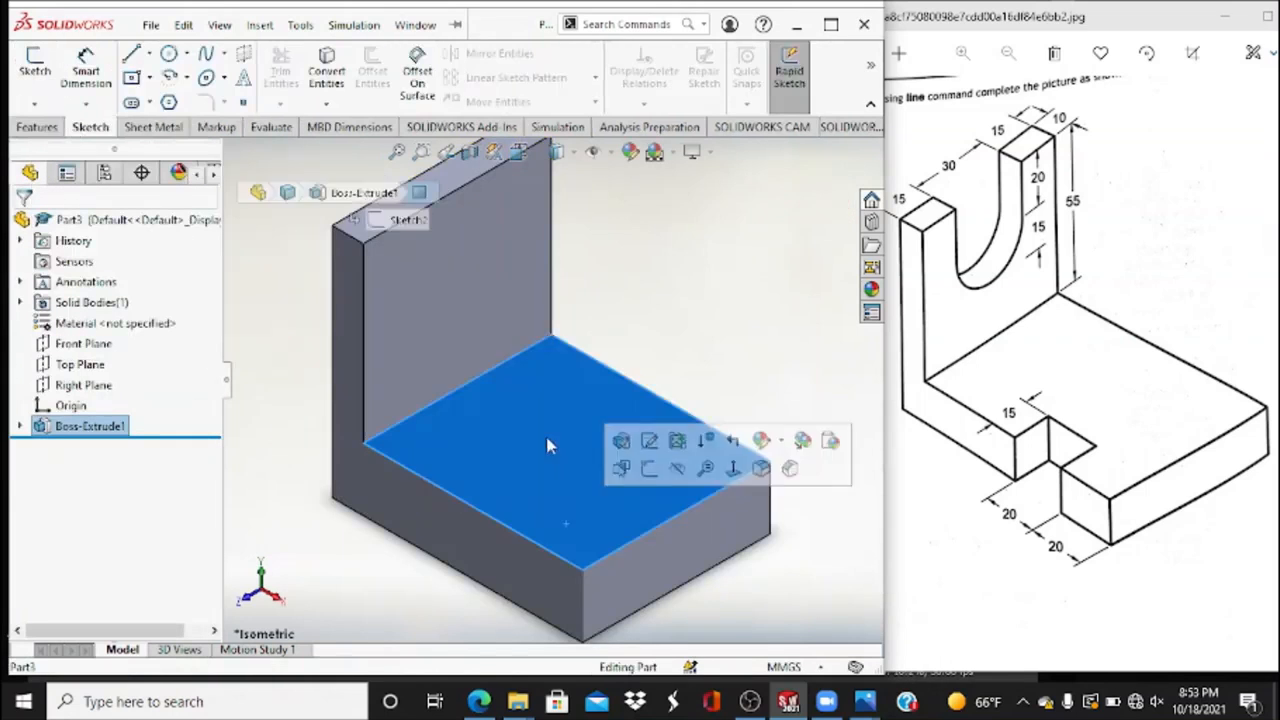
click(534, 155)
click(546, 206)
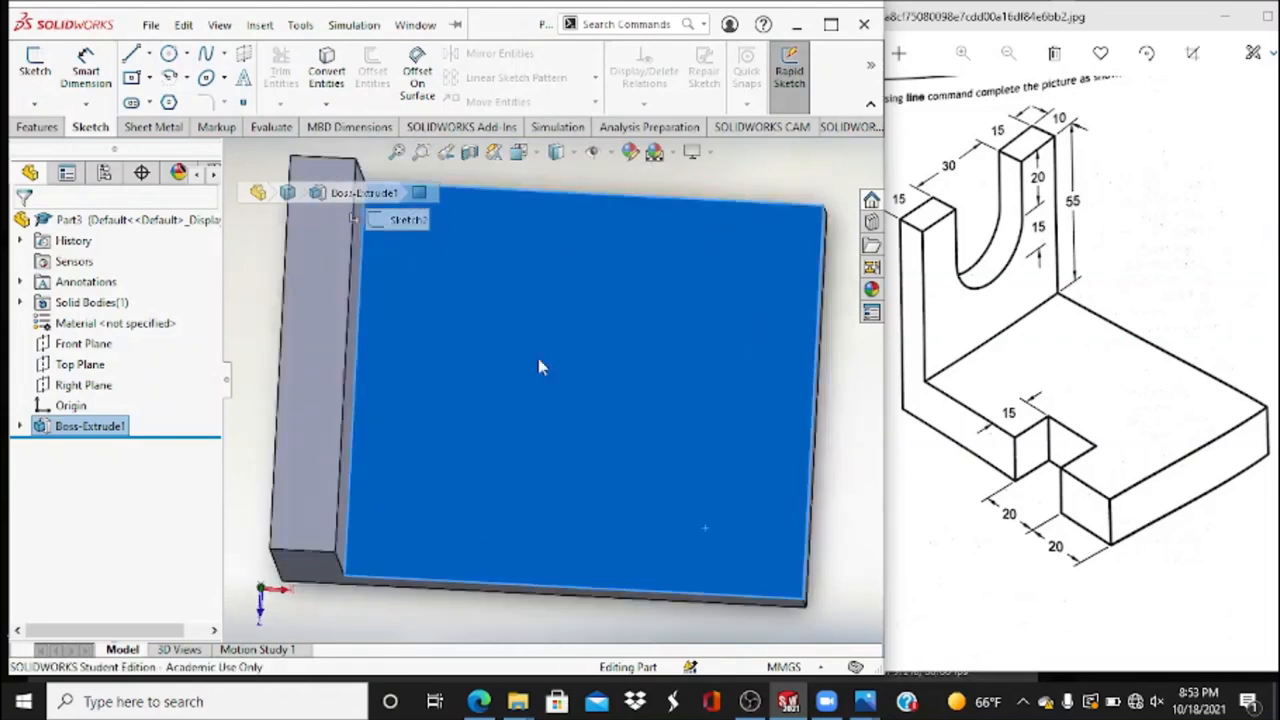
click(243, 103)
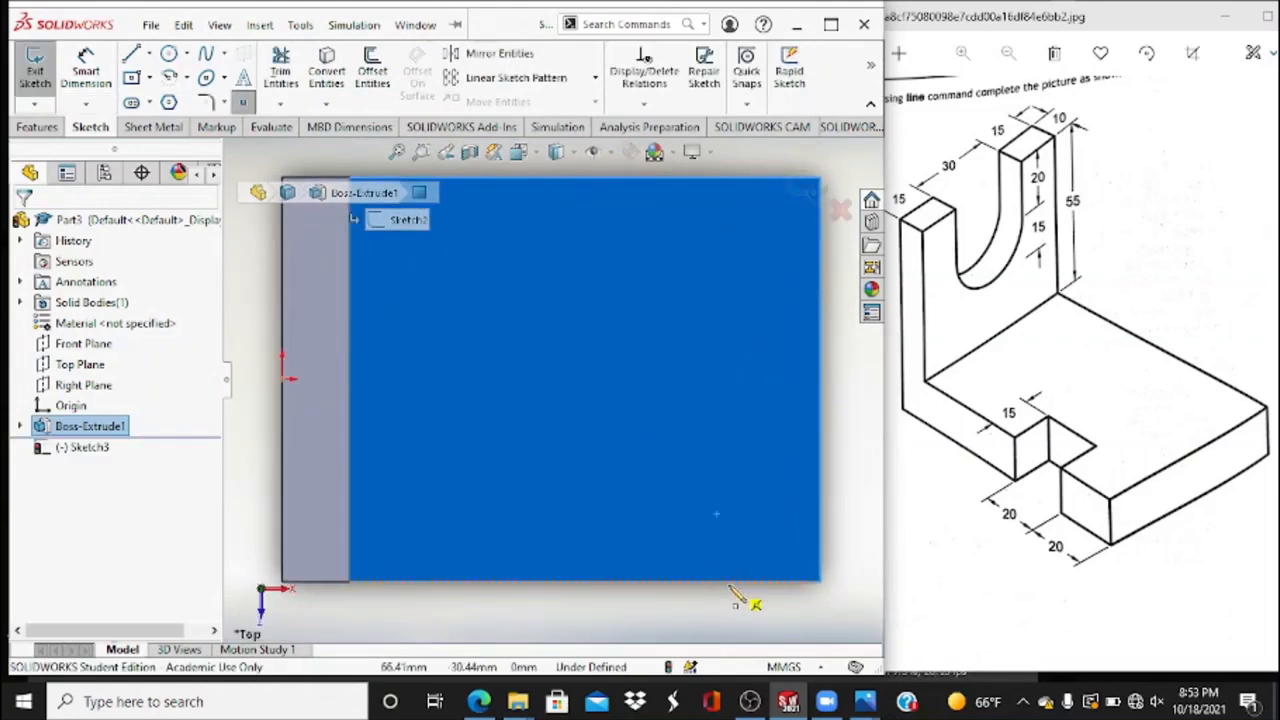
click(737, 581)
Dimension the point's distance from the base's free end as 20 mm, placing the dimension below the edge.
click(86, 70)
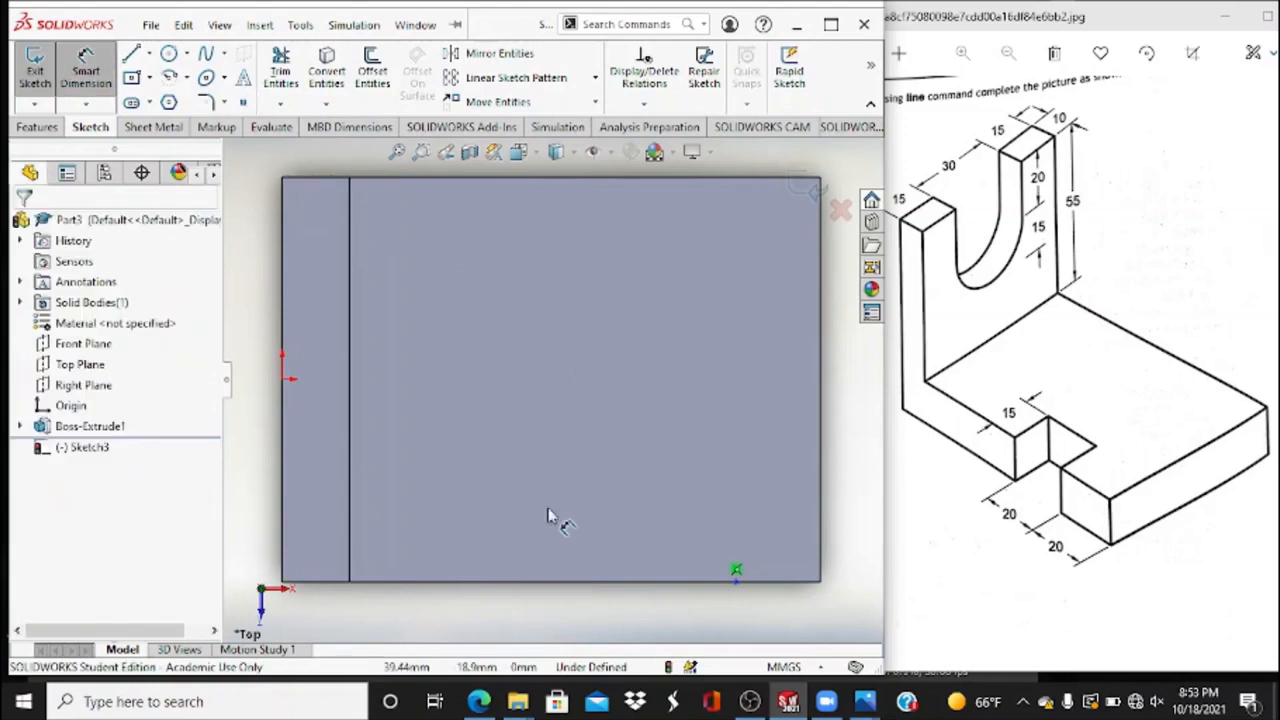
click(737, 583)
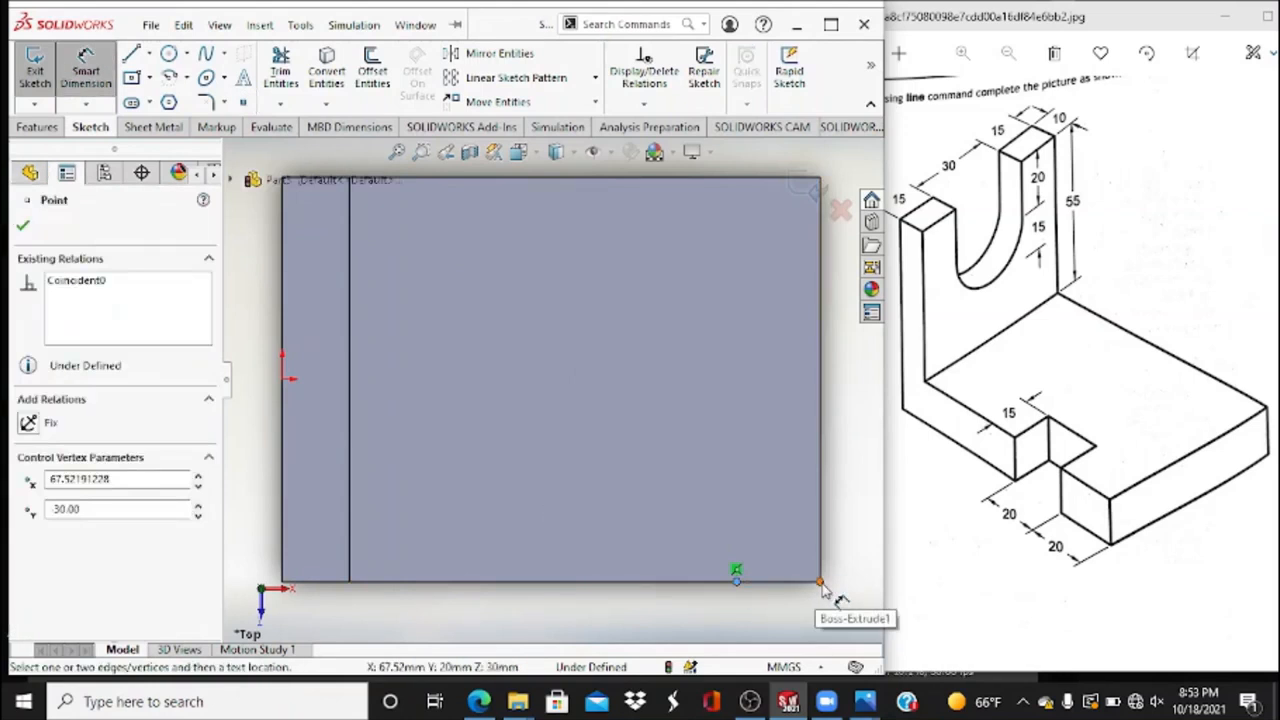
click(821, 590)
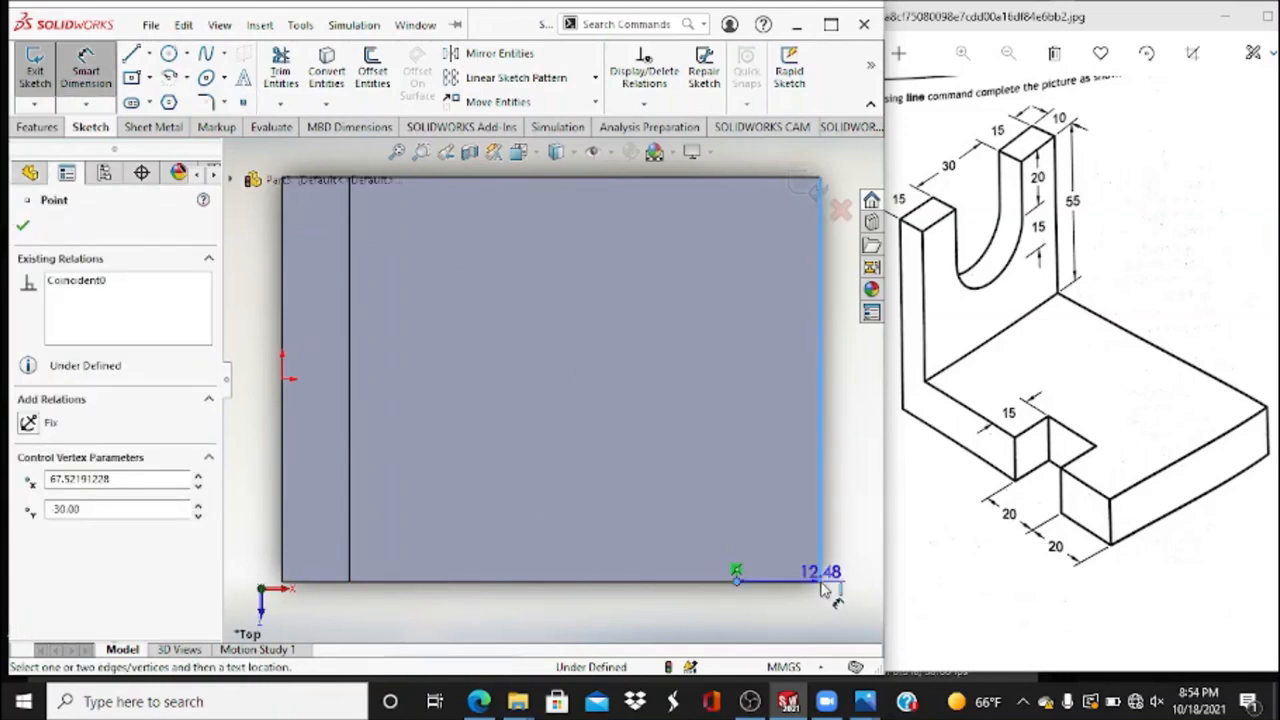
click(790, 618)
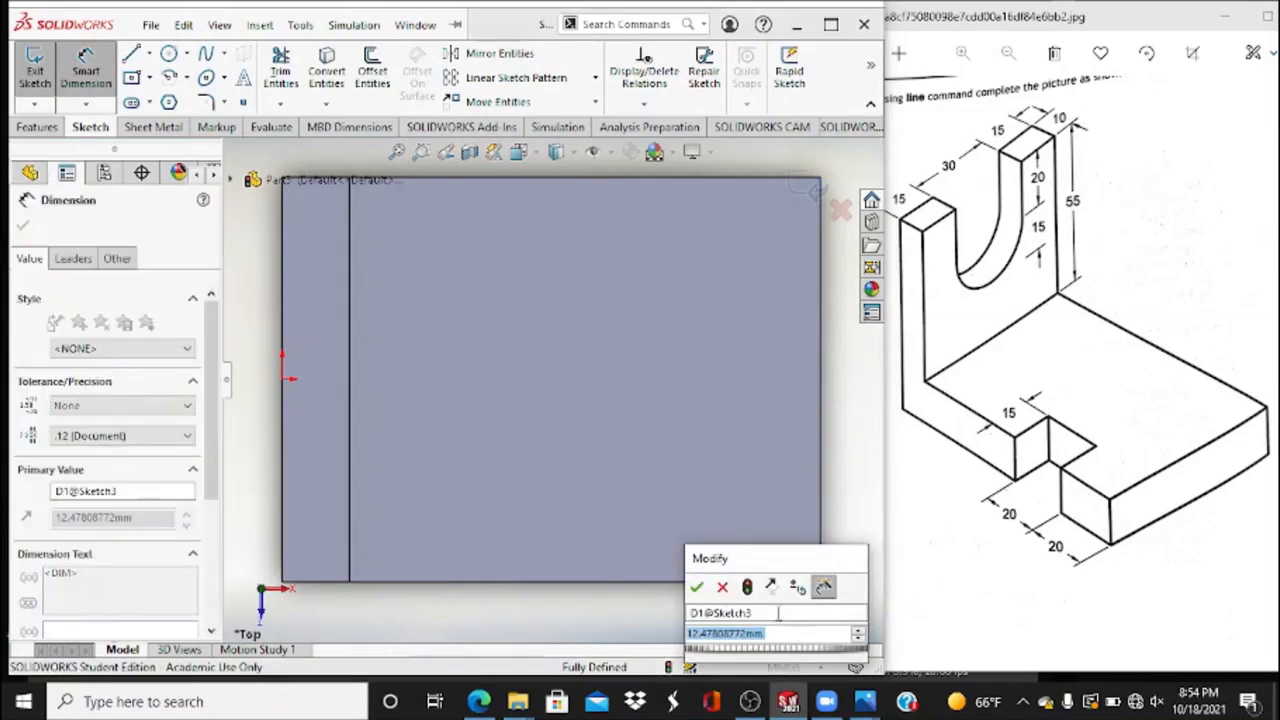
text(20)
key(Return)
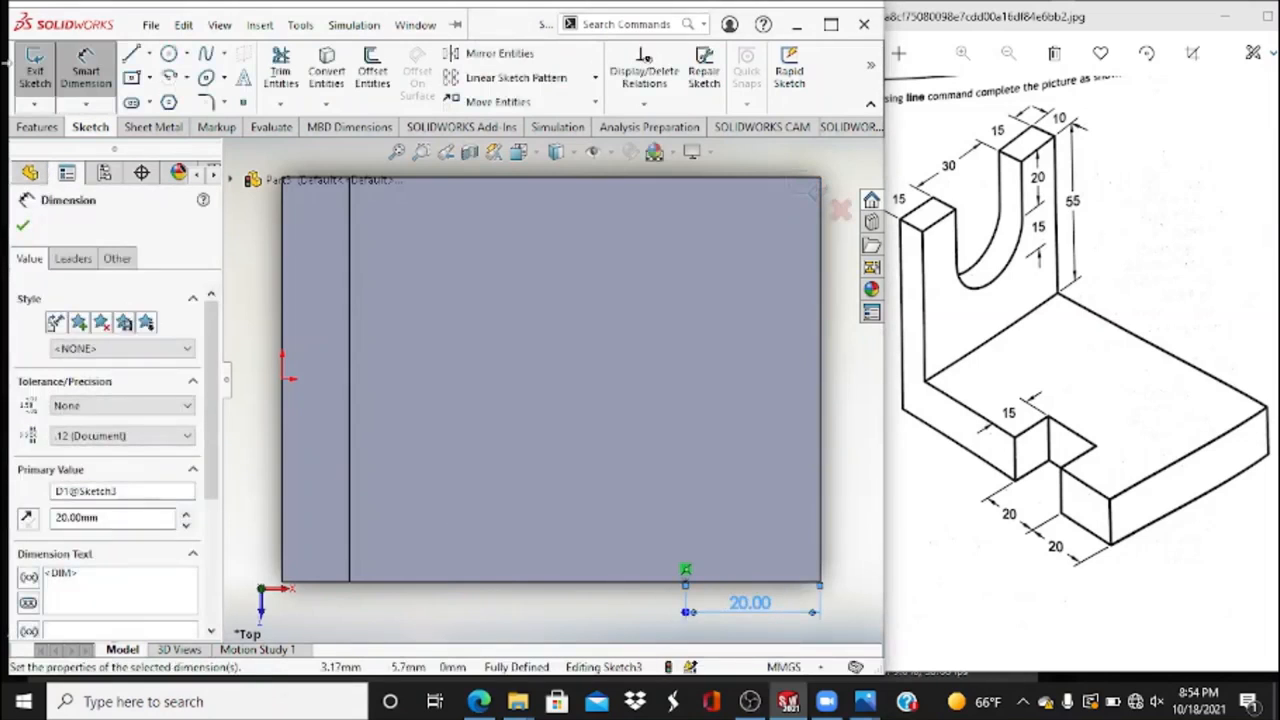
Sketch a corner rectangle about 14.6 by 12.4 mm from the point, extending inward on the base and toward the upright wall.
click(148, 78)
click(165, 103)
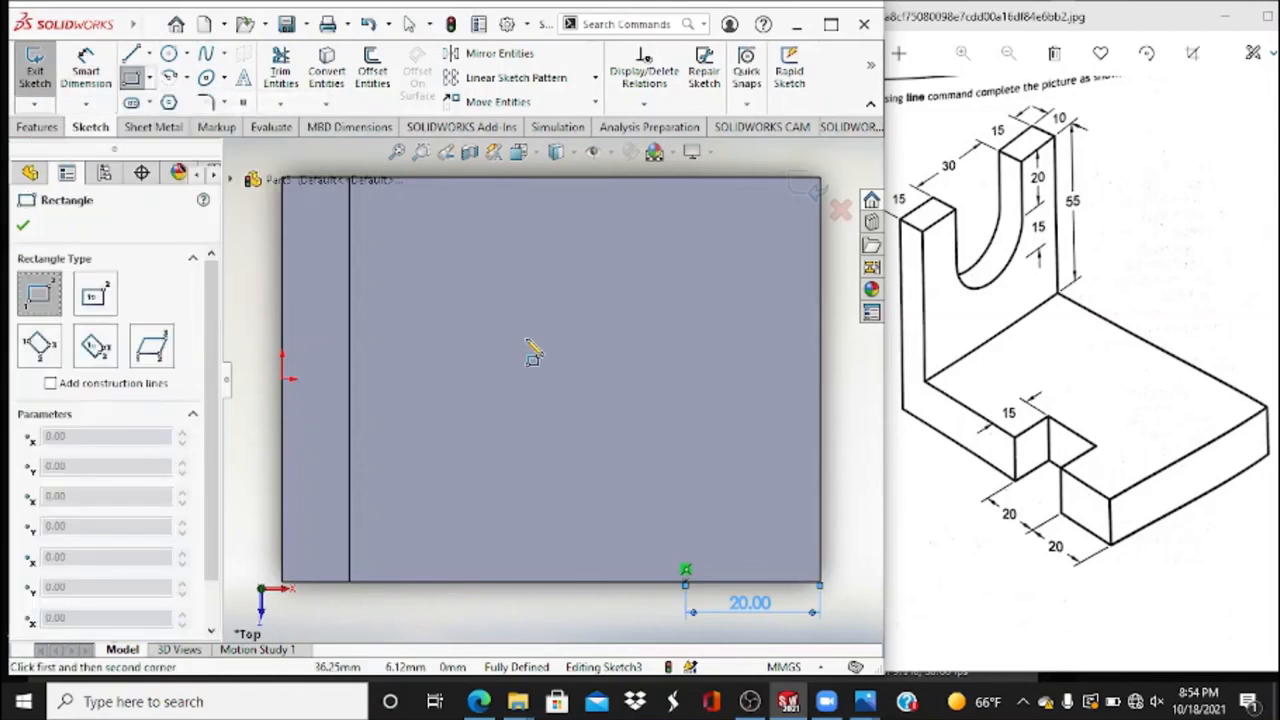
click(686, 570)
click(589, 500)
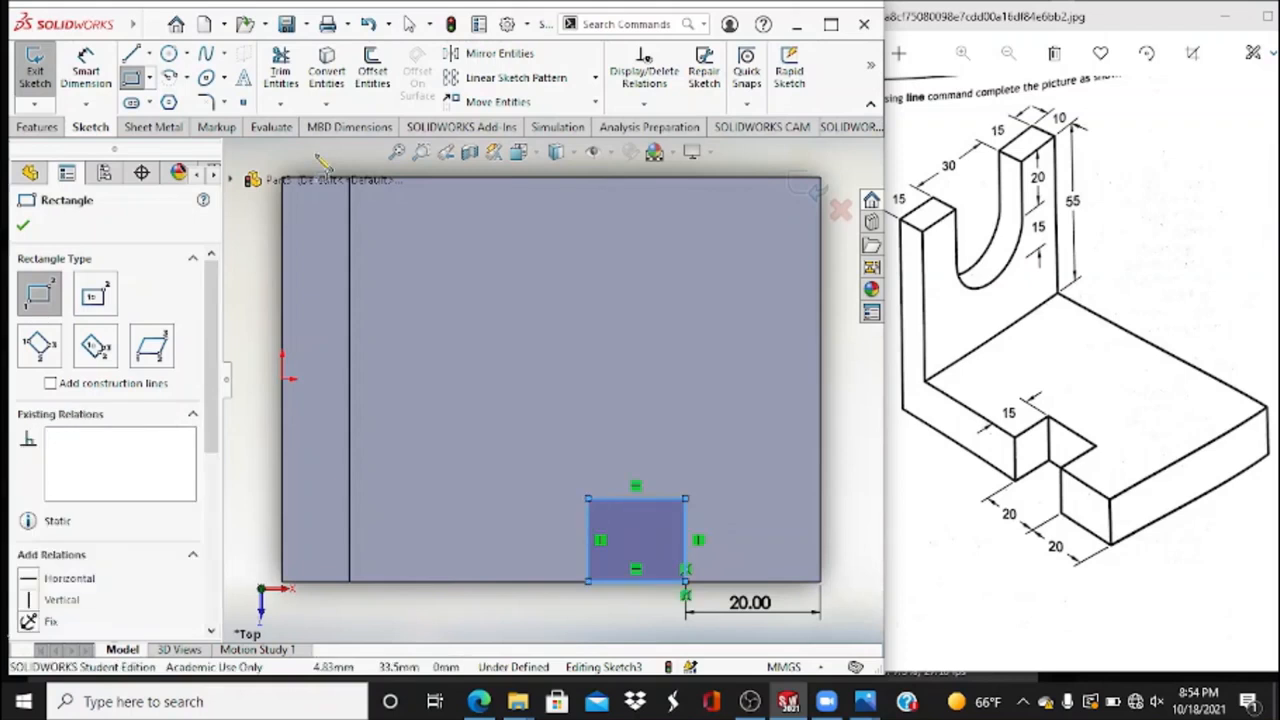
key(Escape)
Dimension the notch rectangle's width along the base edge as 20 mm, placing the dimension above it.
click(650, 502)
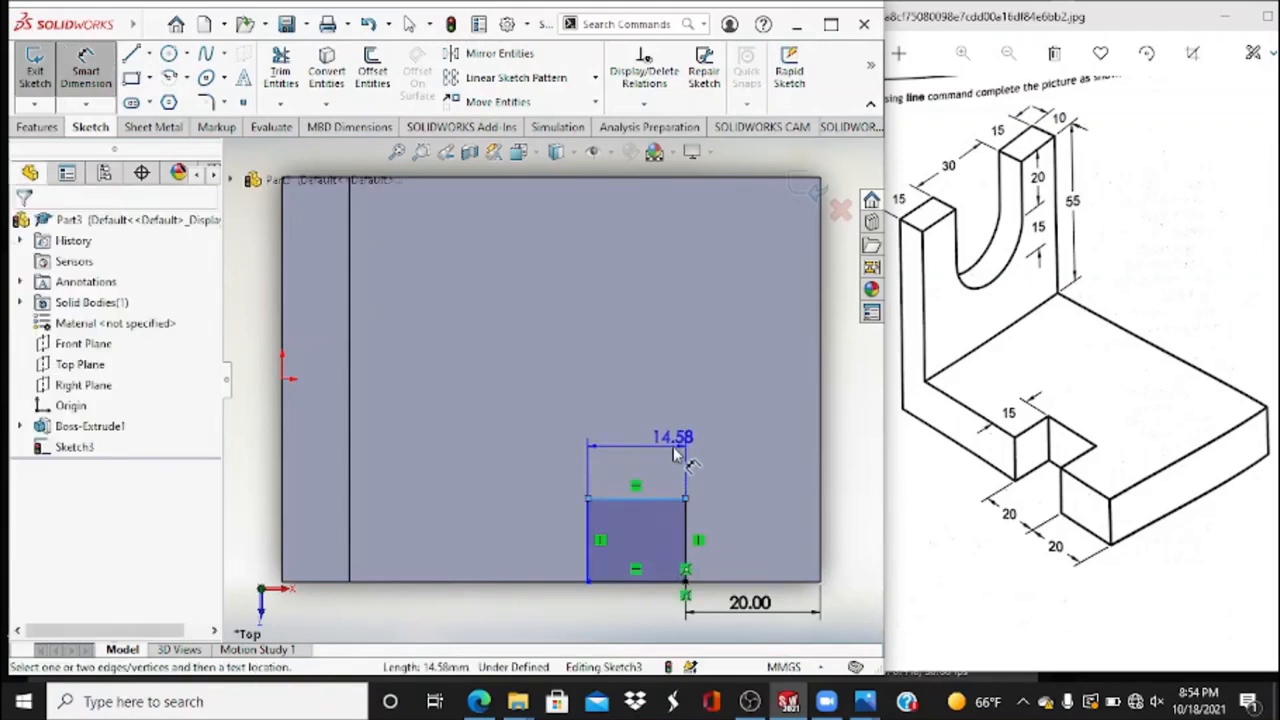
click(673, 446)
text(20)
key(Return)
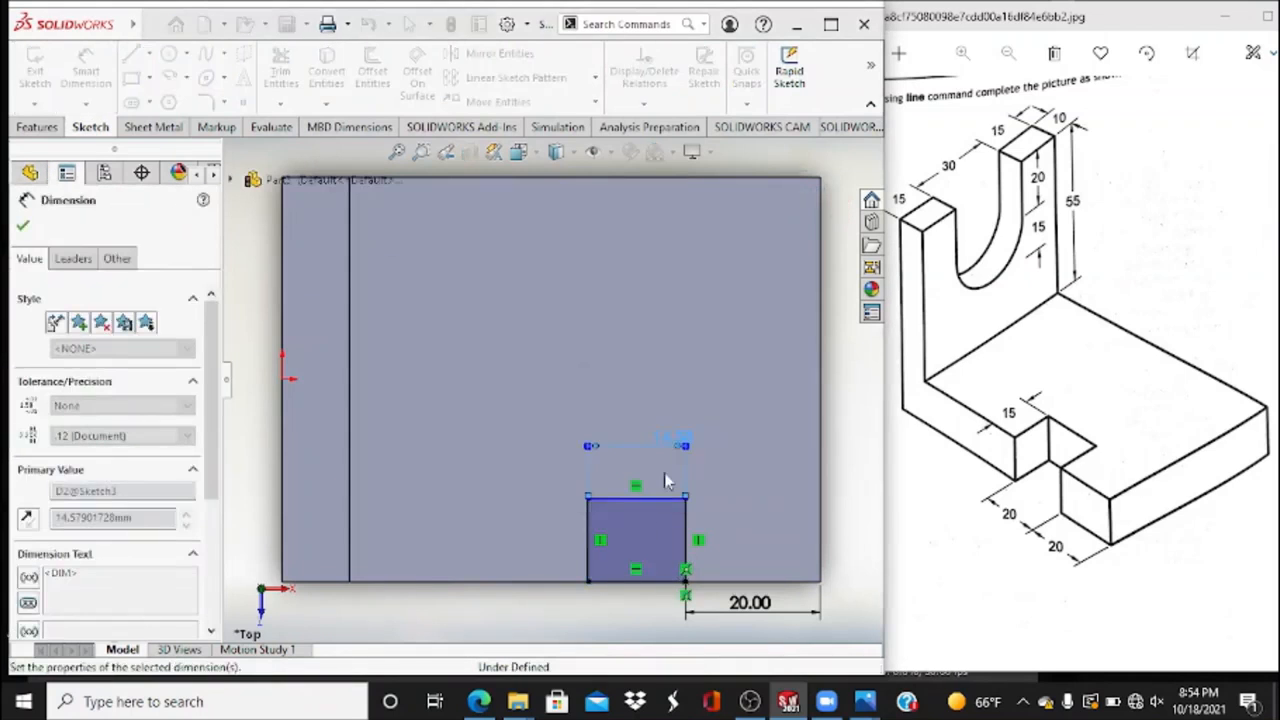
Dimension the notch rectangle's inward depth as 15 mm on its right side and finish the sketch.
click(686, 535)
click(735, 545)
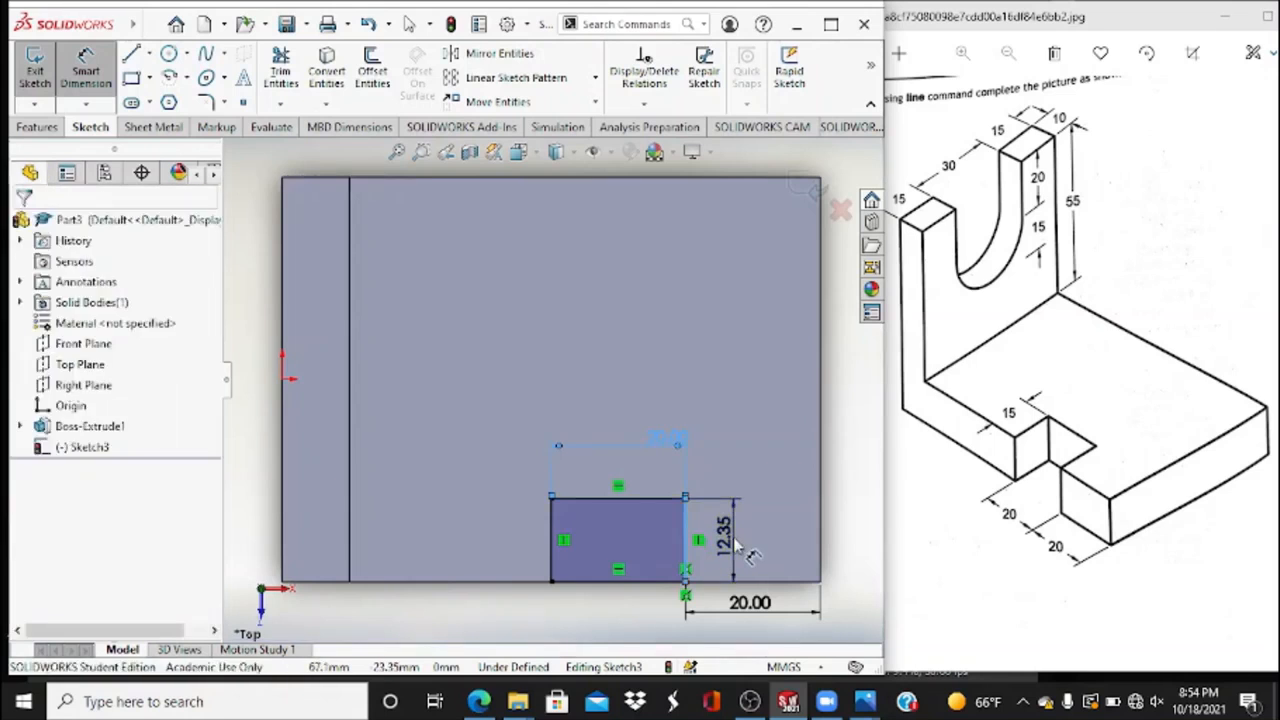
key(Return)
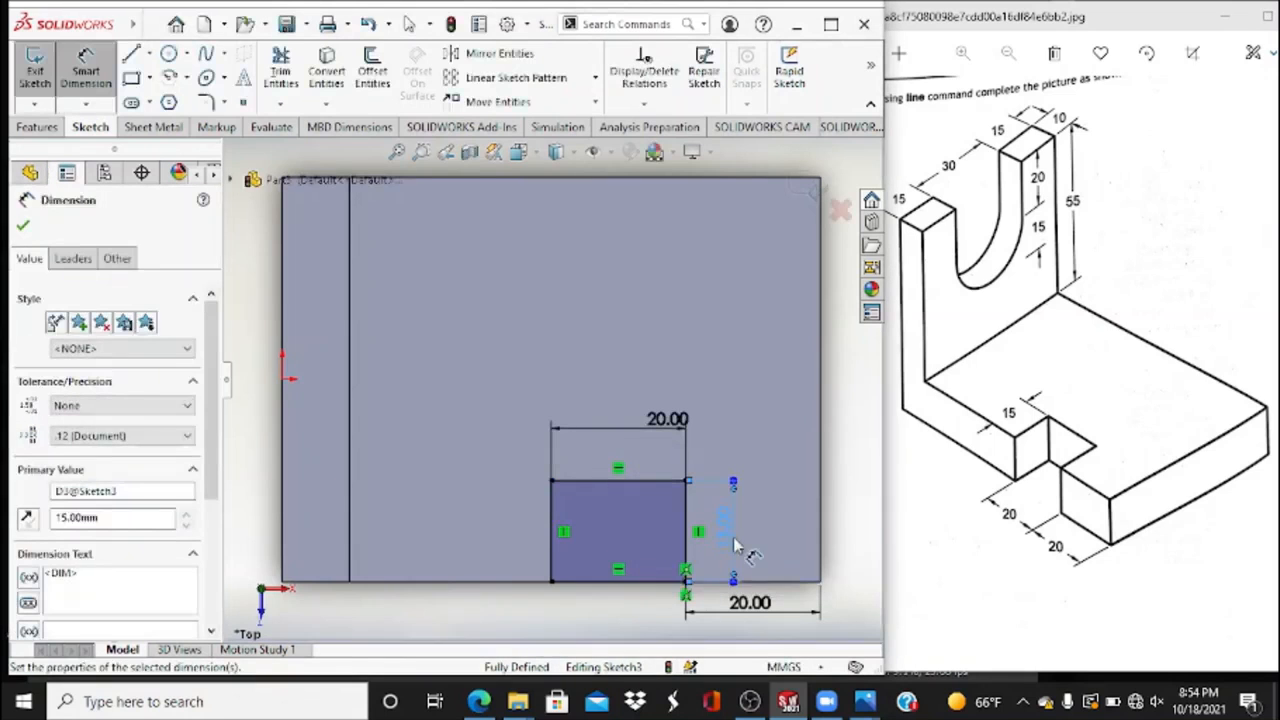
click(23, 225)
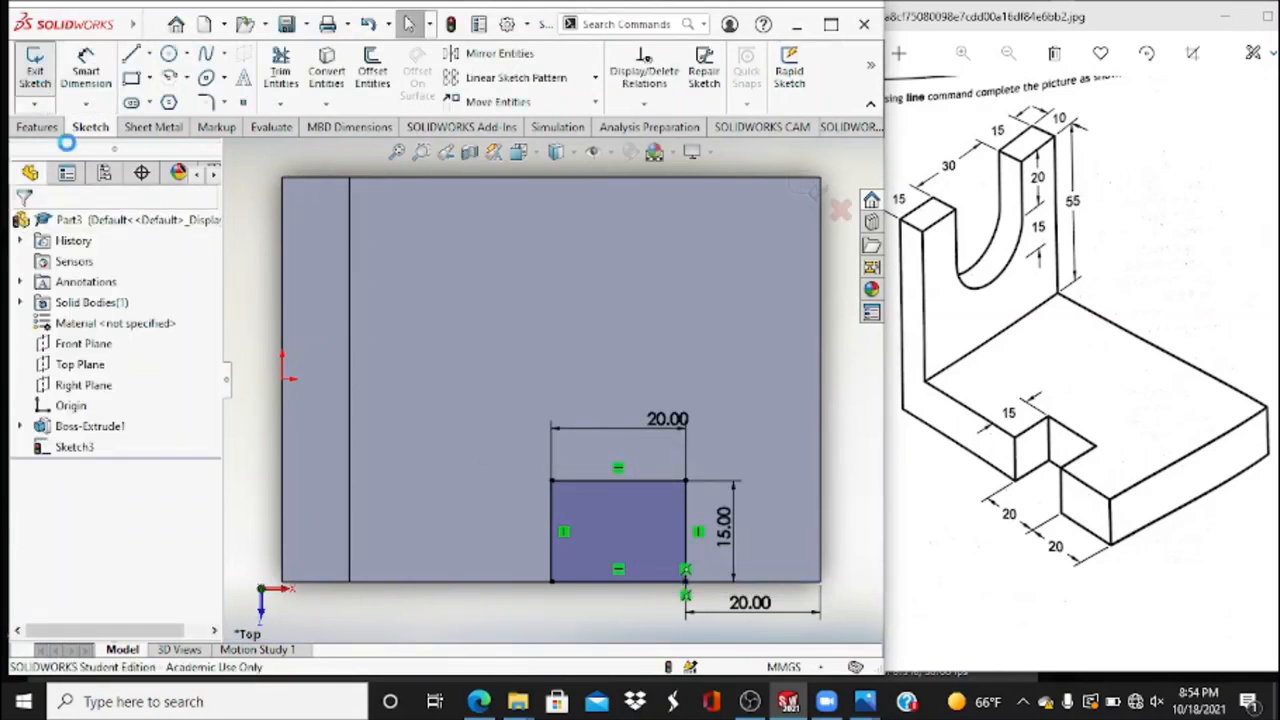
click(35, 72)
Cut the 20 by 15 mm rectangle through all of the base to form the notch.
click(58, 86)
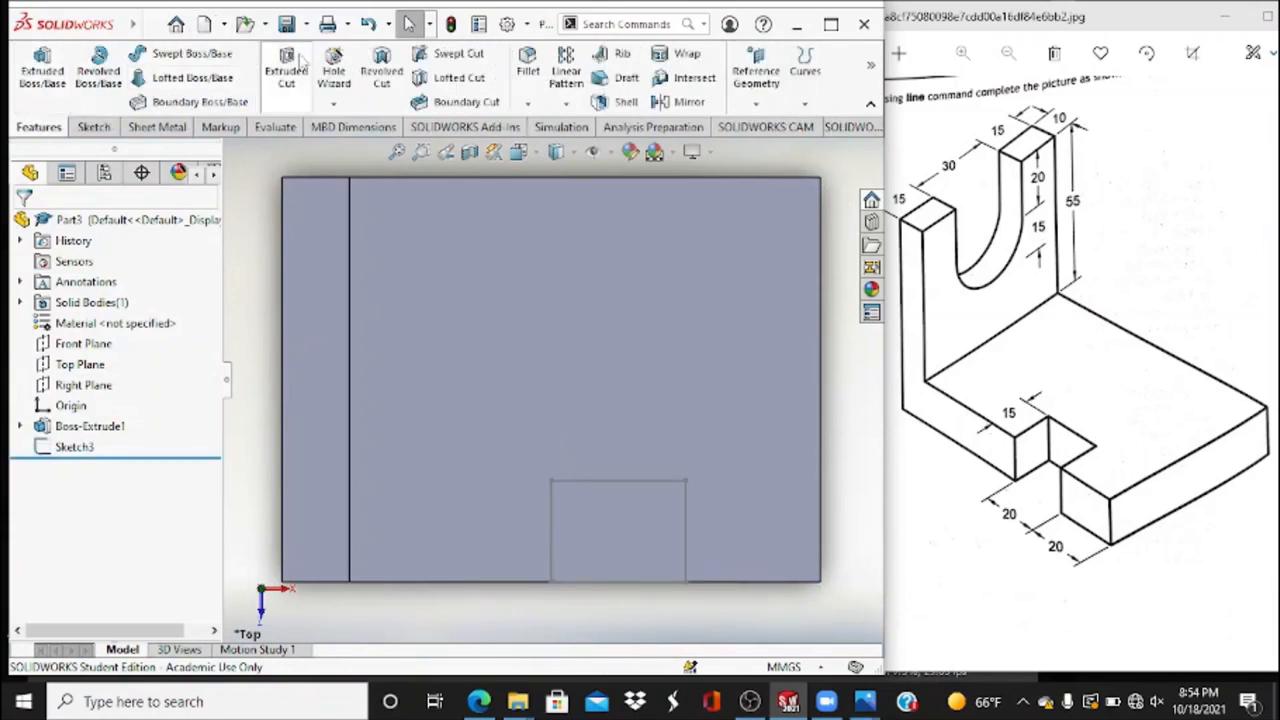
click(586, 484)
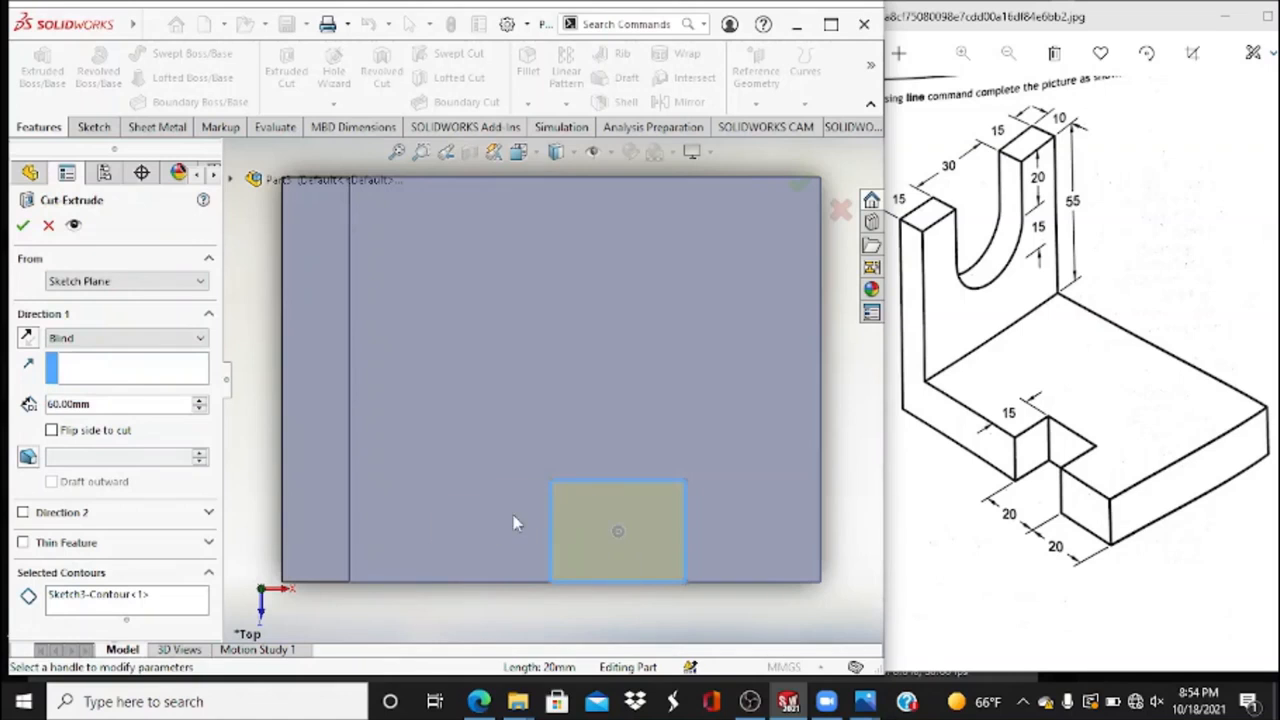
click(556, 151)
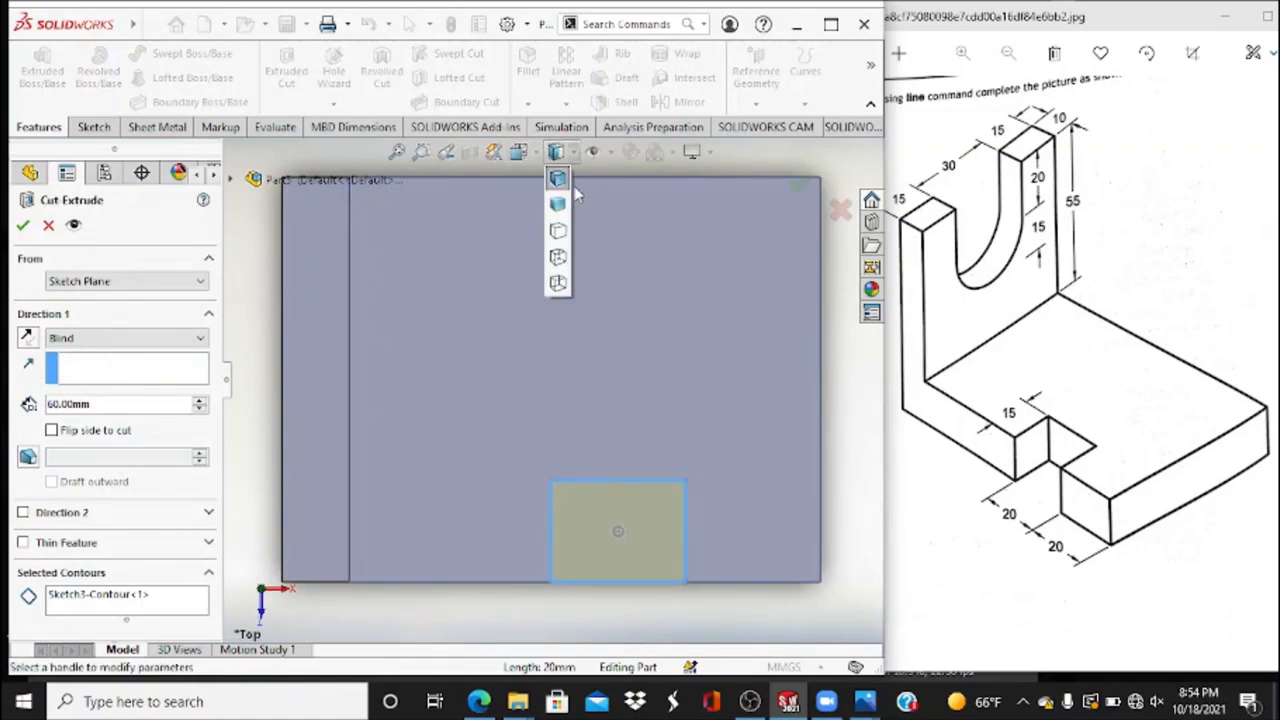
click(617, 215)
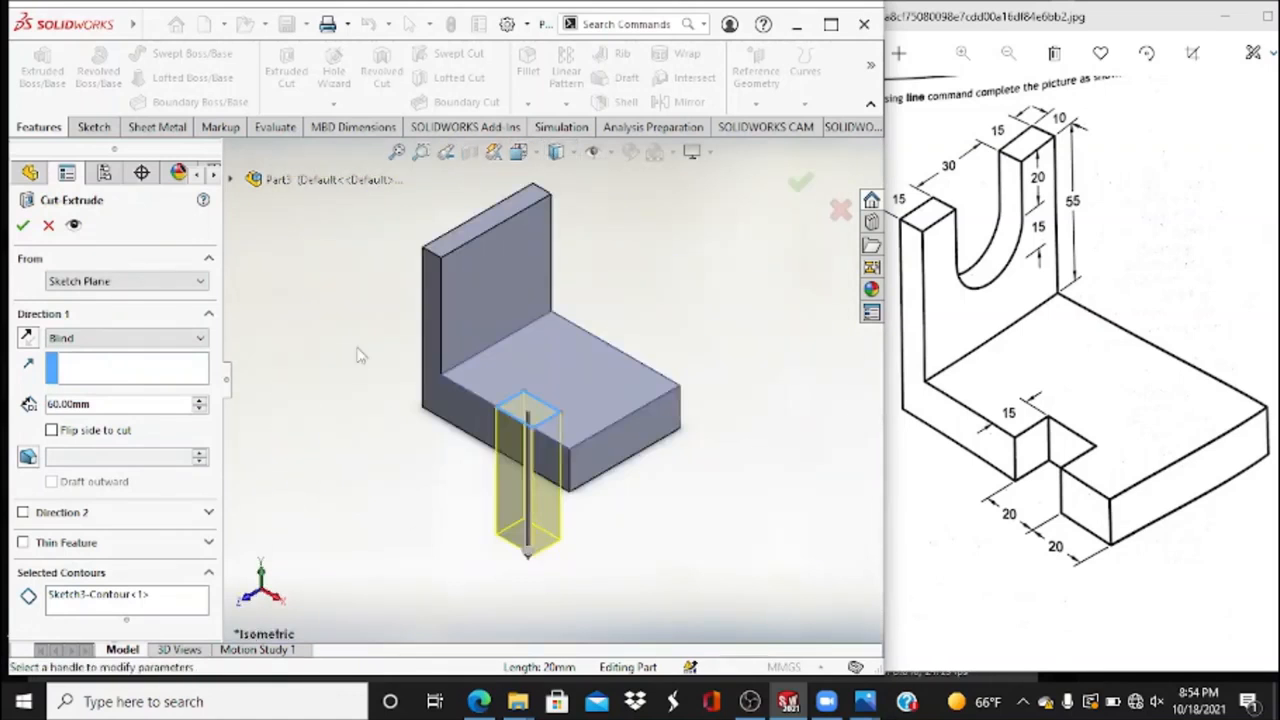
click(154, 340)
click(140, 369)
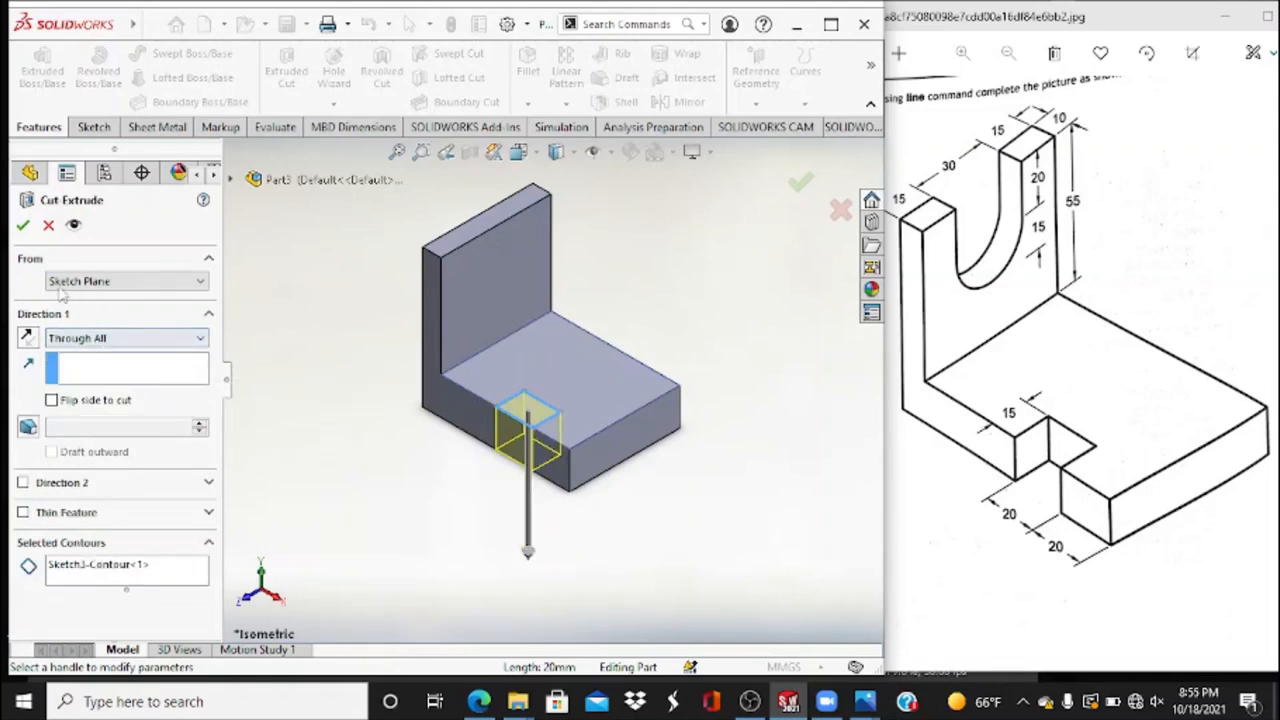
click(22, 226)
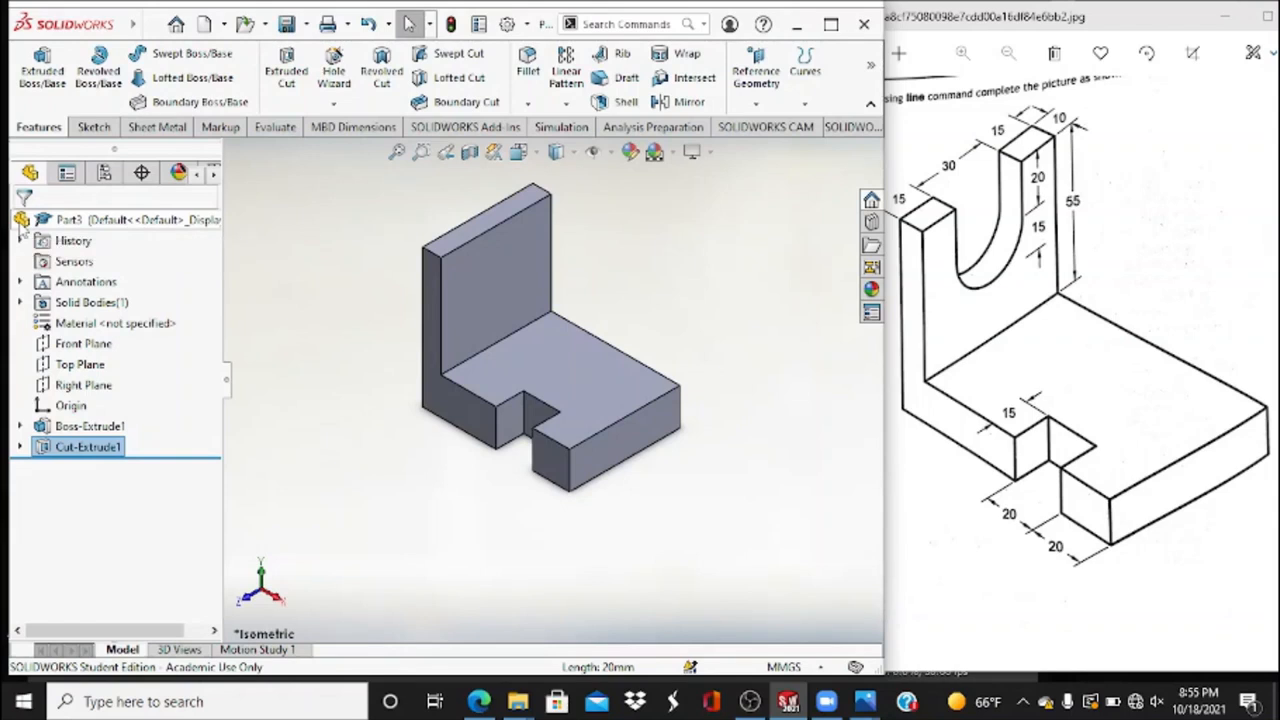
Start a sketch on the upright wall's inner face and place a point on its vertical centreline, about 20.8 mm below the top edge.
click(93, 126)
click(35, 70)
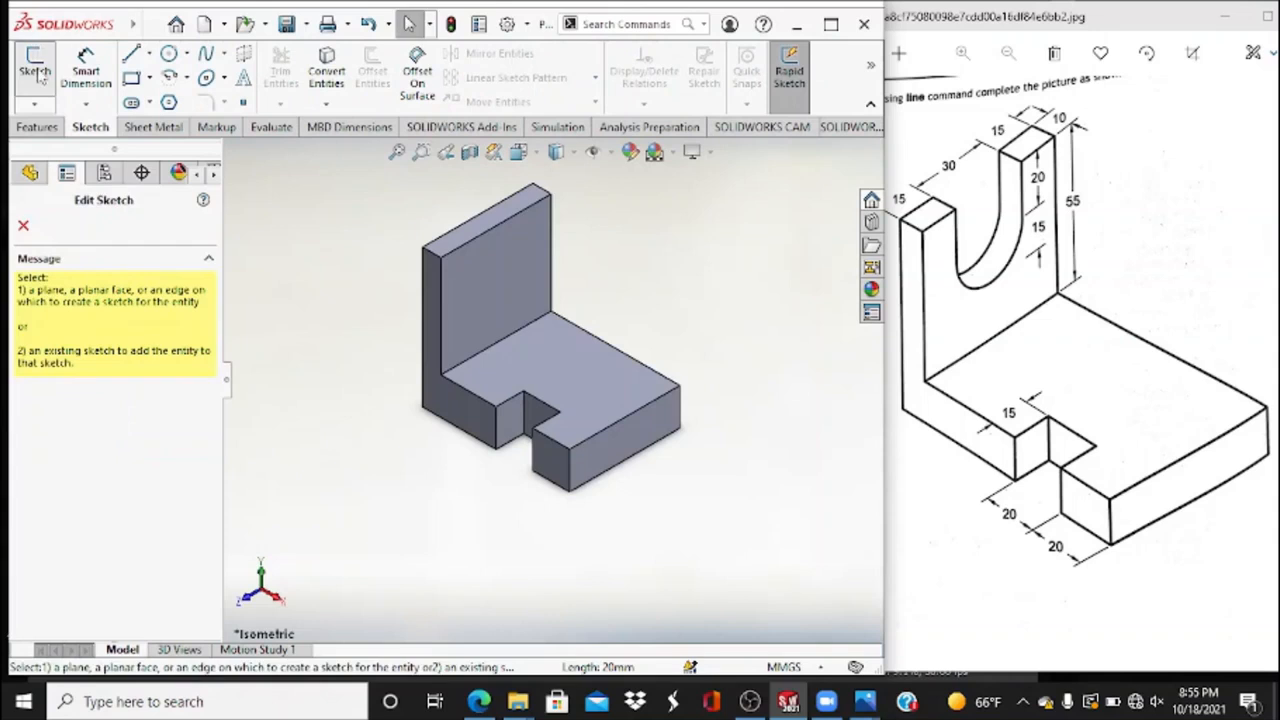
click(488, 280)
click(536, 154)
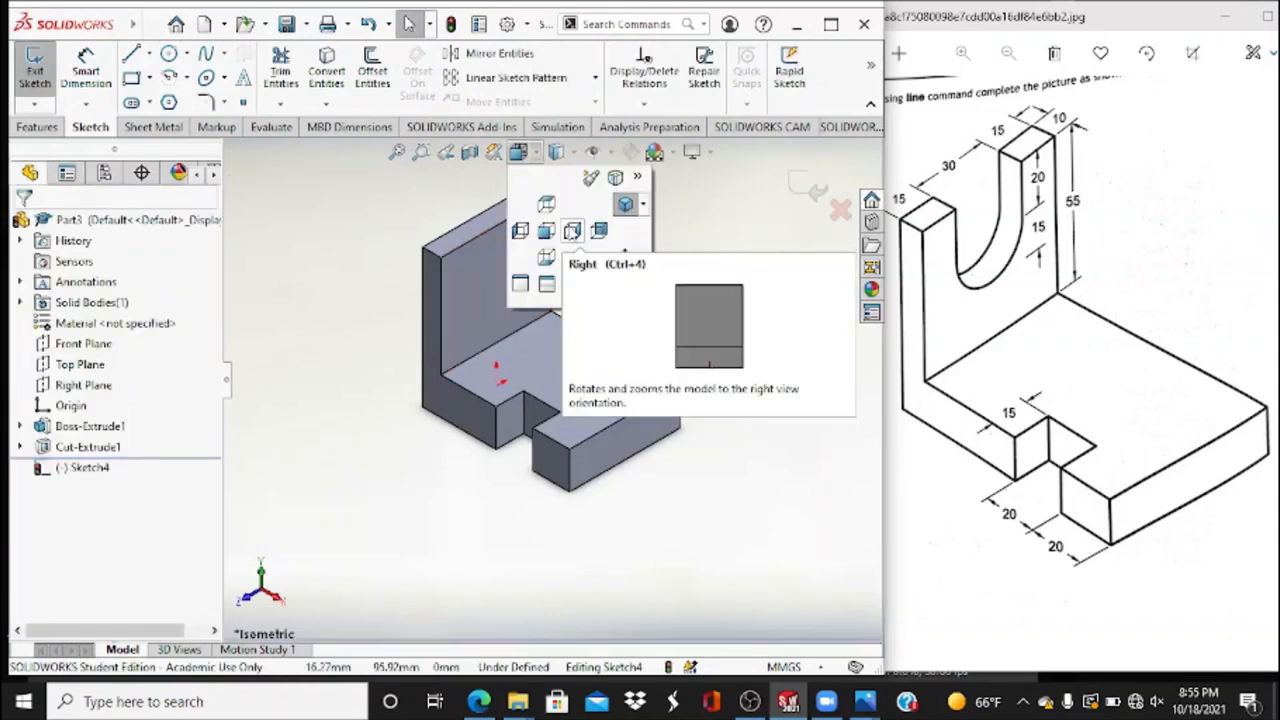
click(572, 231)
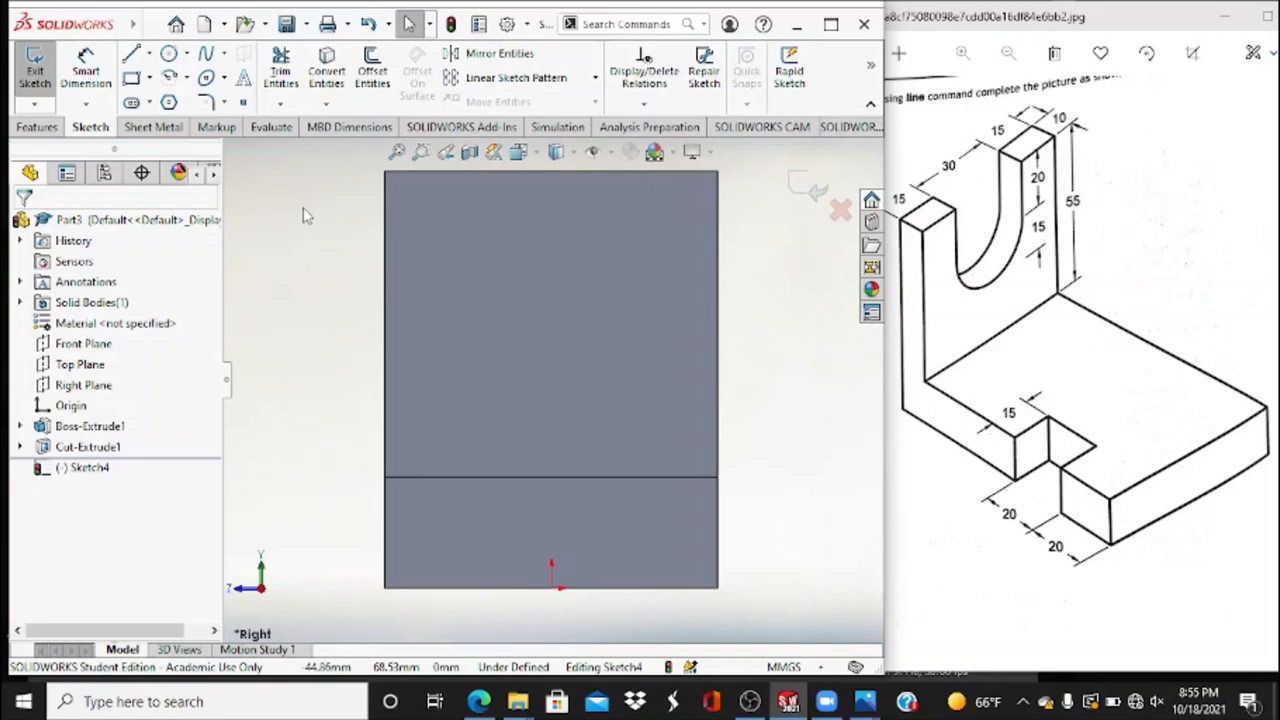
click(246, 104)
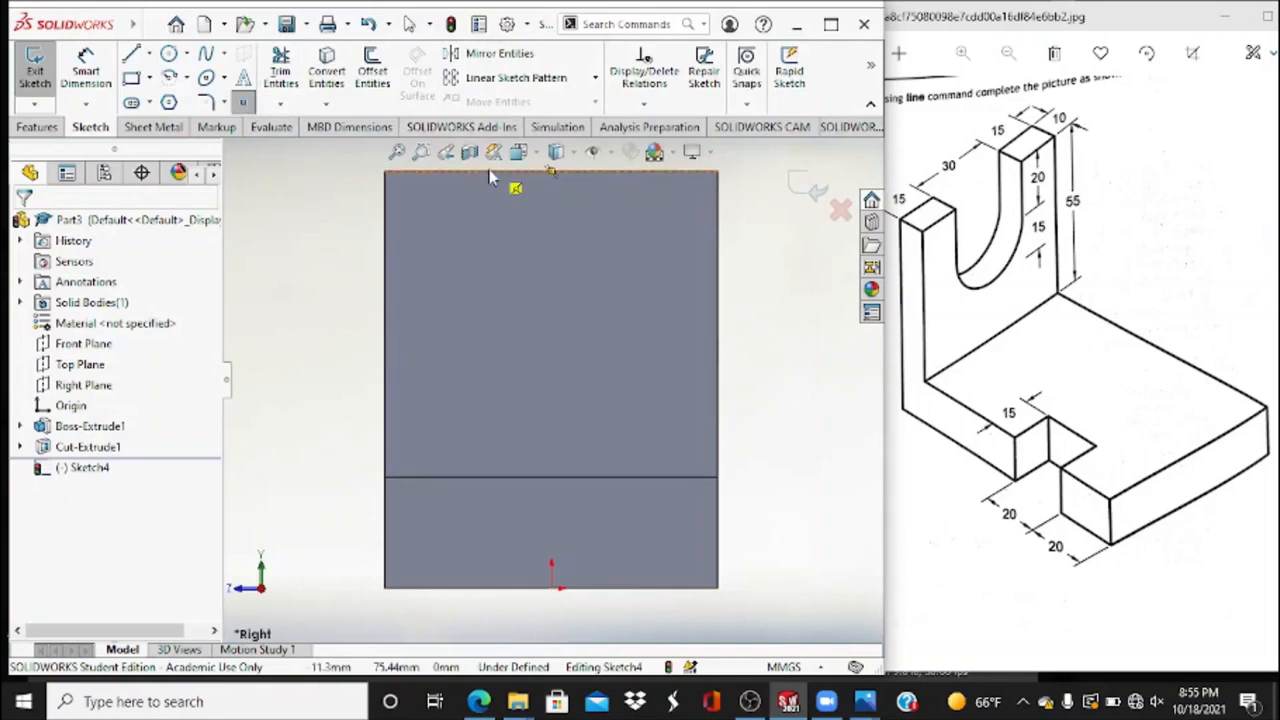
click(551, 288)
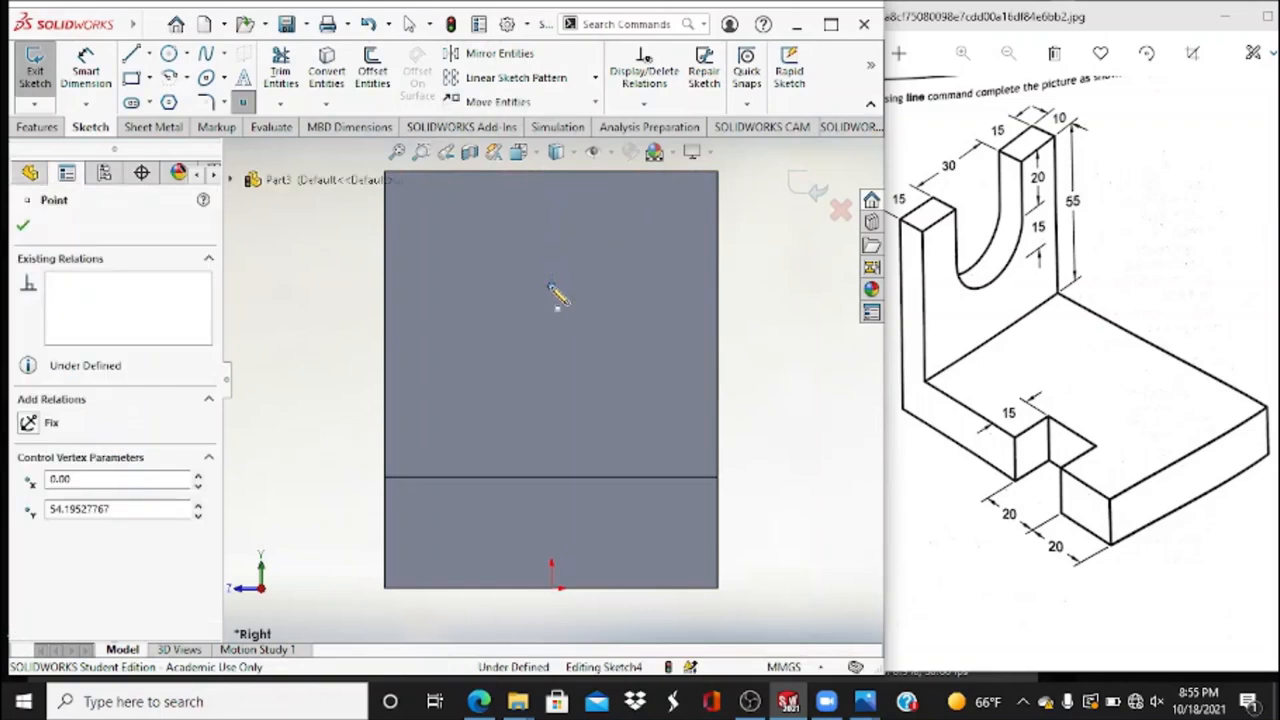
Dimension the point's distance from the wall's top edge as 20 mm, placing the dimension beside the wall.
click(100, 84)
click(550, 288)
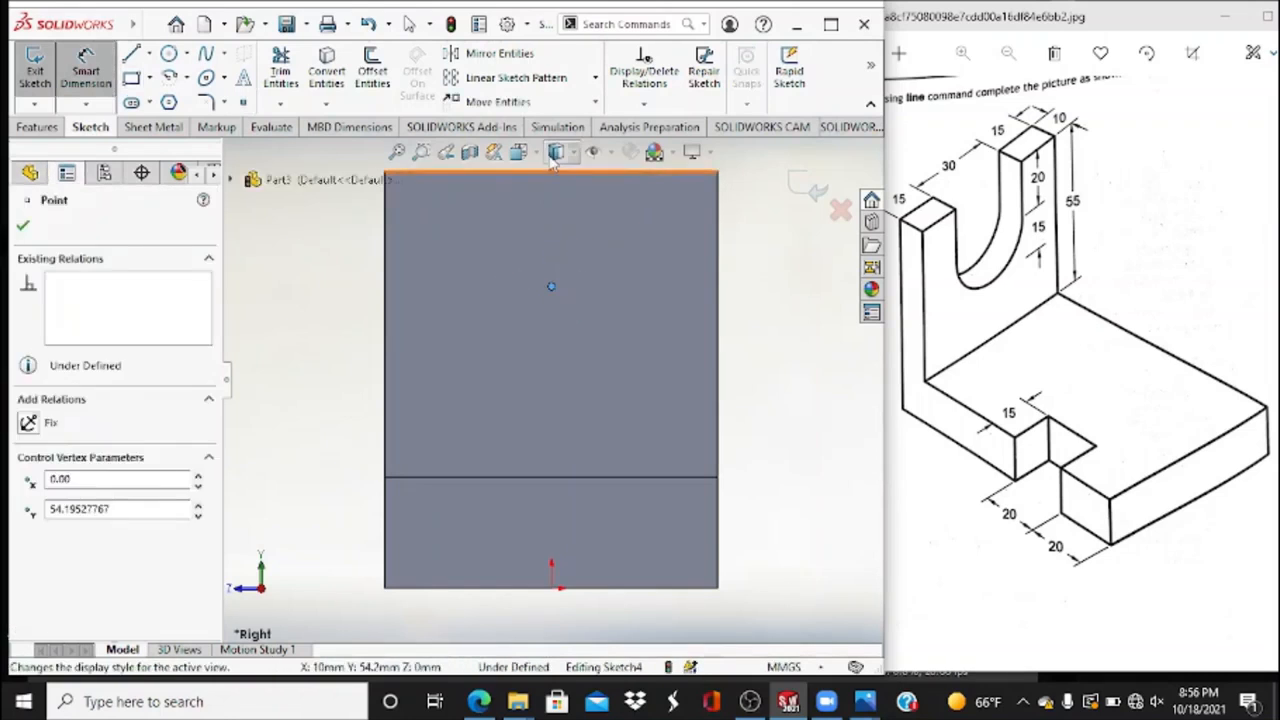
click(676, 174)
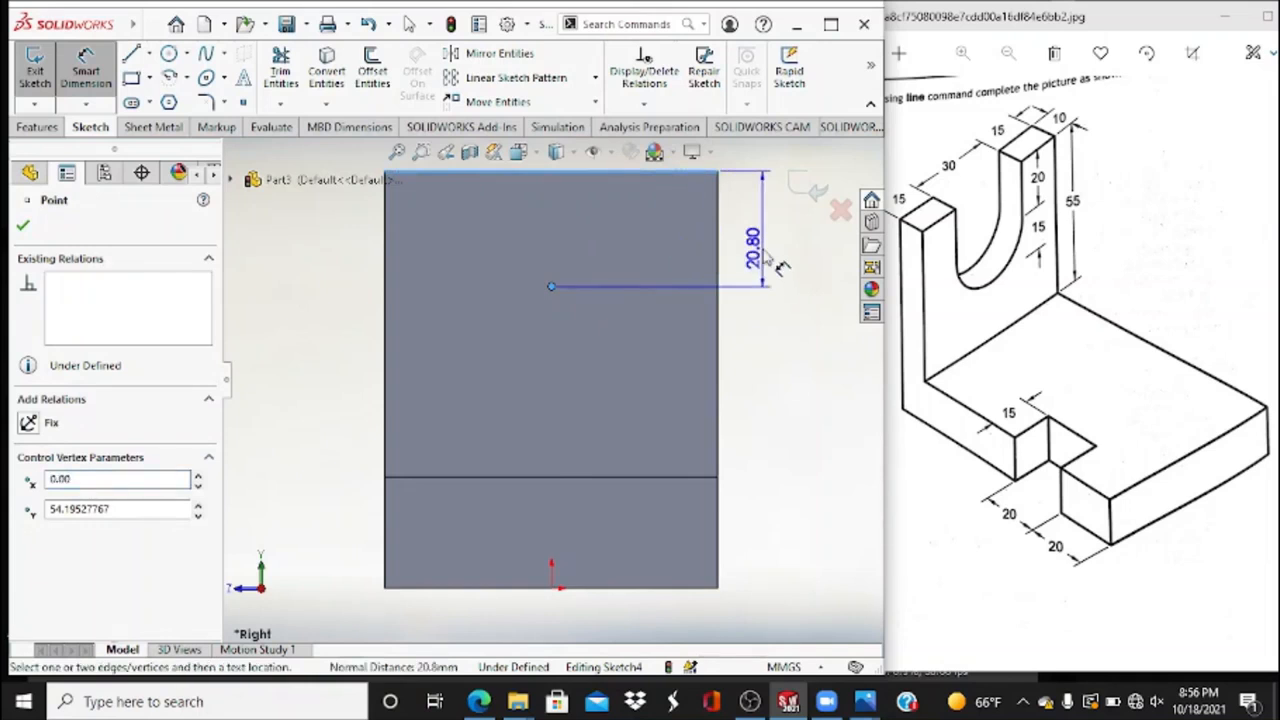
click(762, 242)
text(20)
key(Return)
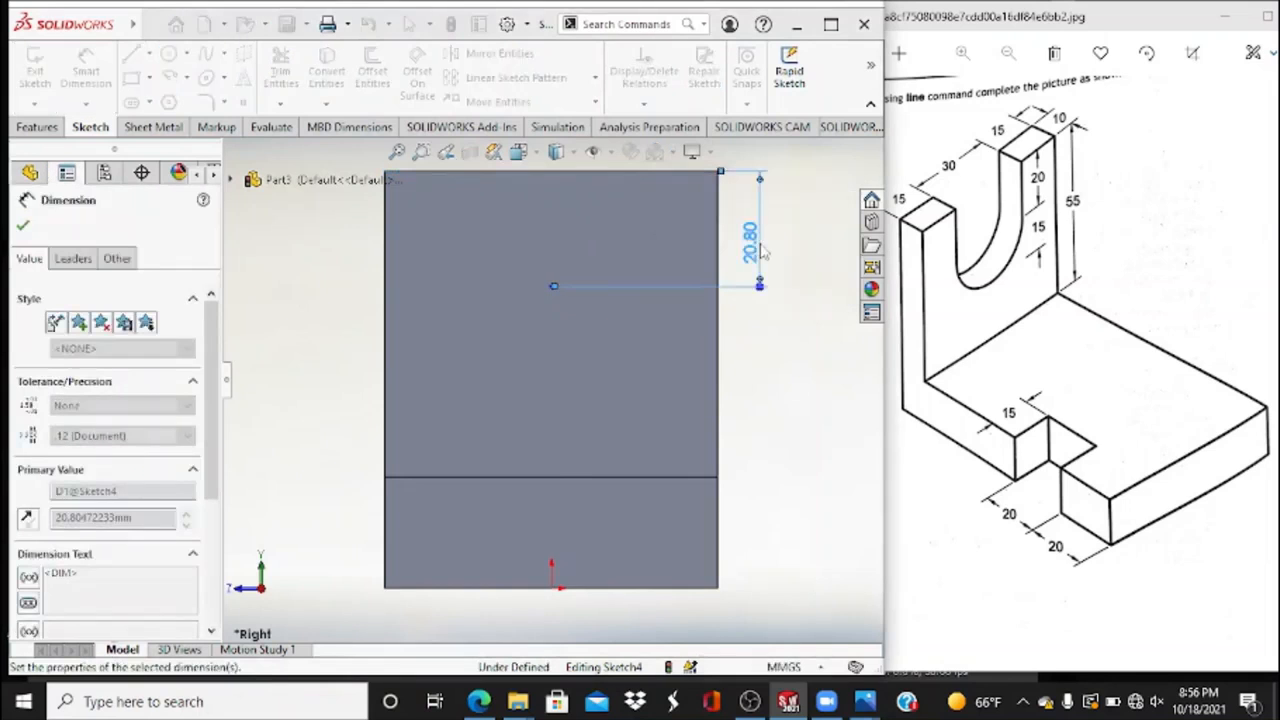
Sketch a circle centred on the point and dimension its diameter as 30 mm.
click(170, 55)
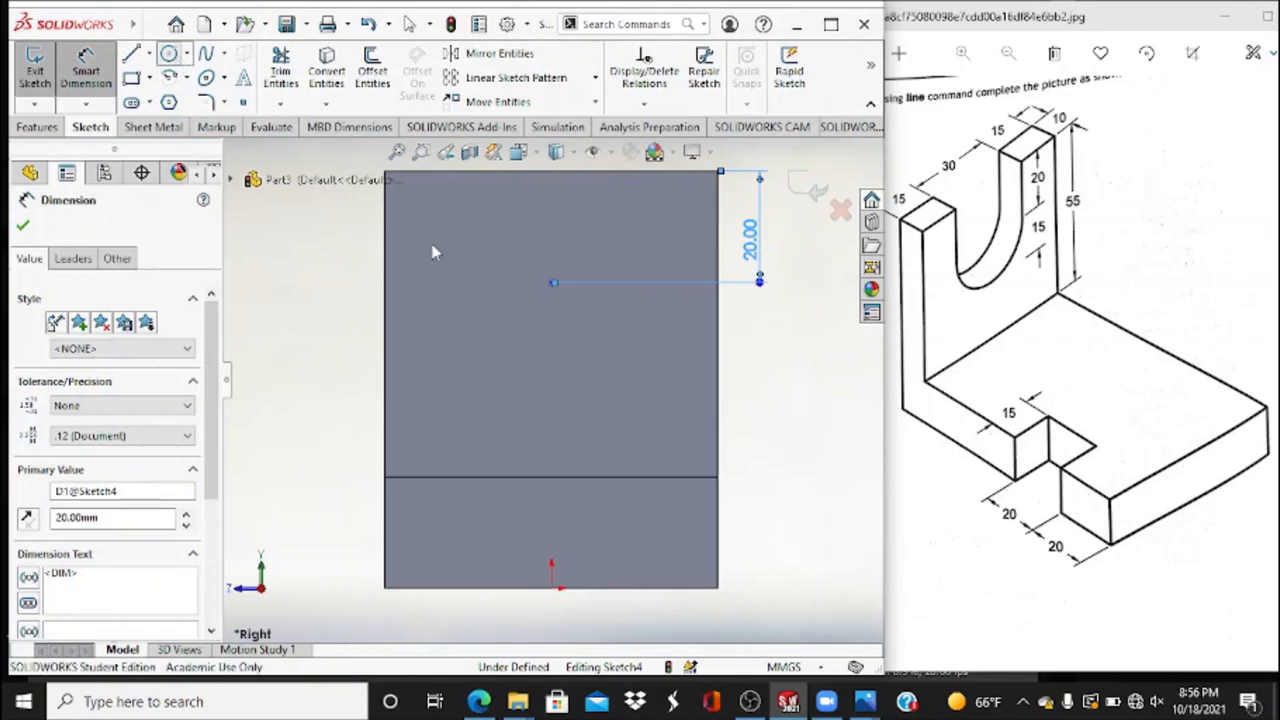
click(551, 283)
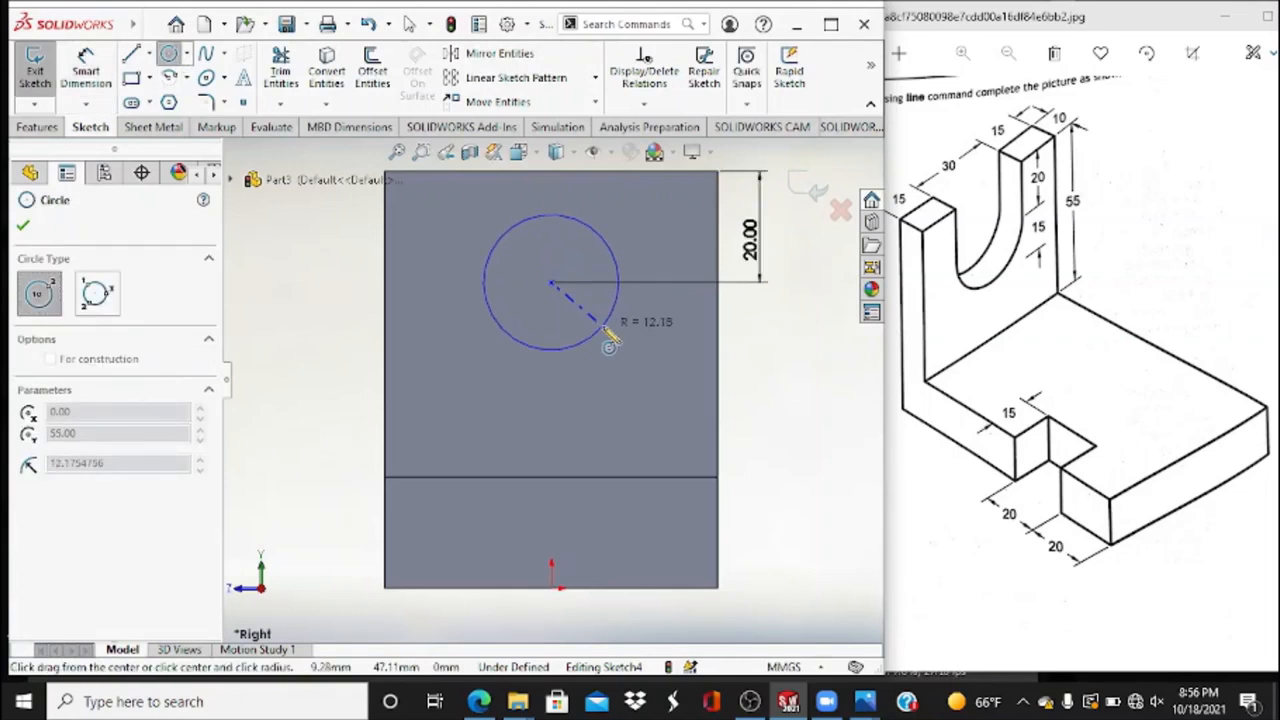
click(599, 332)
click(85, 75)
click(614, 326)
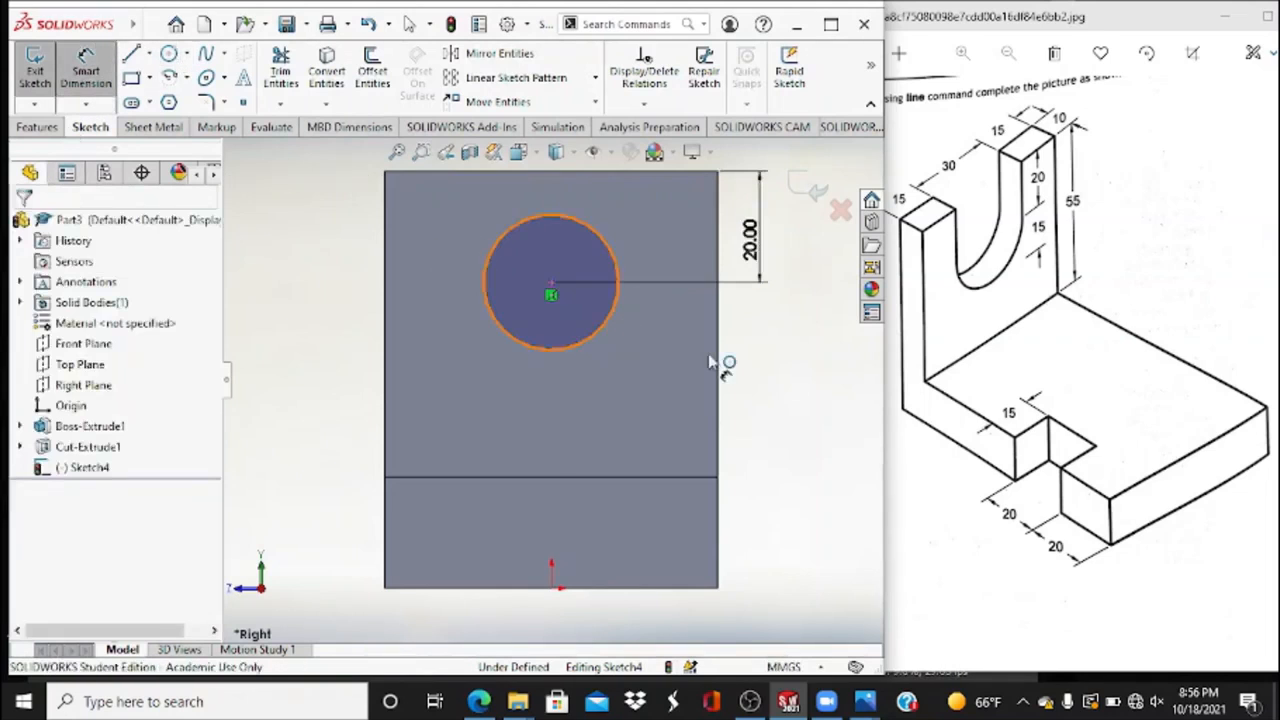
click(764, 366)
text(30)
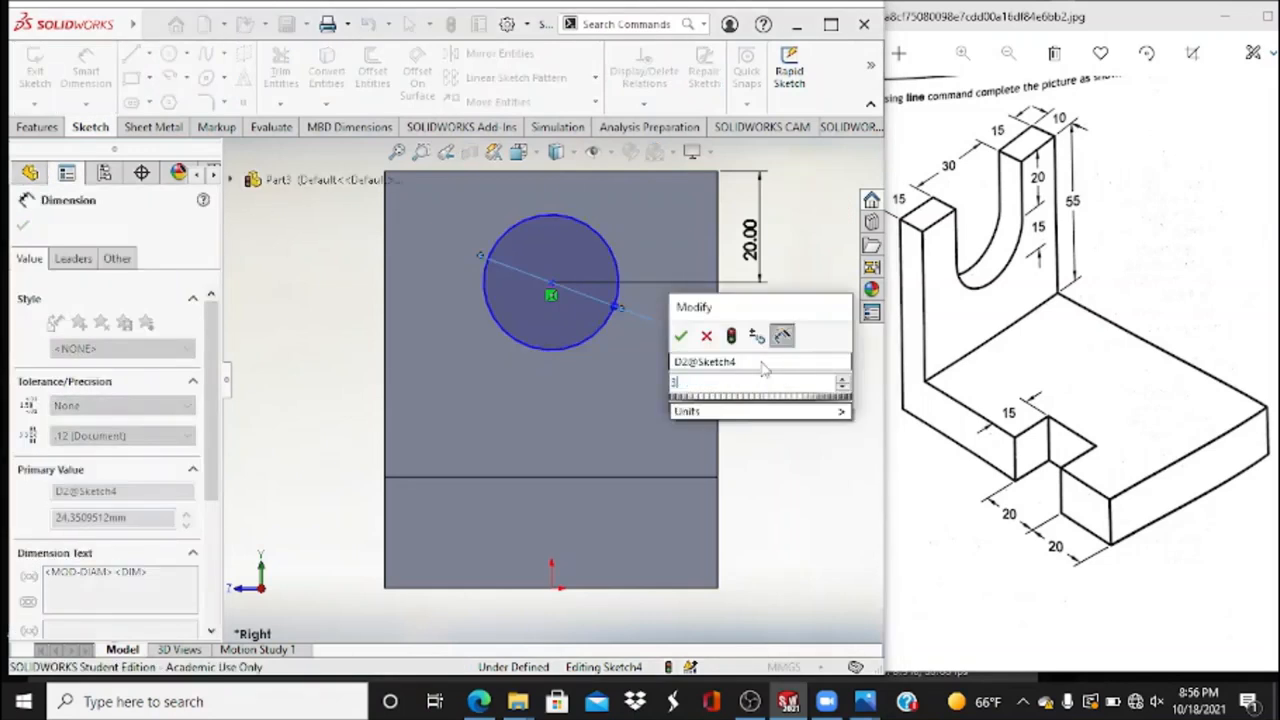
key(Return)
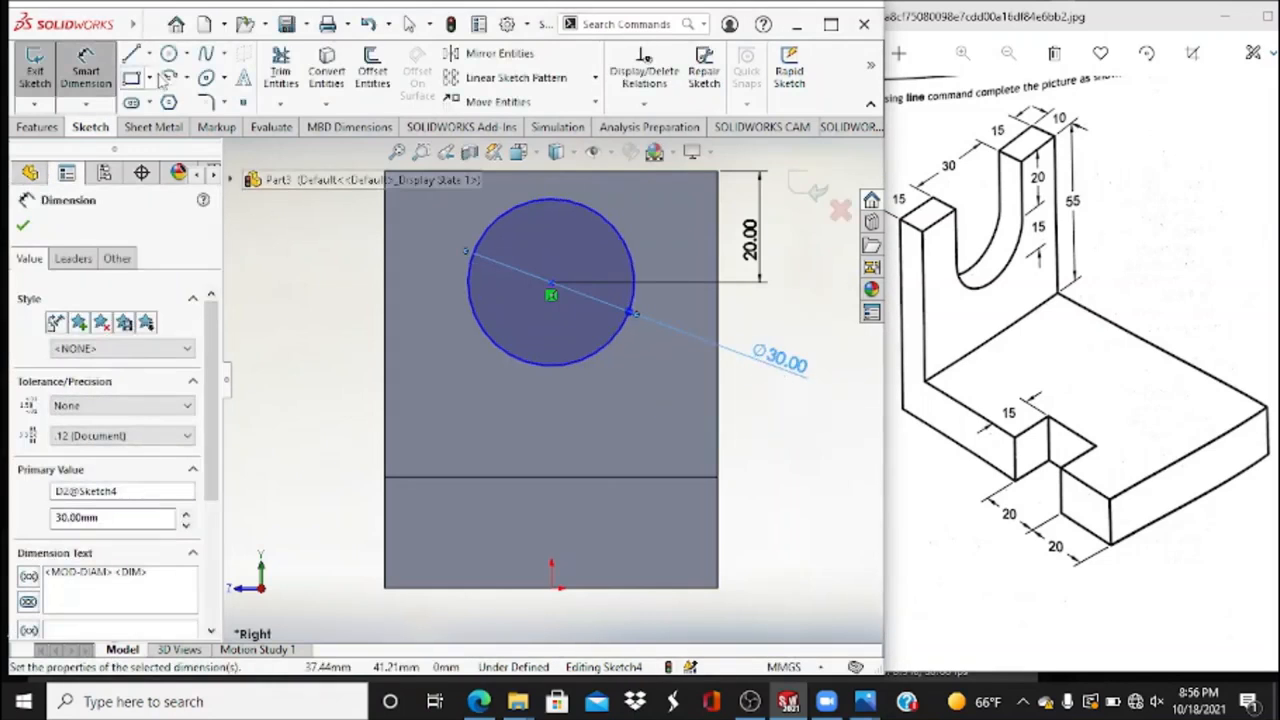
Sketch a corner rectangle from the circle's side quadrant up to the wall's top edge, as wide as the circle.
click(131, 78)
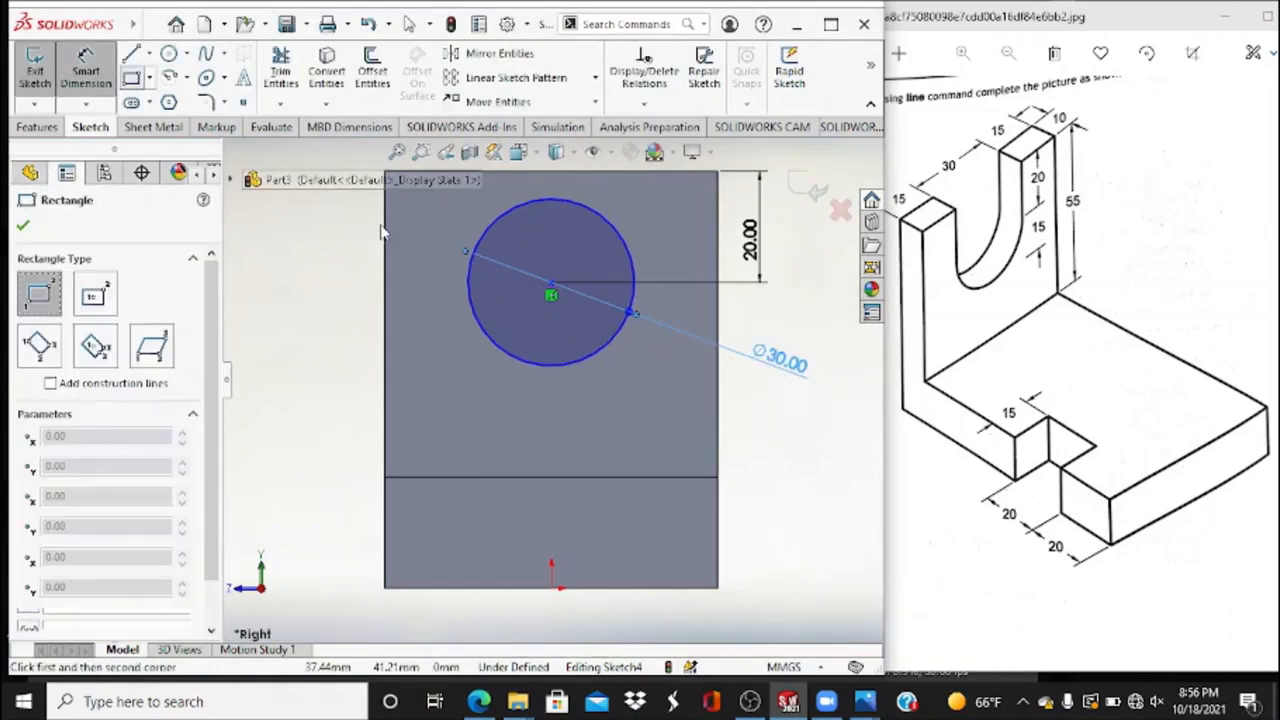
click(468, 283)
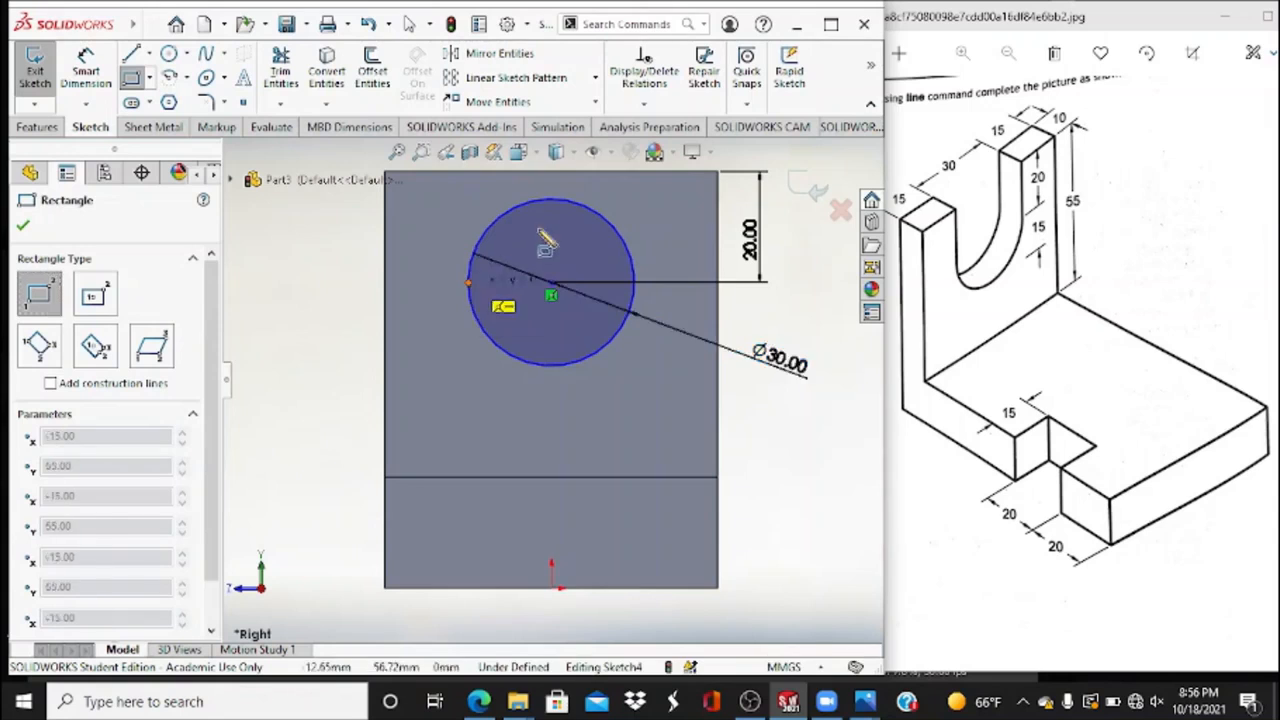
click(636, 172)
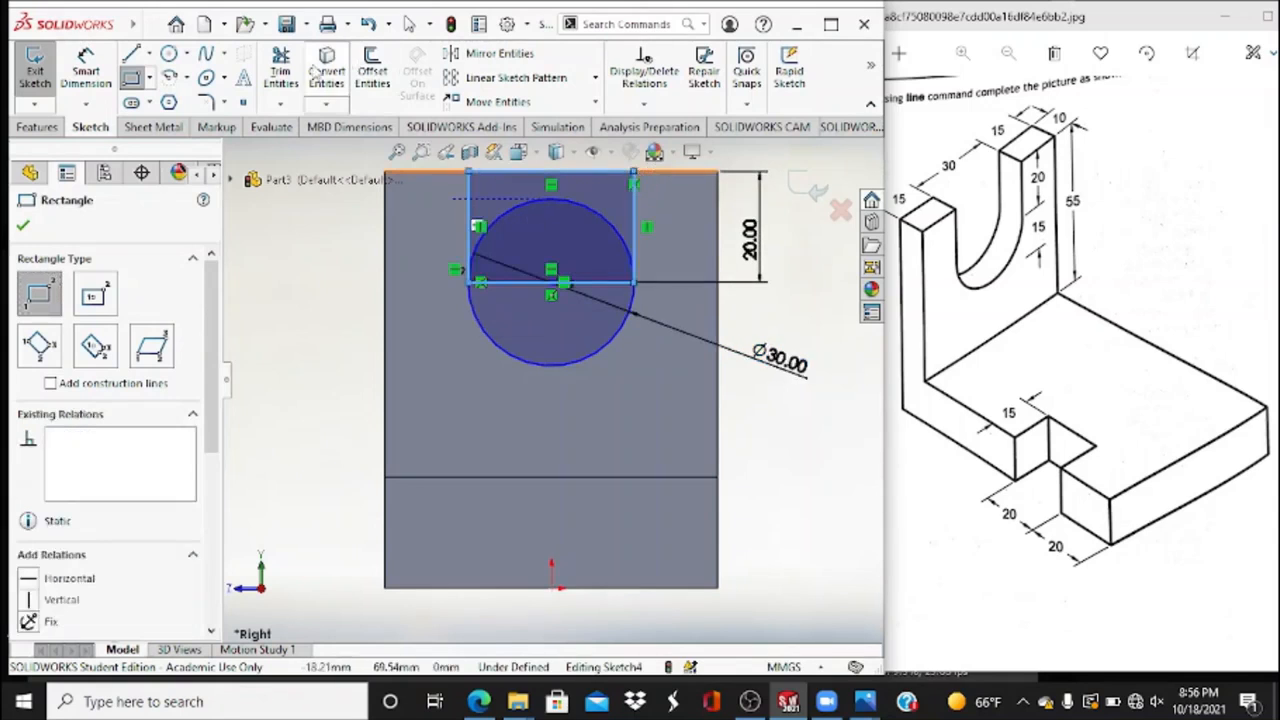
Trim the circle's upper arc and the rectangle's lower line to leave a U-shaped outline, and finish the sketch.
key(t)
drag(503, 204, 577, 293)
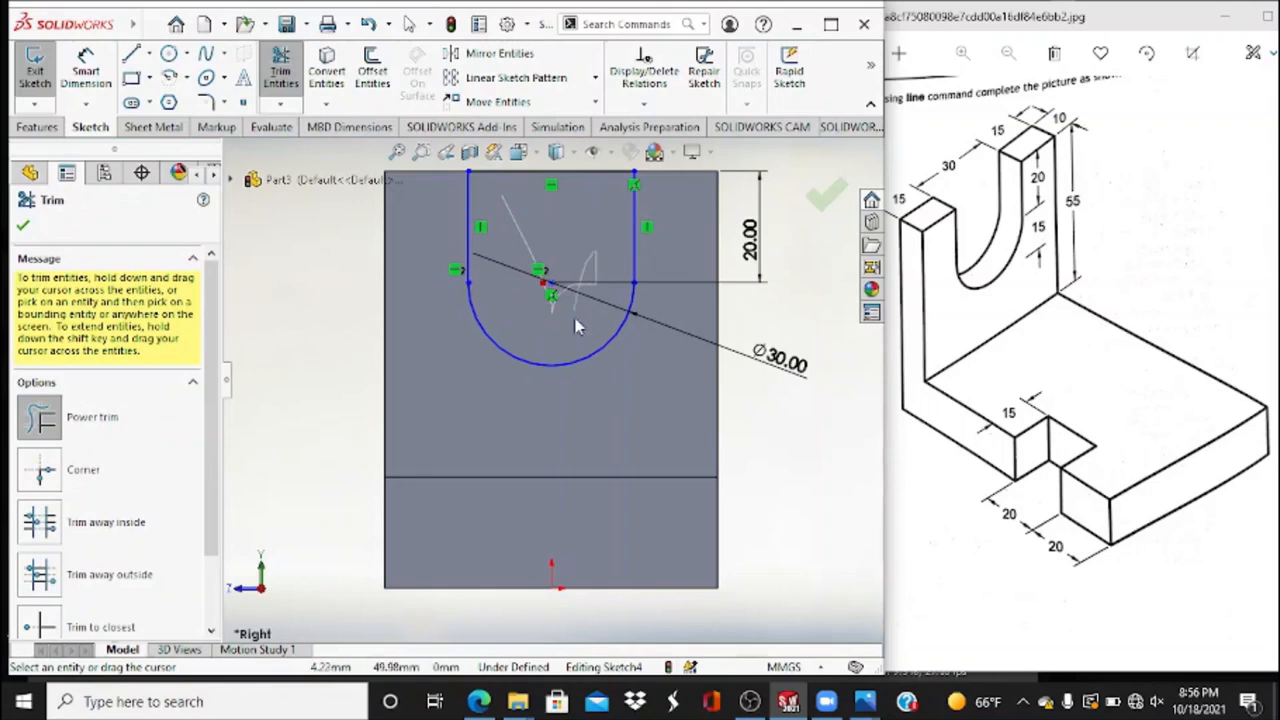
click(22, 227)
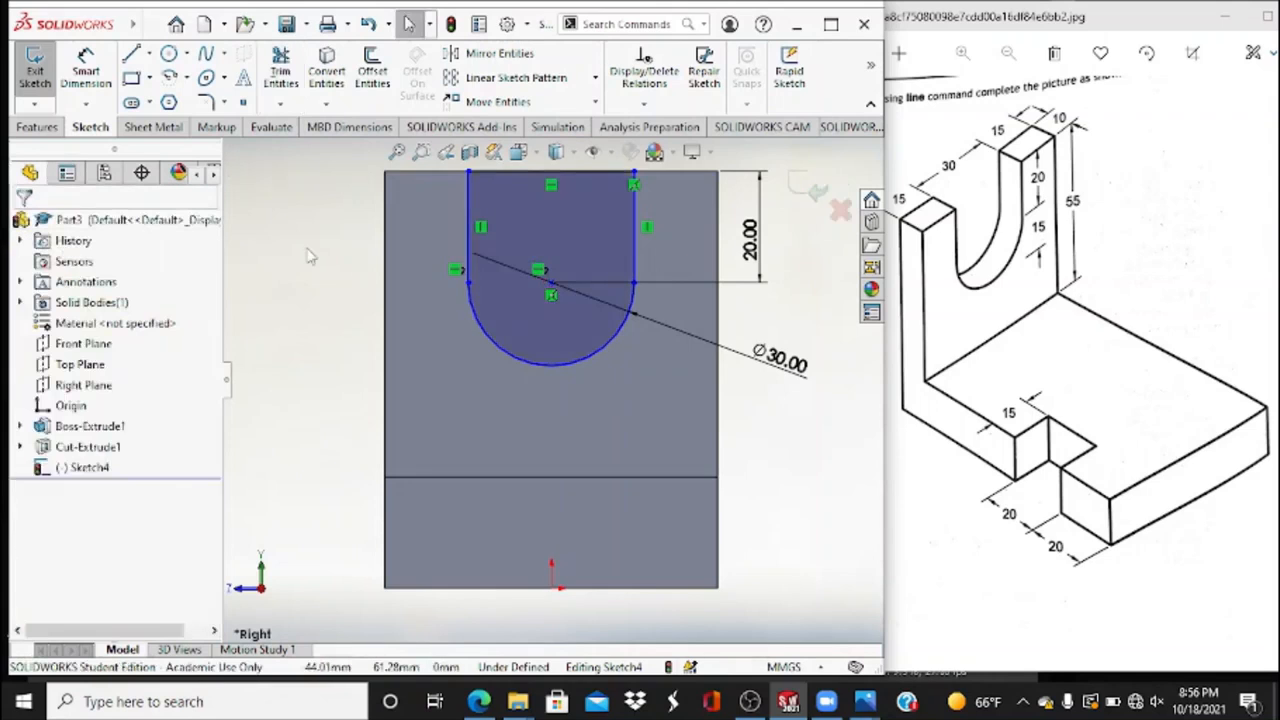
click(36, 78)
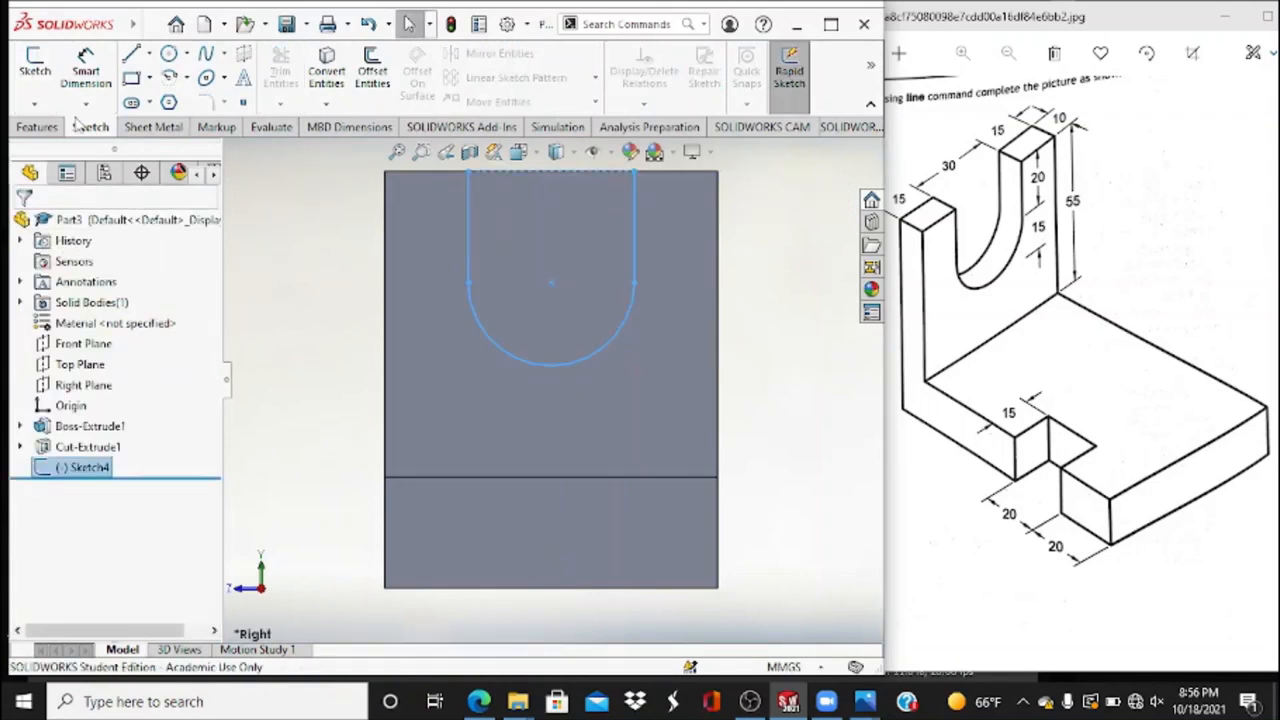
Cut the U-shaped outline through all of the upright wall and show the finished bracket in isometric view.
click(40, 127)
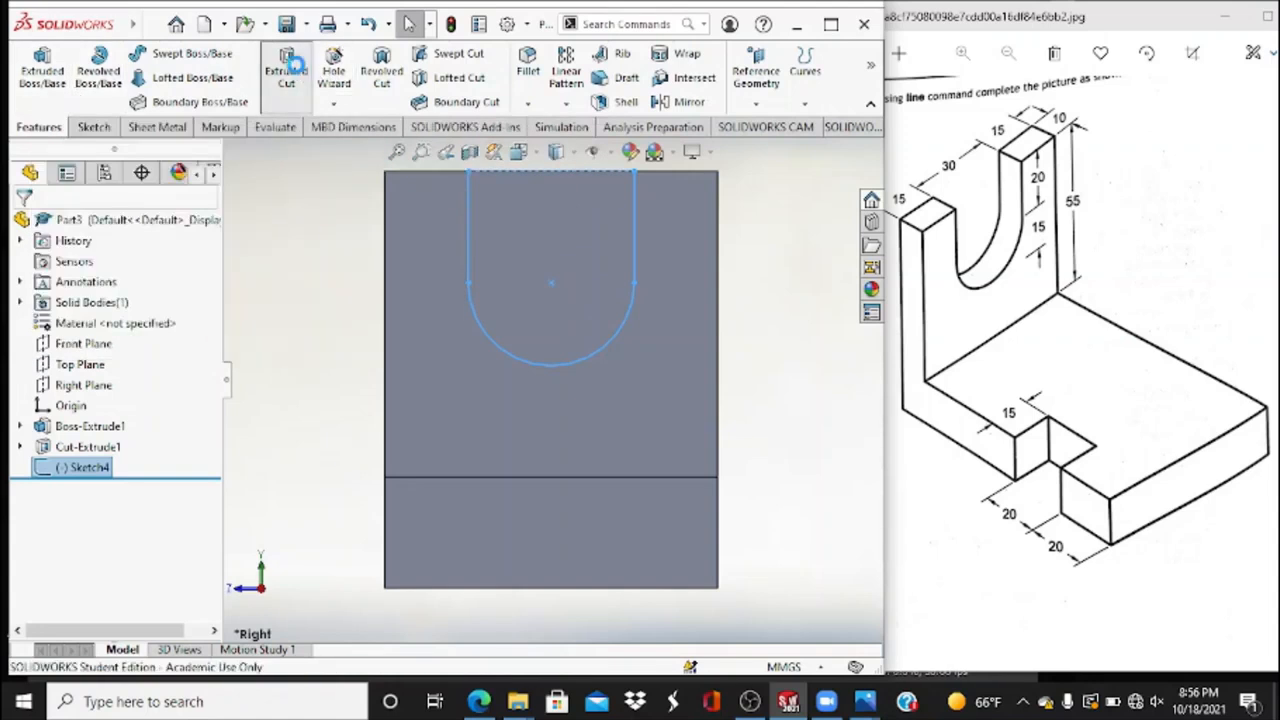
click(286, 72)
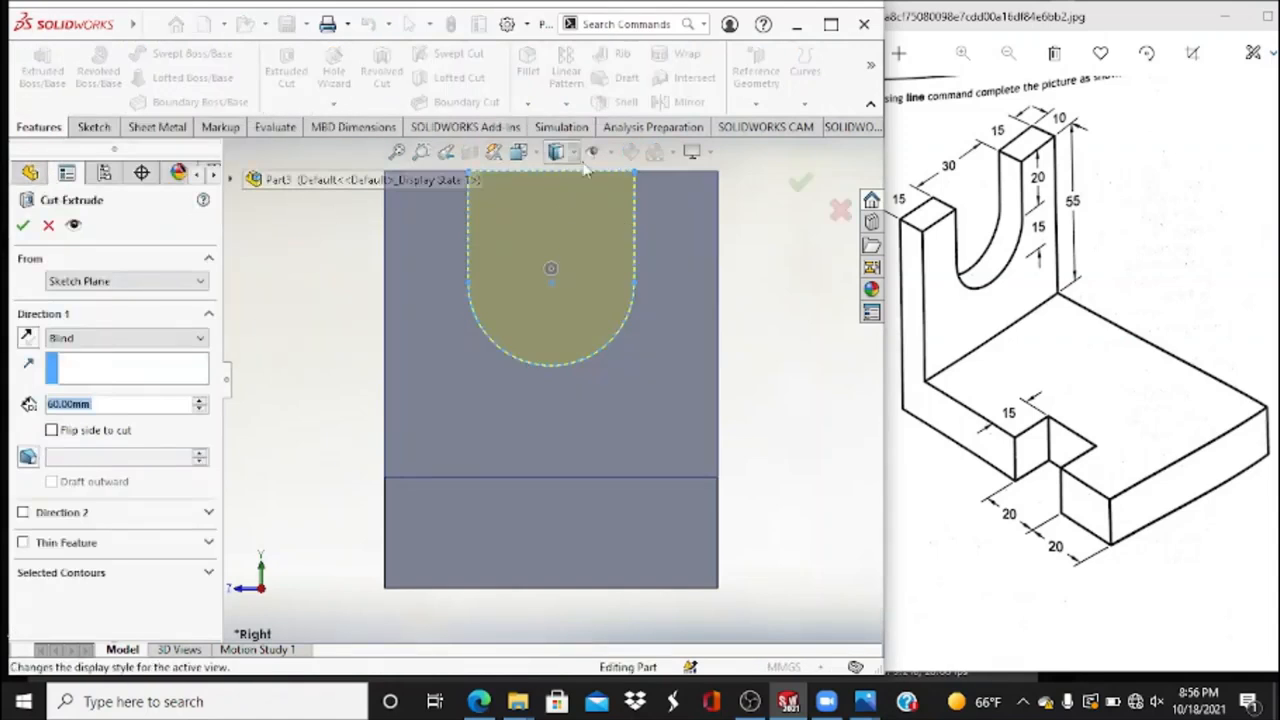
click(519, 152)
click(573, 205)
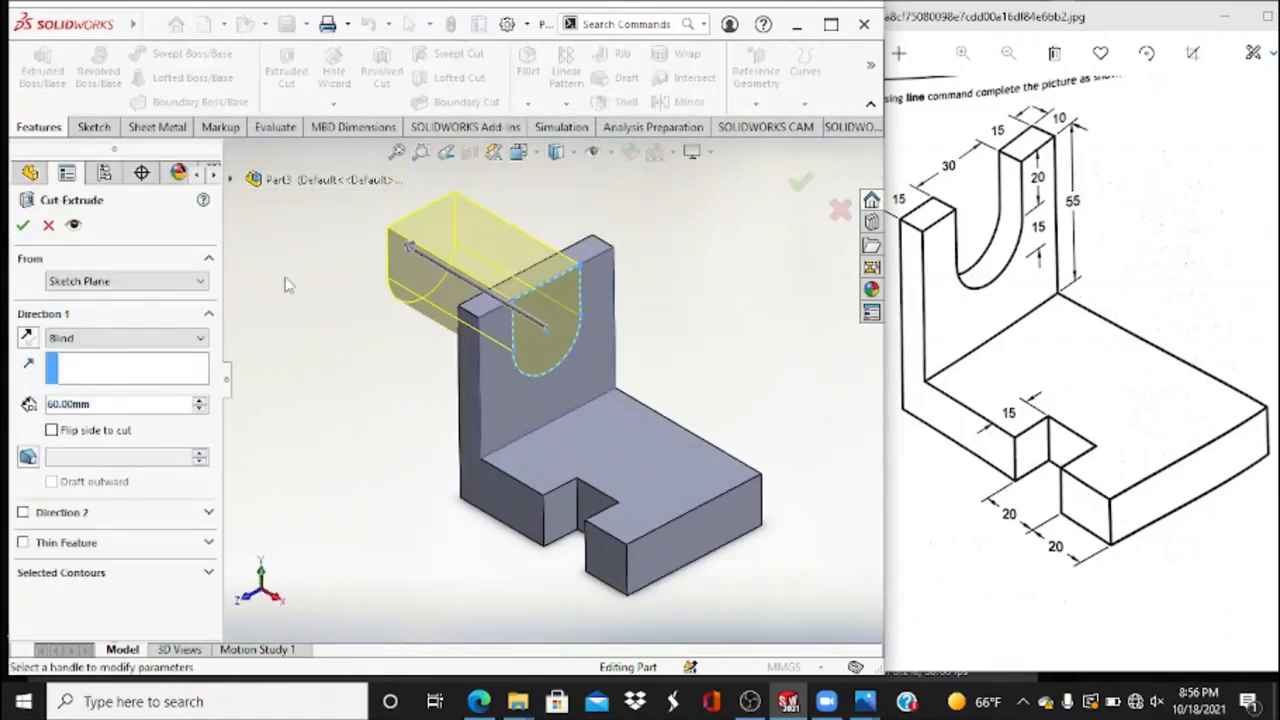
click(172, 339)
click(130, 366)
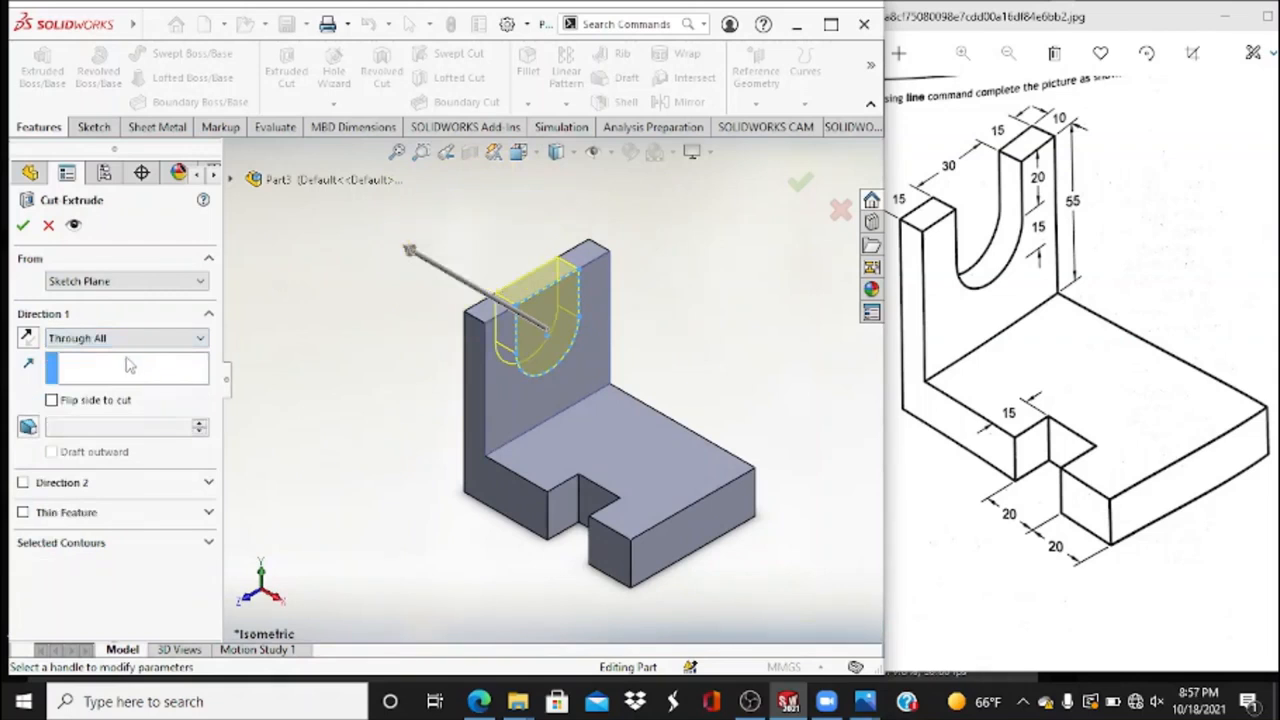
click(23, 226)
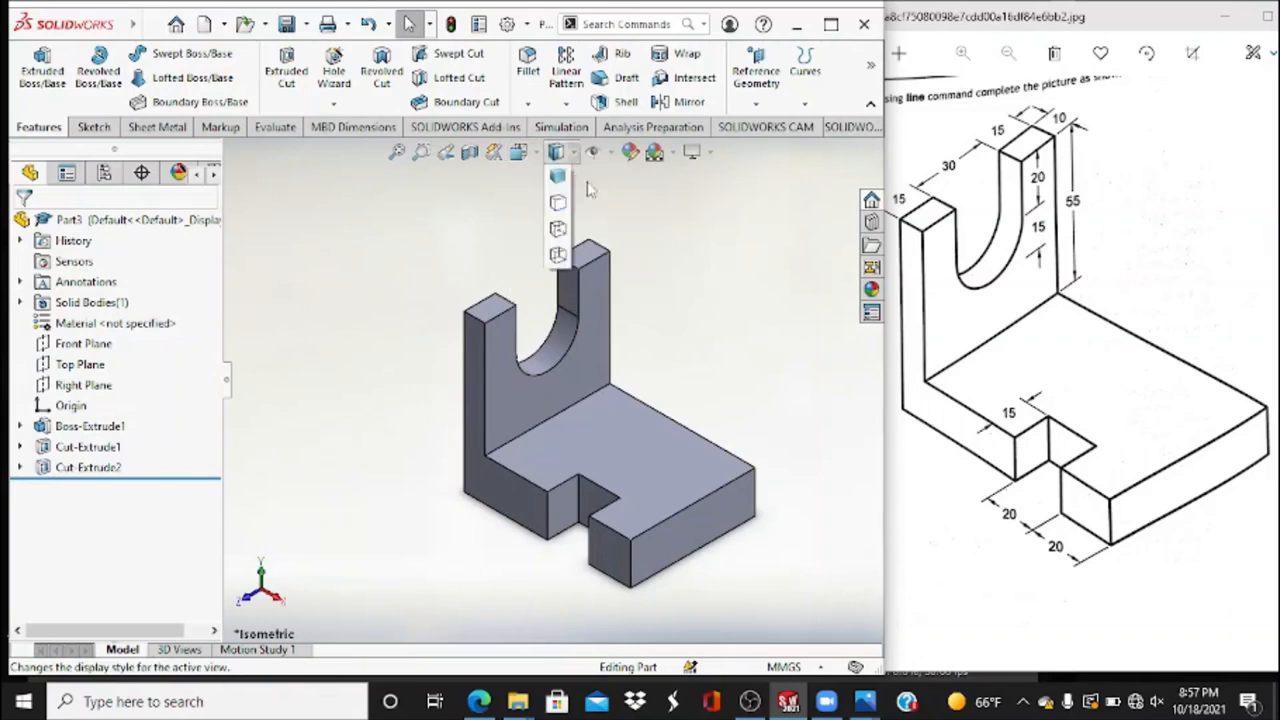
click(519, 152)
click(625, 205)
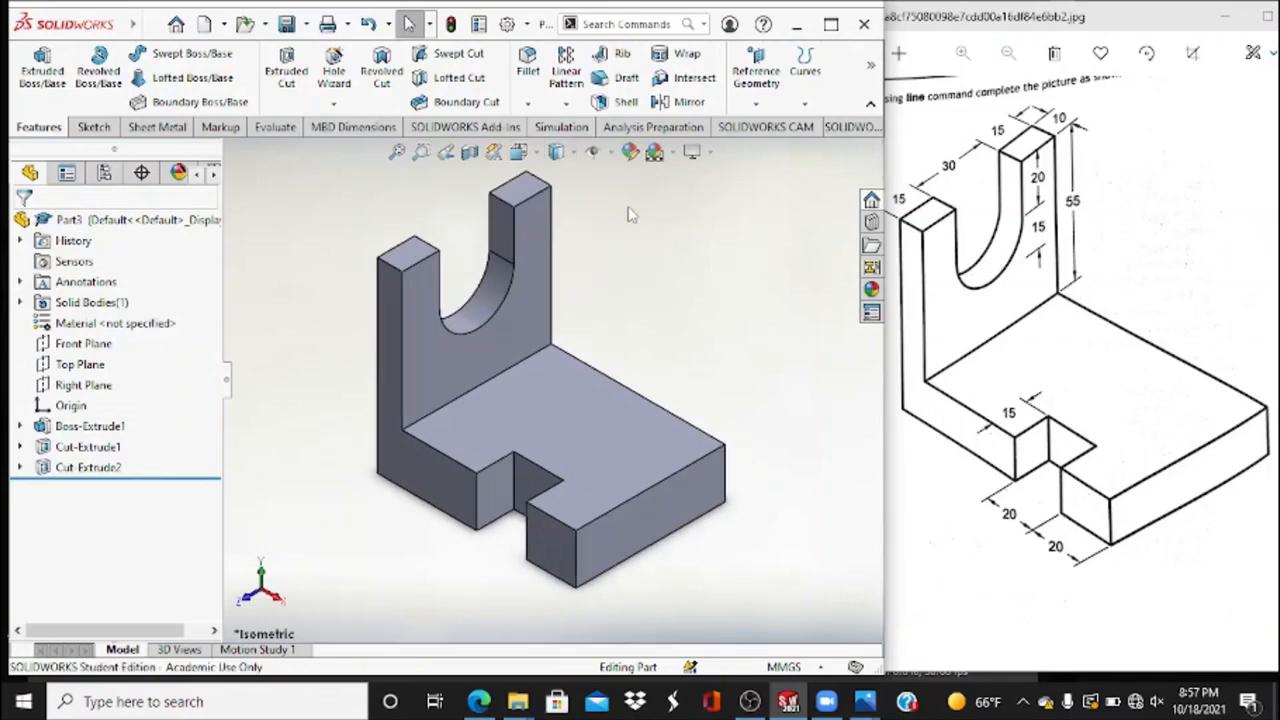
Create a new part and bring up the stepped plate's reference drawing in Photos beside the modelling window.
click(204, 24)
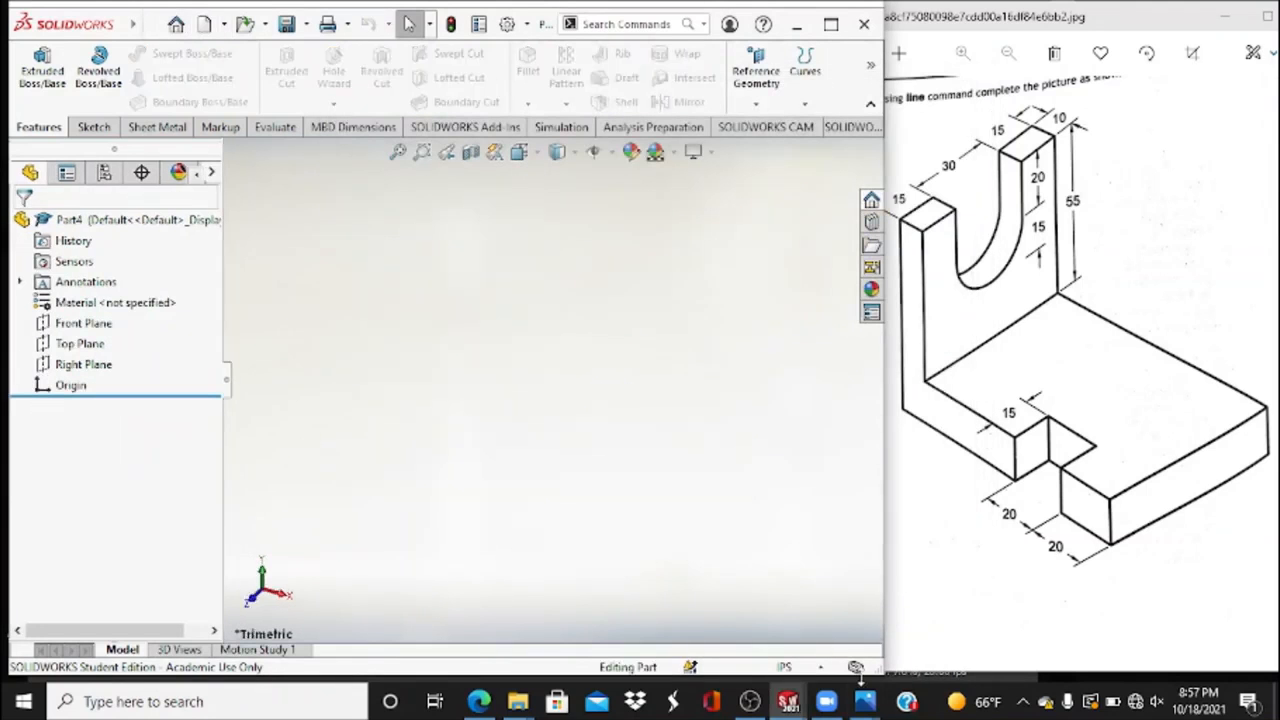
mouse_move(866, 706)
click(845, 613)
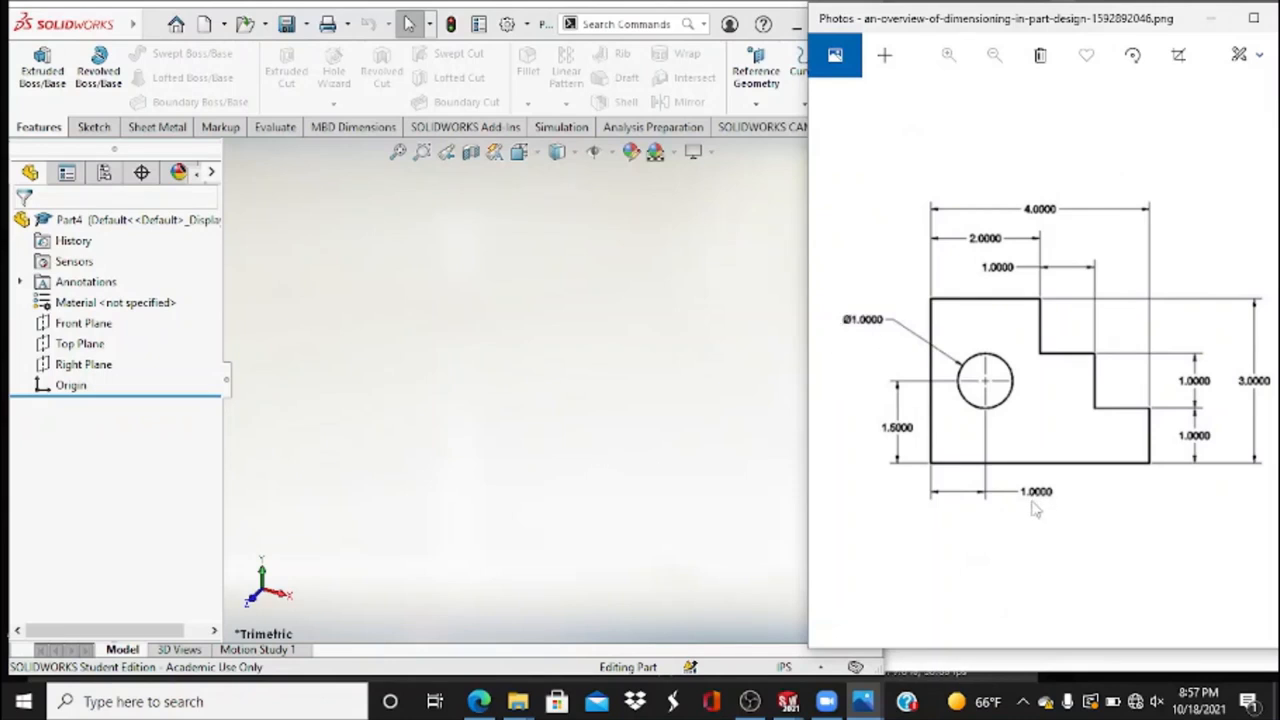
click(783, 679)
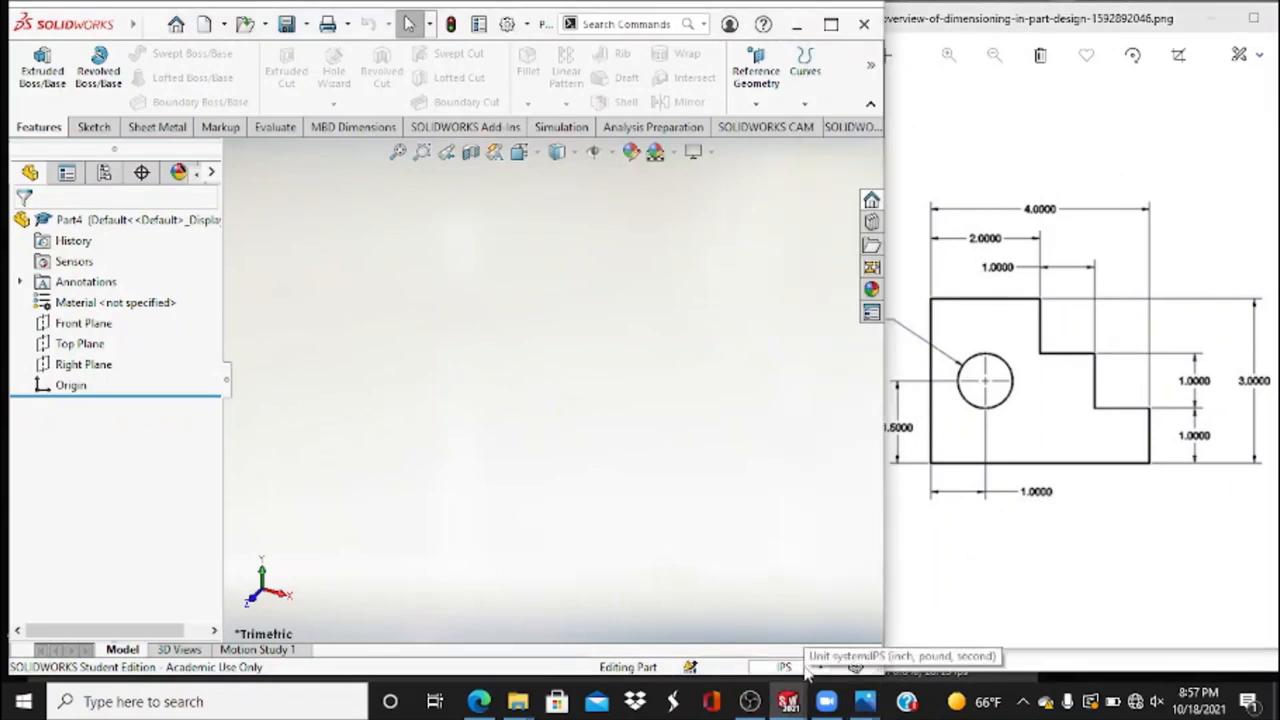
Start a sketch on the Top Plane and draw a center rectangle from the origin, about 4.38 by 3.53 in.
click(94, 127)
click(35, 70)
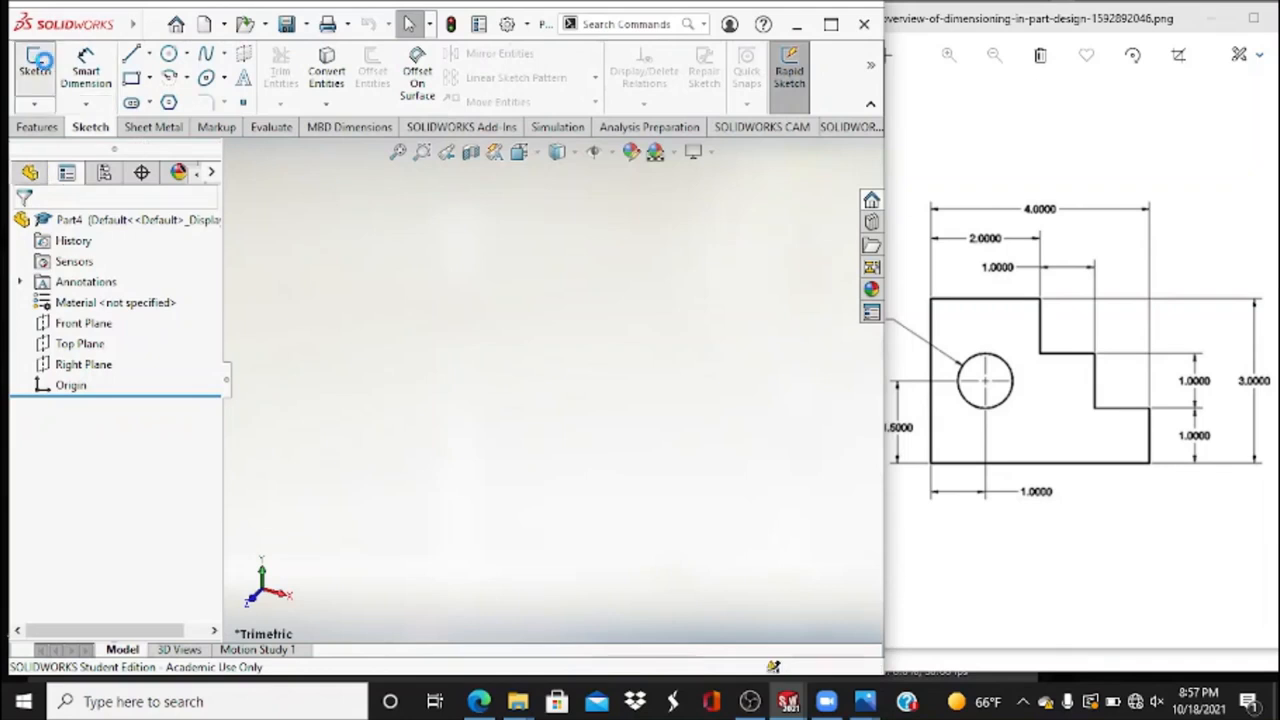
click(600, 432)
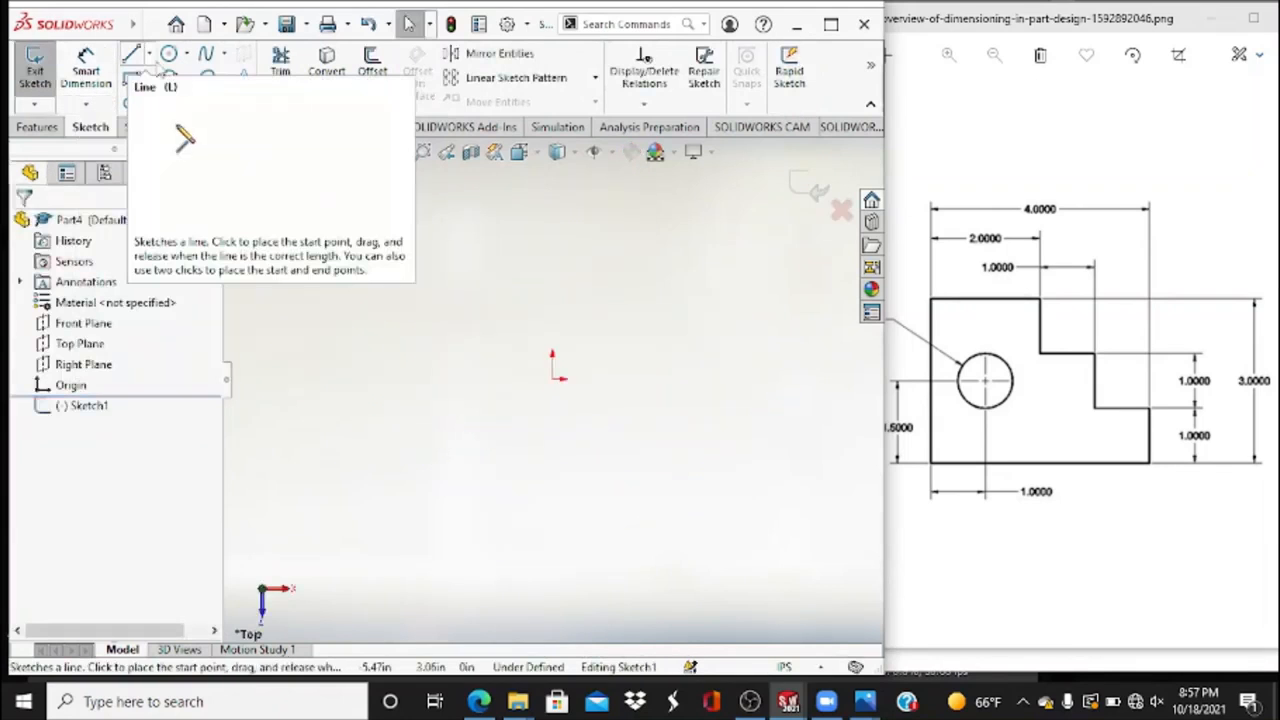
click(131, 77)
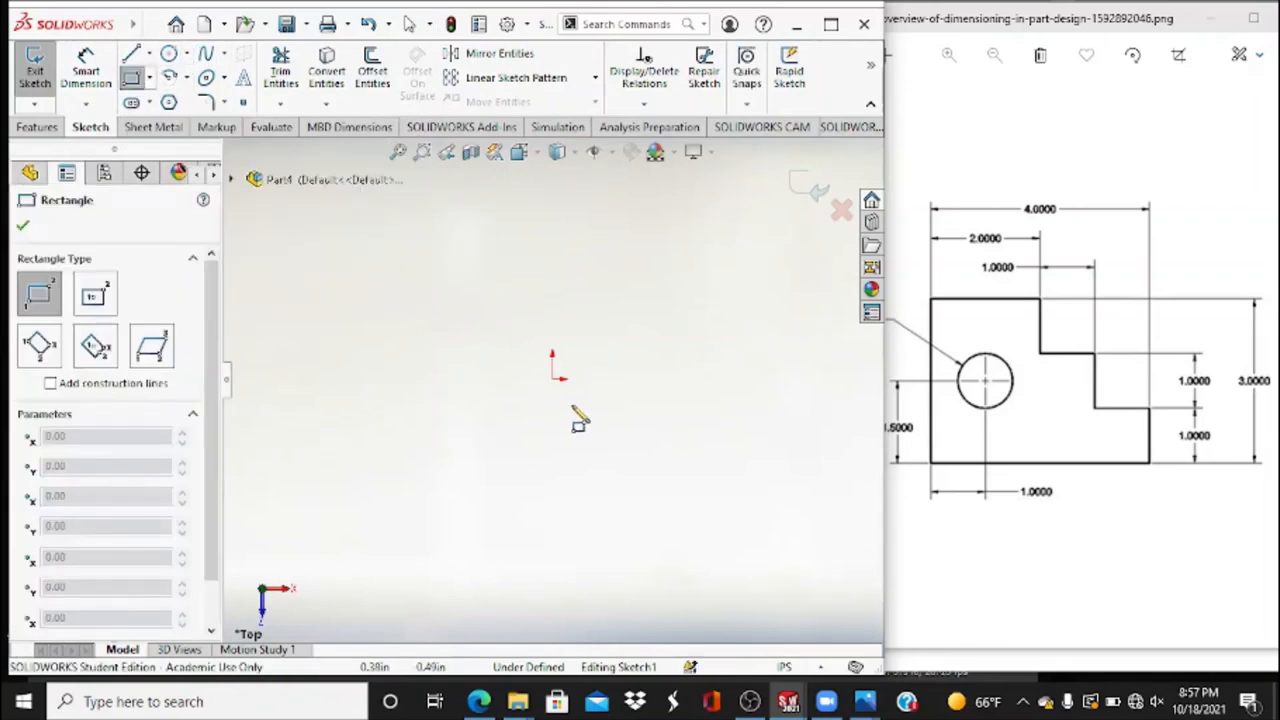
click(149, 77)
click(178, 120)
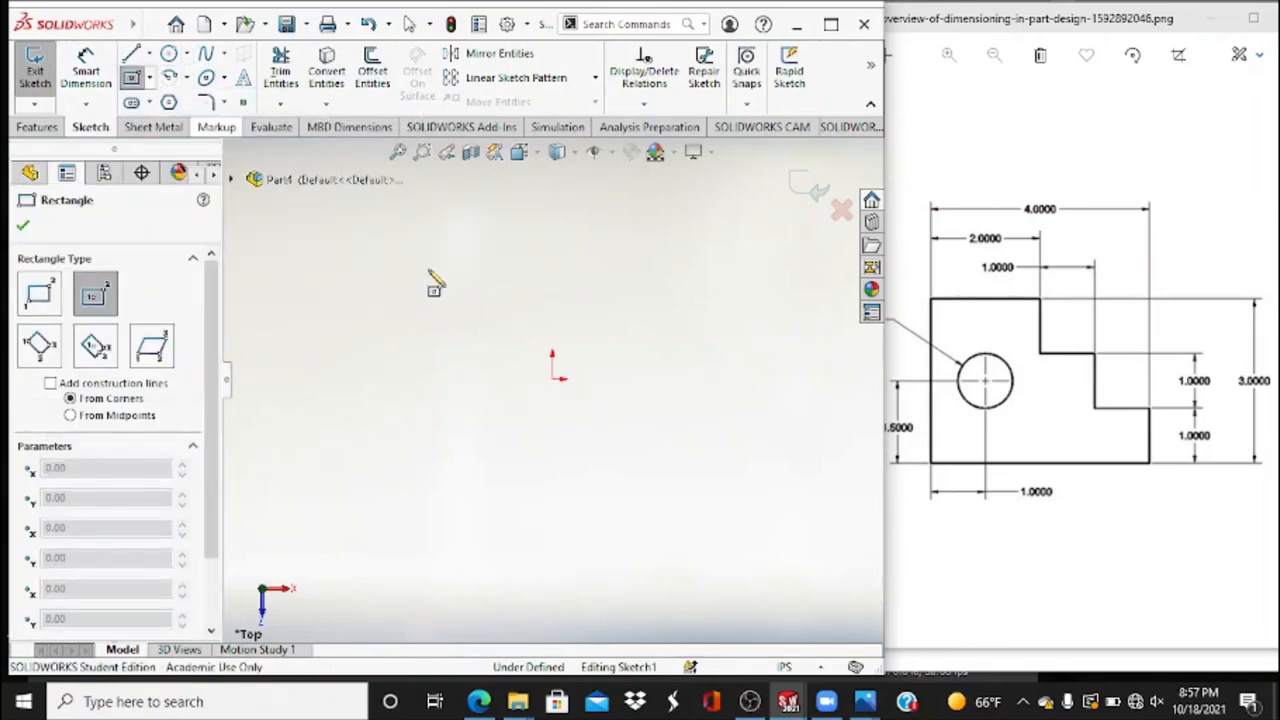
drag(552, 380, 682, 274)
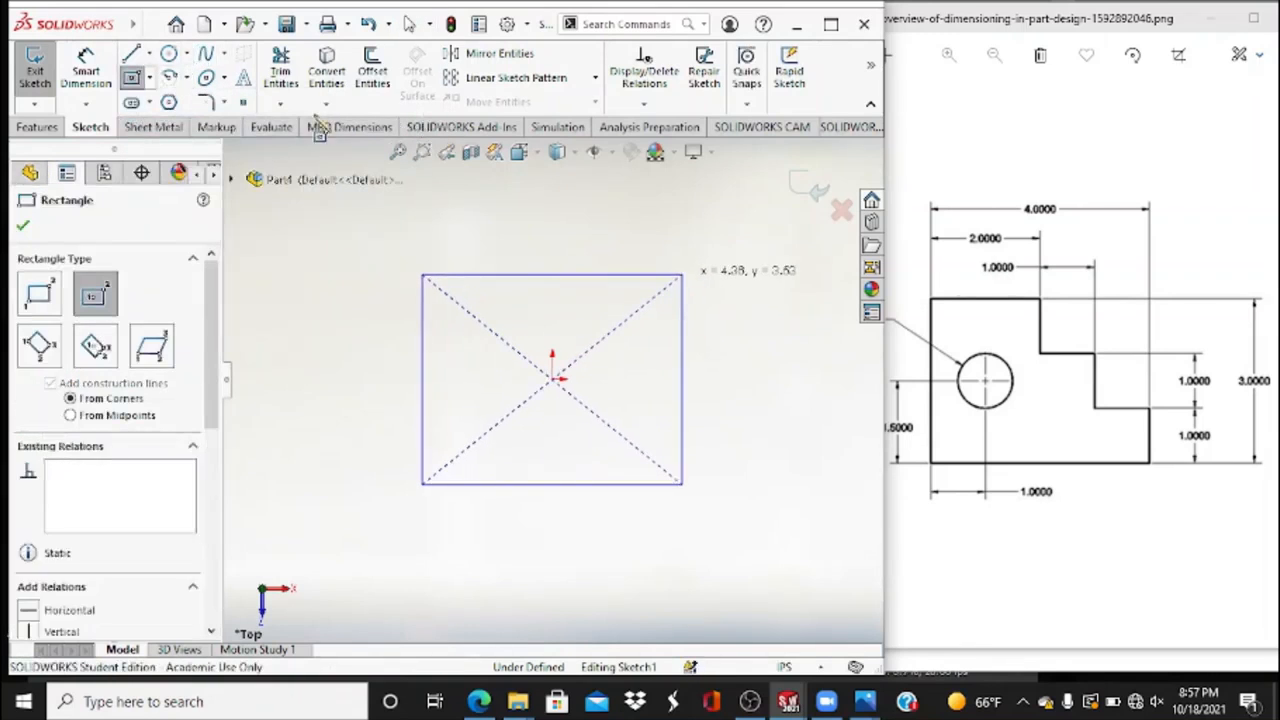
key(Escape)
Dimension the rectangle 4 in wide and 3 in high.
click(88, 80)
click(512, 274)
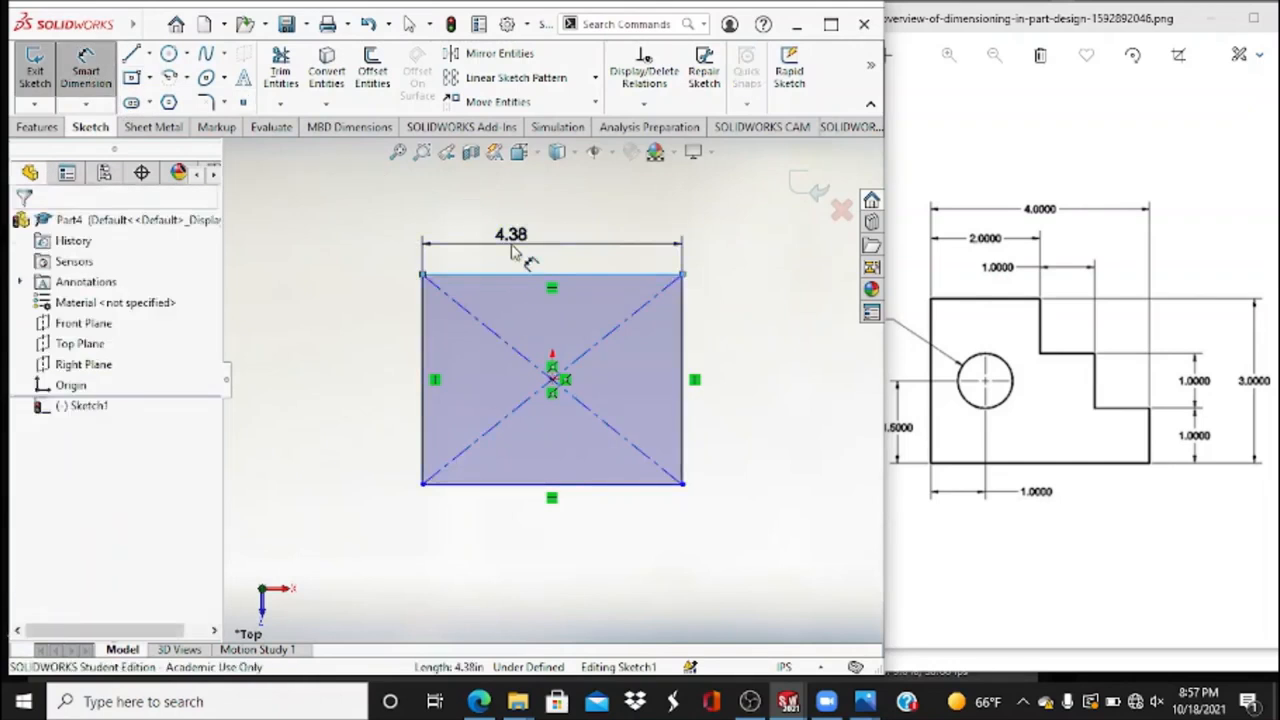
click(513, 251)
text(4)
key(Return)
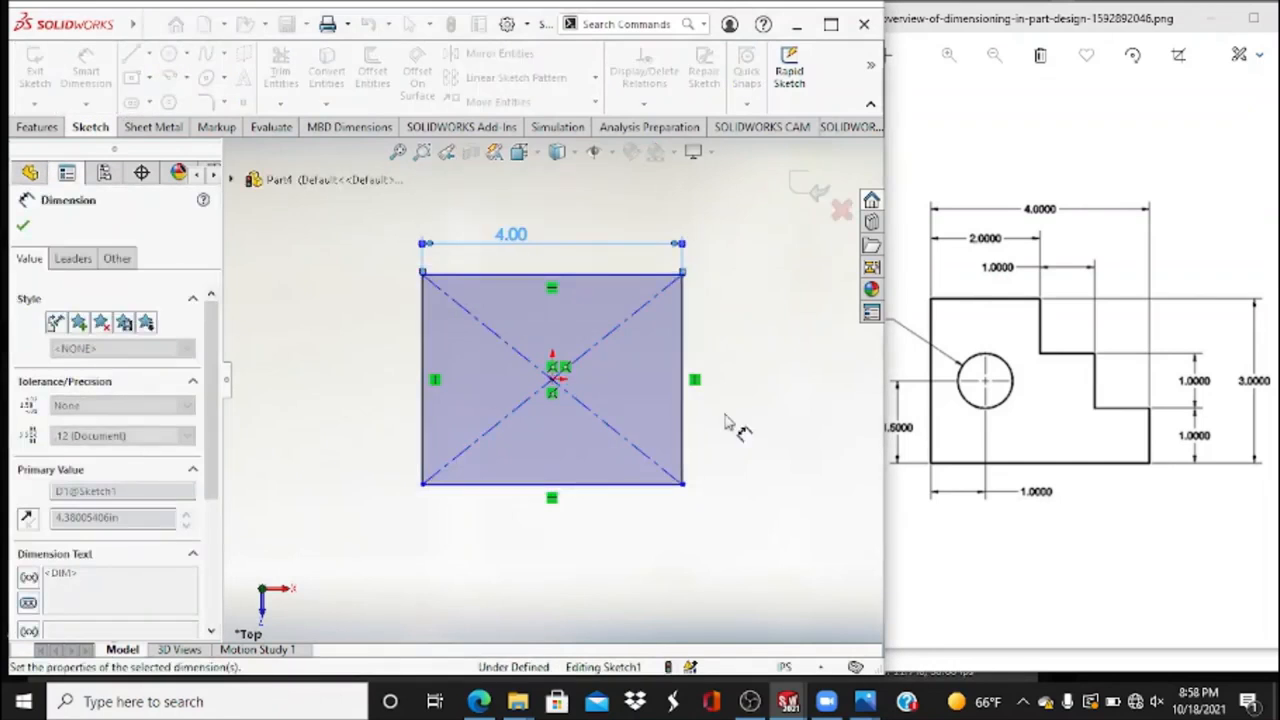
click(684, 412)
click(718, 415)
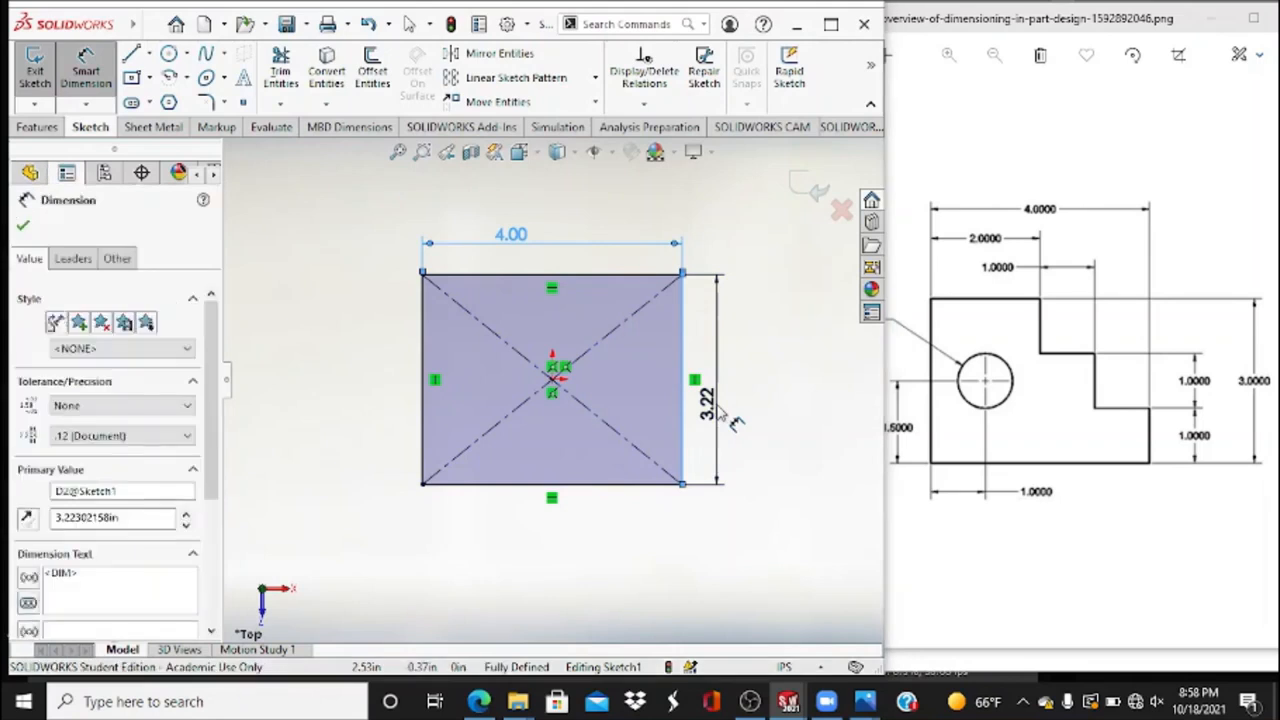
text(3)
key(Return)
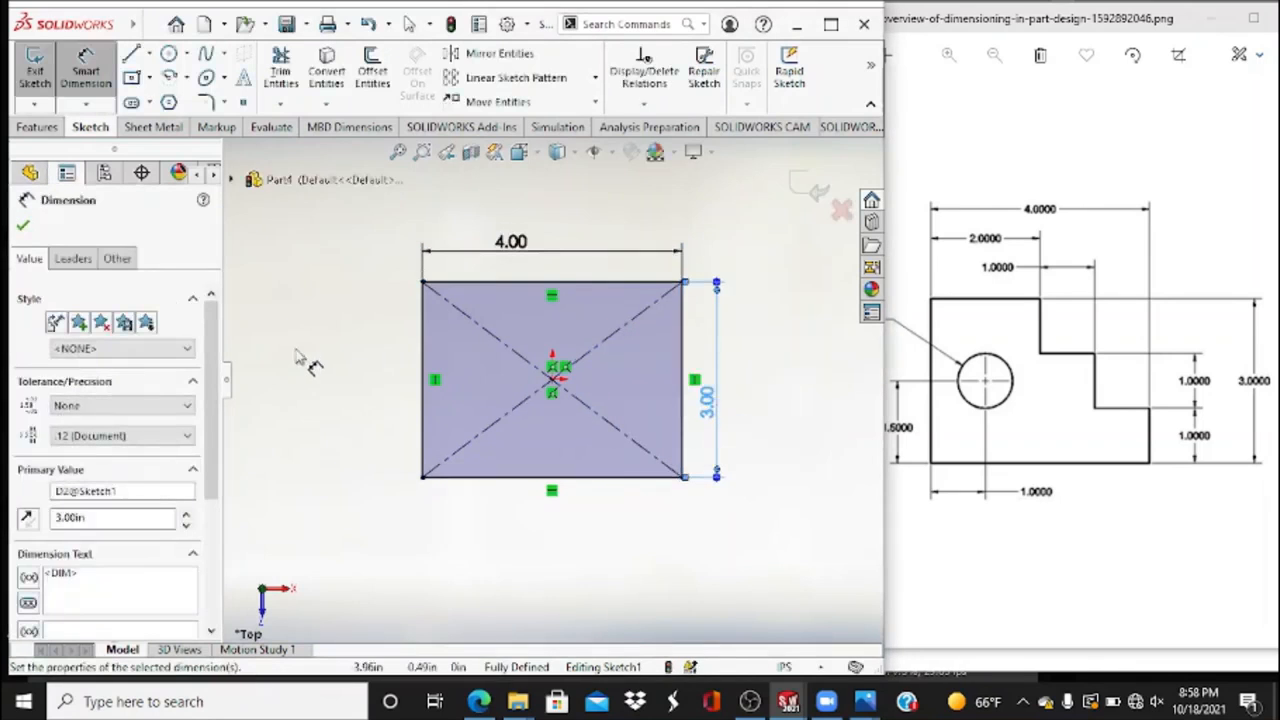
Place sketch points on the rectangle's upper and right edges, and dimension the upper one 1 in right of the edge's midpoint.
click(243, 103)
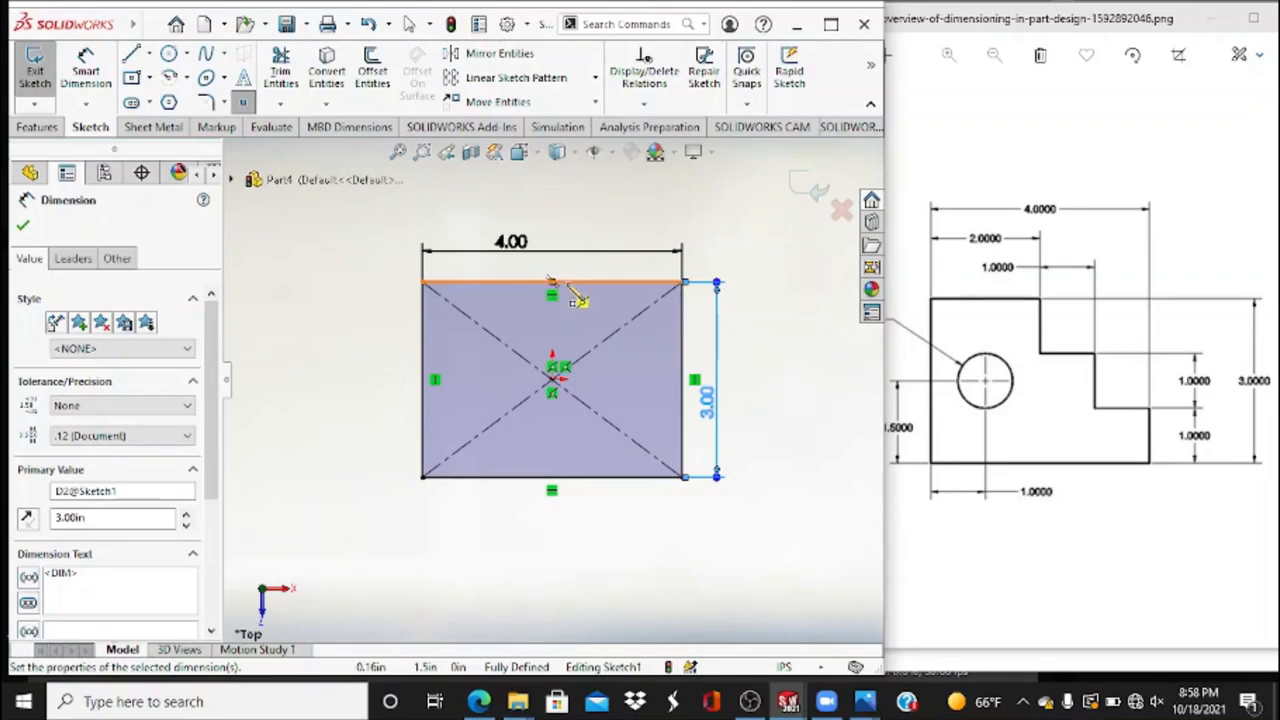
click(613, 282)
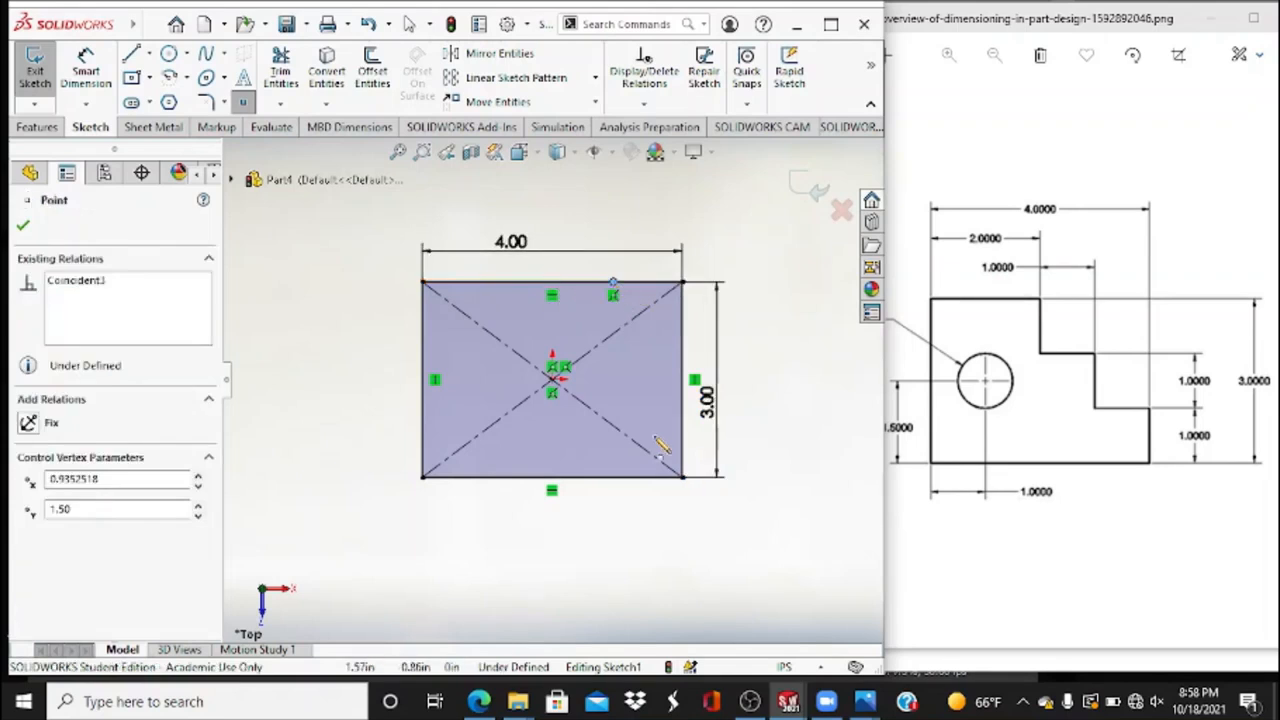
click(85, 72)
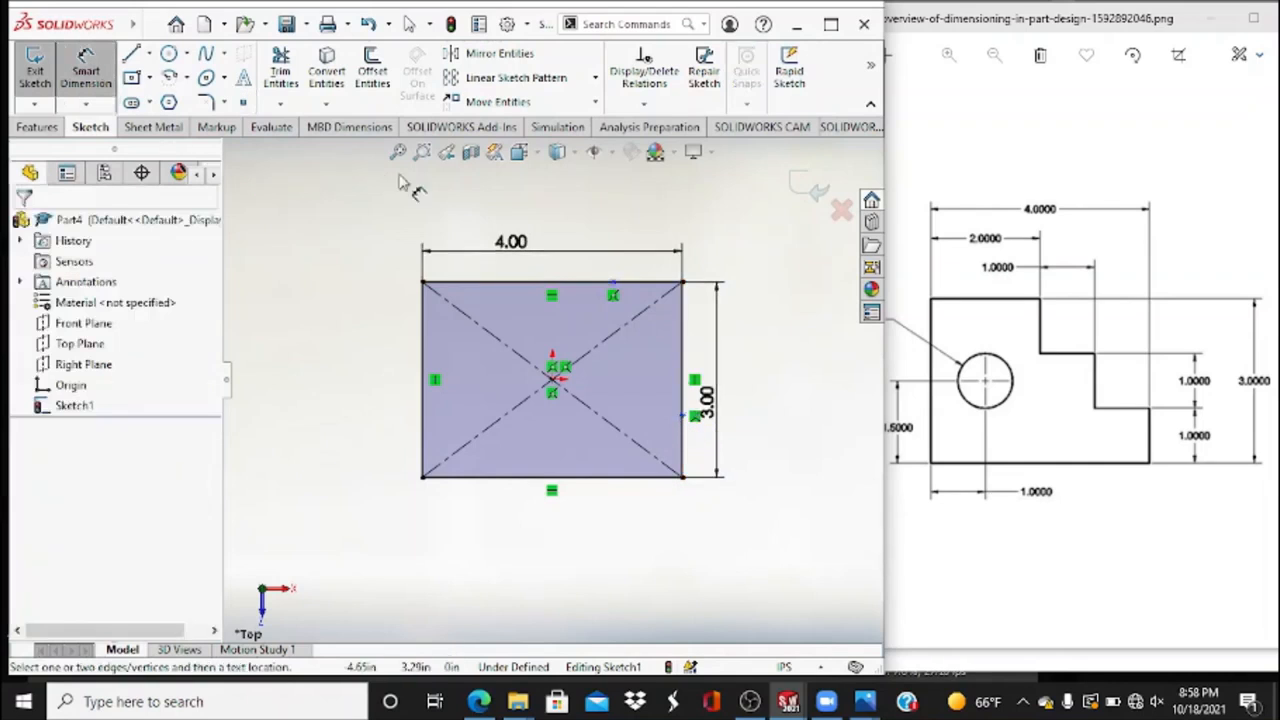
click(613, 284)
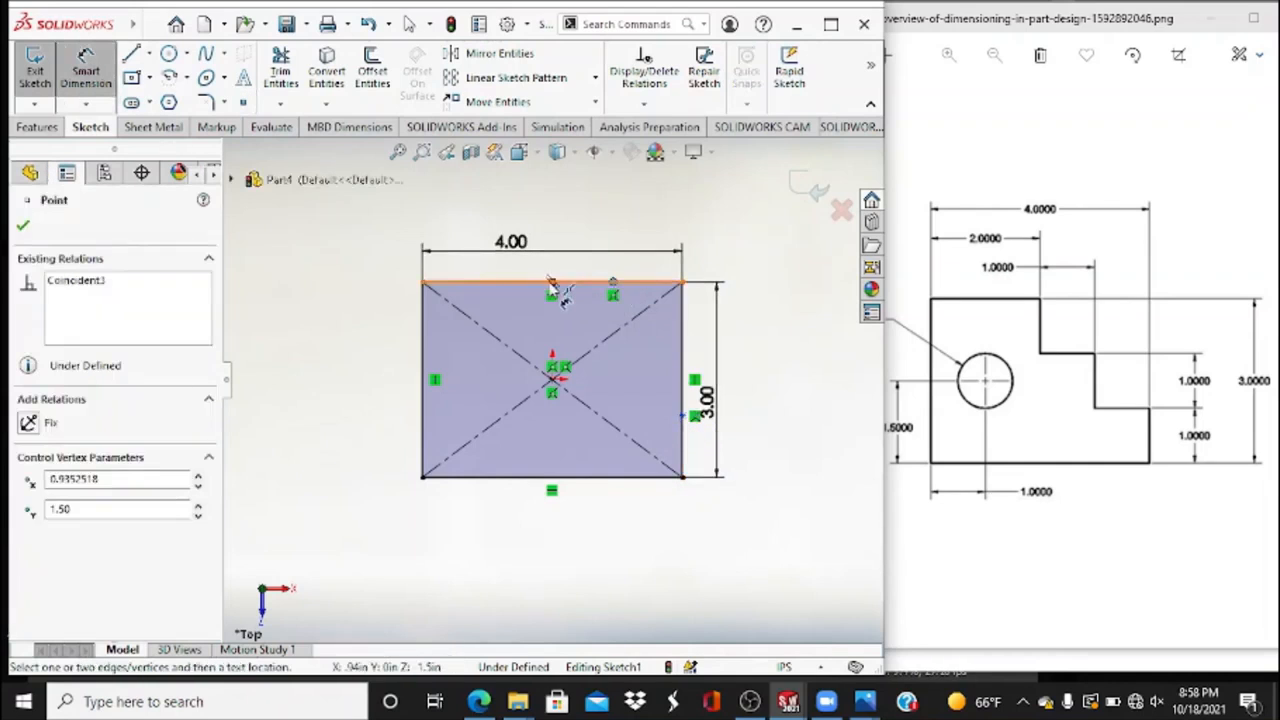
click(551, 284)
click(580, 205)
text(1)
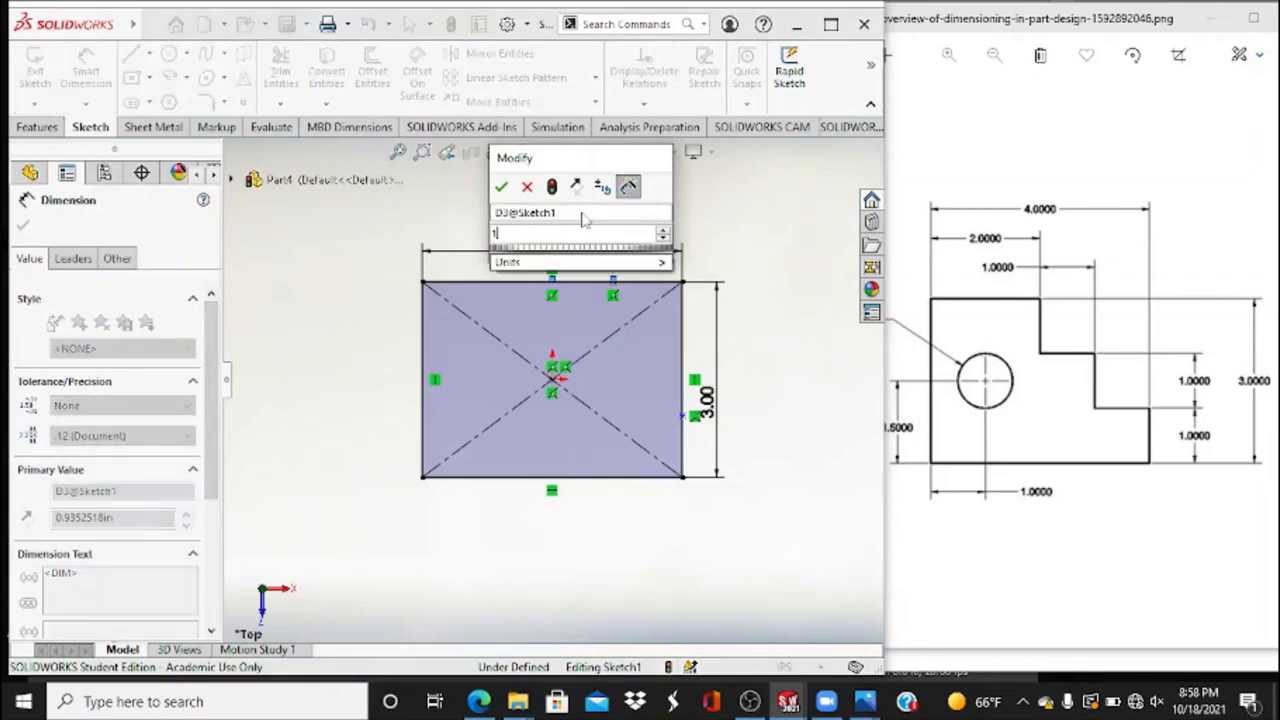
key(Return)
Dimension the right edge's point 1 in above the rectangle's lower right corner.
click(683, 415)
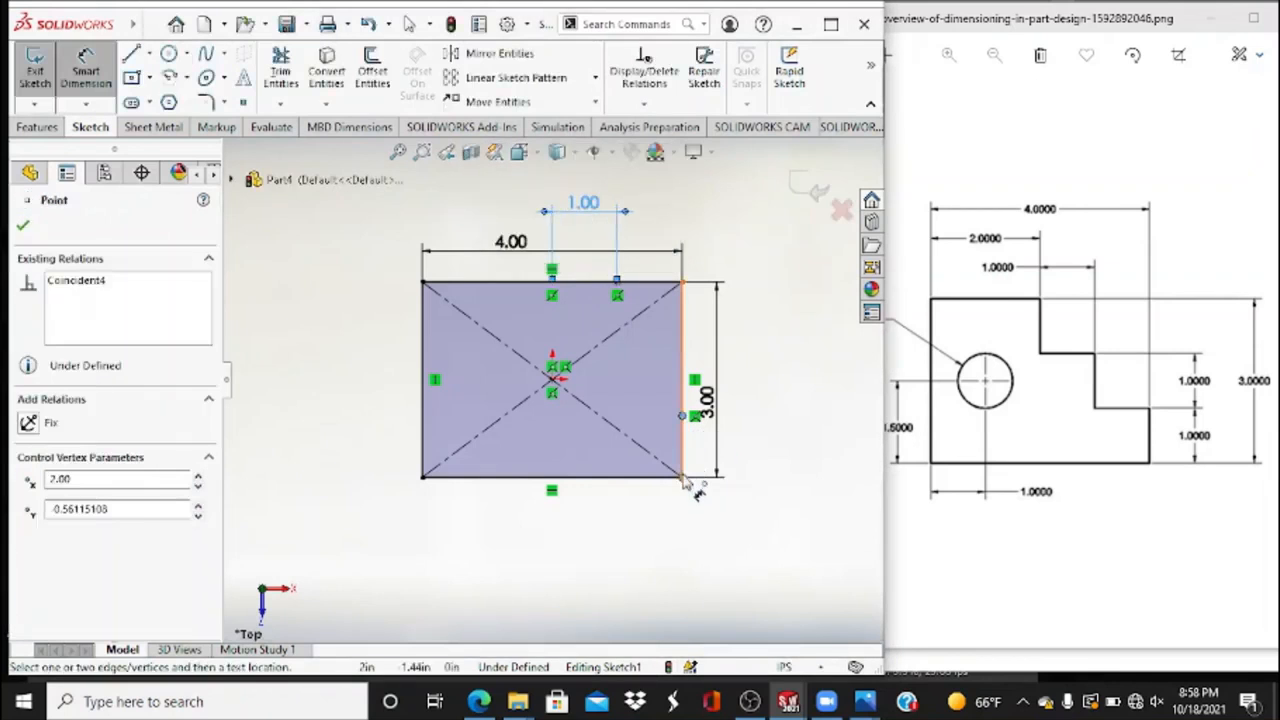
click(683, 478)
click(766, 455)
text(1)
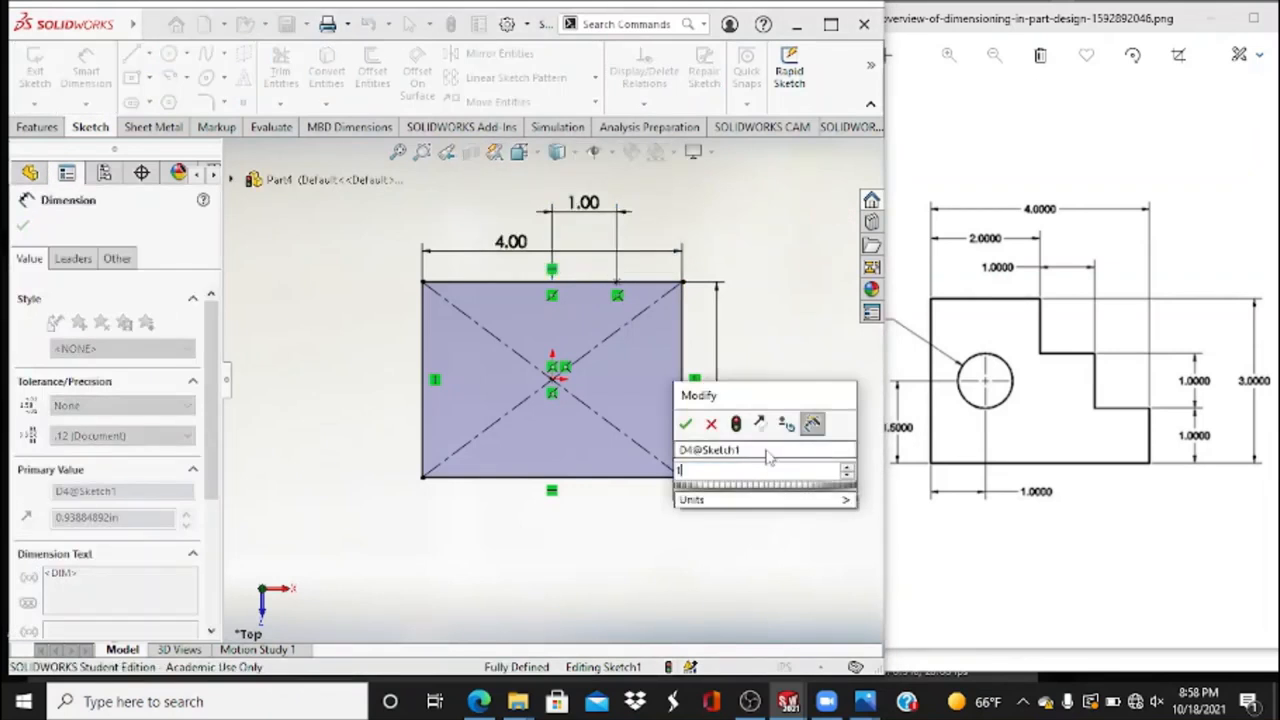
key(Return)
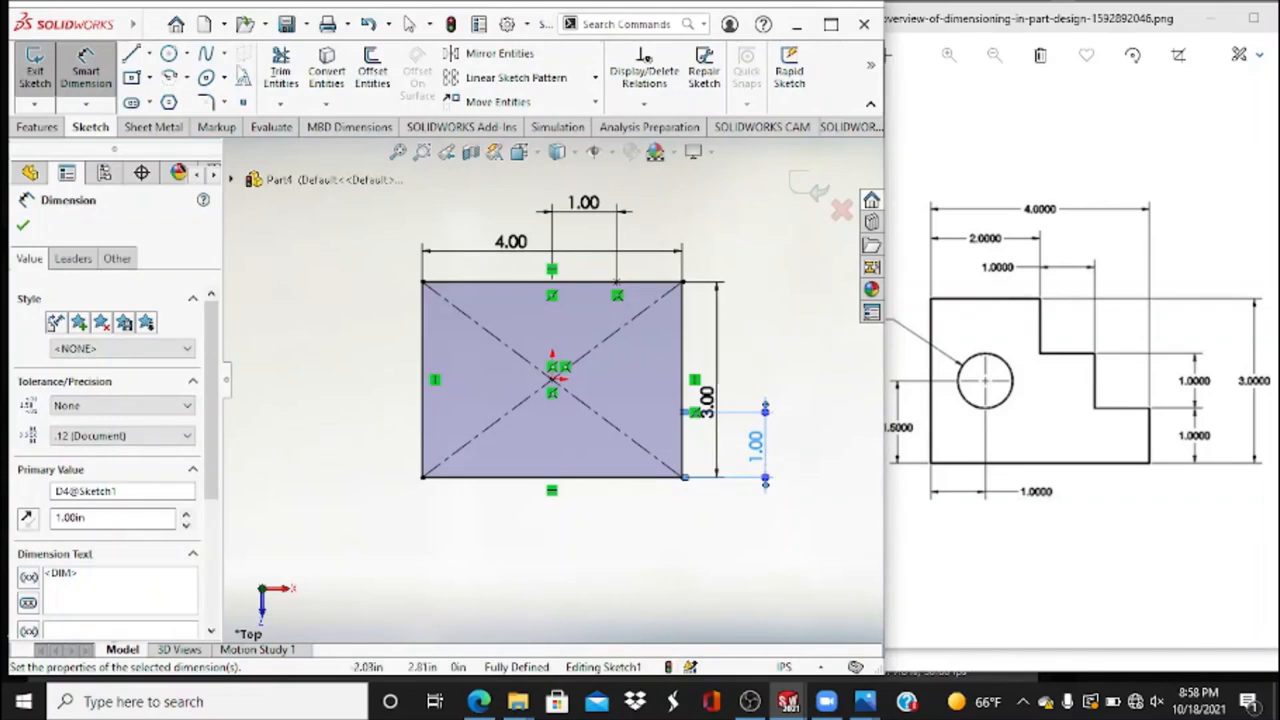
Draw a vertical line about 0.85 in down from the upper edge's midpoint and a horizontal line about 1 in inward from the right edge's point.
click(131, 54)
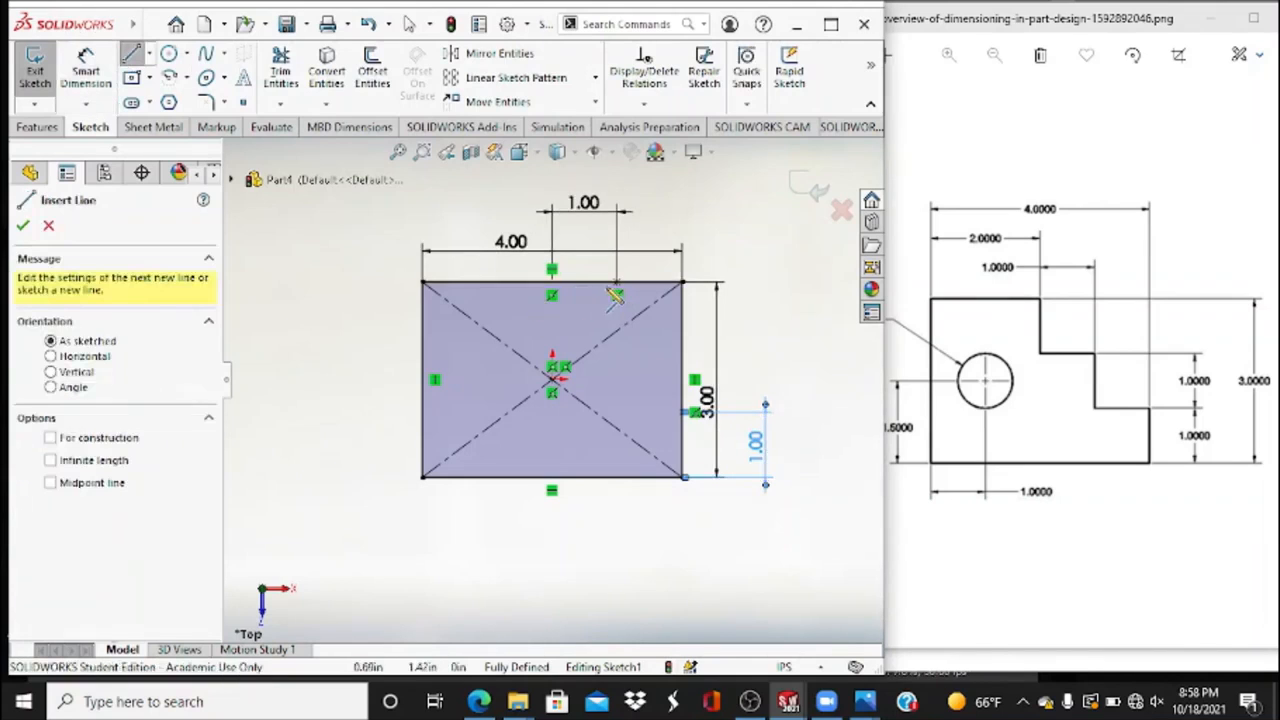
click(553, 284)
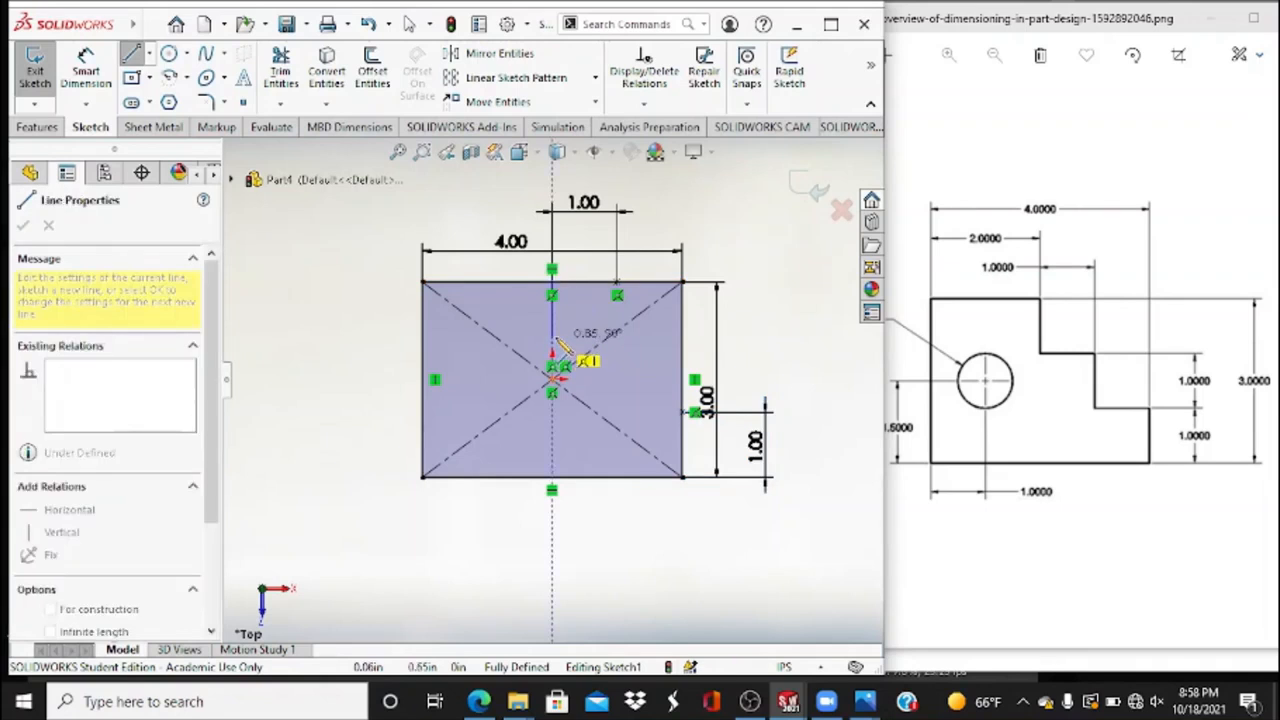
click(556, 339)
key(Escape)
key(Return)
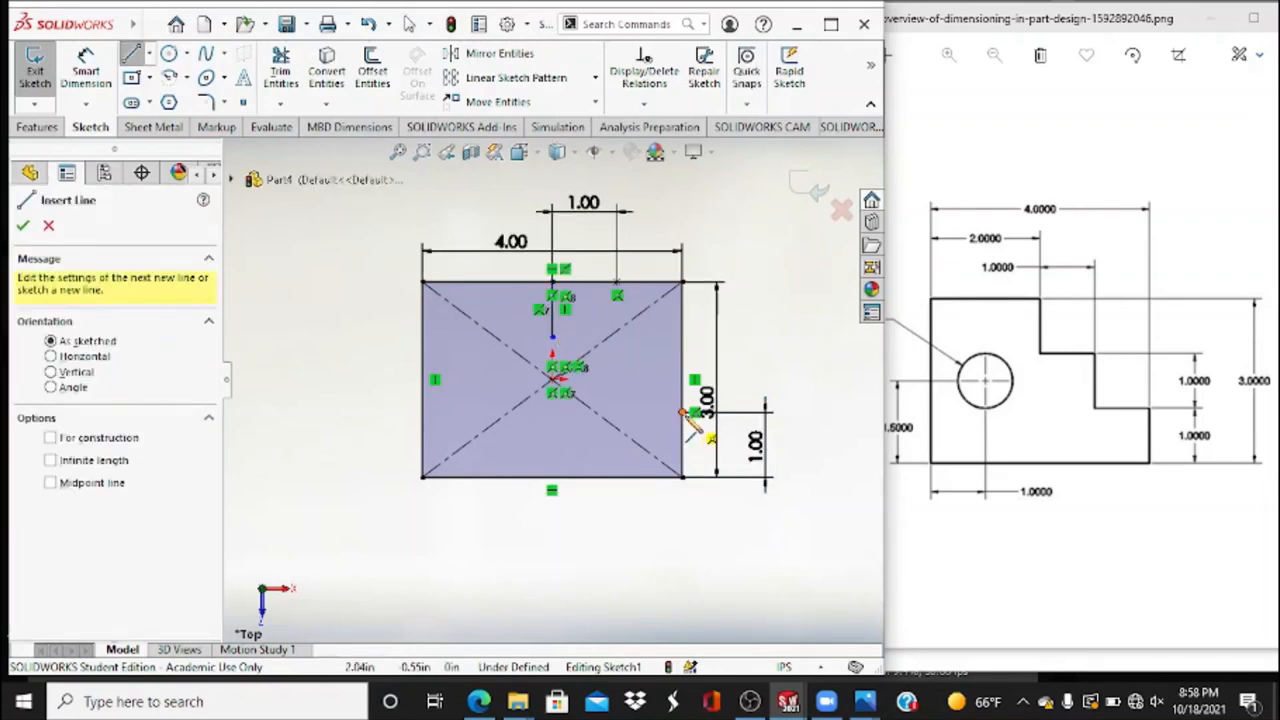
click(684, 412)
key(Escape)
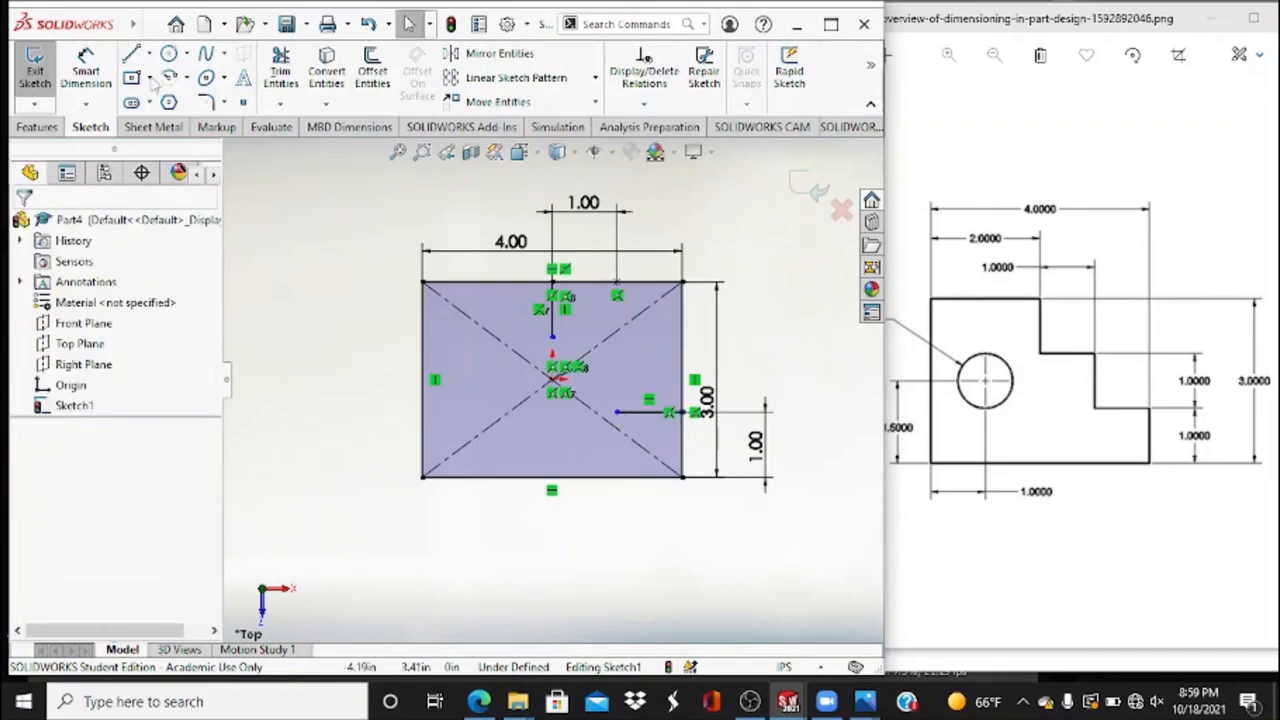
Dimension the short vertical line and the short horizontal line 1 in long each.
click(86, 72)
click(553, 322)
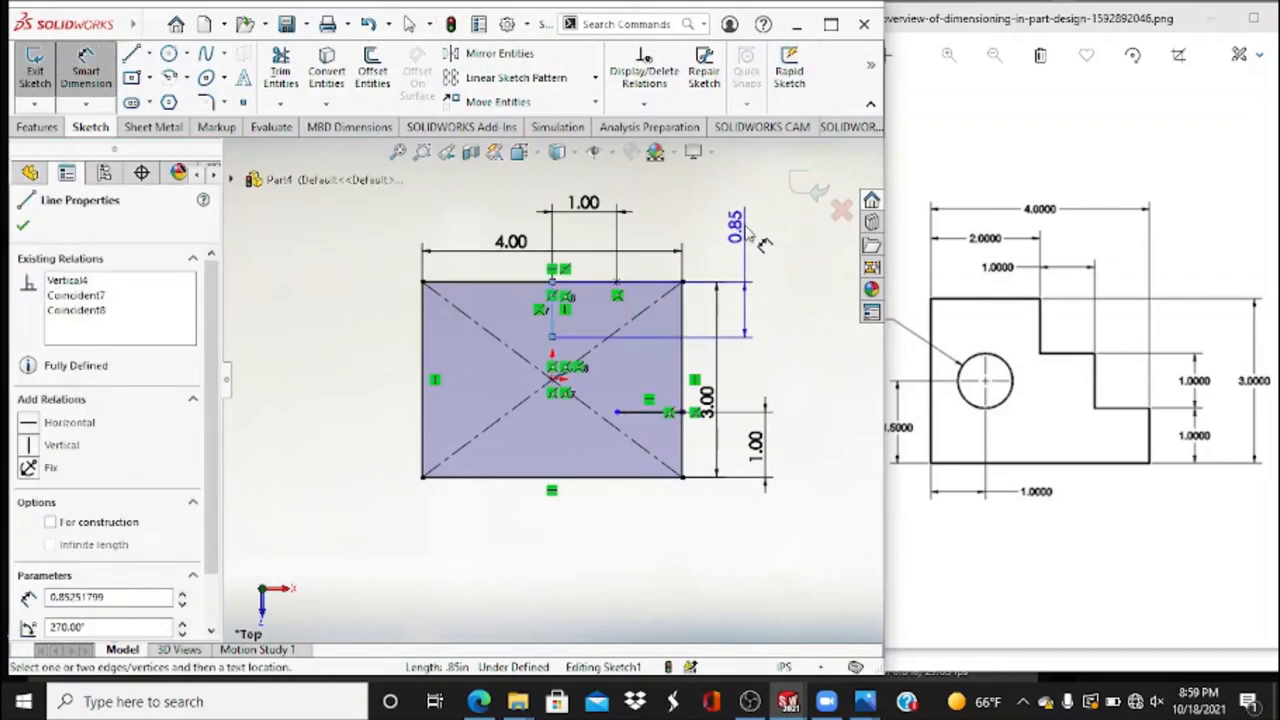
click(746, 230)
text(1.00in)
key(Return)
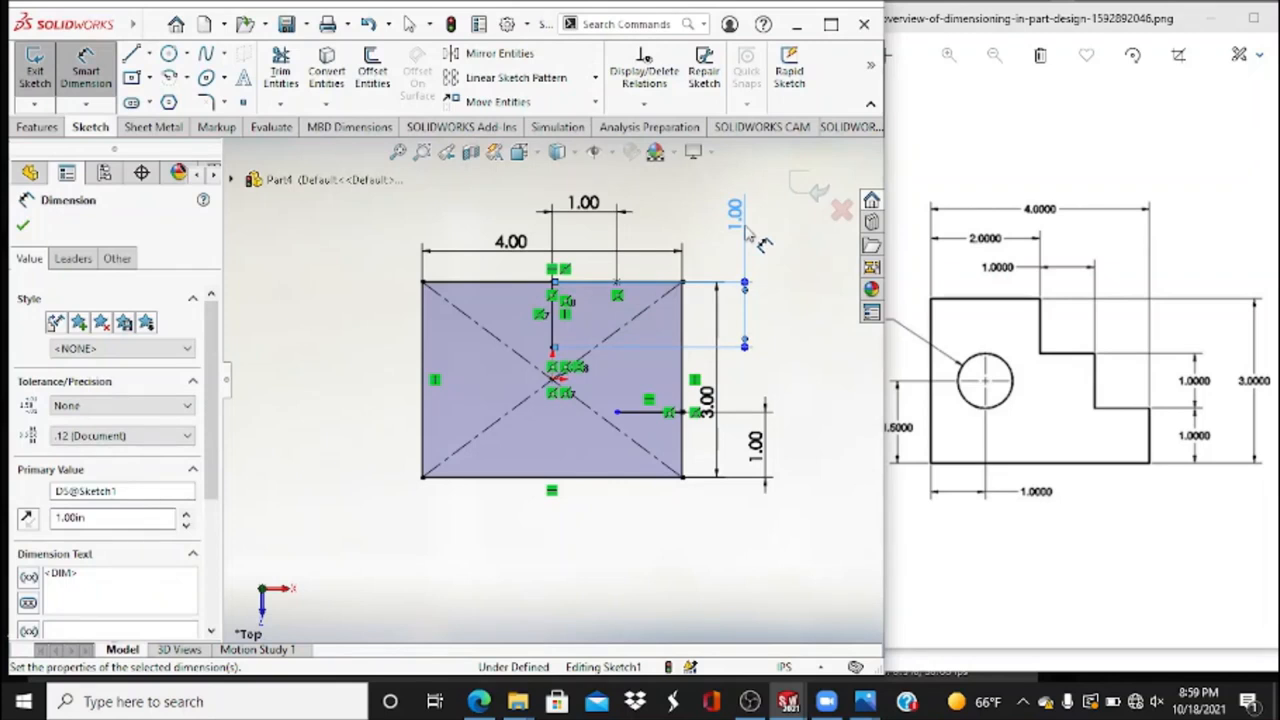
click(649, 413)
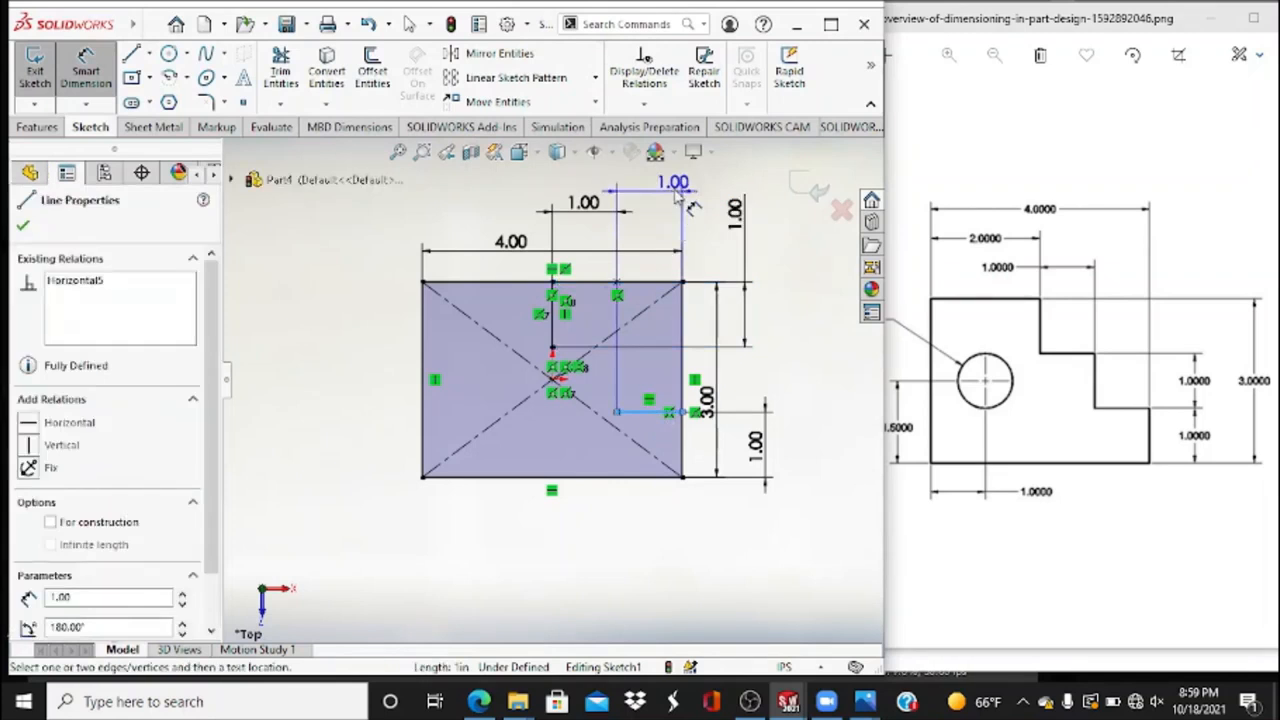
click(690, 197)
key(Return)
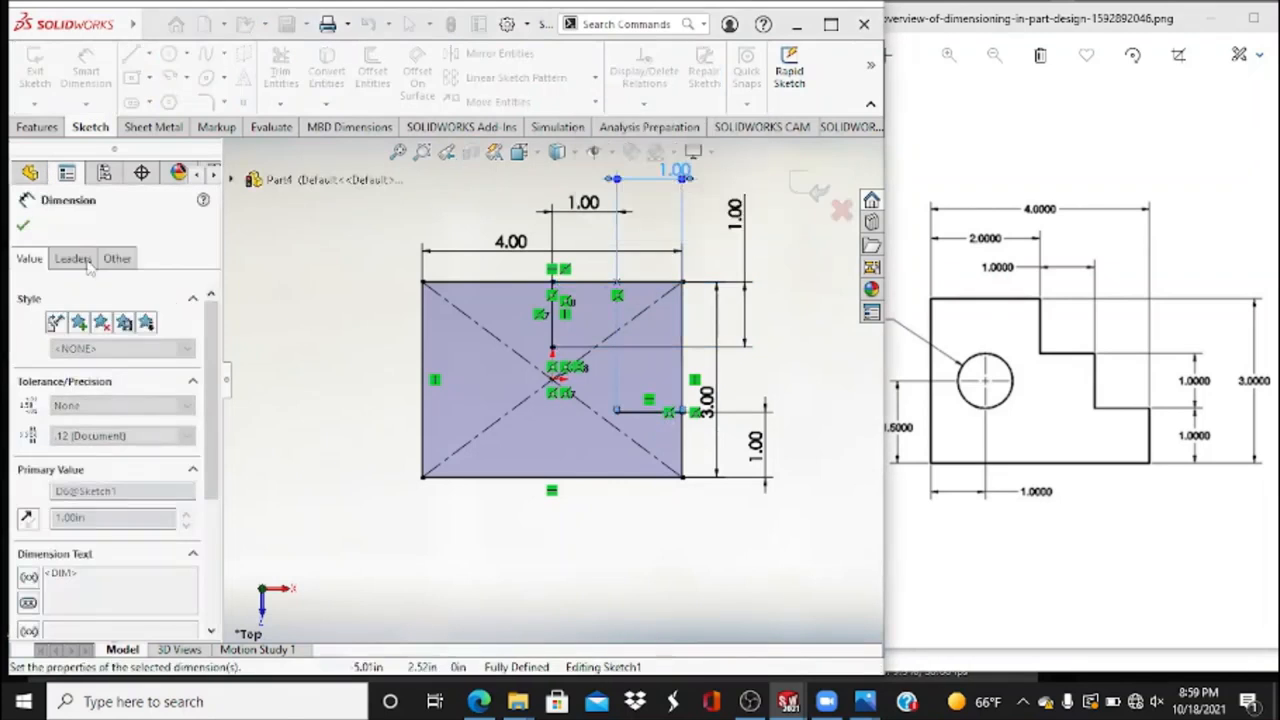
click(23, 227)
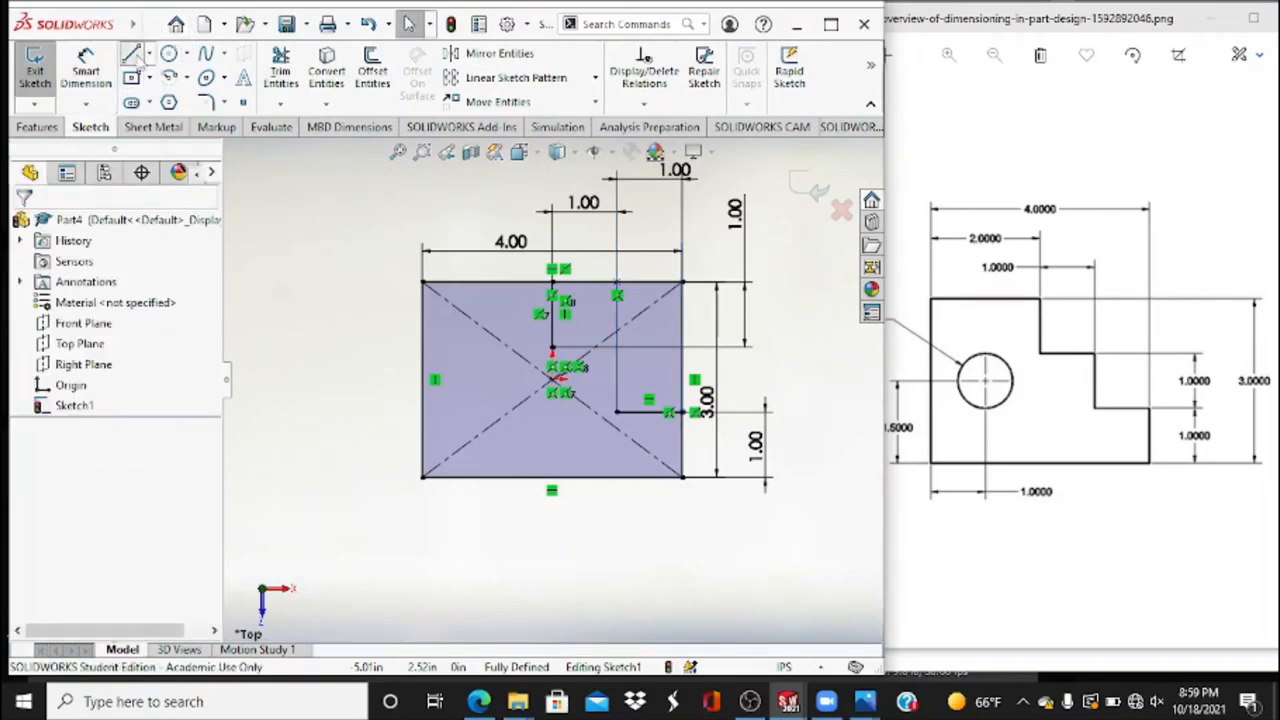
Join the two lines' free ends with a horizontal and a vertical line, and trim away the rectangle's upper right corner outside the steps.
click(131, 53)
click(617, 412)
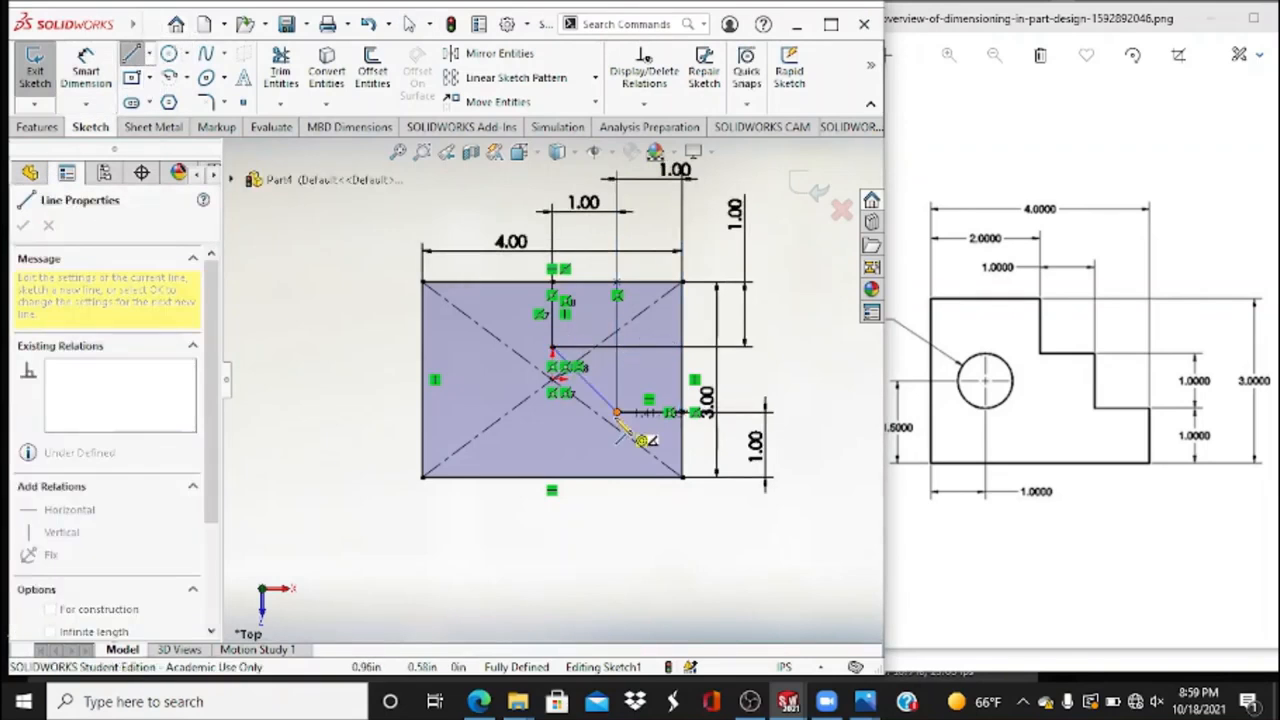
double_click(617, 348)
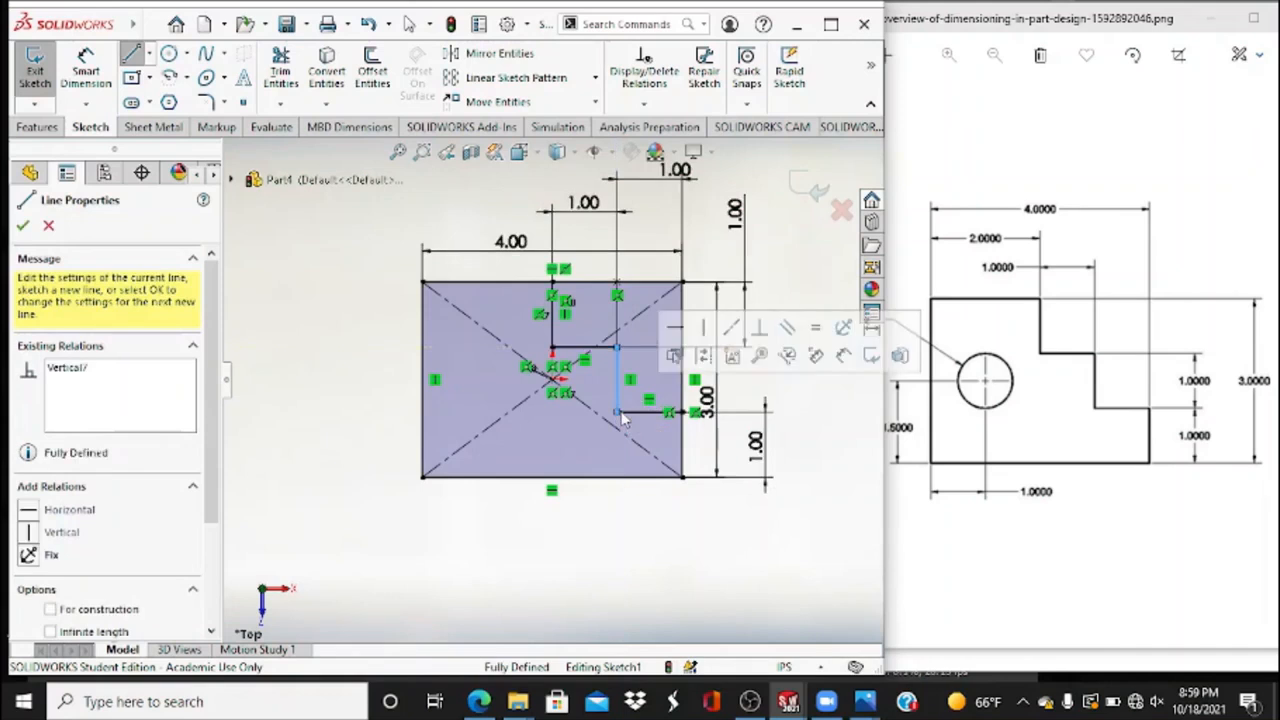
click(280, 72)
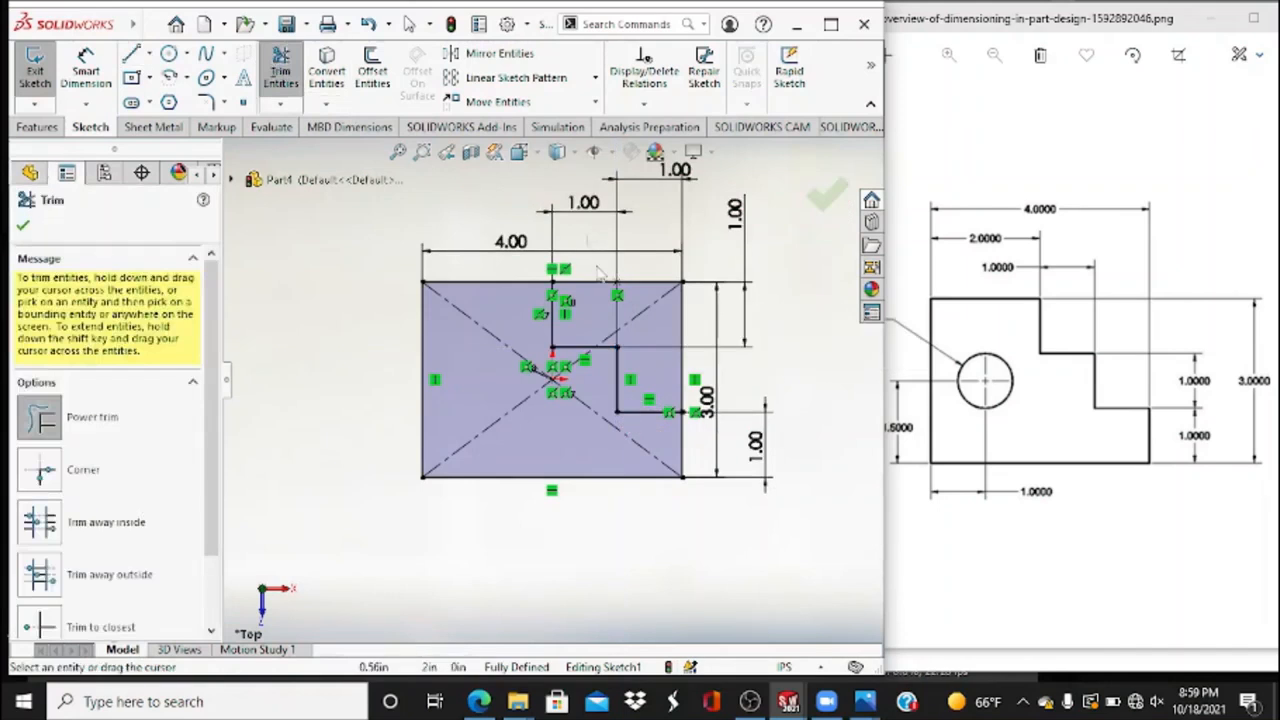
drag(588, 236, 688, 318)
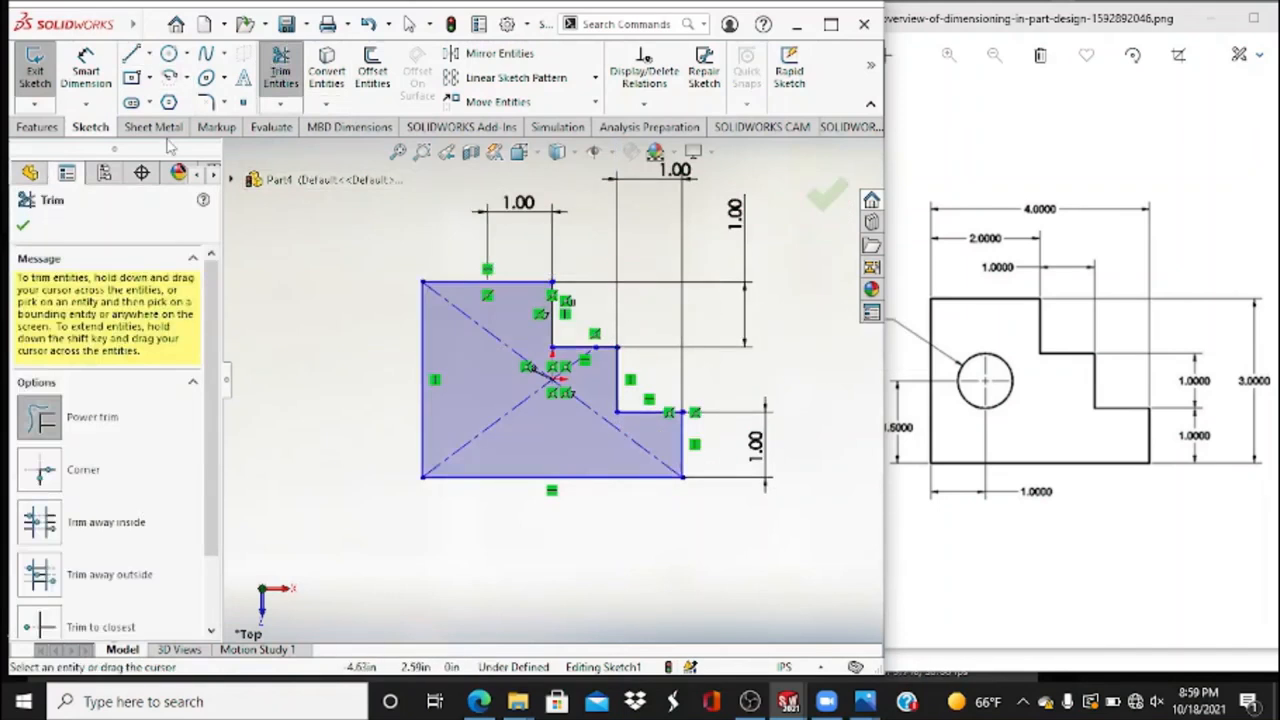
Place a sketch point for the hole's center inside the profile and dimension it 1 in from the left edge.
click(243, 104)
click(488, 380)
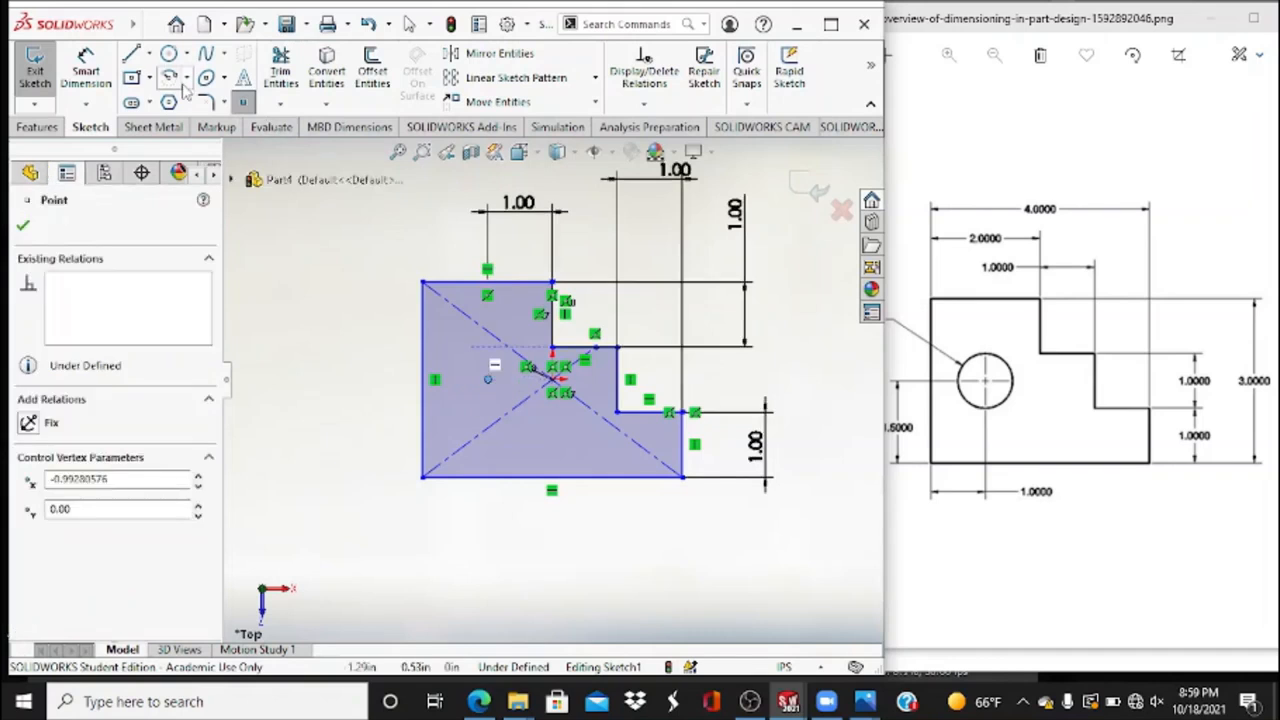
click(88, 76)
click(488, 380)
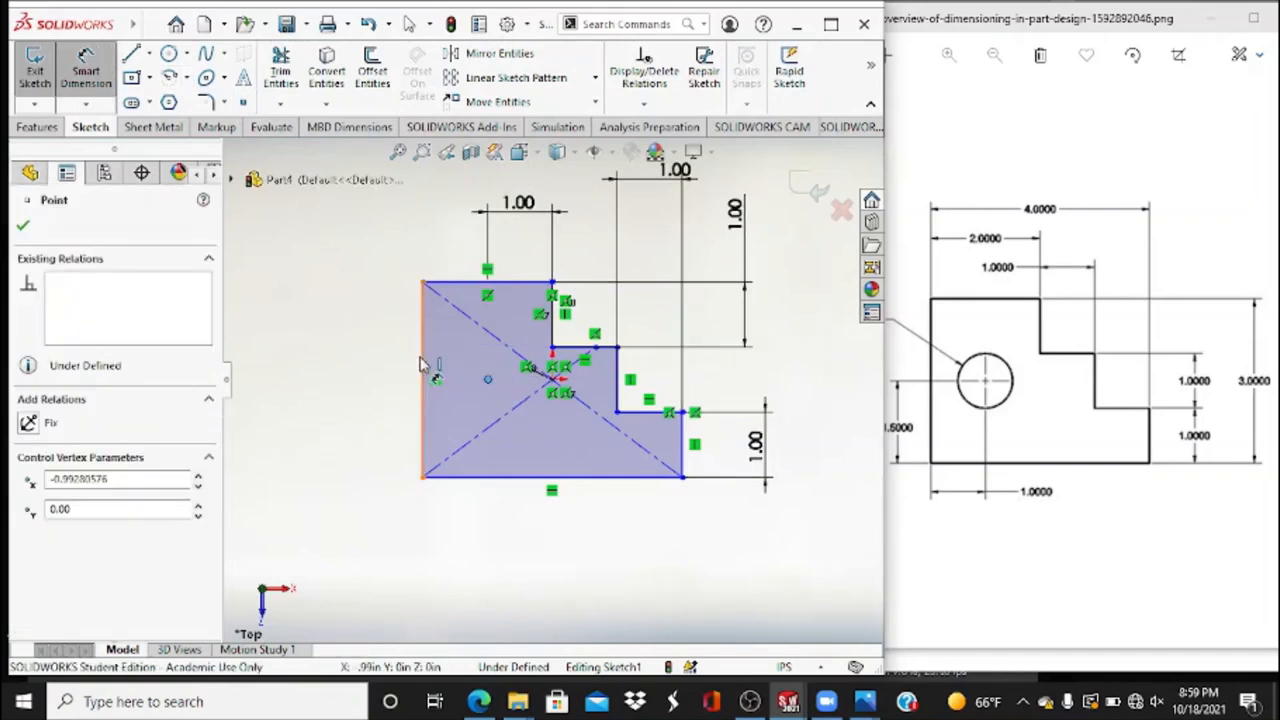
click(422, 364)
click(325, 396)
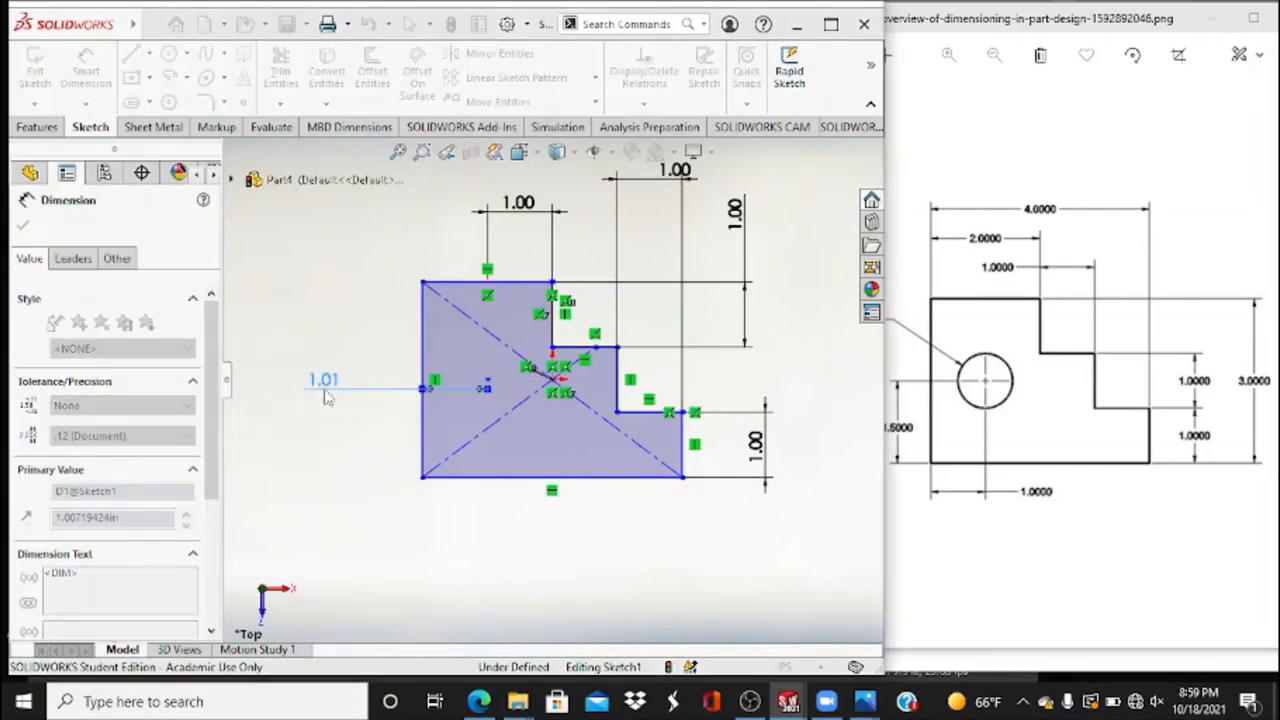
text(1)
key(Return)
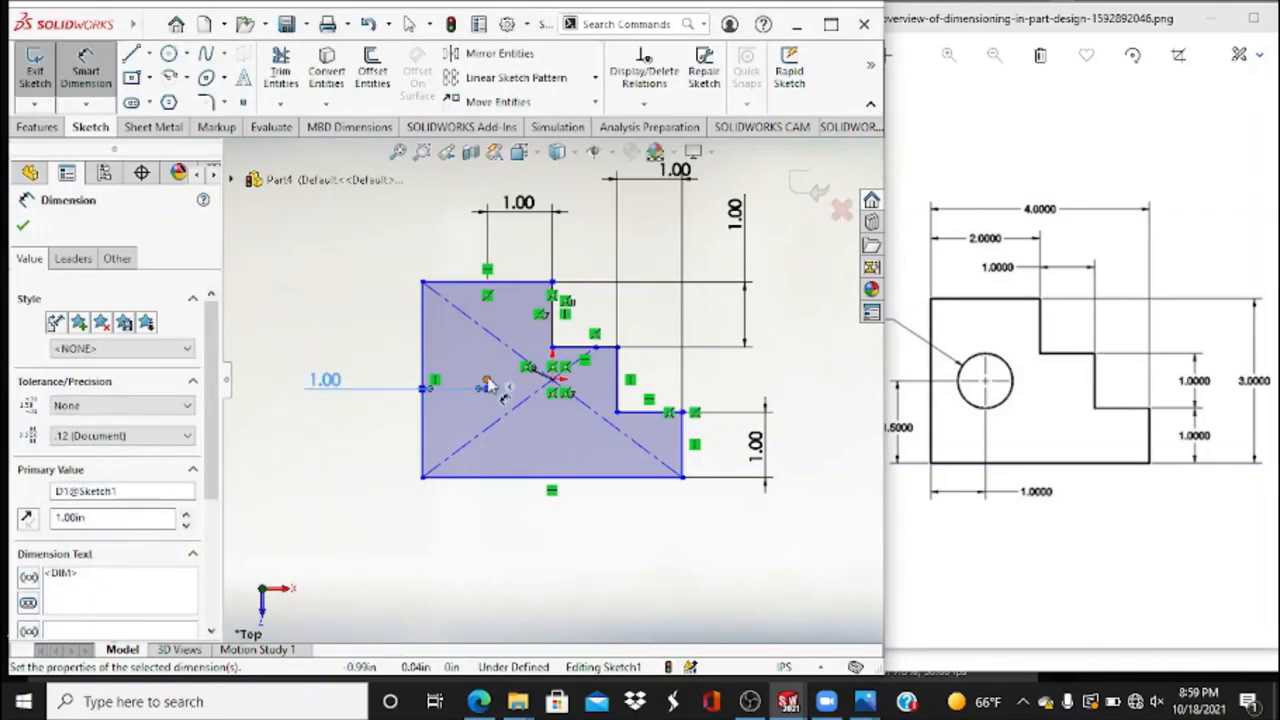
Dimension the hole's center point 1.5 in above the profile's bottom edge.
click(487, 383)
click(456, 477)
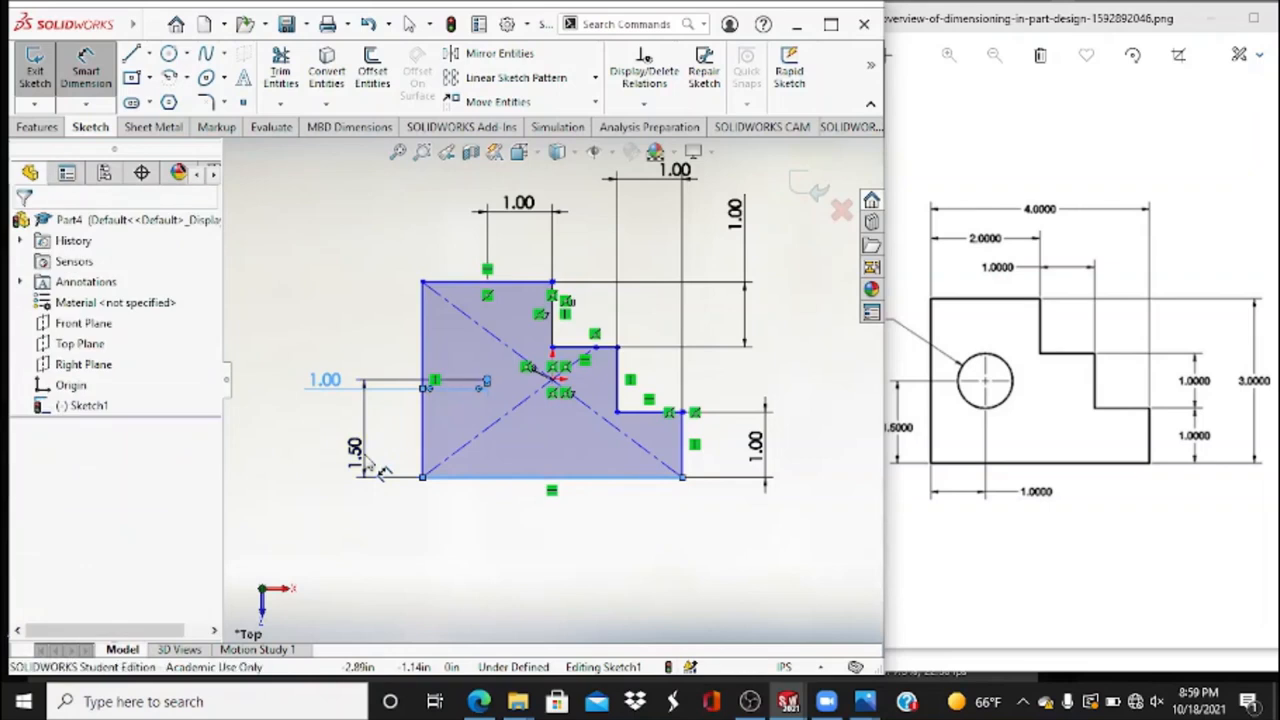
click(368, 462)
text(1.5)
key(Return)
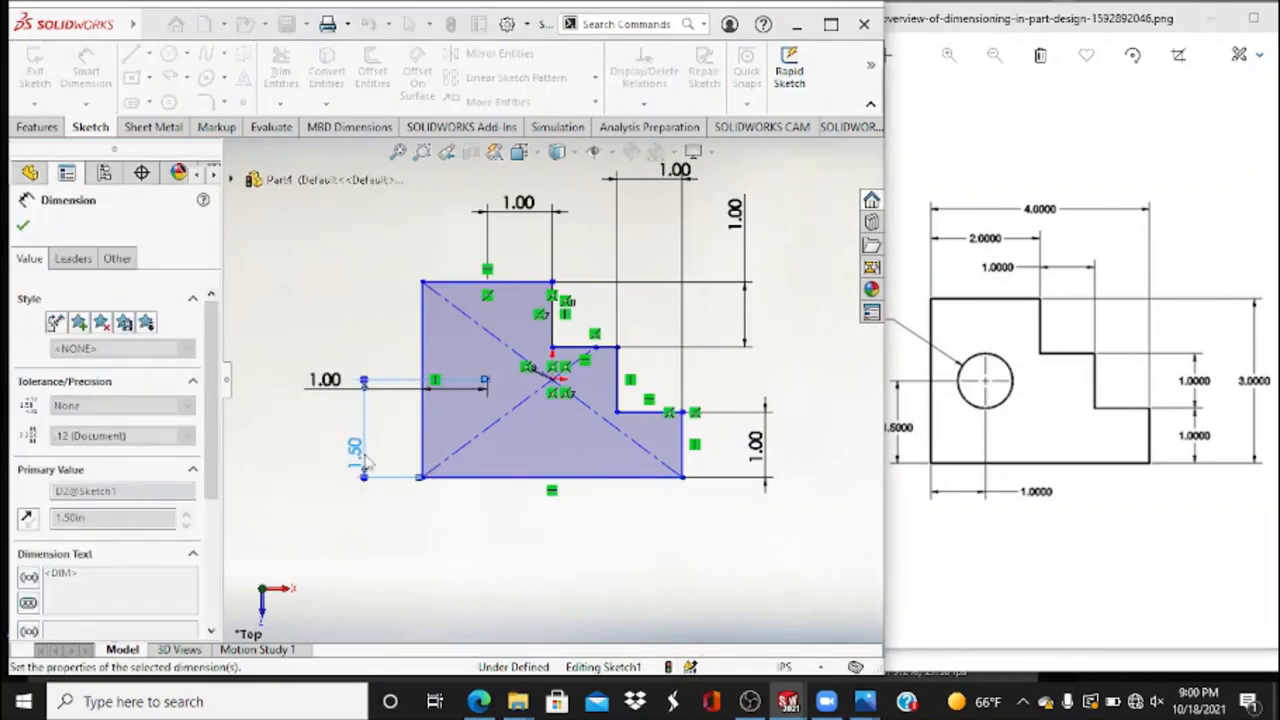
click(24, 225)
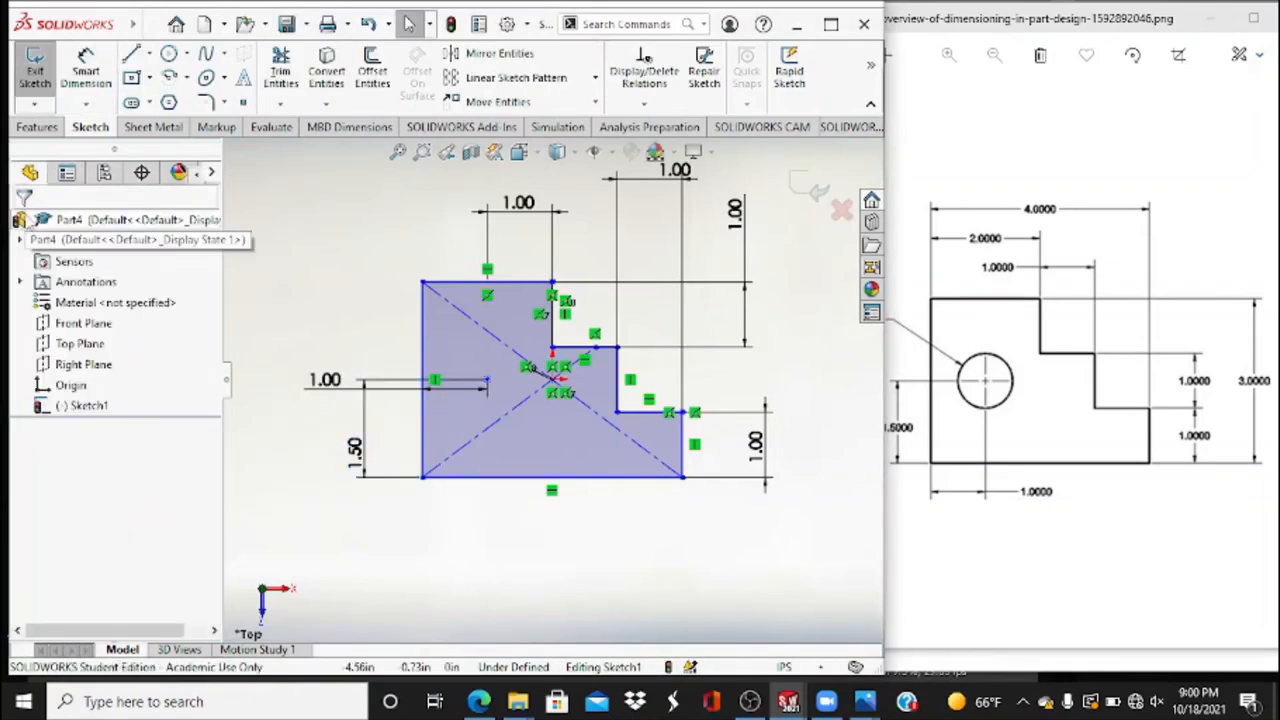
Draw a circle about 0.82 in in diameter centered on the sketch point inside the stepped profile.
click(169, 55)
click(1040, 120)
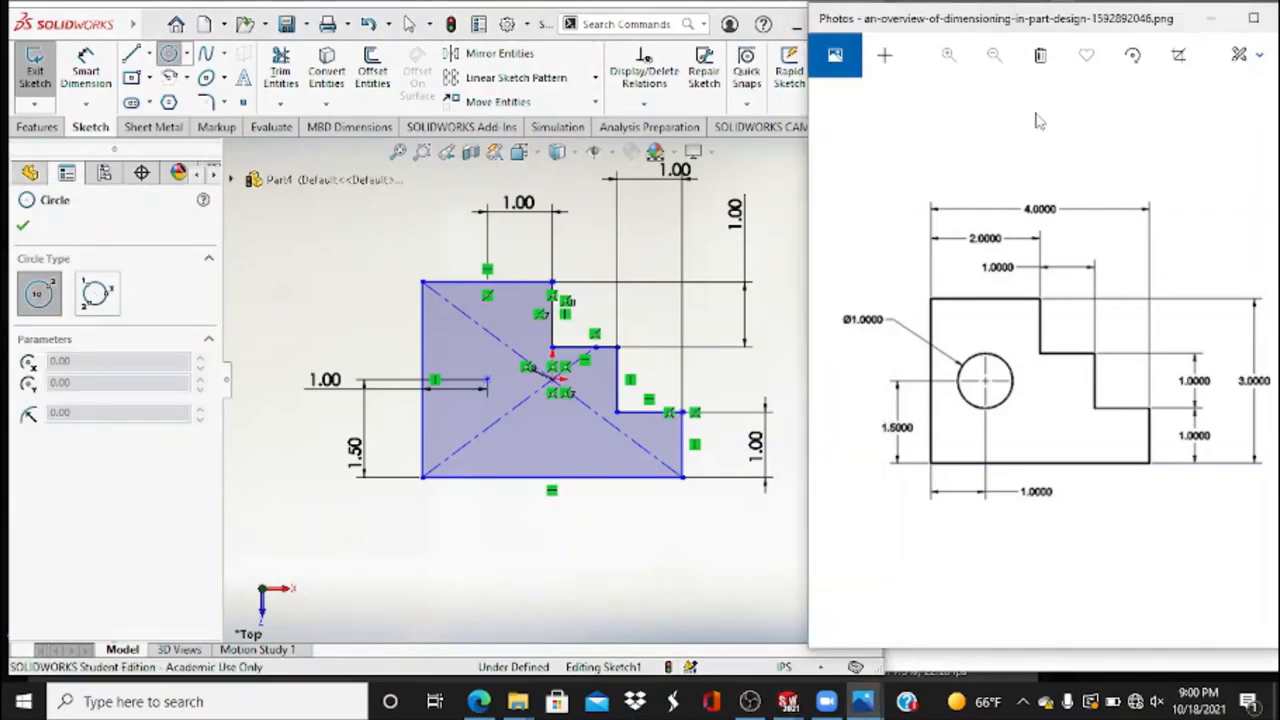
click(352, 220)
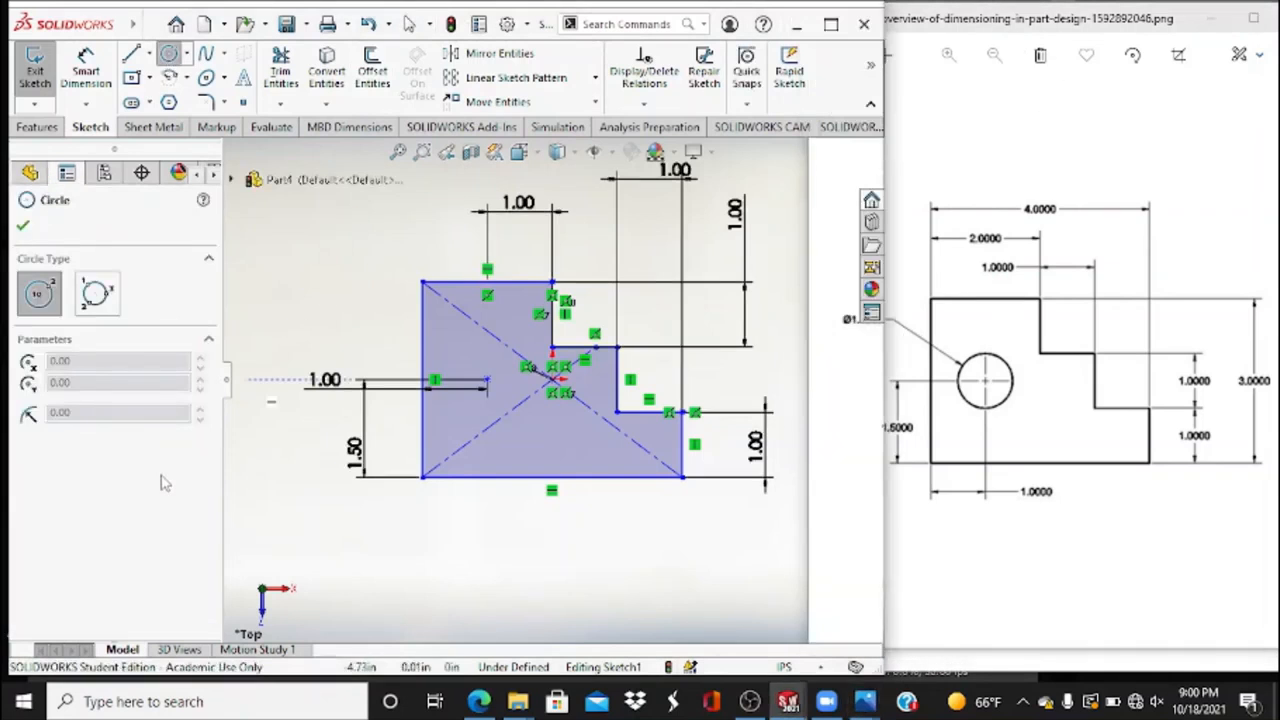
click(487, 380)
click(475, 356)
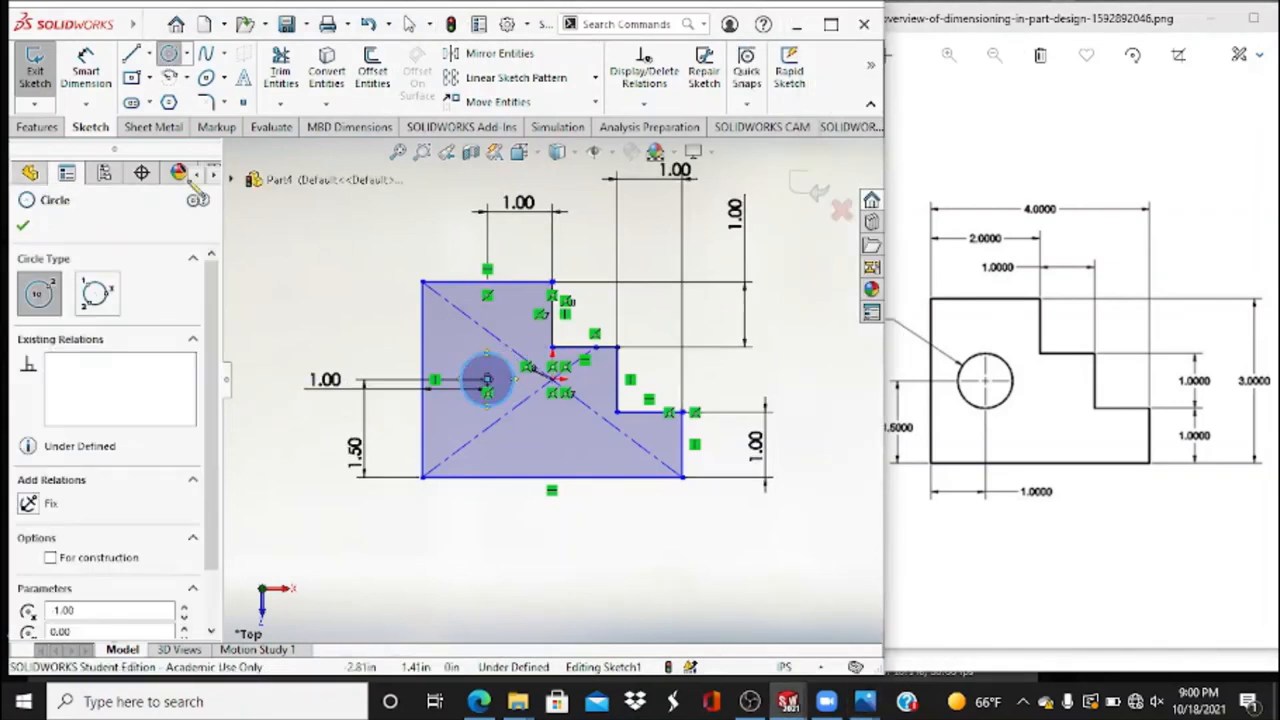
Dimension the circle's diameter 1 in.
click(92, 75)
click(482, 362)
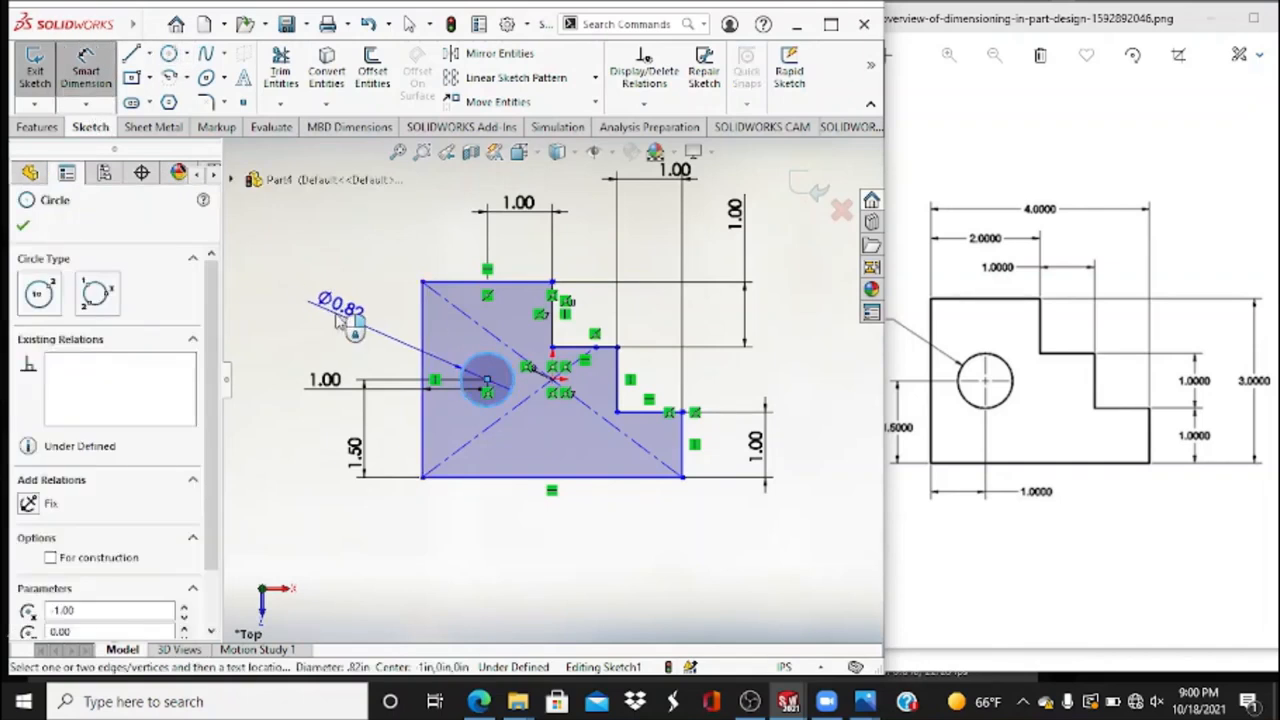
click(340, 312)
text(1)
key(Return)
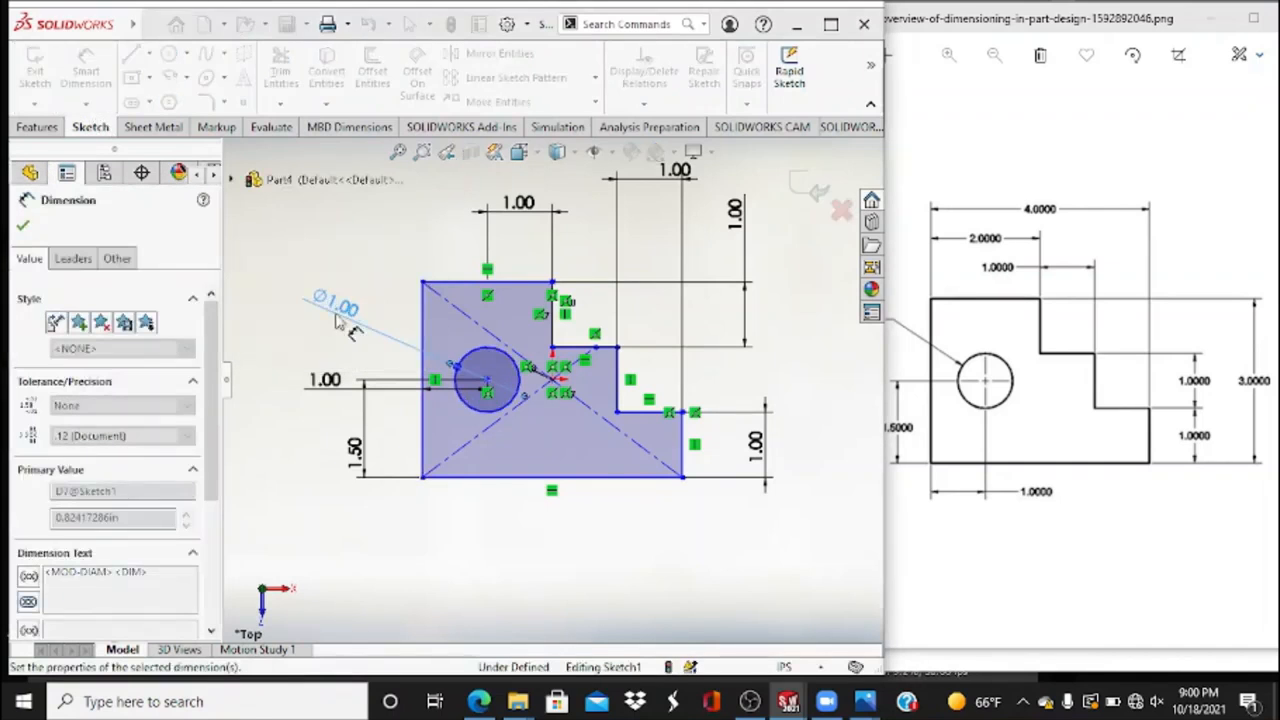
click(25, 223)
Extrude the stepped profile with its hole 1 in blind and show the part in isometric view.
click(35, 75)
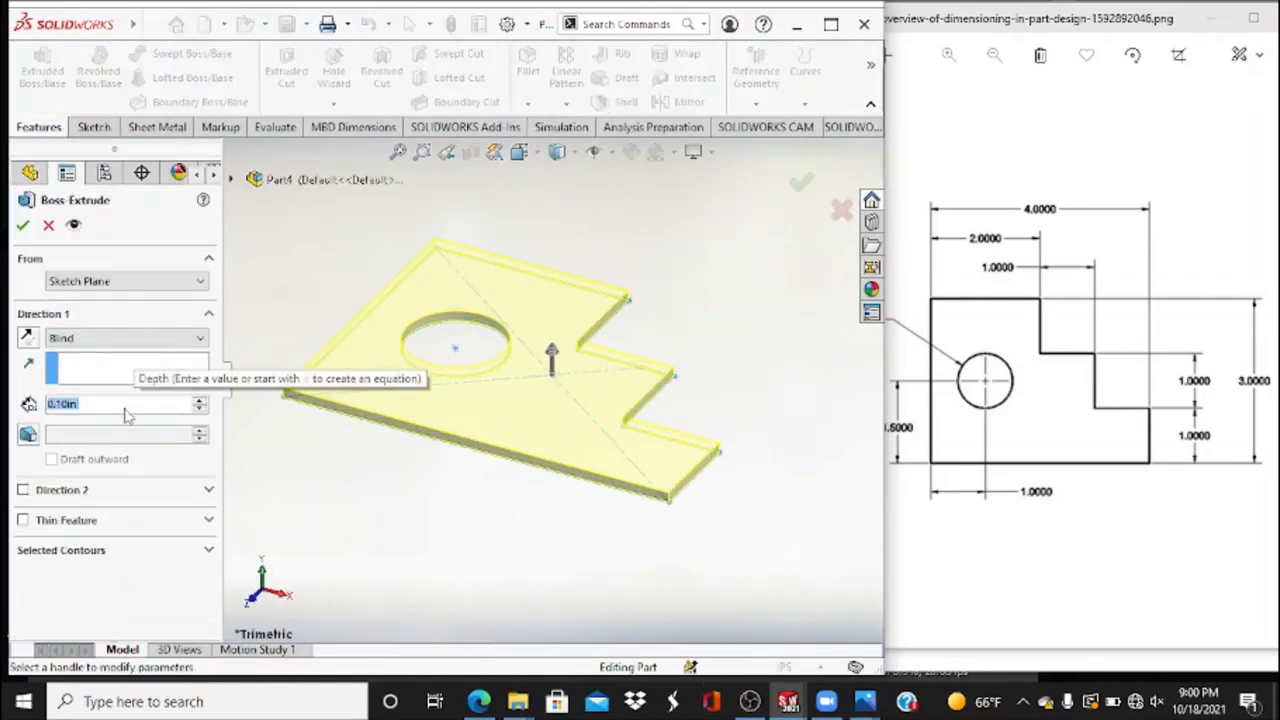
text(1)
key(Return)
click(22, 225)
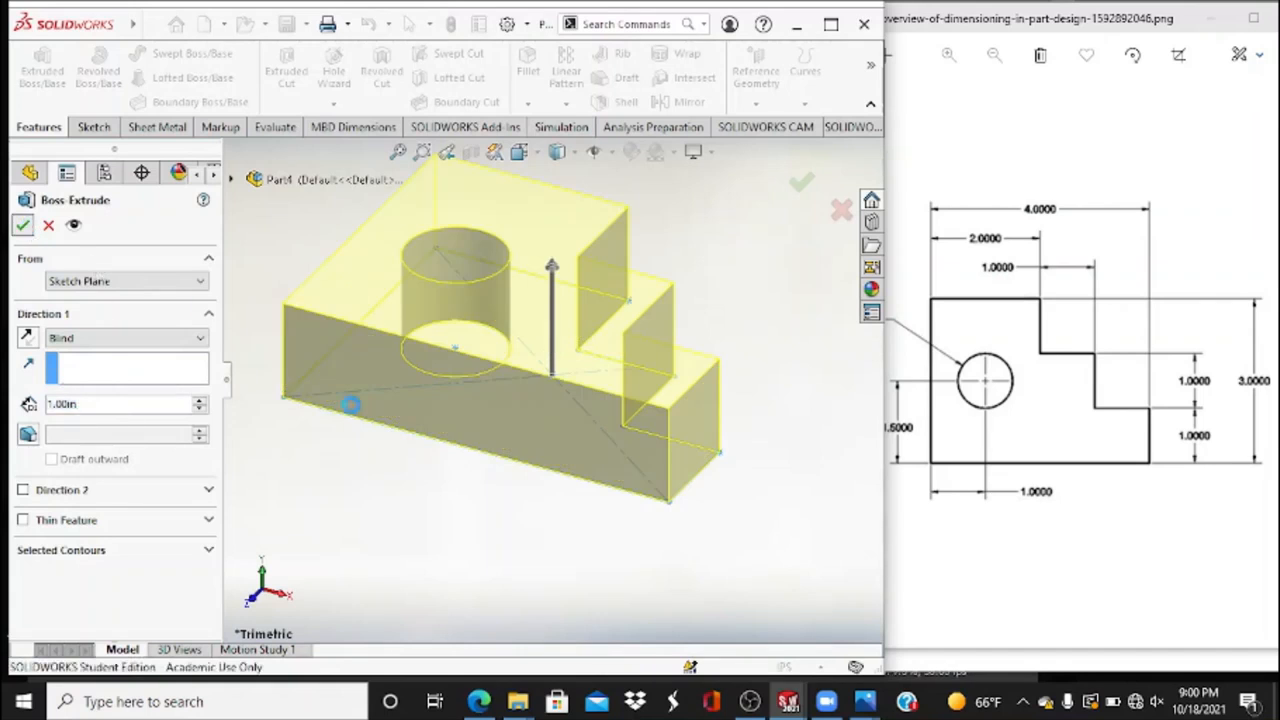
click(519, 151)
click(625, 204)
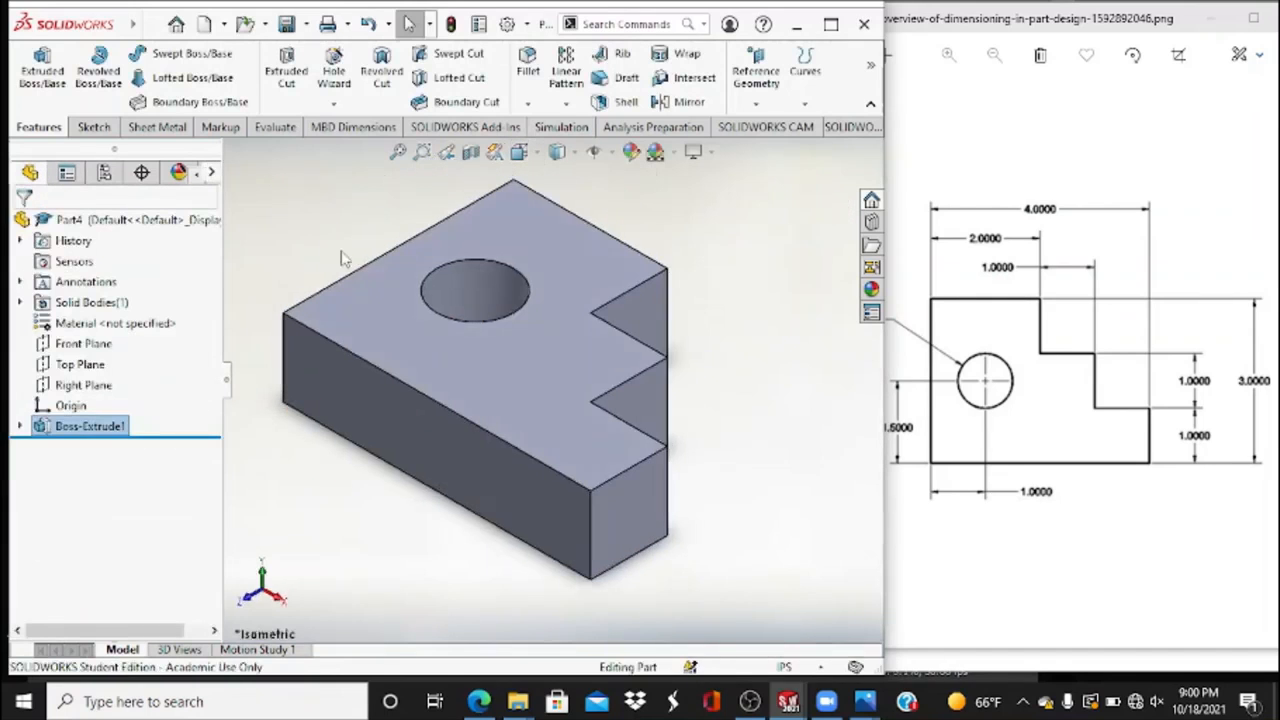
Create a new part document and place the reference drawing unnamed (1).png beside the modeling window.
click(204, 24)
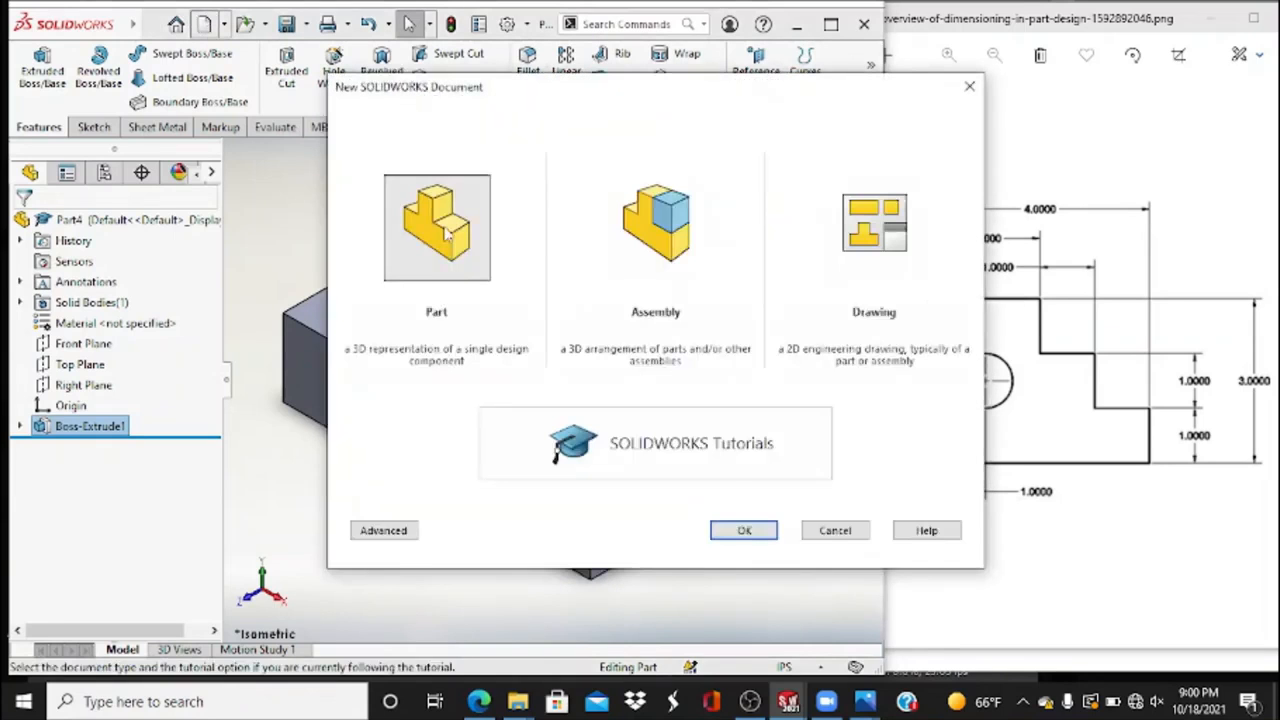
click(744, 530)
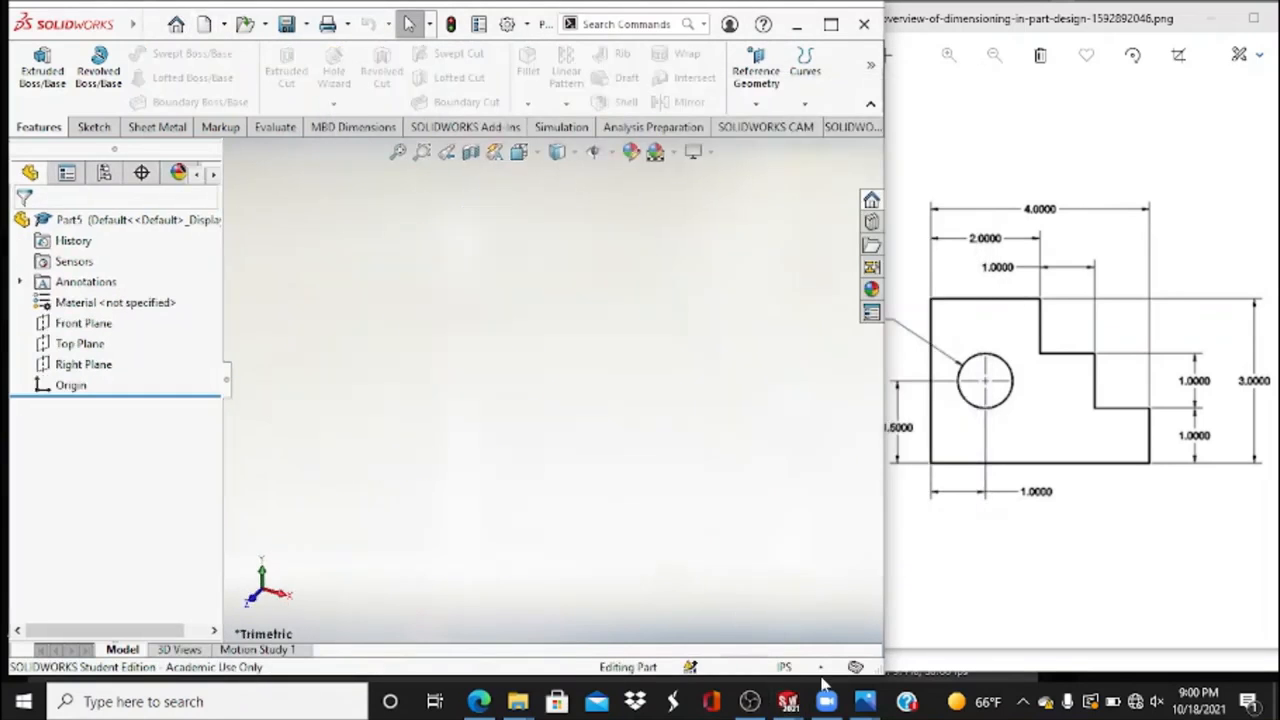
mouse_move(862, 701)
click(955, 585)
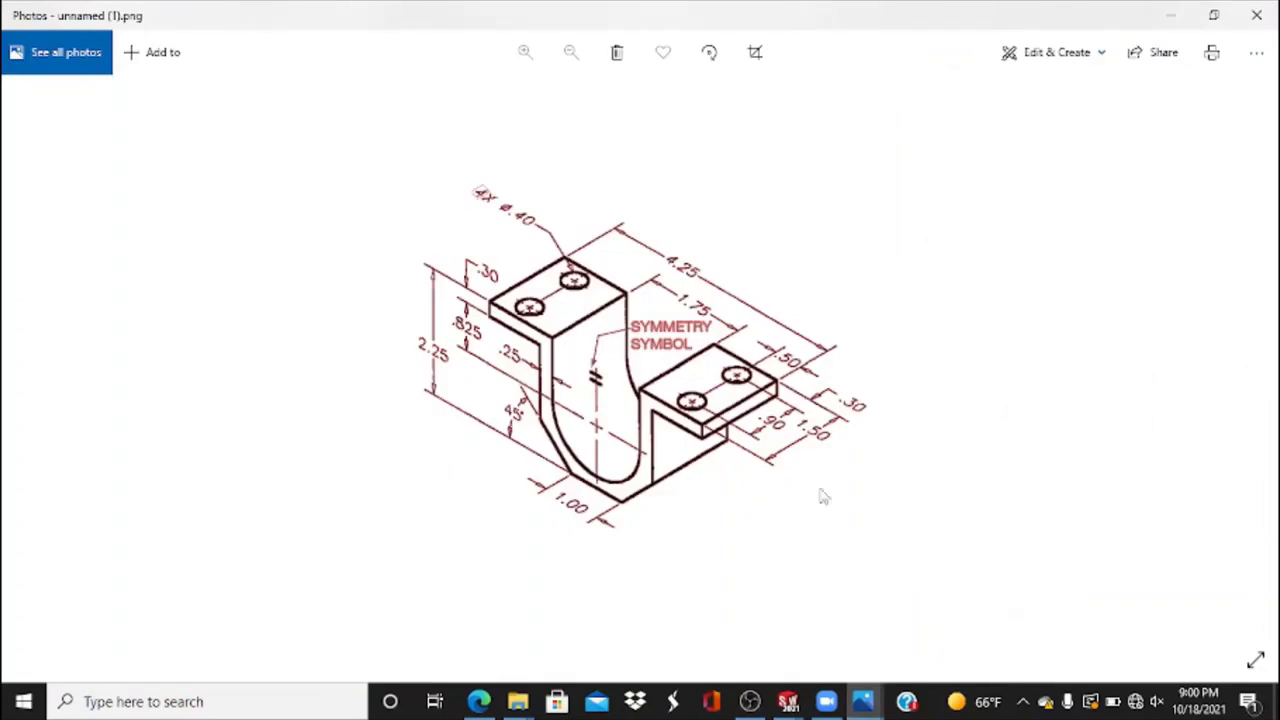
click(1213, 15)
mouse_move(380, 75)
mouse_down()
mouse_move(870, 18)
mouse_move(1122, 33)
mouse_move(1153, 19)
mouse_up()
drag(1065, 600, 1071, 680)
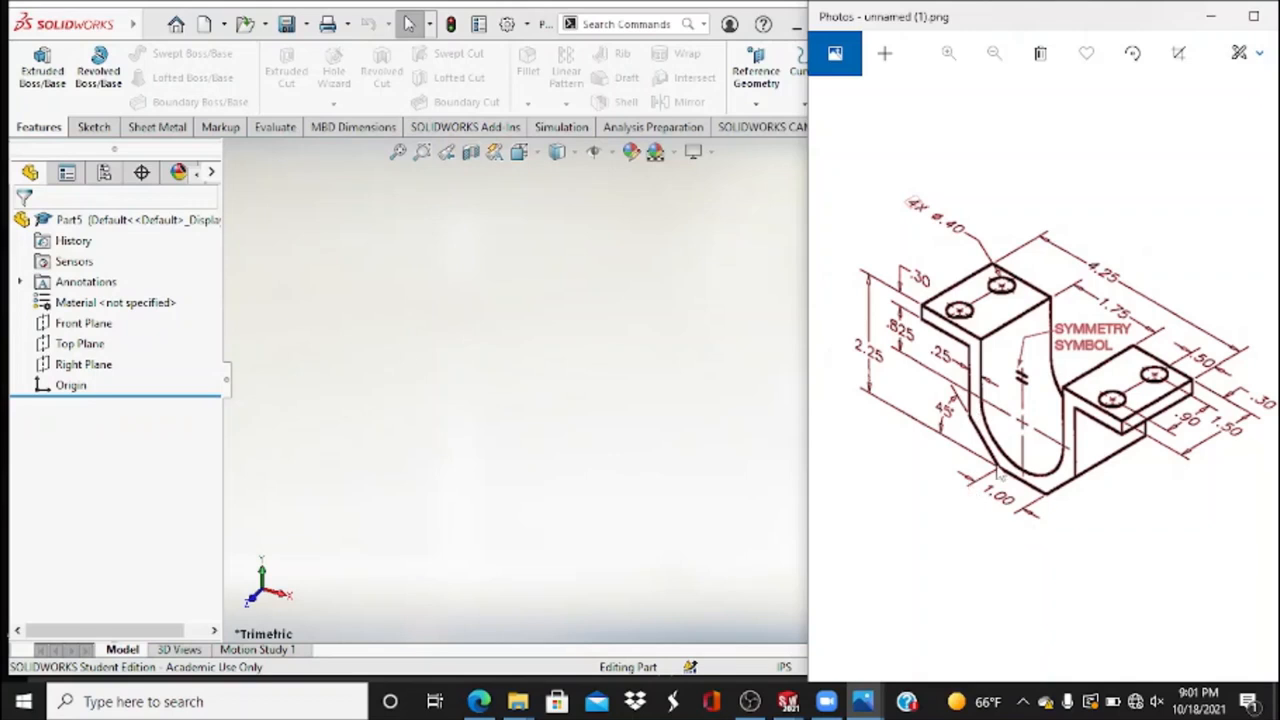
Set the document units to IPS (inch, pound, second) and start a sketch on the Front Plane.
click(788, 620)
click(809, 668)
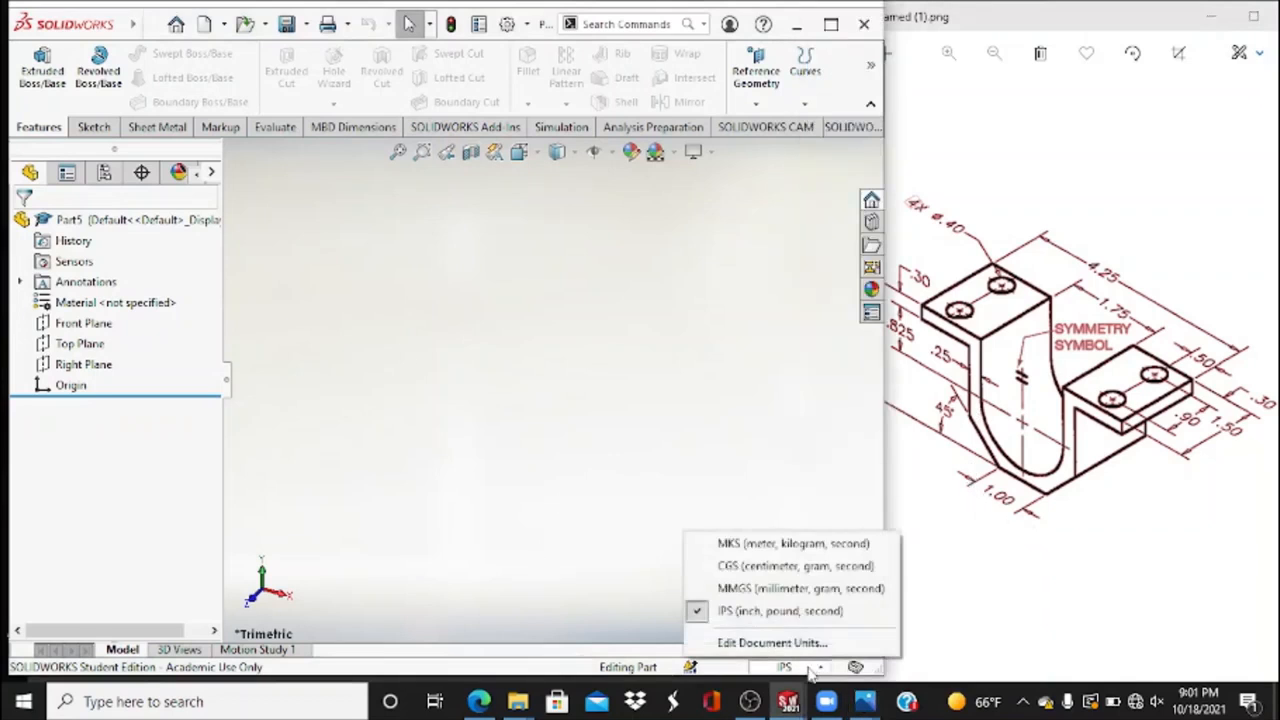
click(790, 620)
click(100, 128)
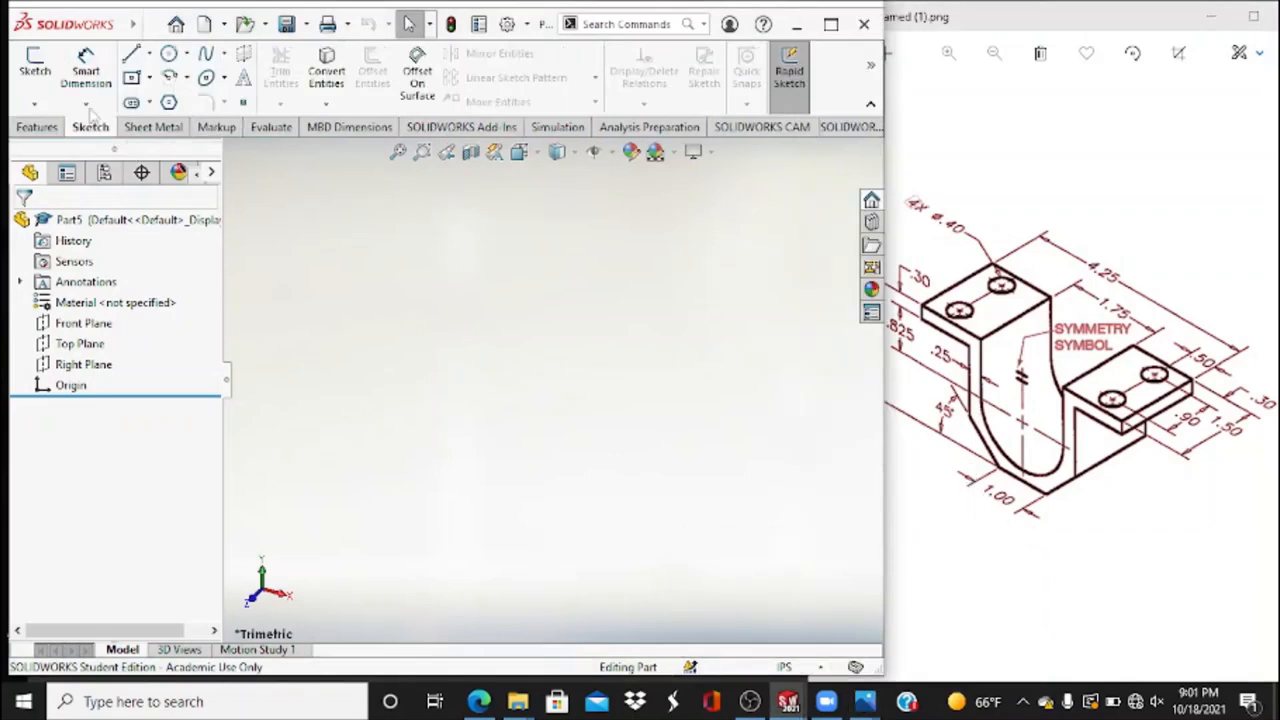
click(35, 70)
click(390, 257)
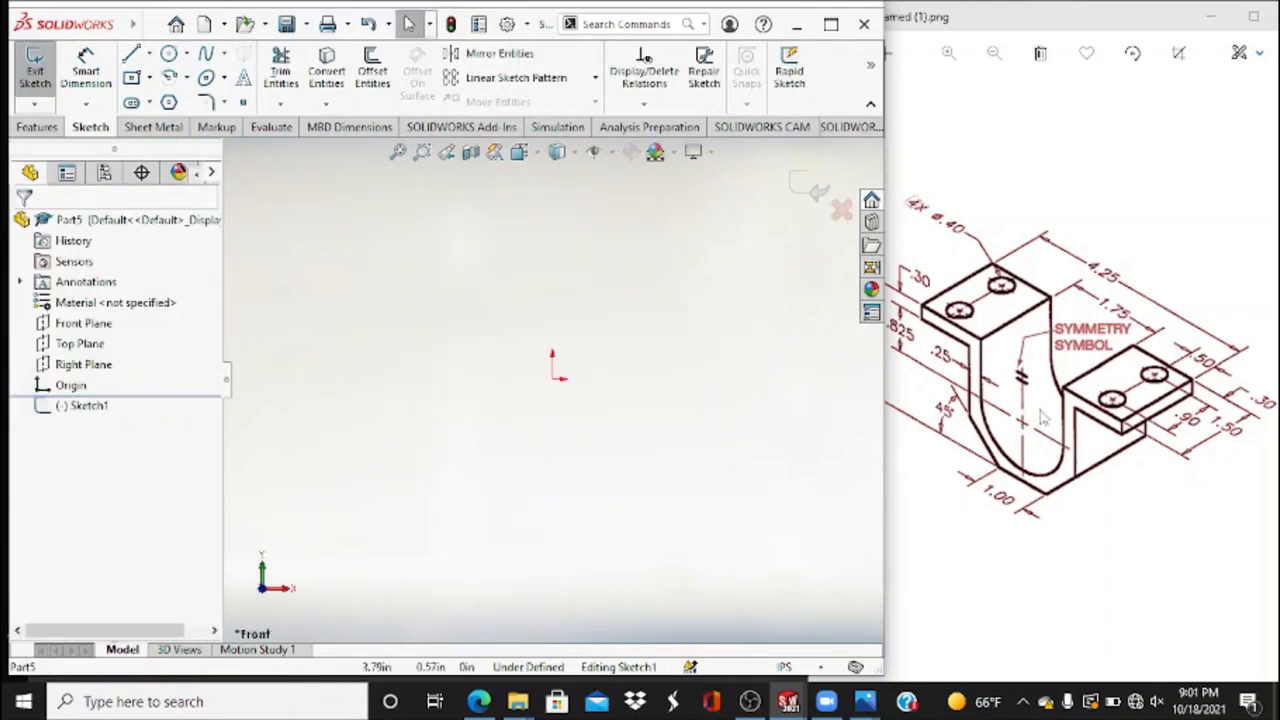
Draw a vertical centerline about 2.5 in long upward from the origin.
click(150, 55)
click(225, 97)
click(552, 377)
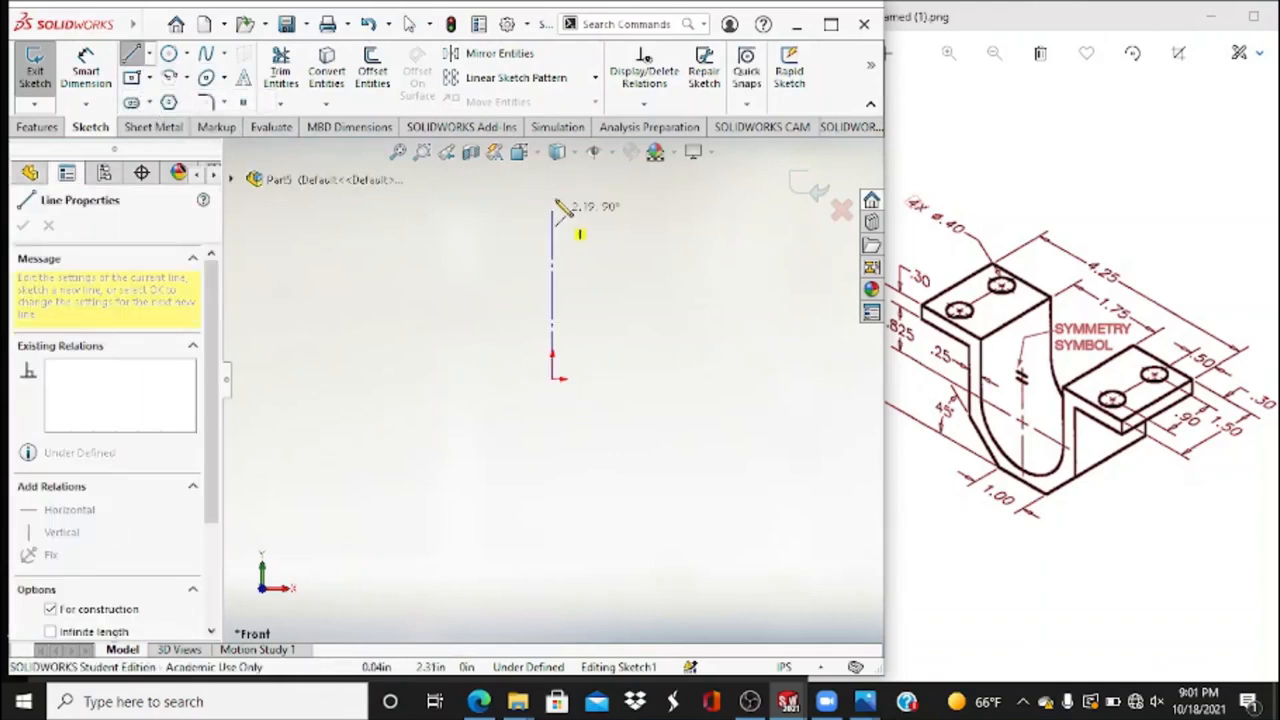
click(552, 183)
key(Escape)
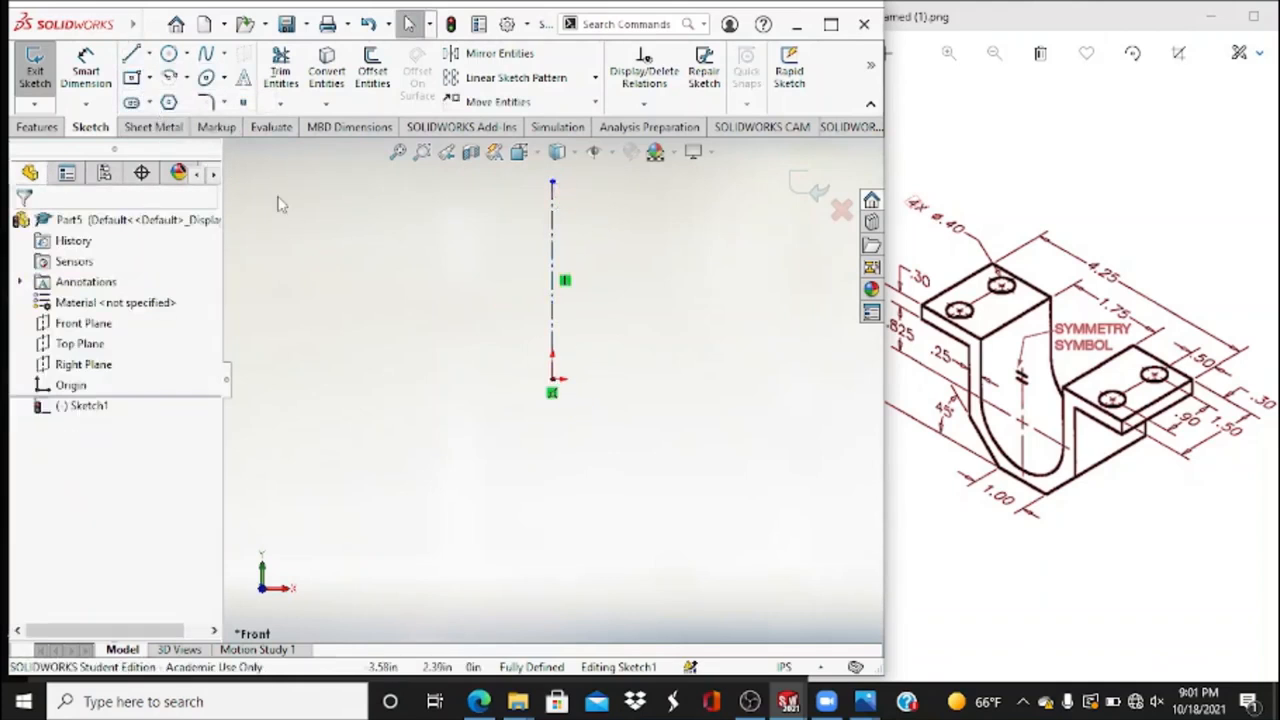
Draw a horizontal midpoint line about 1.44 in long centered on the origin.
click(150, 55)
click(200, 120)
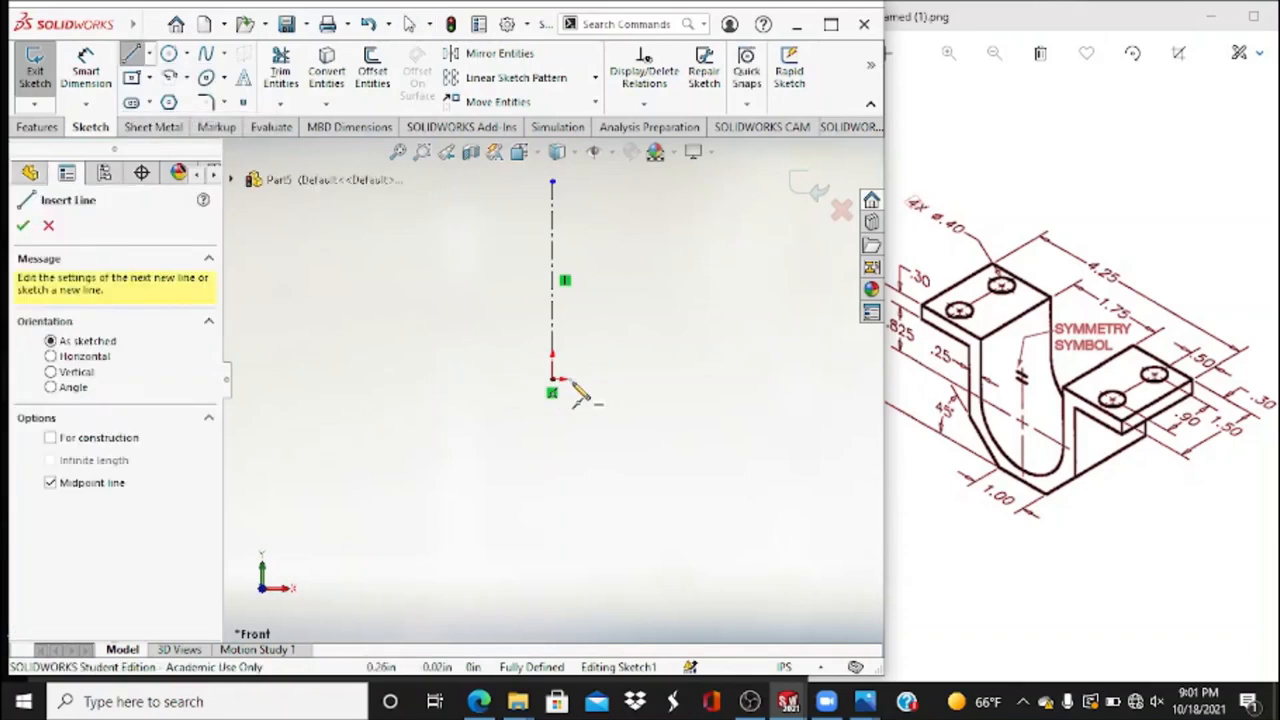
click(552, 379)
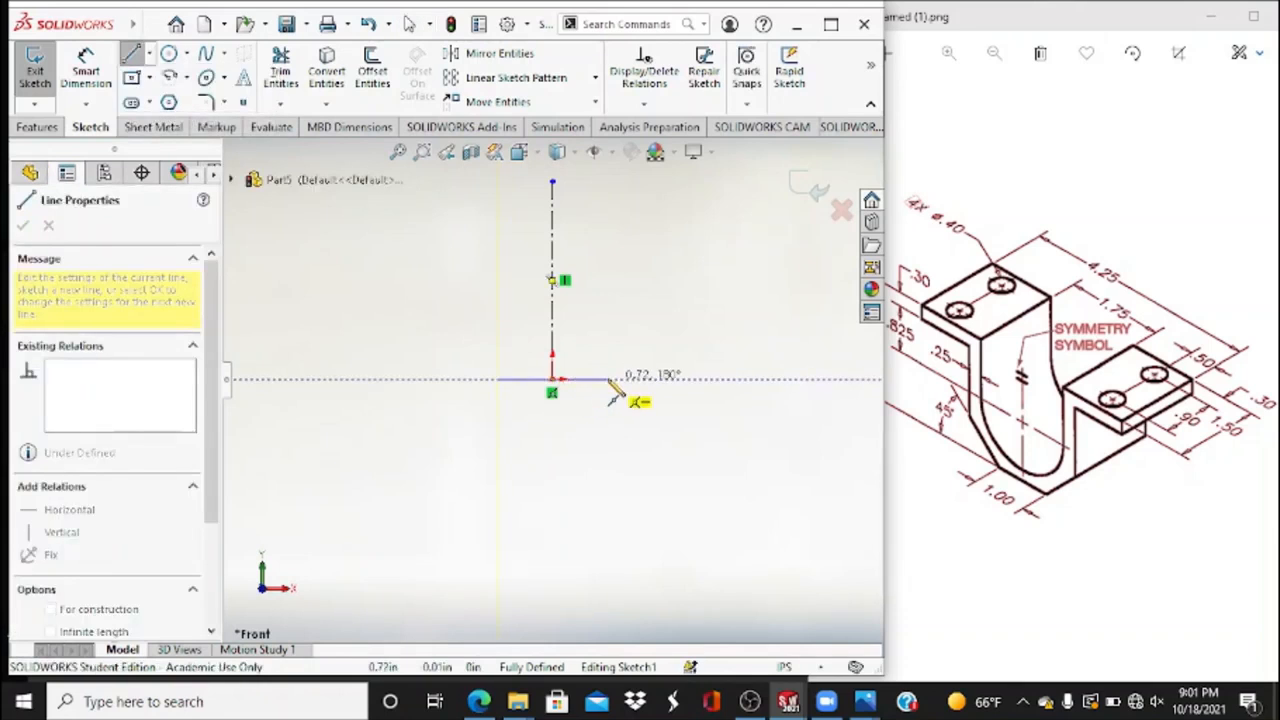
click(608, 379)
key(Escape)
Dimension the horizontal base line 1 in long.
click(86, 72)
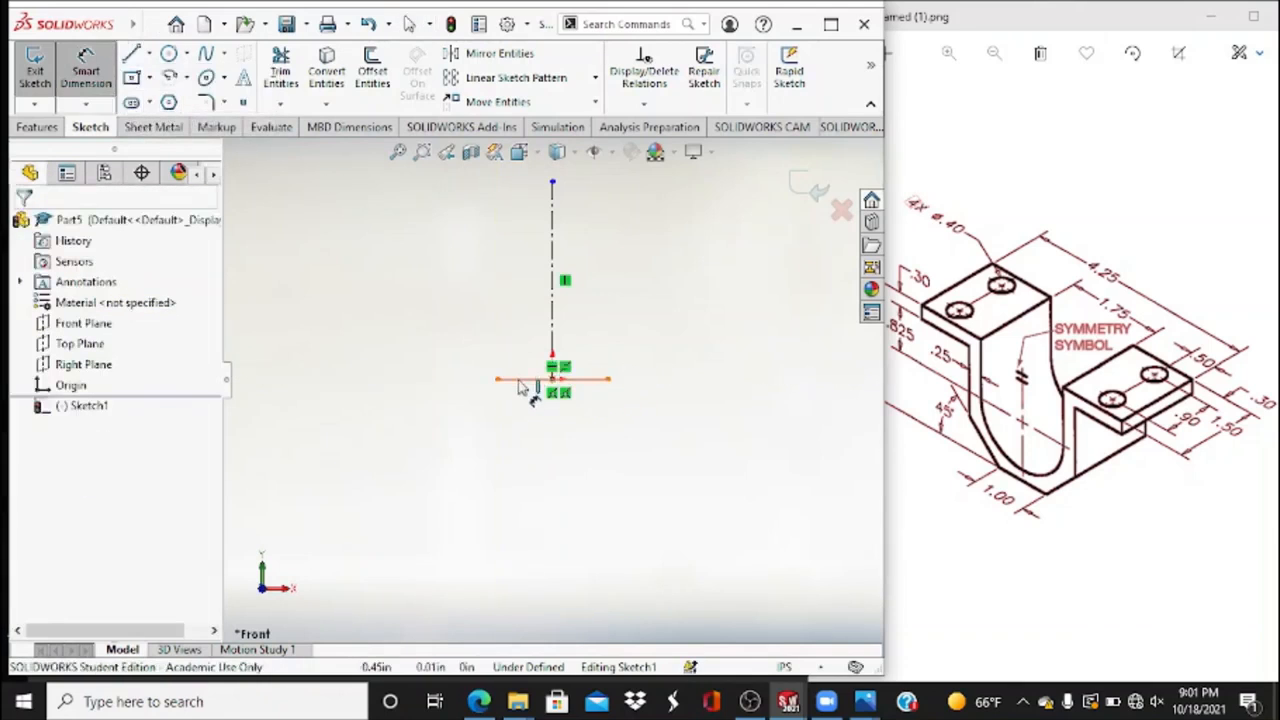
click(519, 380)
click(530, 443)
text(1)
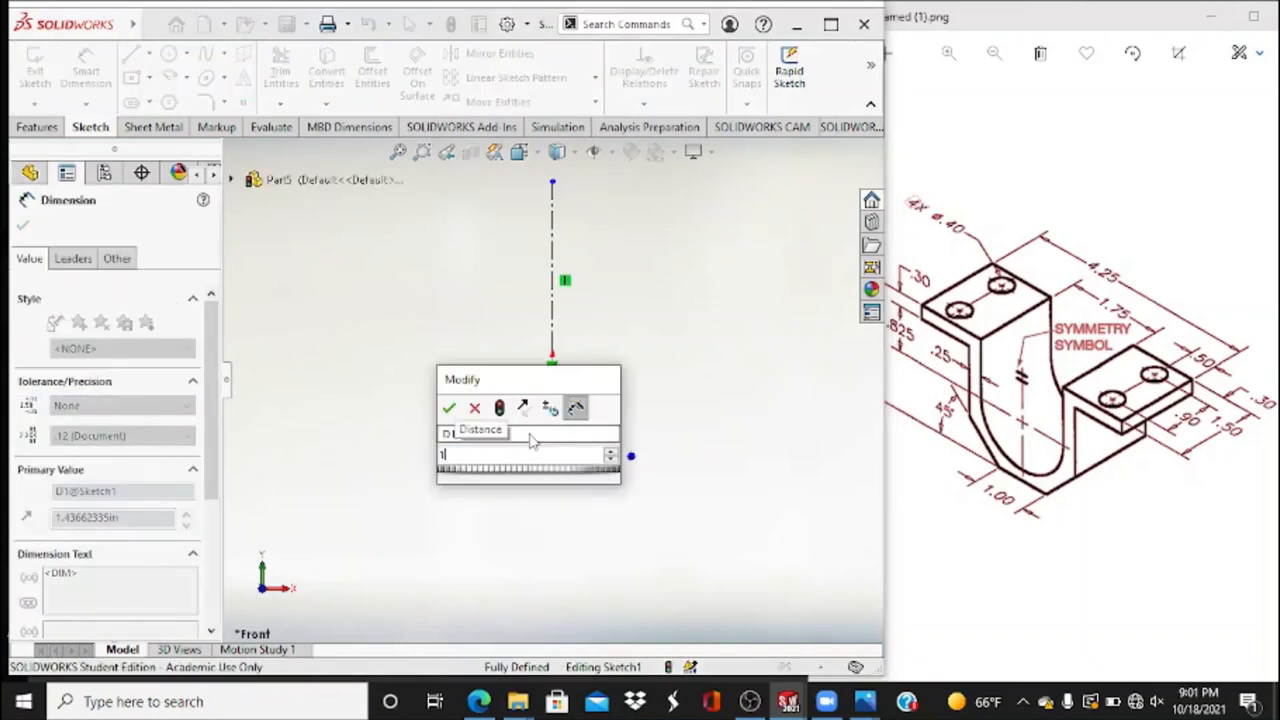
key(Return)
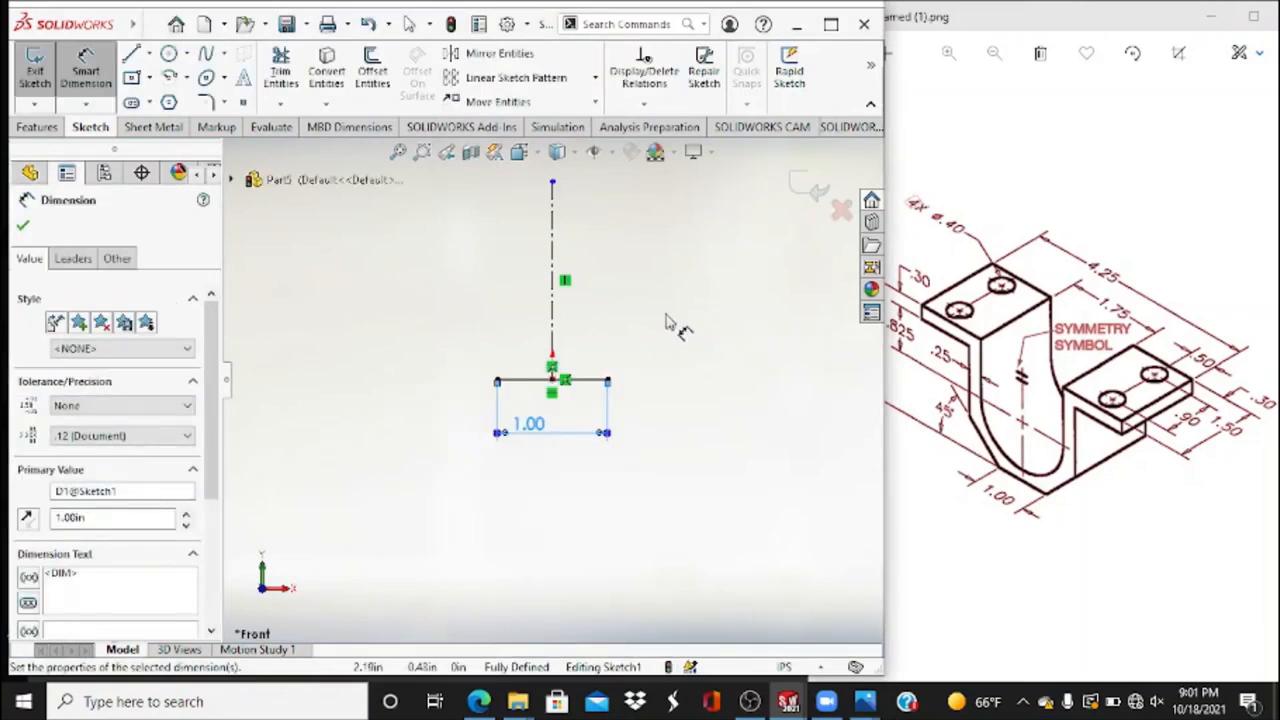
click(498, 381)
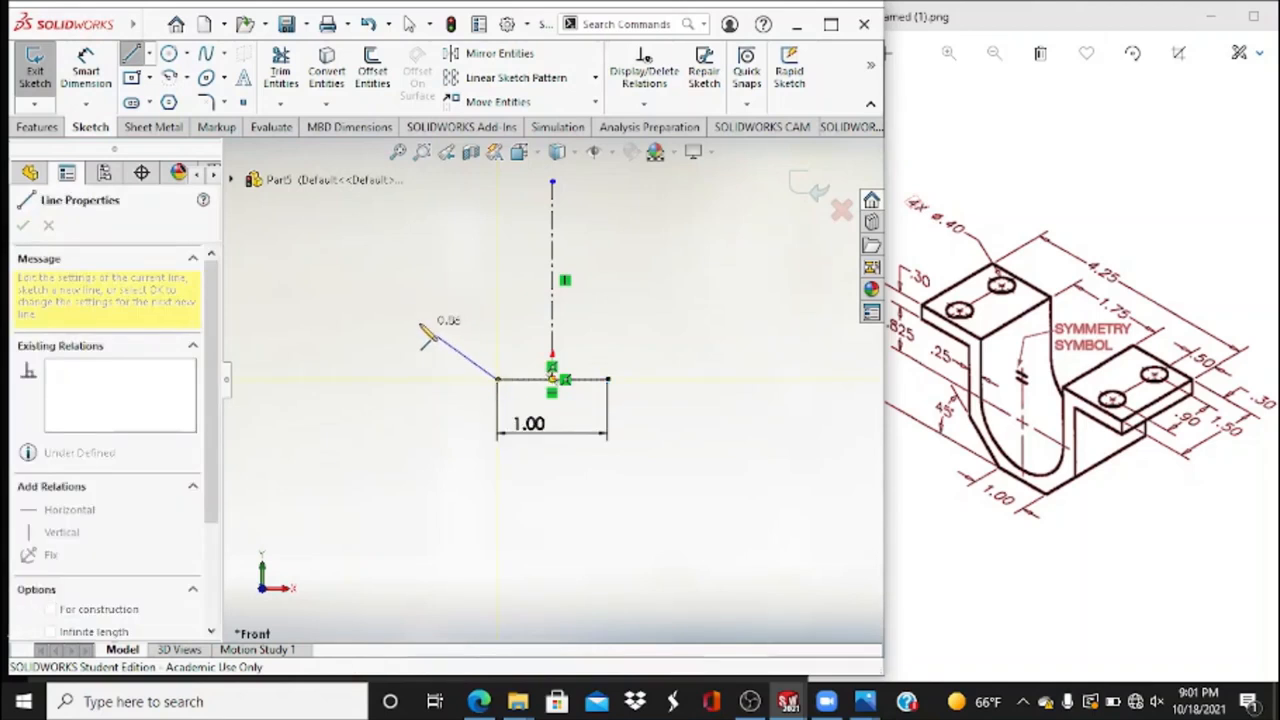
click(398, 314)
click(1048, 60)
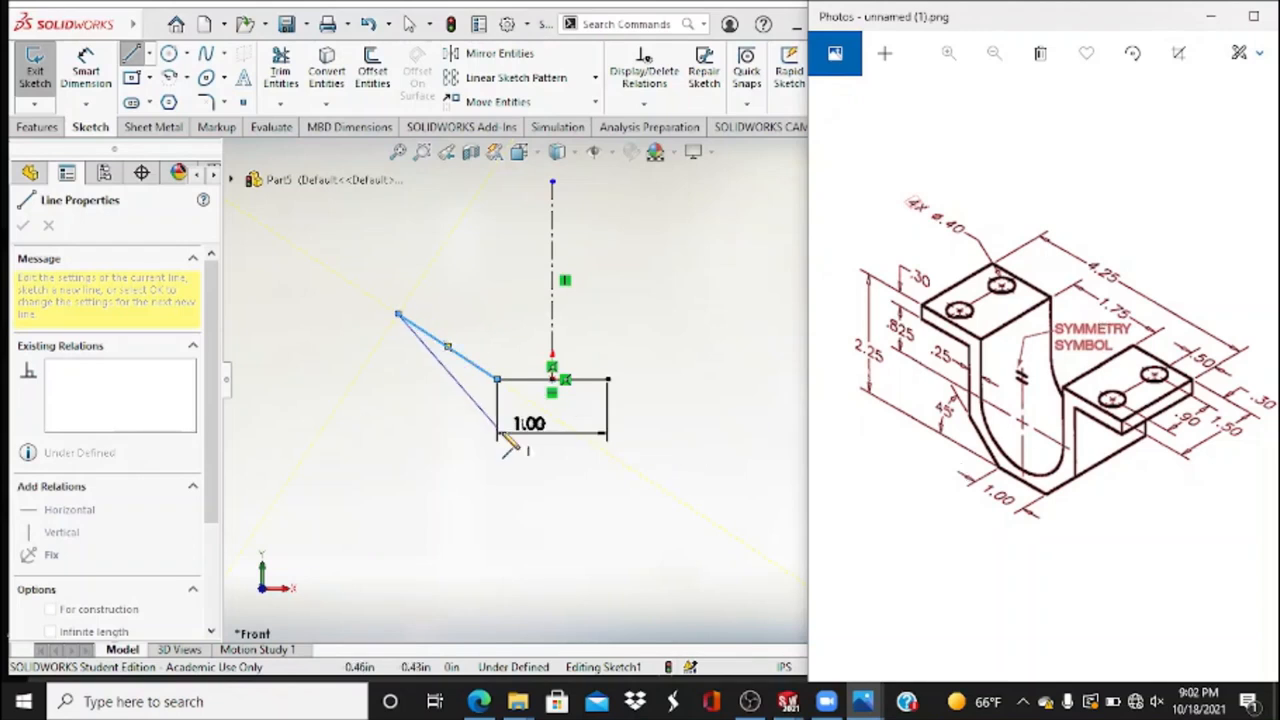
click(38, 232)
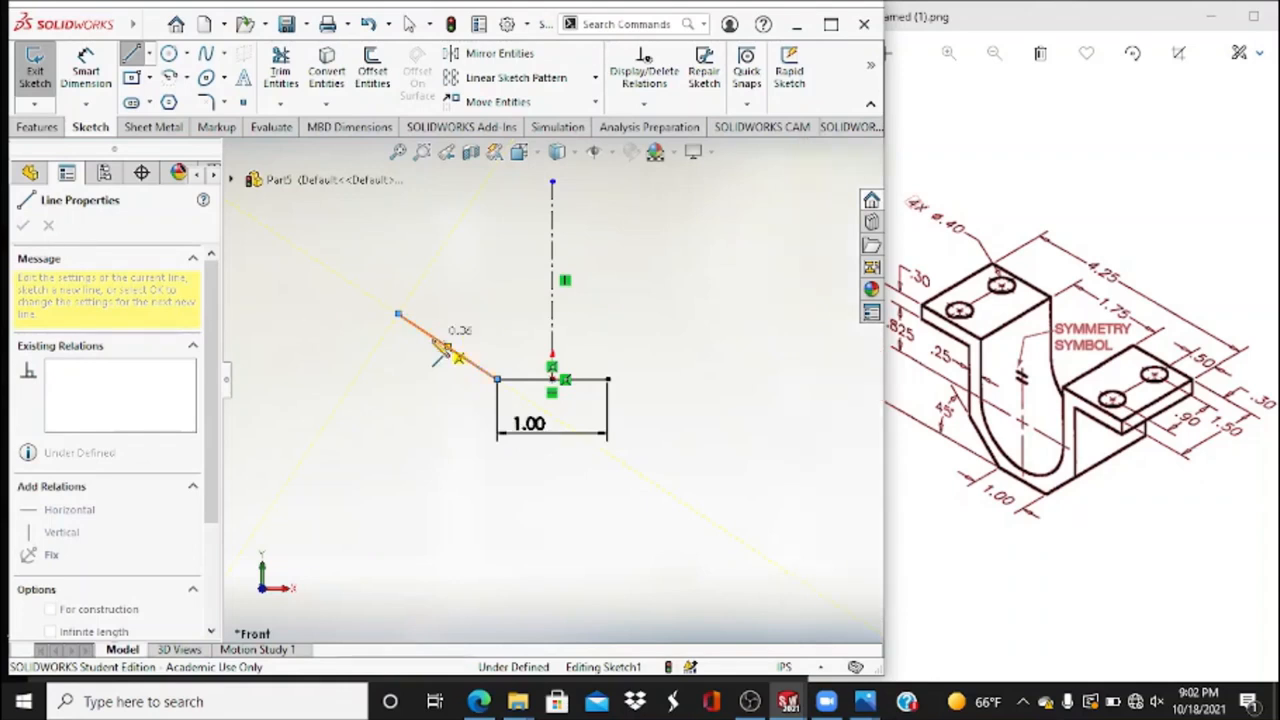
key(Escape)
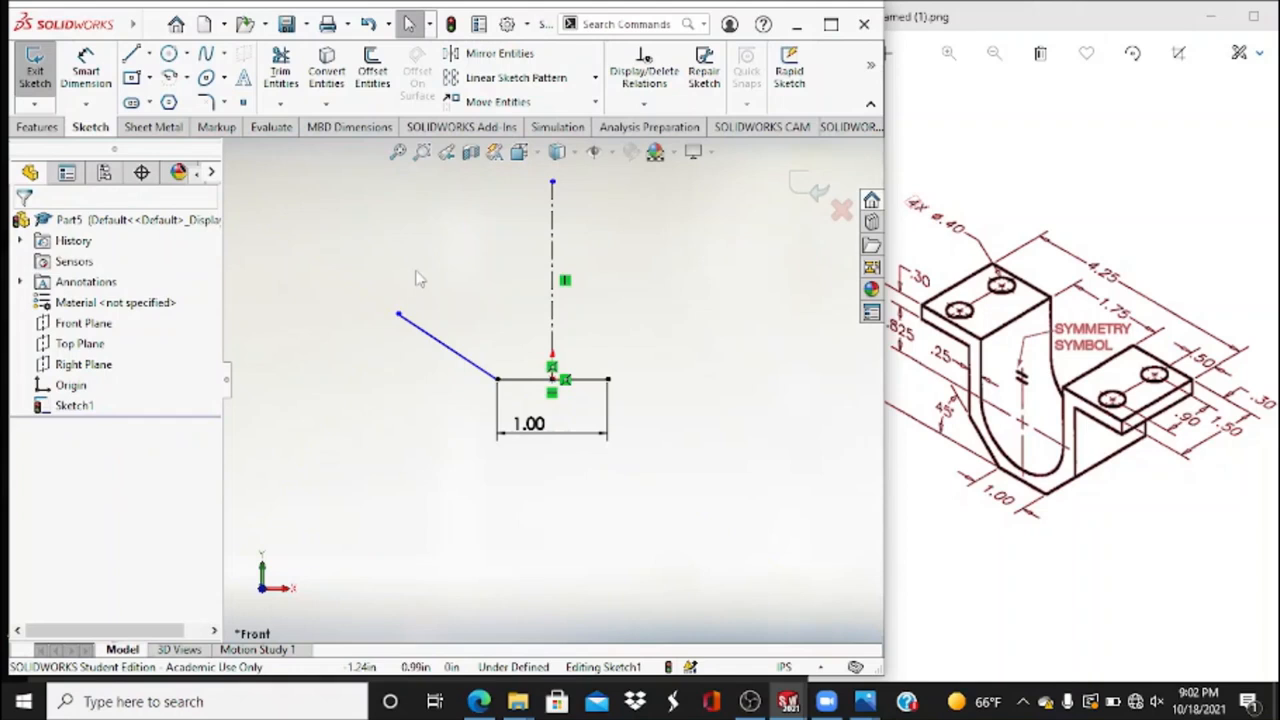
click(455, 352)
key(Delete)
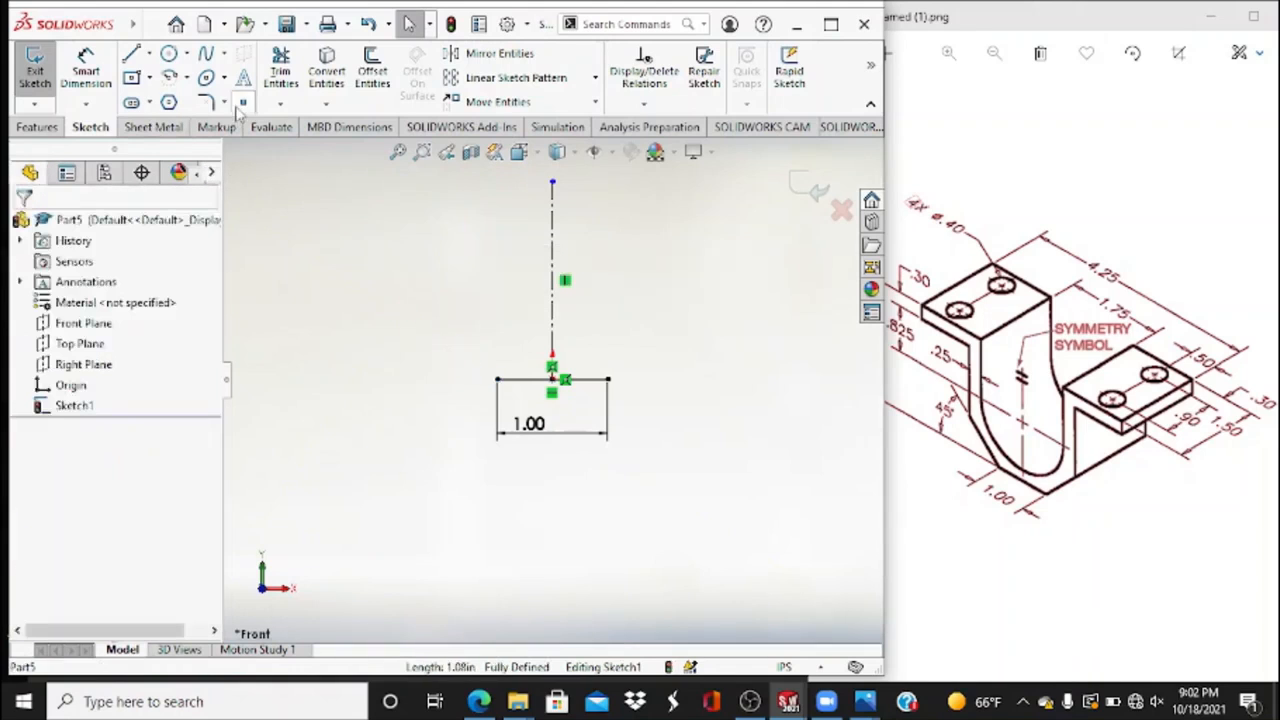
Place a sketch point just above the centerline's upper end and dimension it 2.25 in above the origin.
click(242, 102)
click(553, 179)
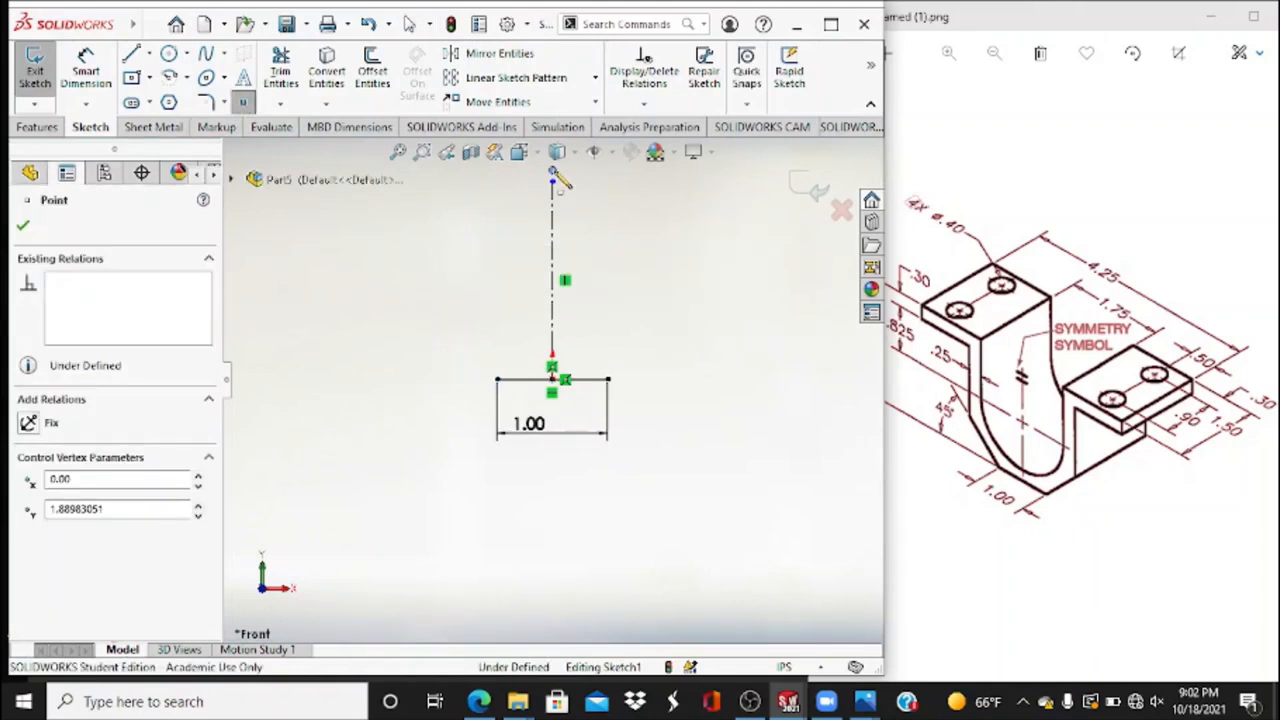
key(Escape)
key(d)
click(553, 174)
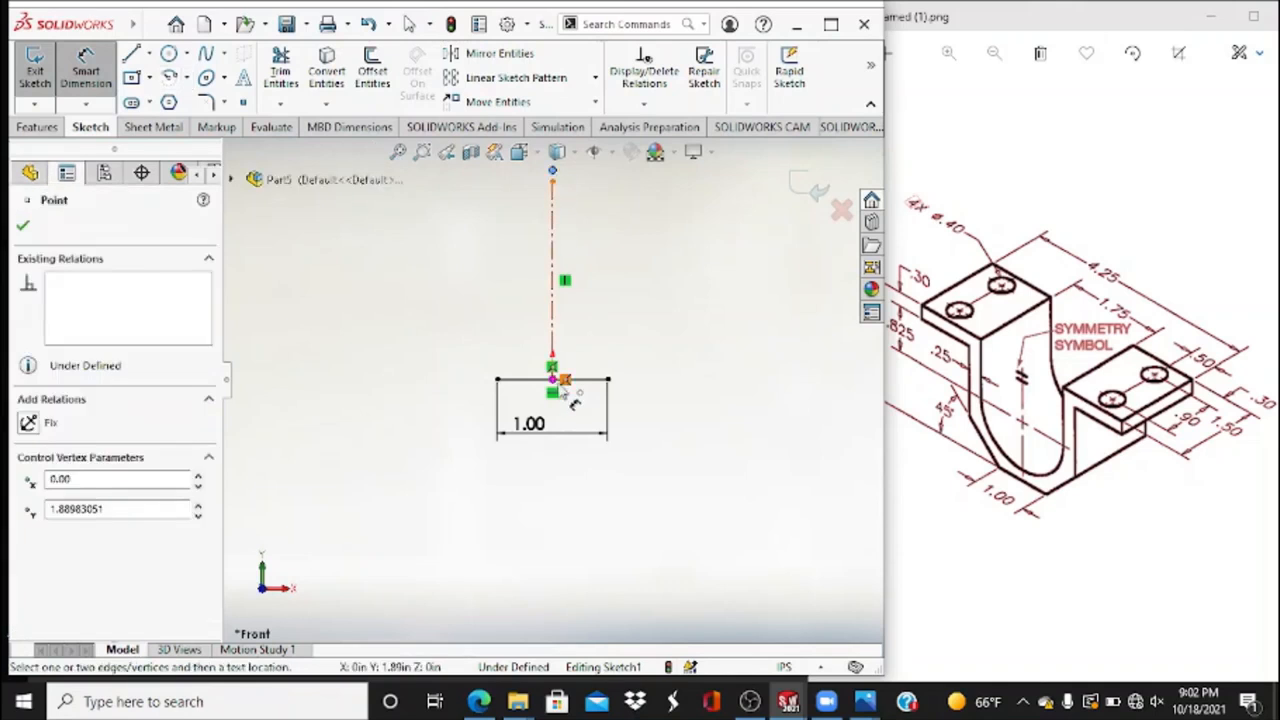
click(555, 377)
click(783, 250)
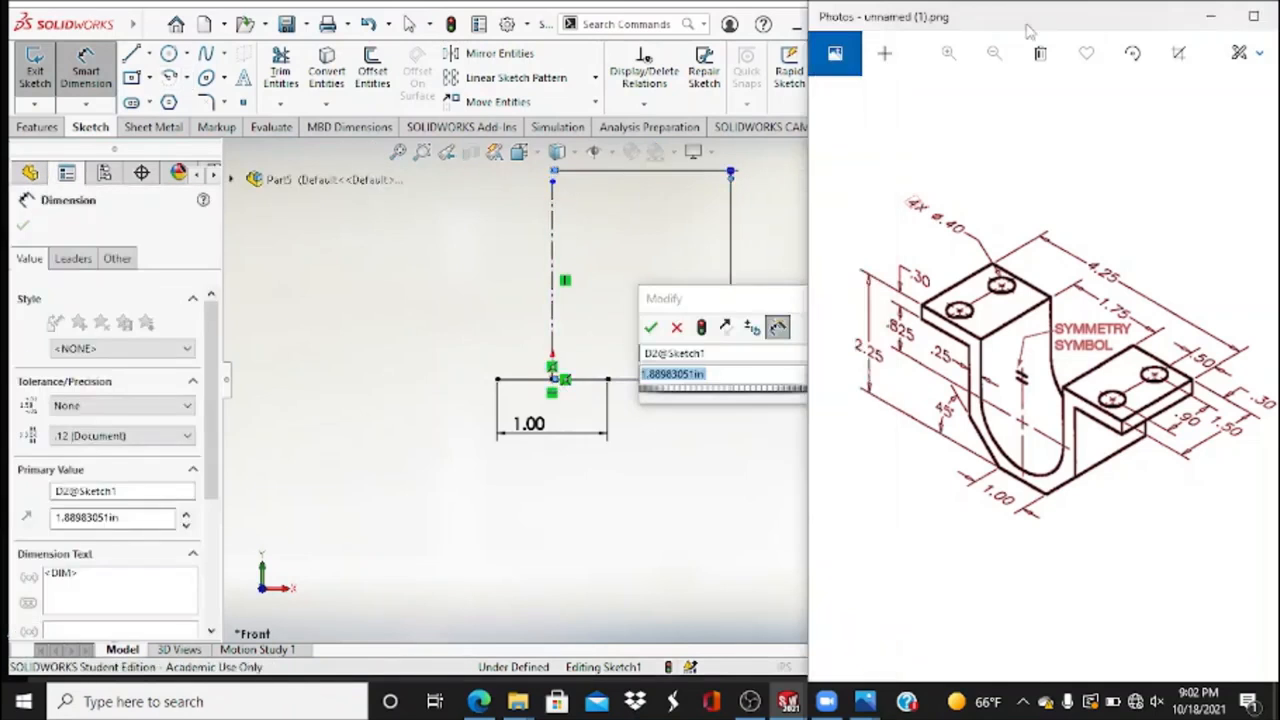
click(720, 377)
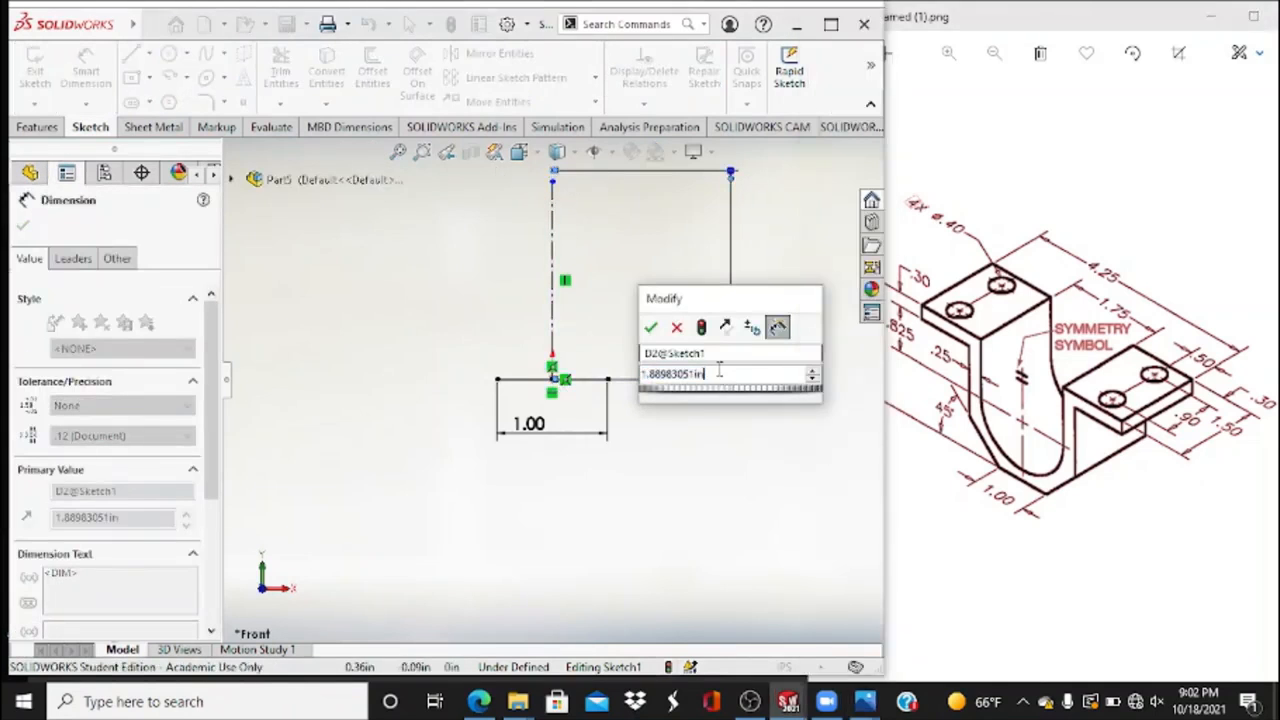
double_click(719, 374)
text(2.25)
key(Return)
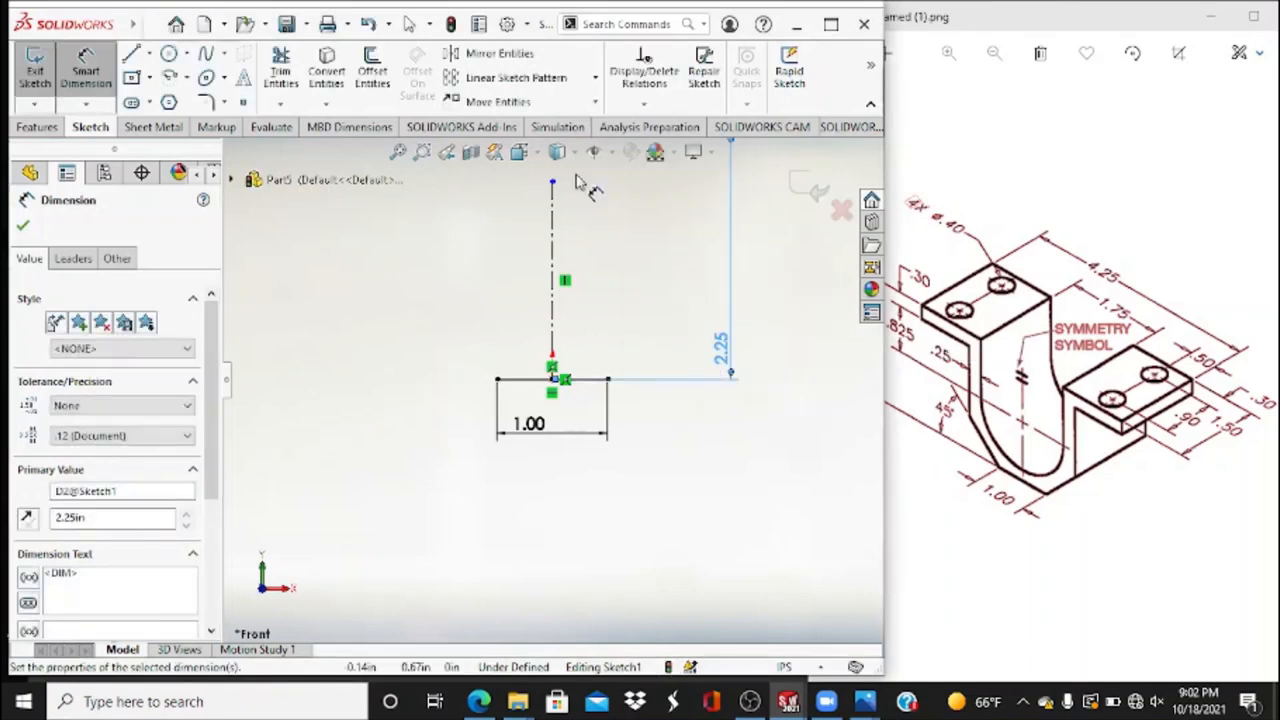
click(559, 153)
click(521, 153)
click(524, 226)
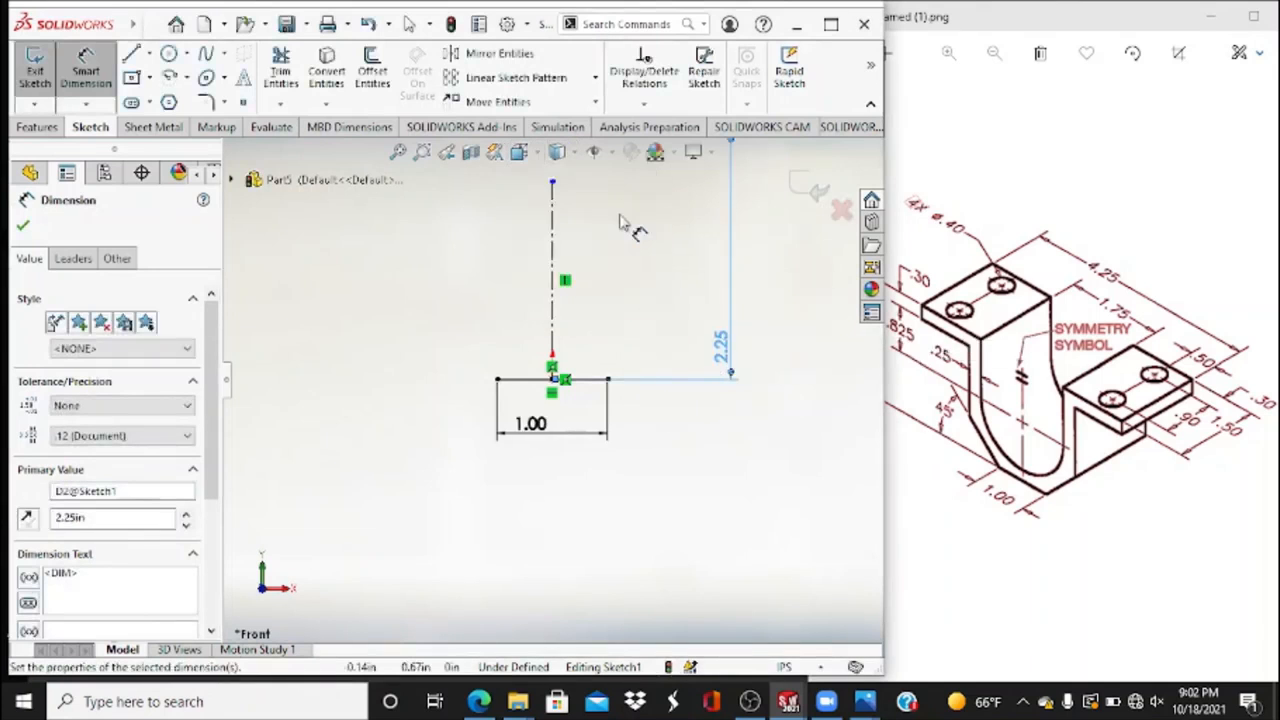
click(521, 153)
click(547, 230)
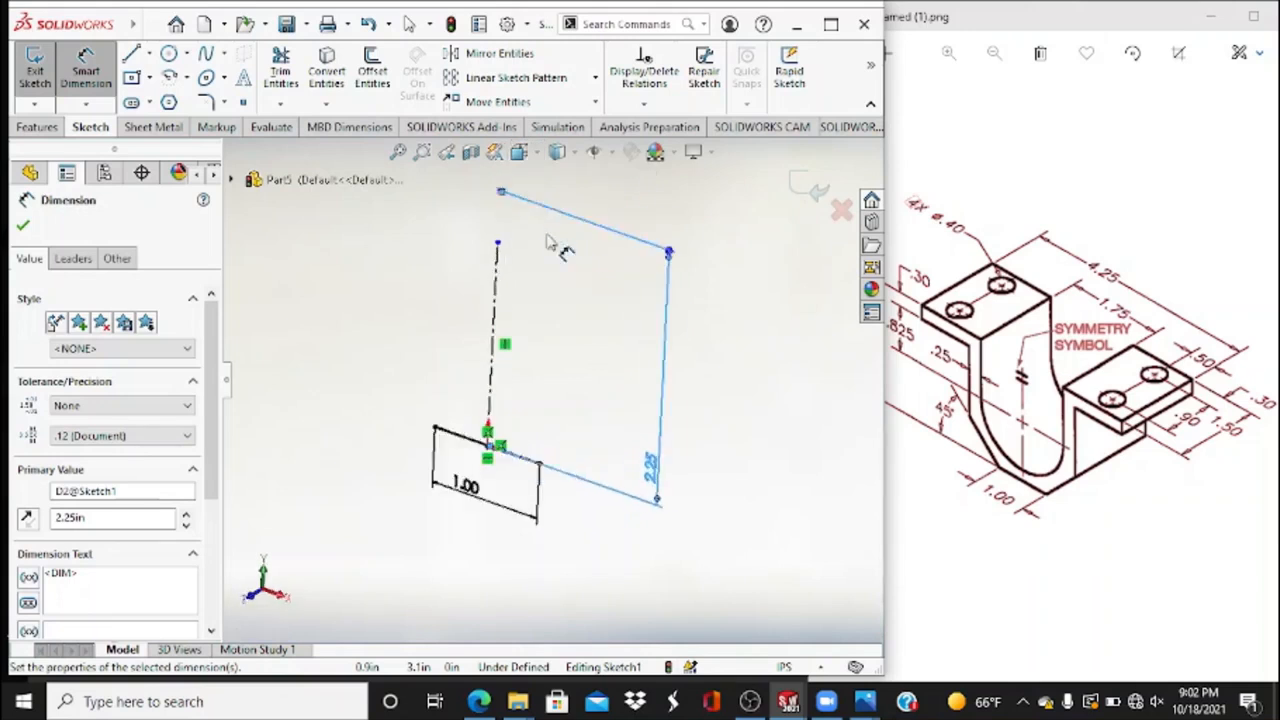
drag(703, 485, 524, 490)
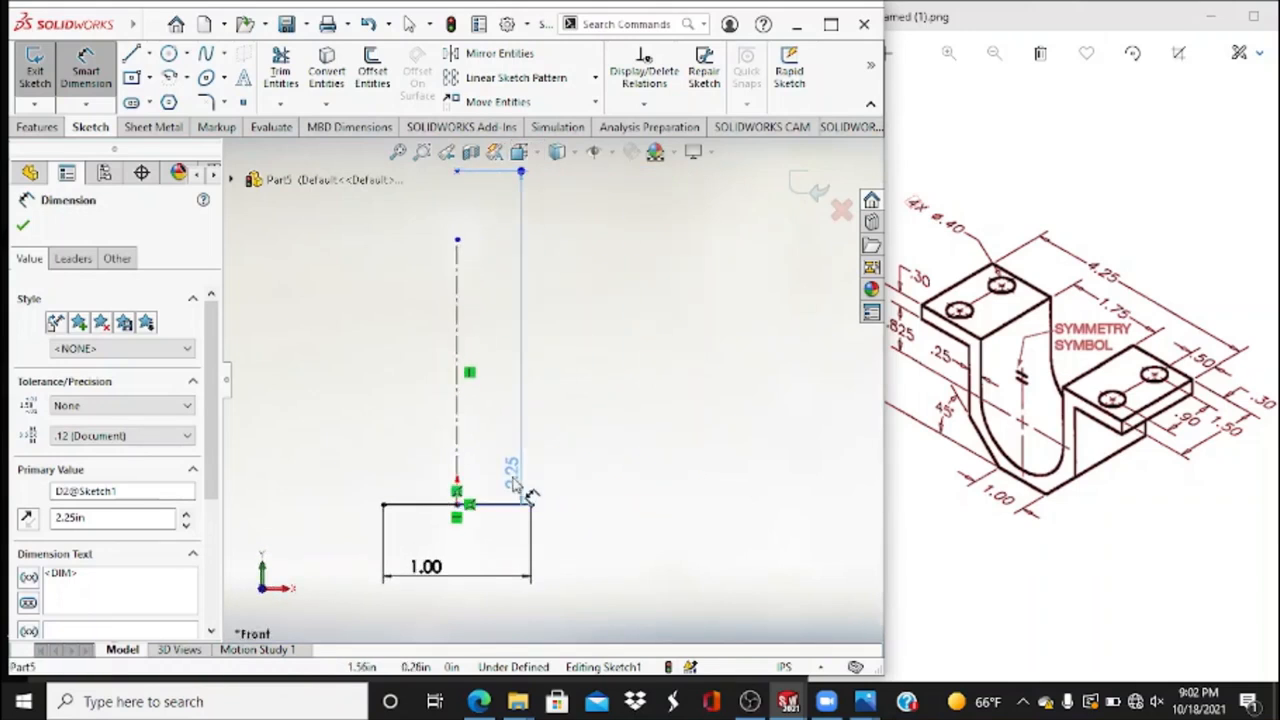
click(521, 153)
click(548, 232)
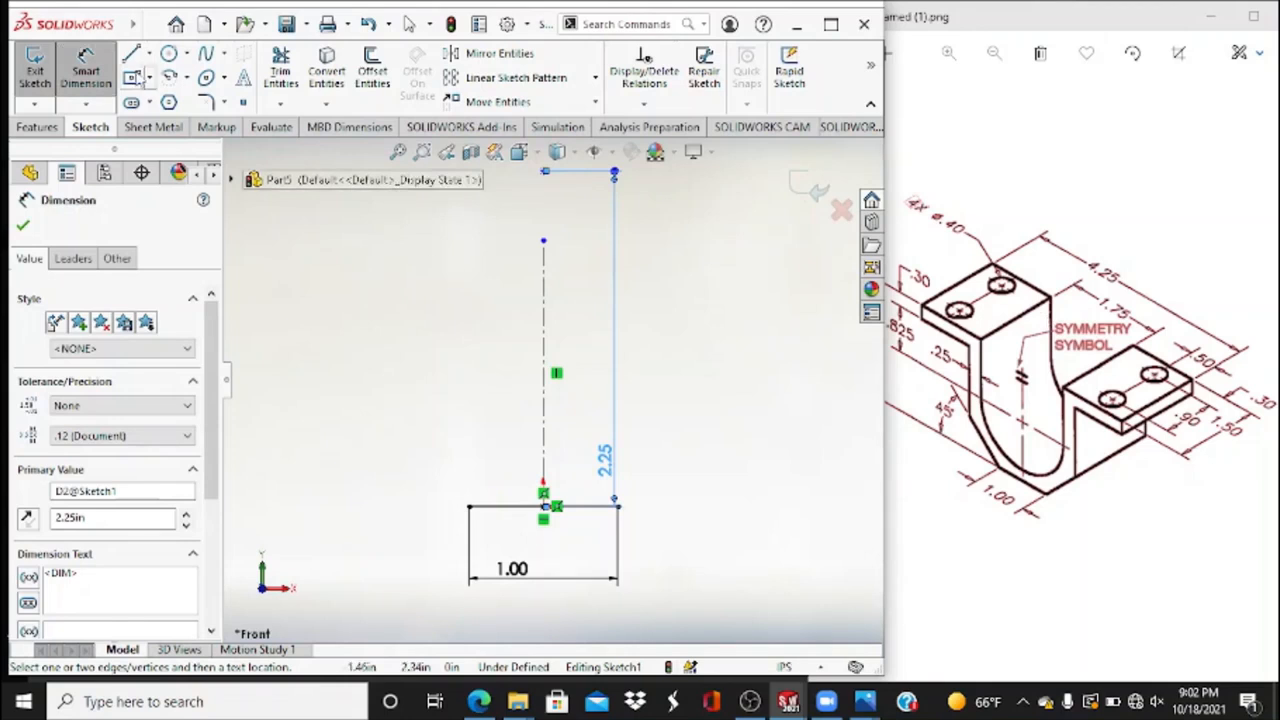
Place a sketch point level with and left of the point above the centerline, and dimension it 4.25/2 in horizontally from that point.
click(242, 102)
click(543, 172)
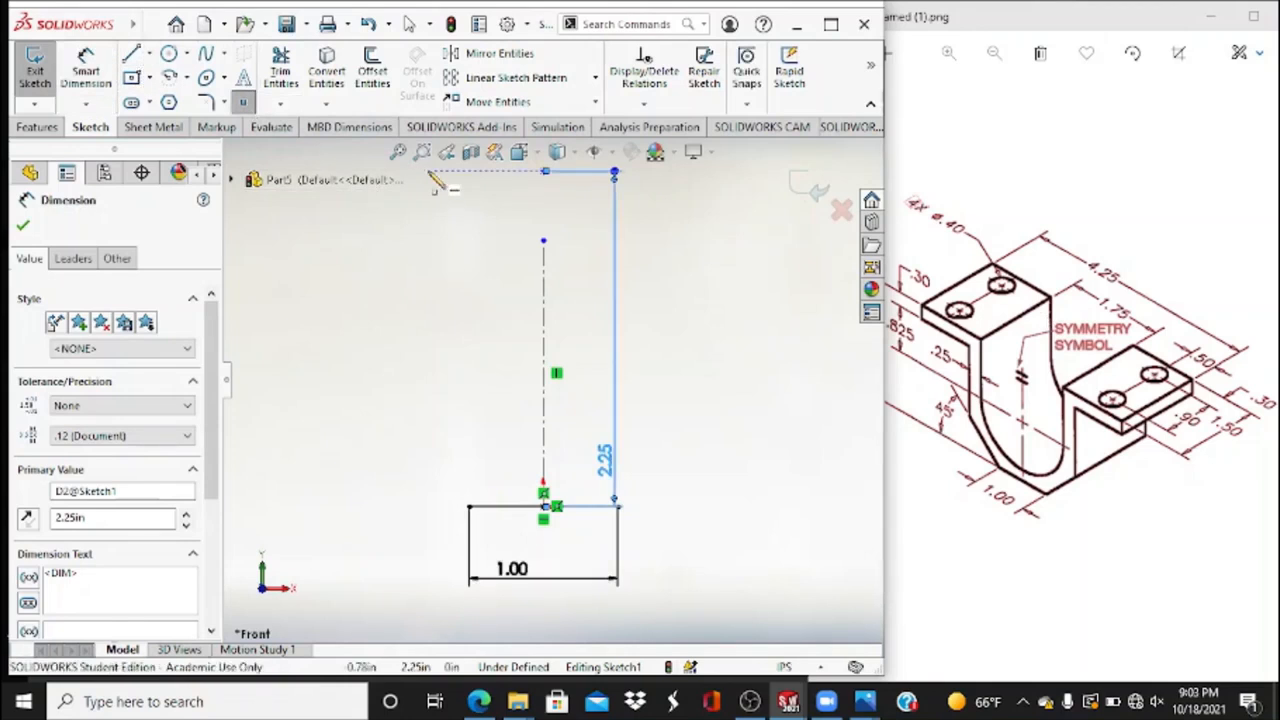
key(d)
click(428, 174)
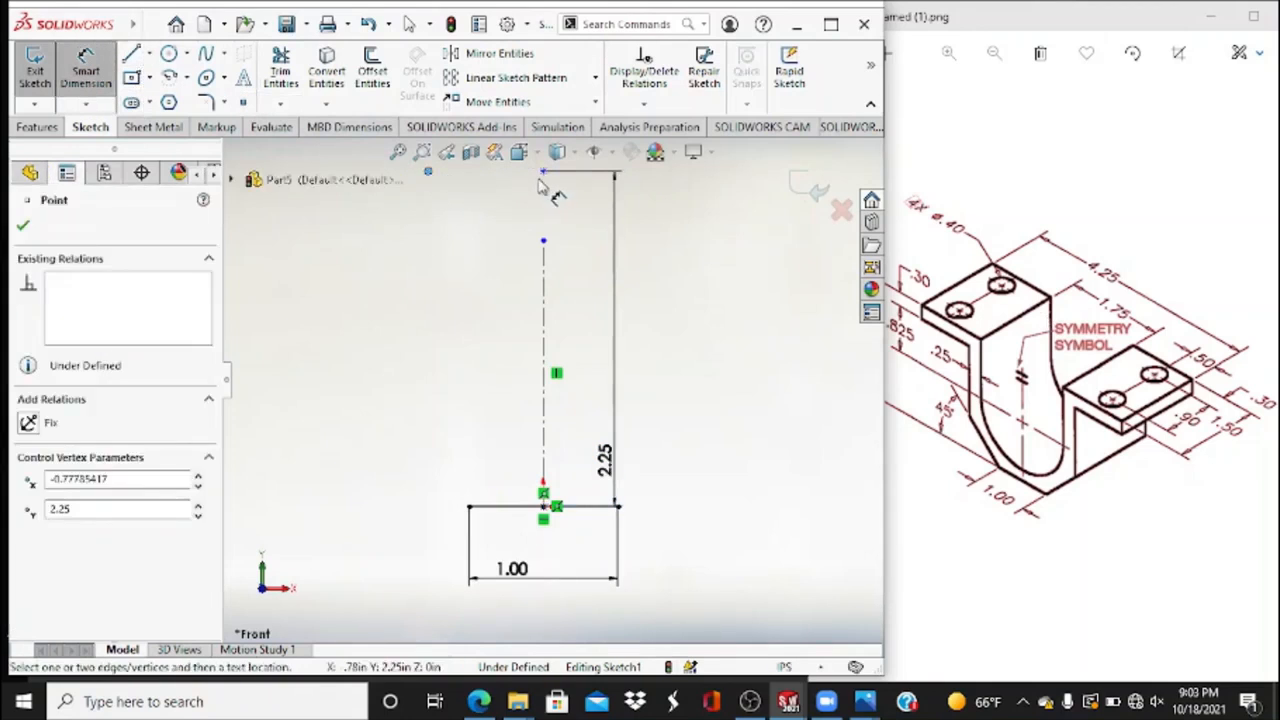
click(543, 172)
click(506, 207)
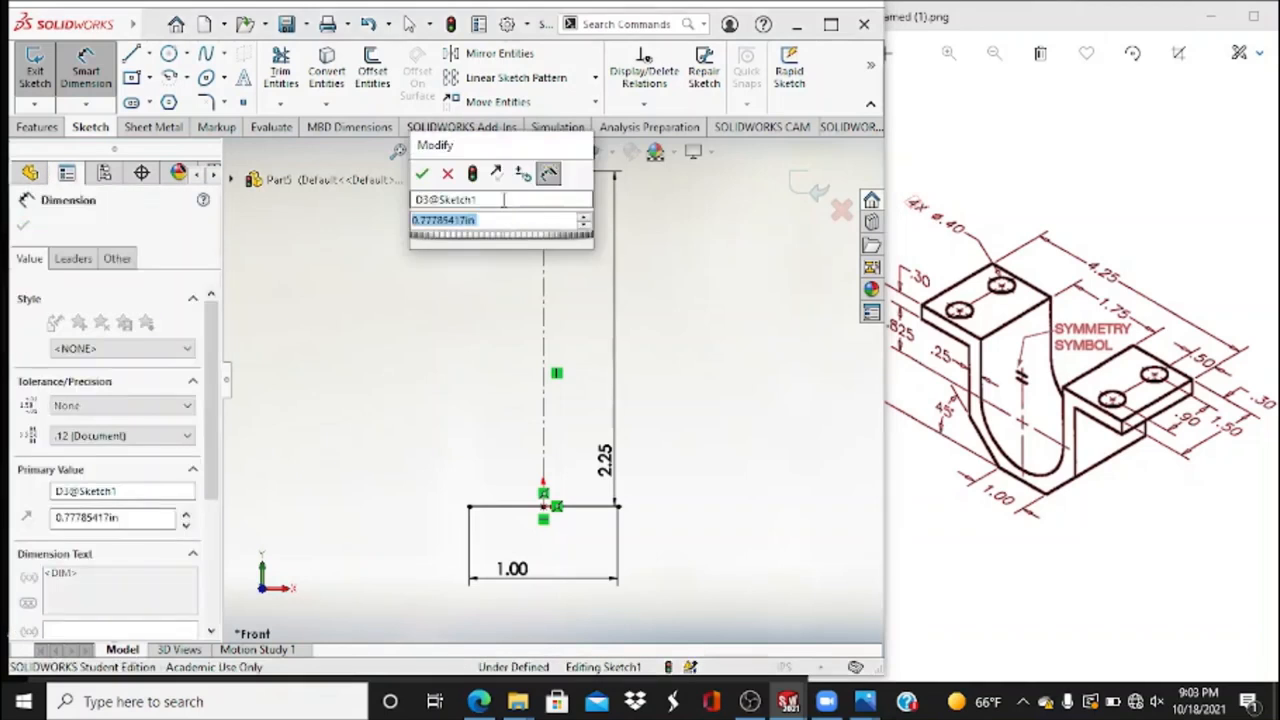
text(4.25/2)
key(Return)
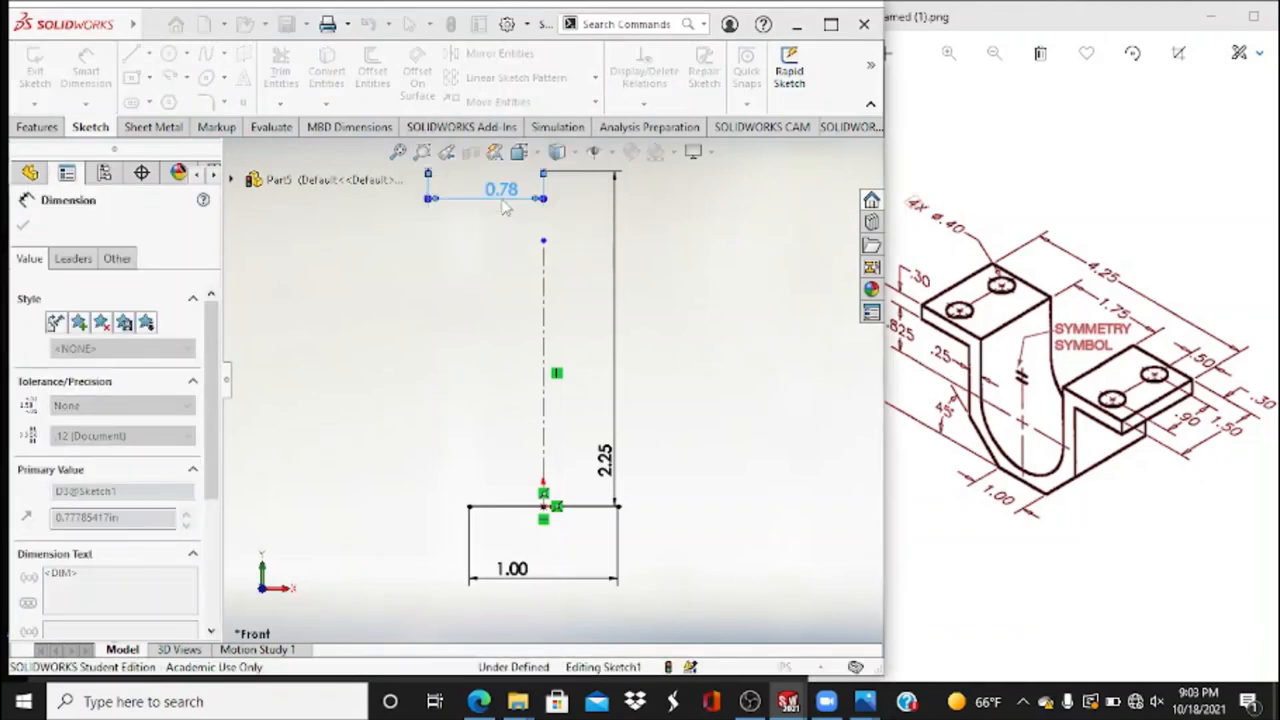
Place another sketch point between the two upper points at the same height and dimension it 1.75/2 in from the point above the centerline.
click(517, 155)
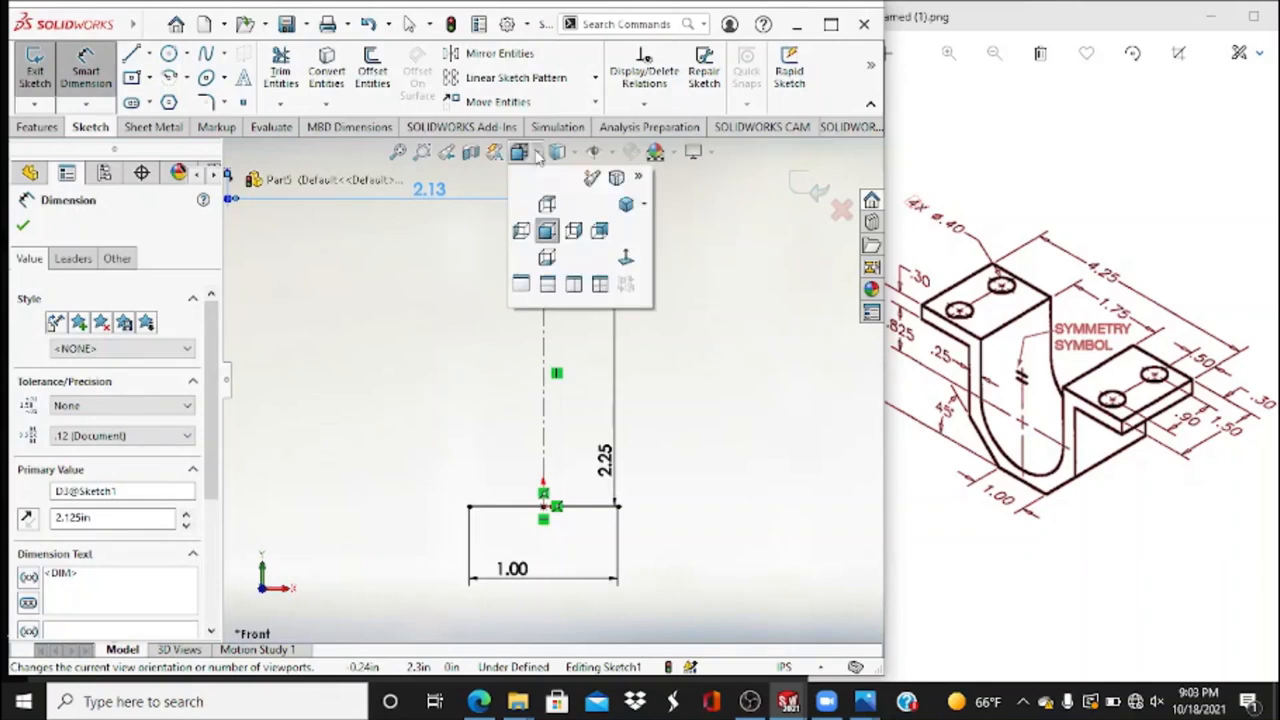
click(561, 250)
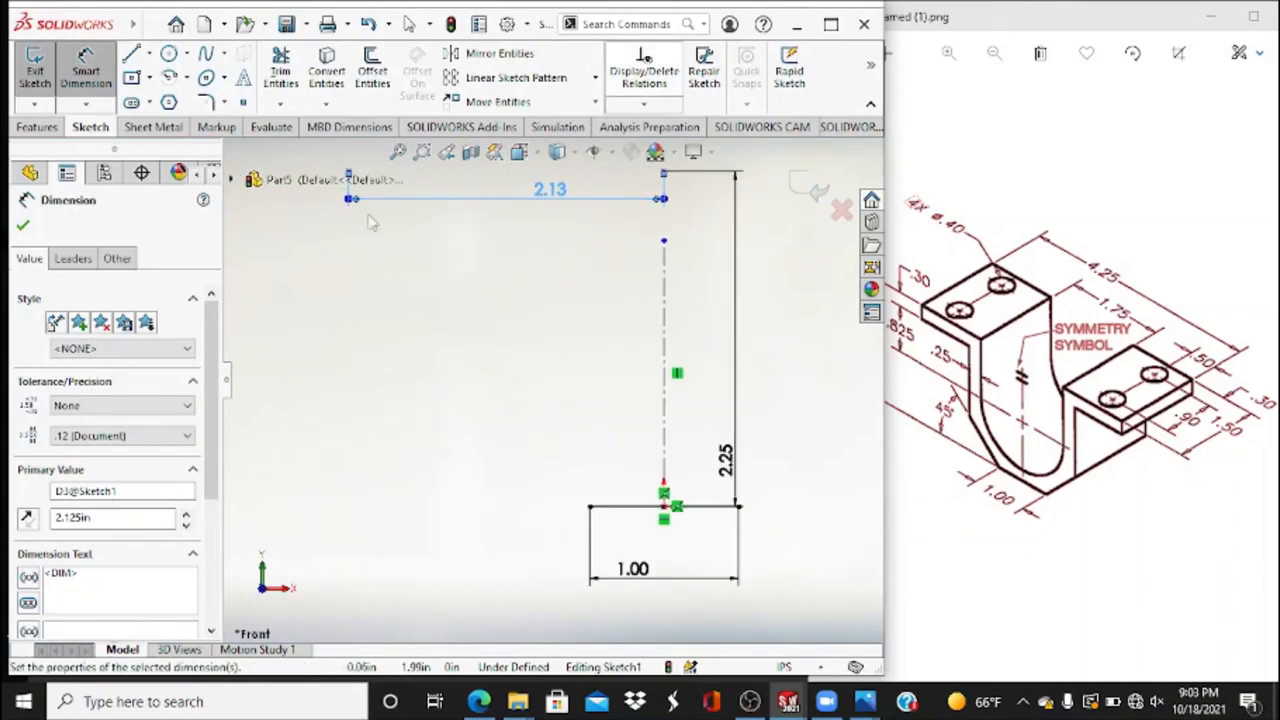
click(131, 53)
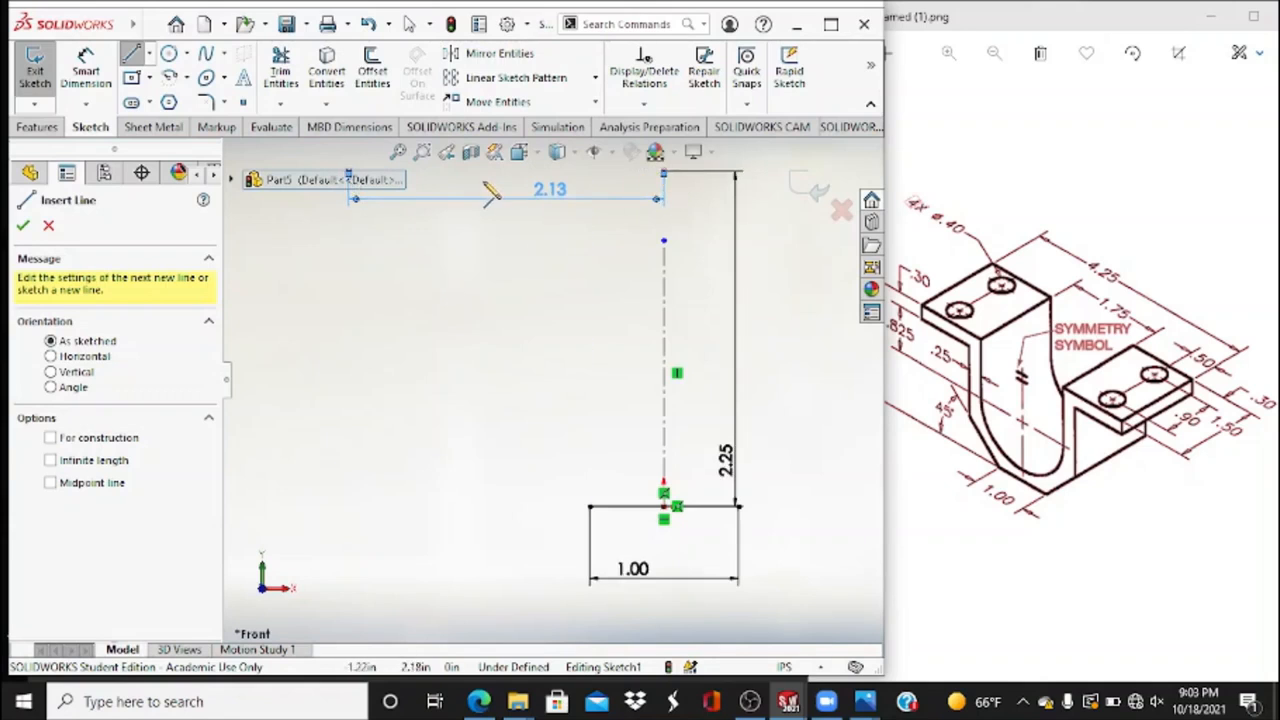
click(243, 102)
click(492, 172)
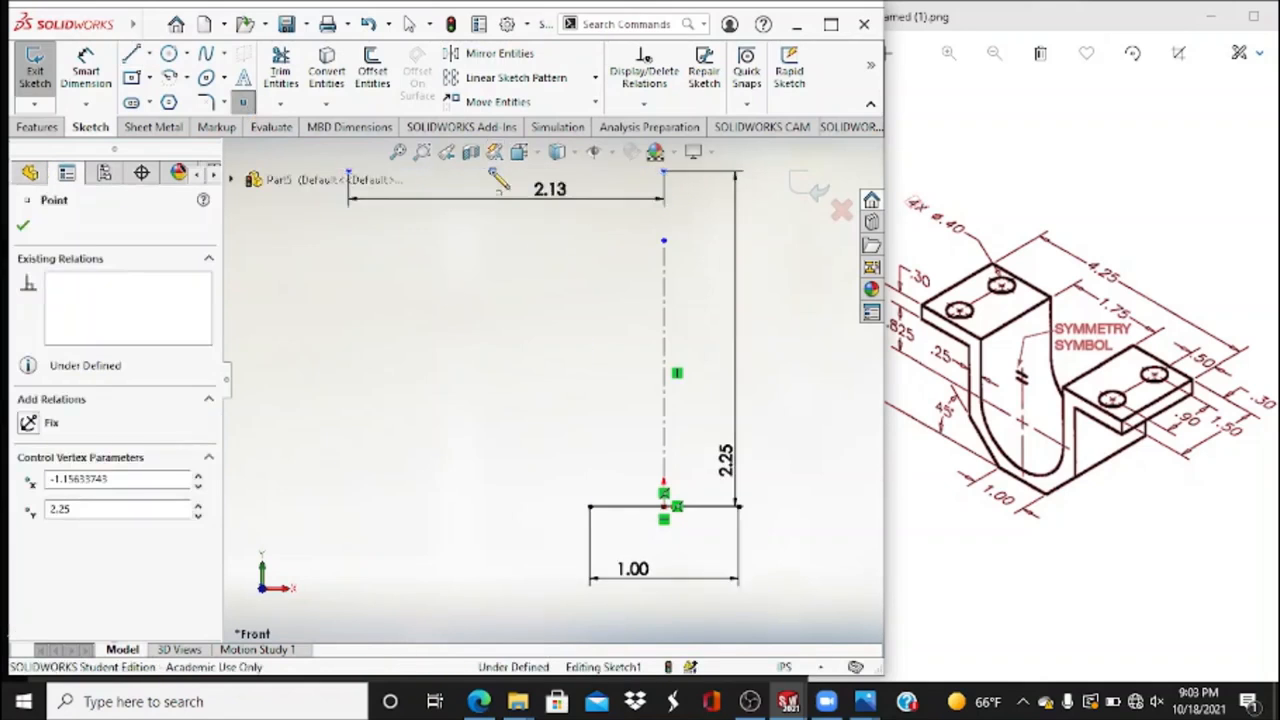
click(85, 70)
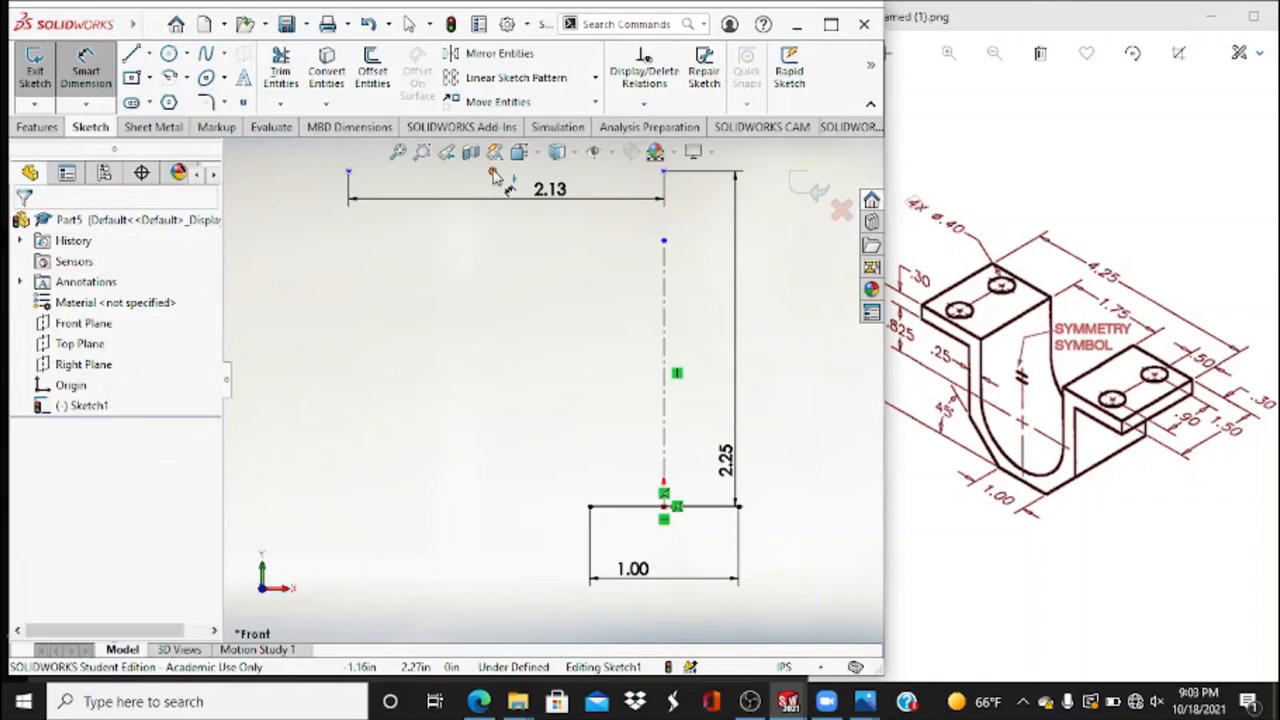
click(665, 175)
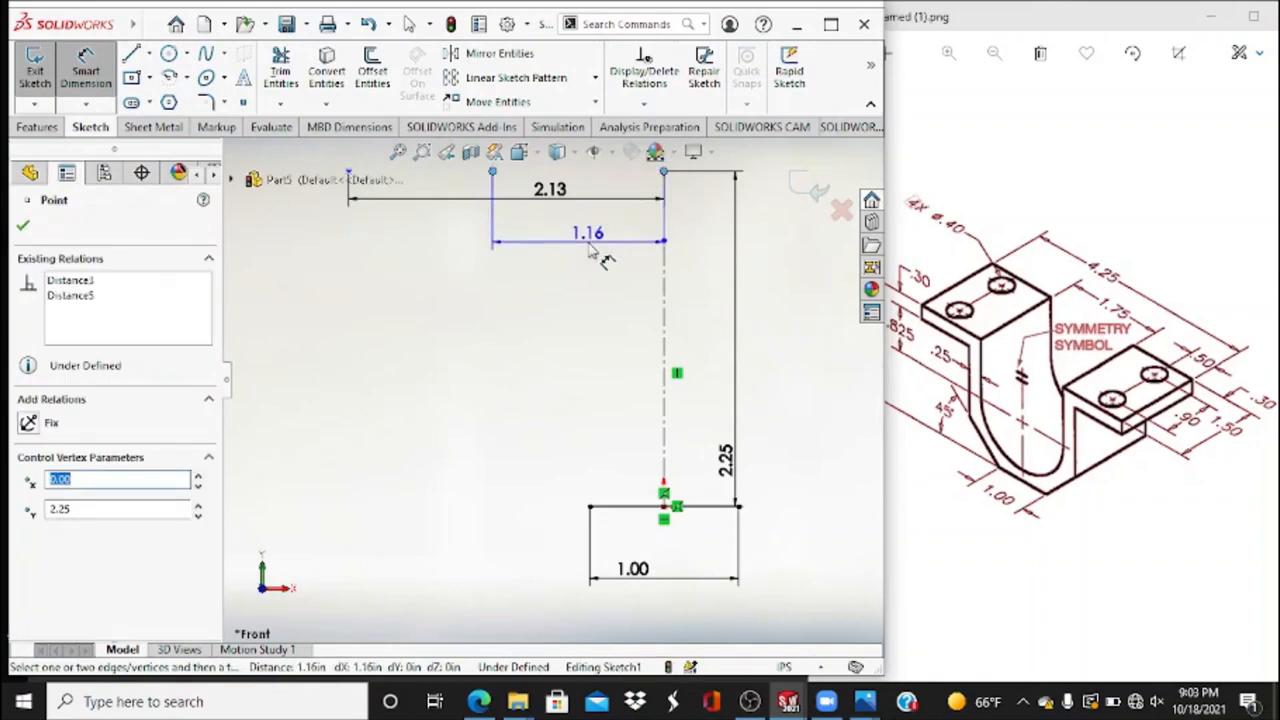
click(596, 252)
text(1.)
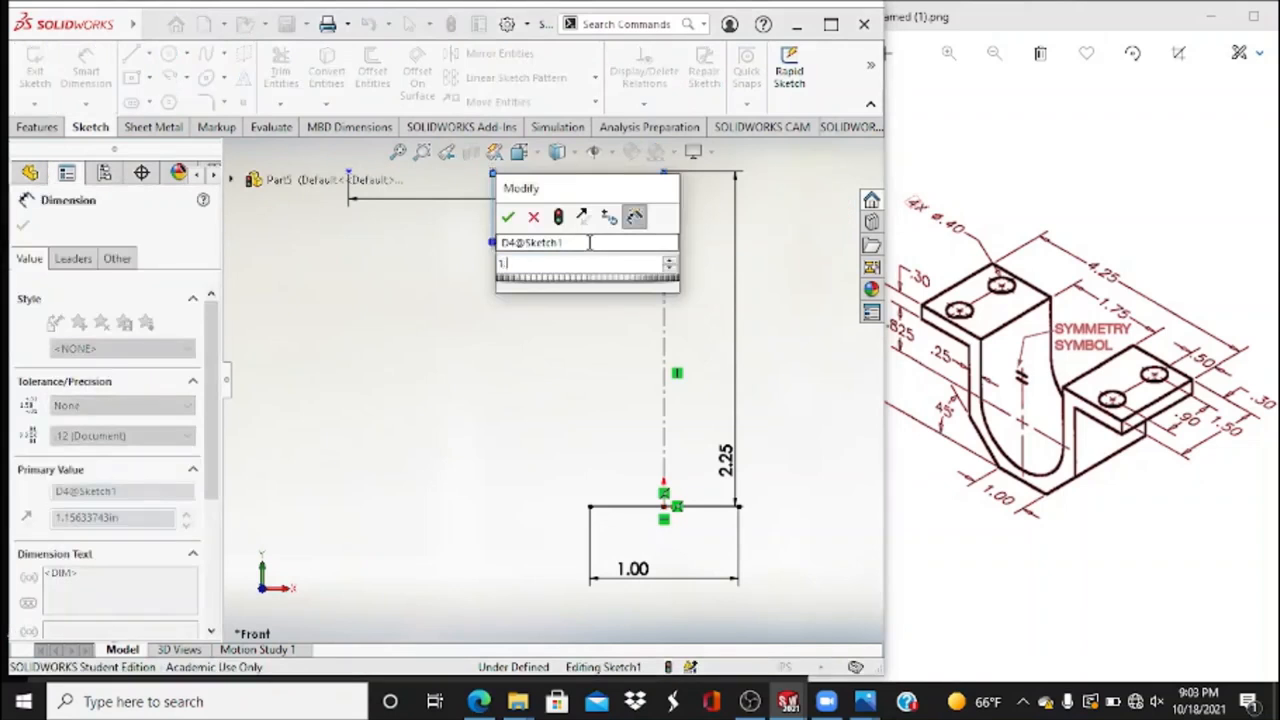
text(75/2)
key(Return)
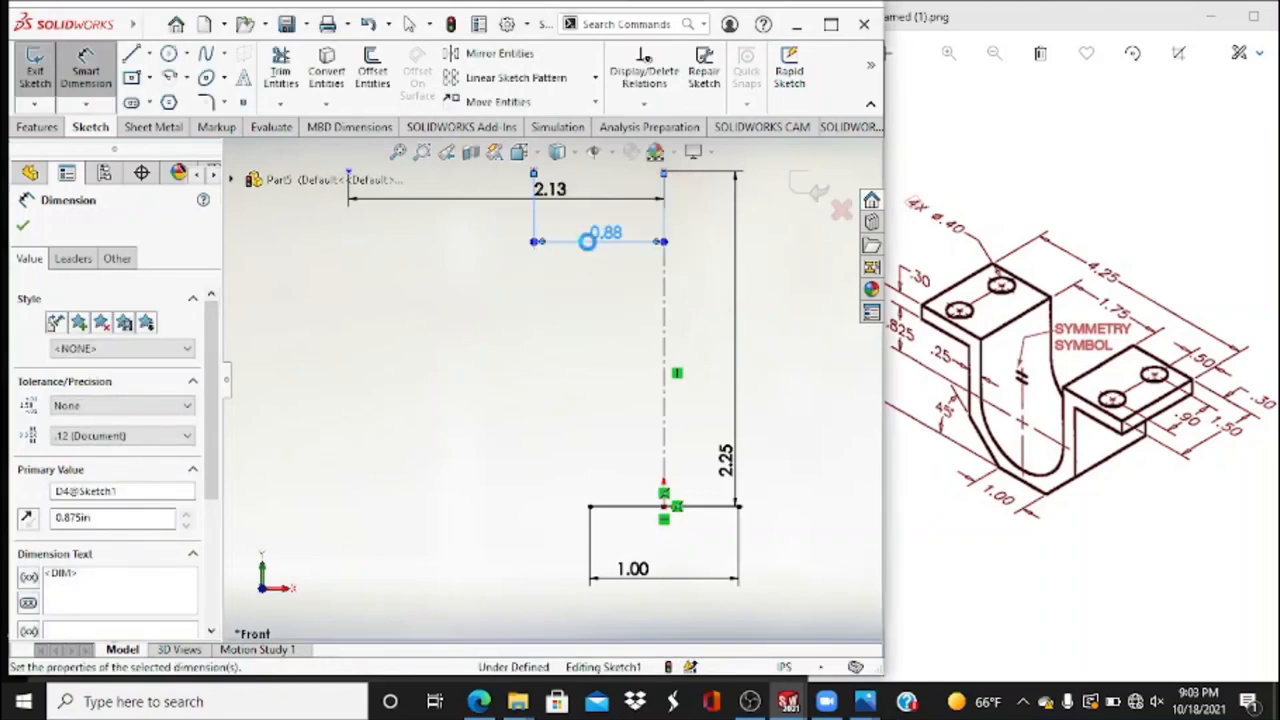
Draw a horizontal line from the middle upper point to the outer point, continuing with a vertical line about 0.30 in downward.
click(131, 55)
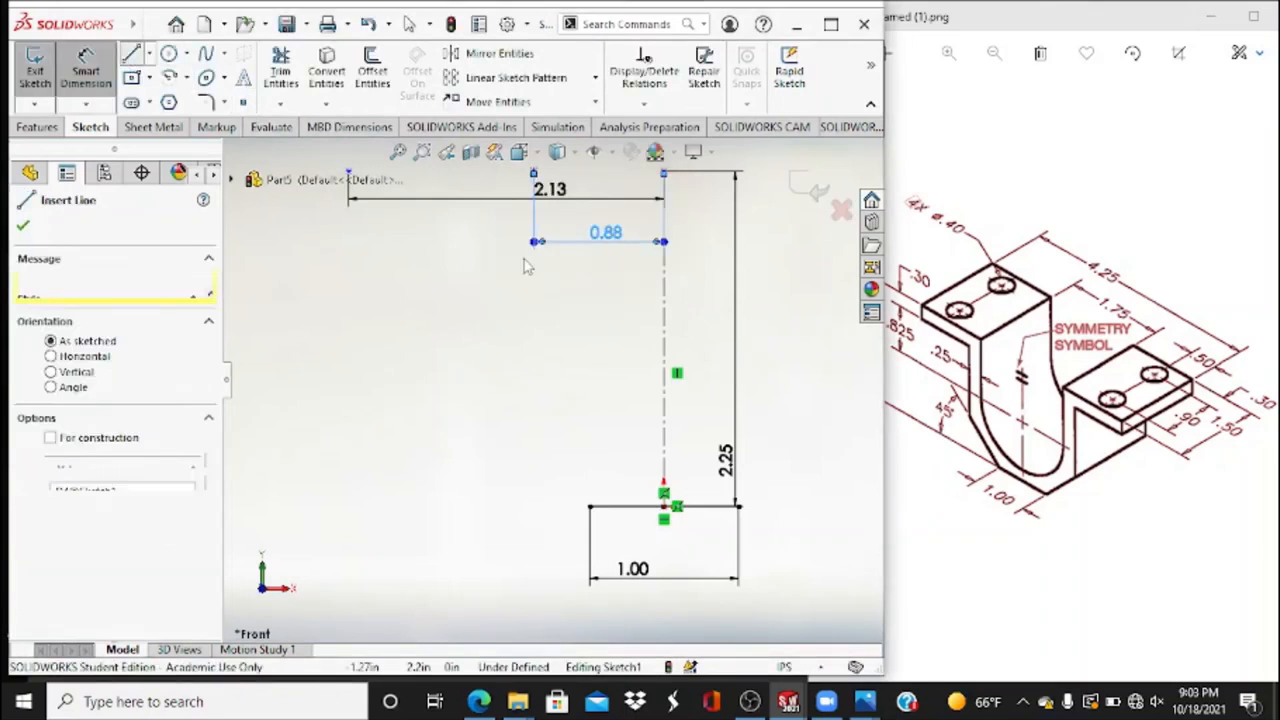
click(533, 173)
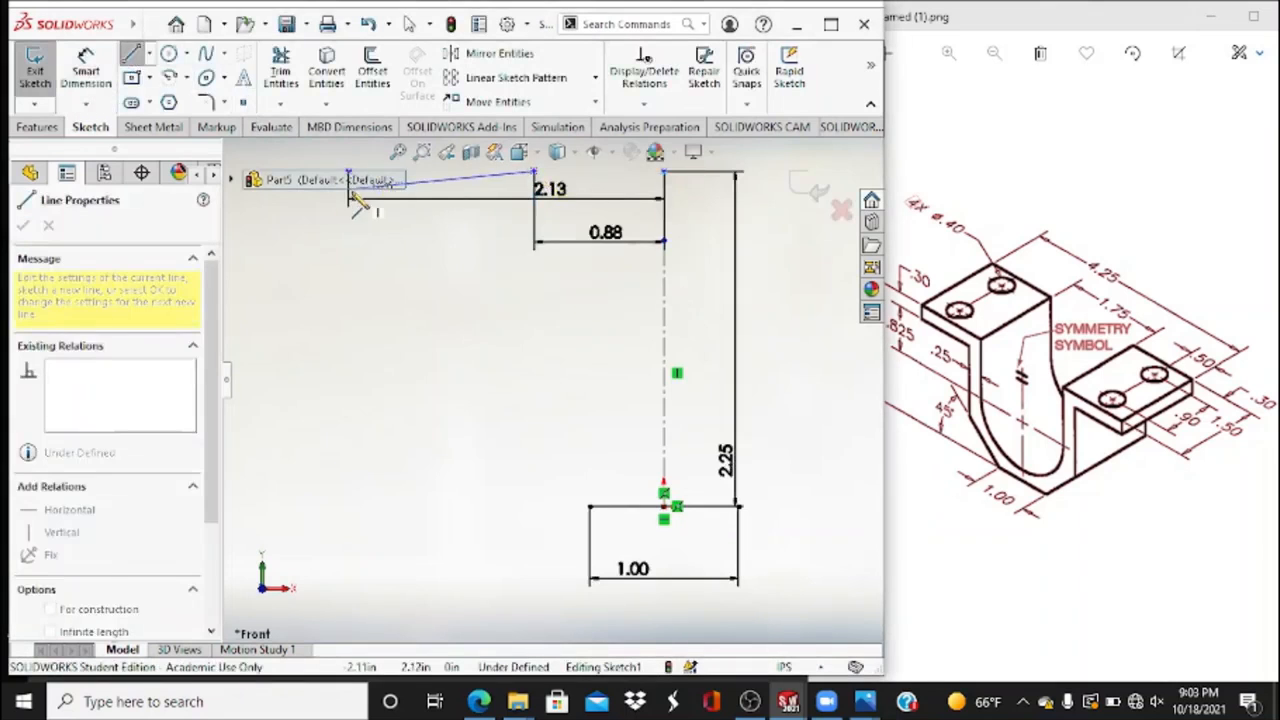
double_click(348, 175)
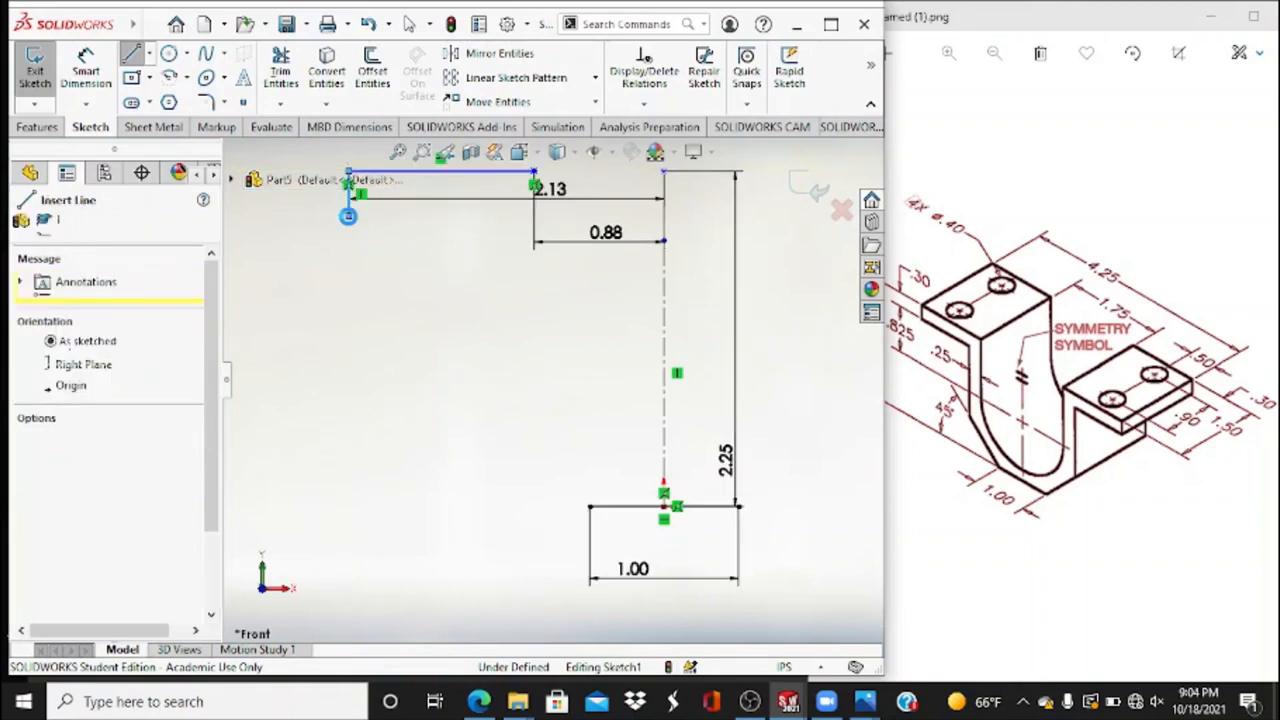
Dimension the short vertical line at the outer end of the flange 0.3 in long.
right_drag(332, 262, 326, 234)
click(350, 200)
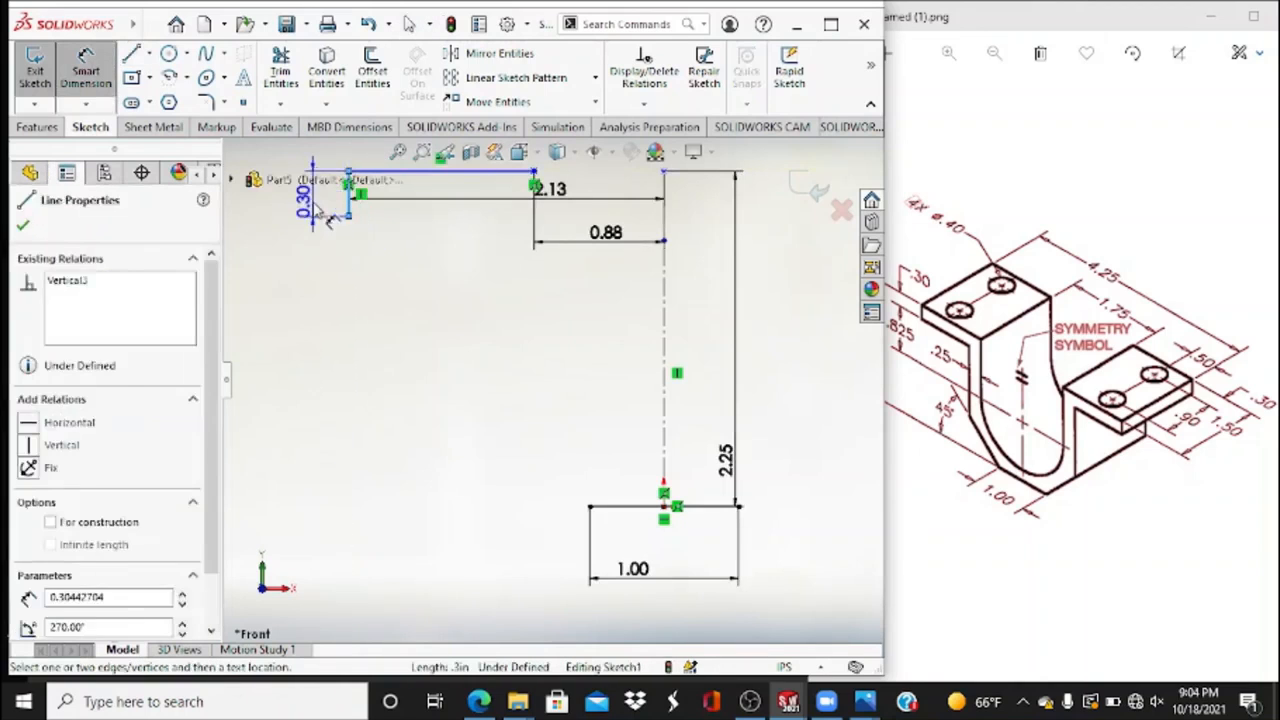
click(305, 205)
text(0.3)
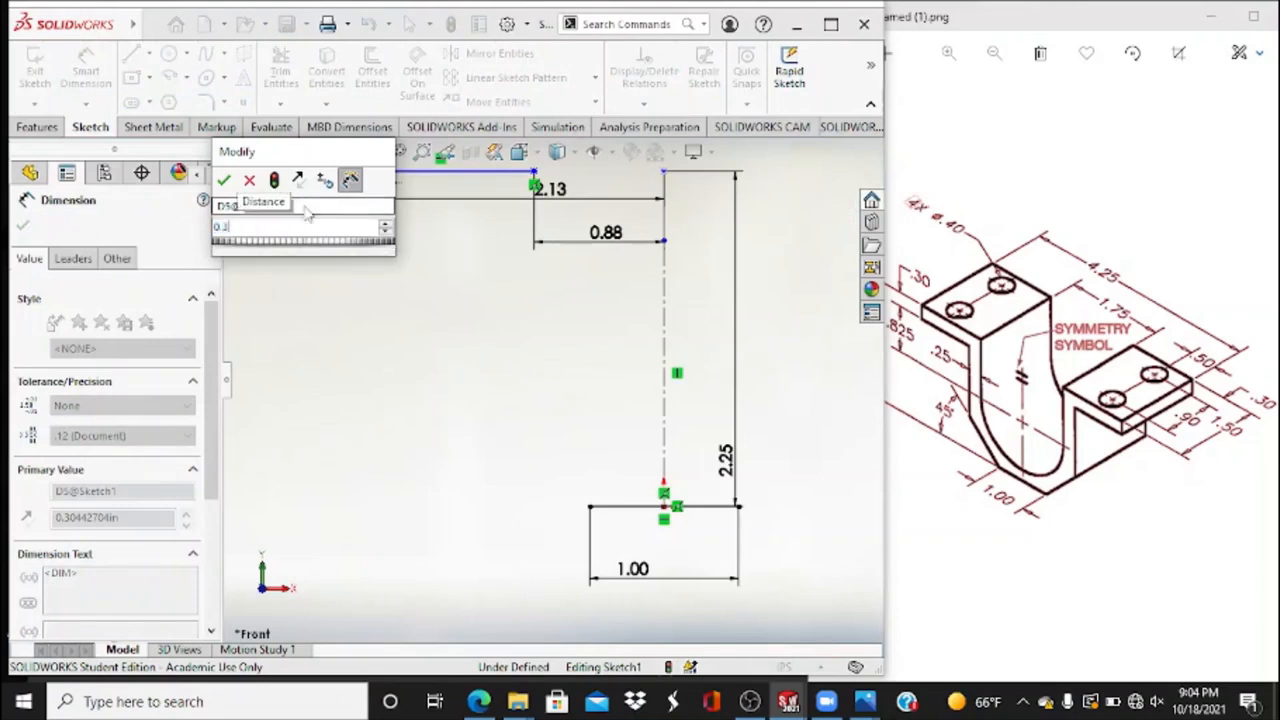
key(Return)
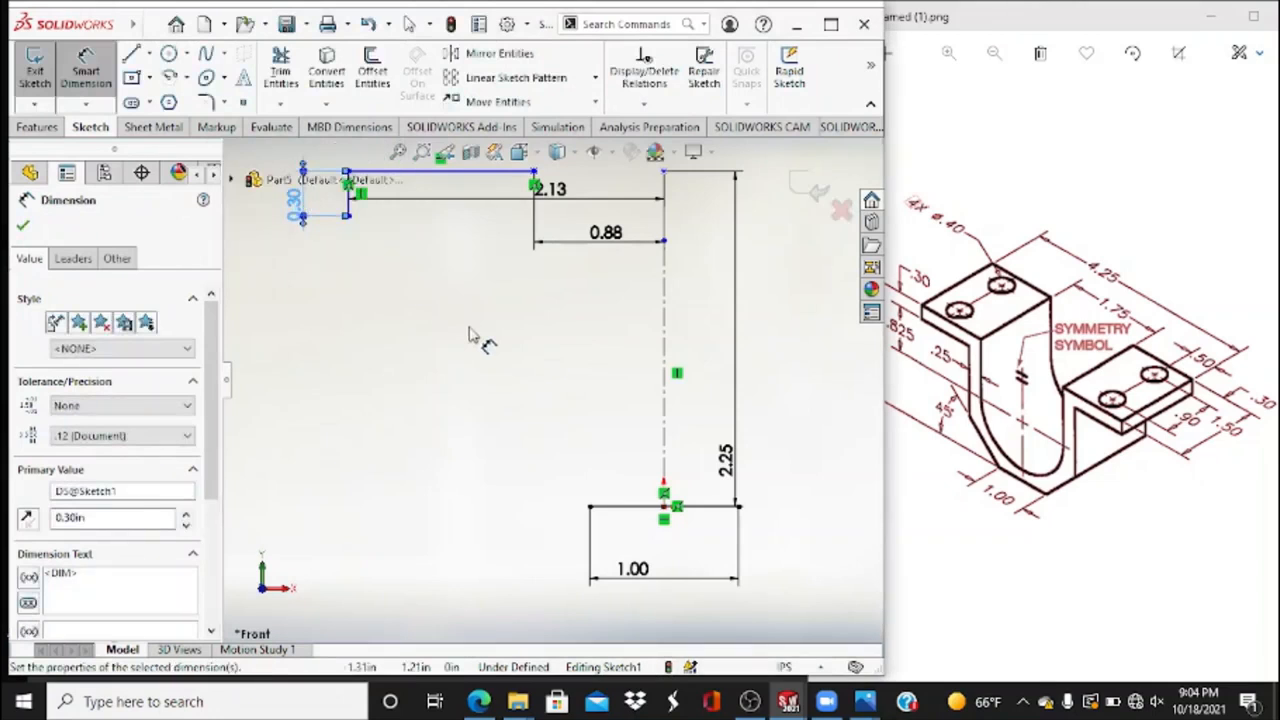
click(937, 350)
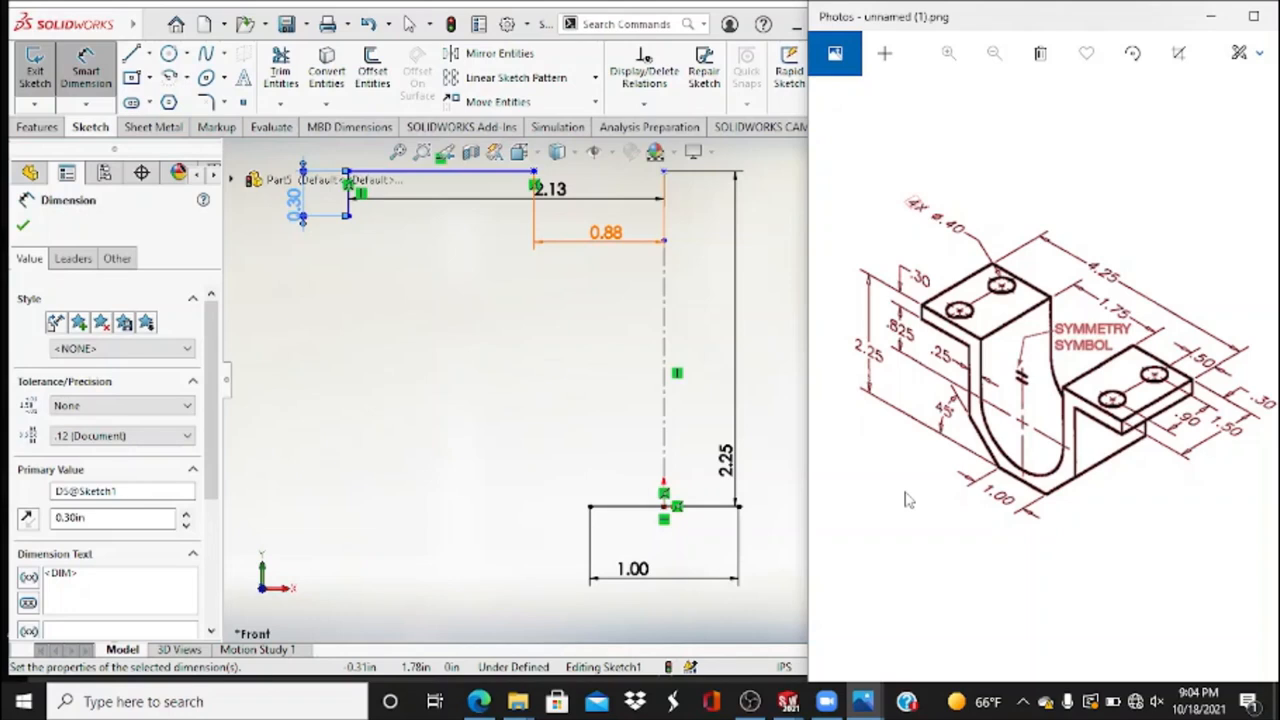
click(790, 355)
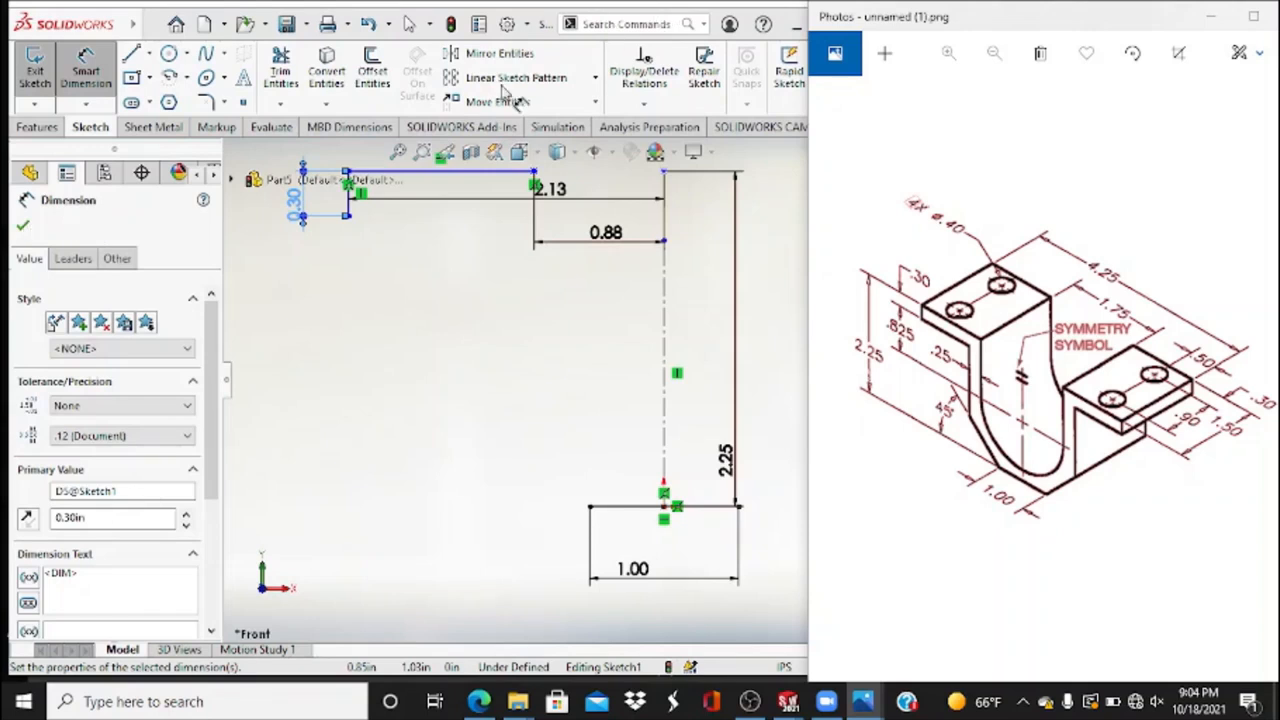
key(Escape)
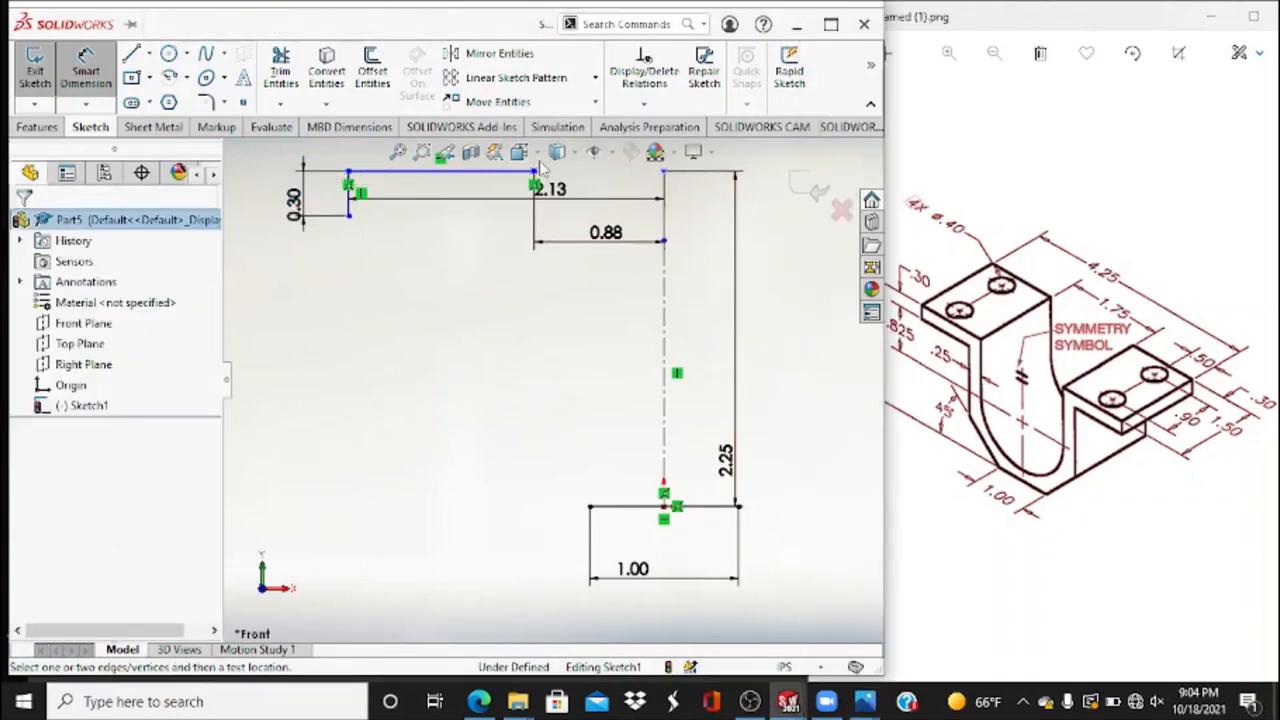
click(86, 65)
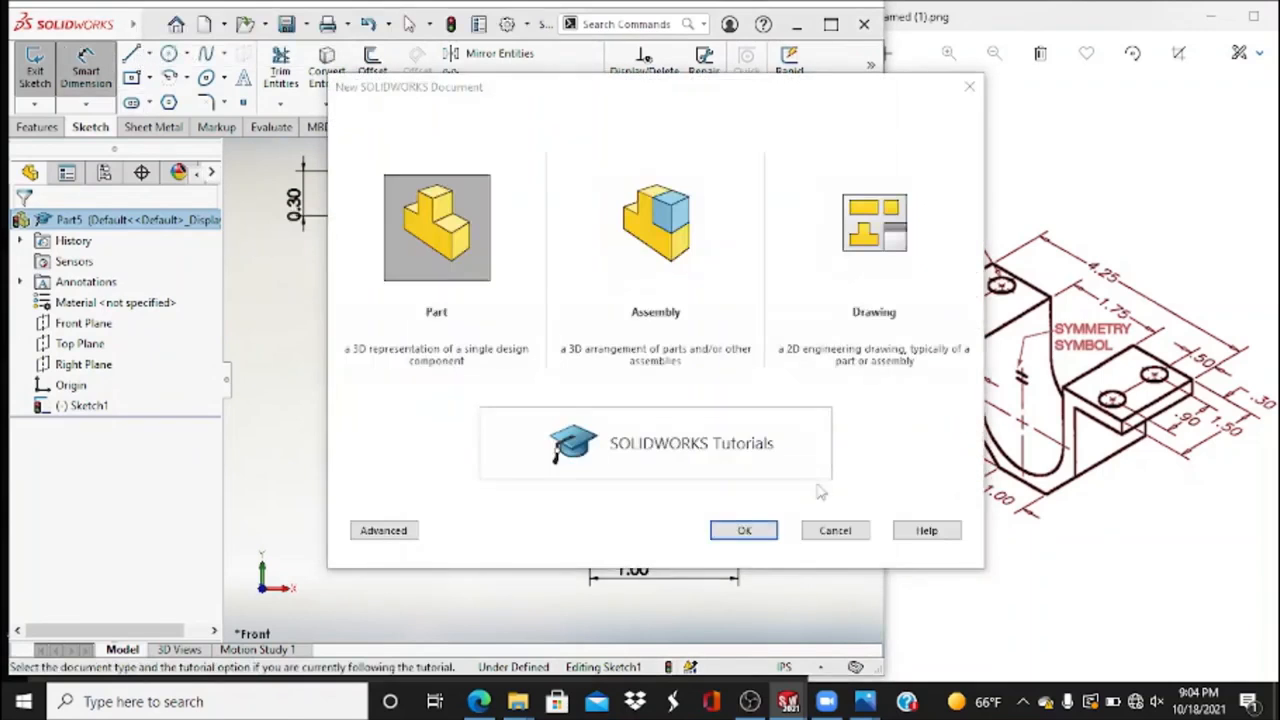
Draw a vertical line about 0.98 in long downward from the inner end of the flange's top line.
mouse_move(108, 36)
click(131, 55)
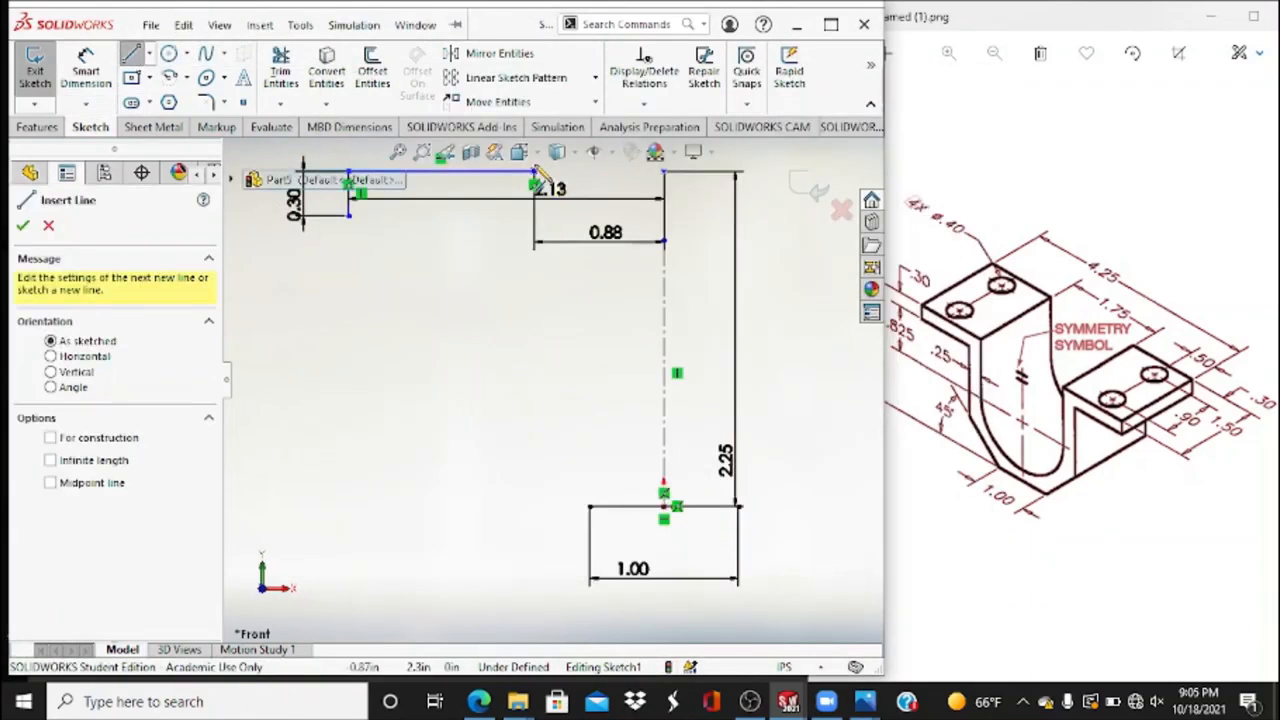
click(534, 186)
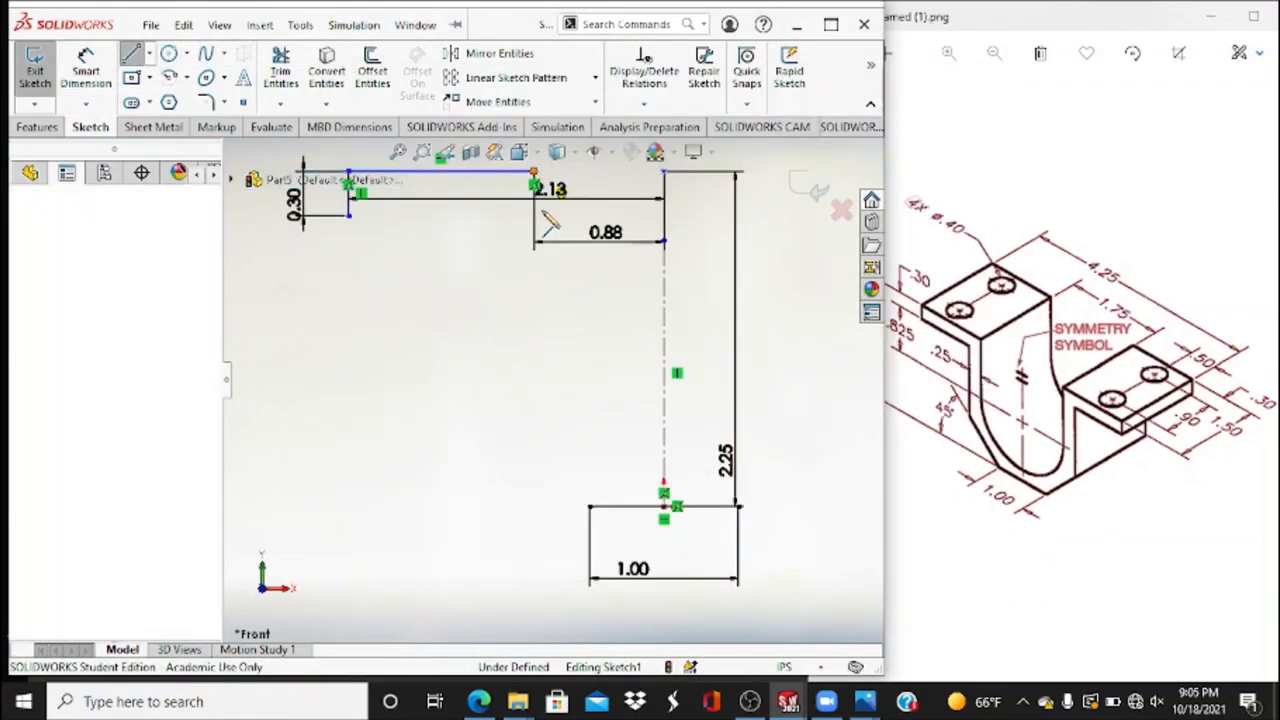
click(534, 318)
key(Escape)
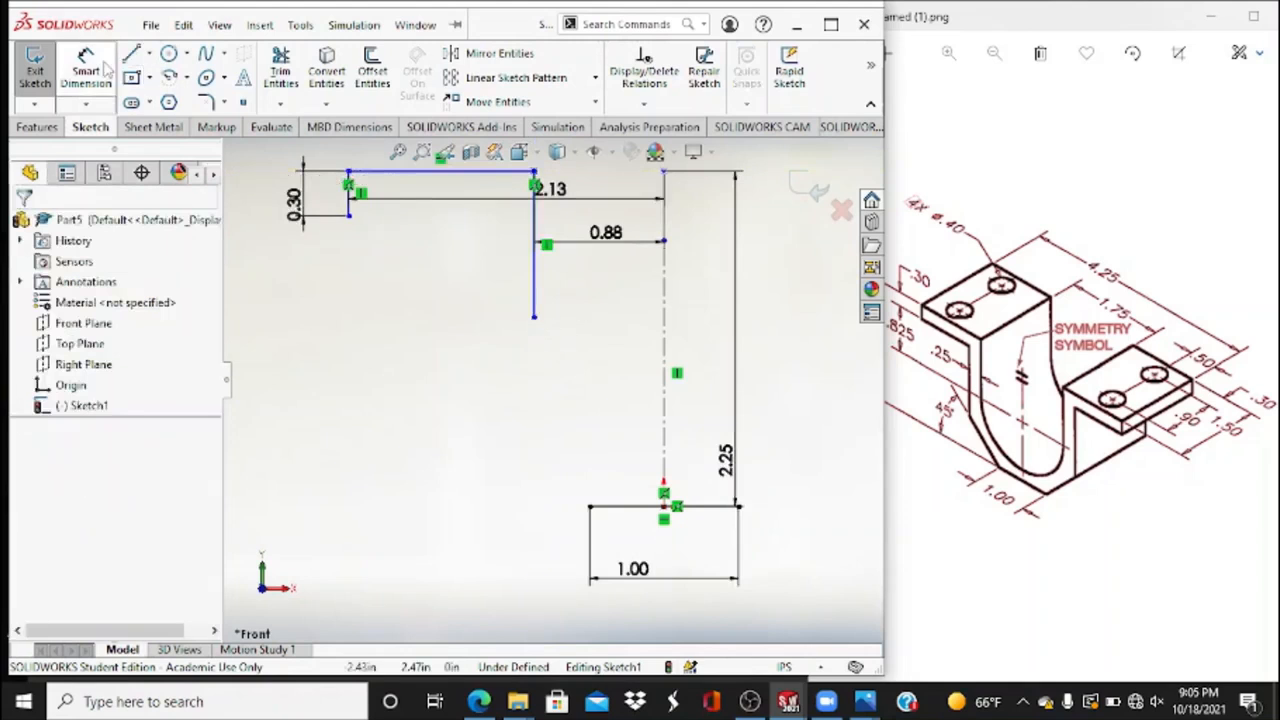
Dimension the inner vertical line 0.825 in long.
click(86, 68)
click(540, 287)
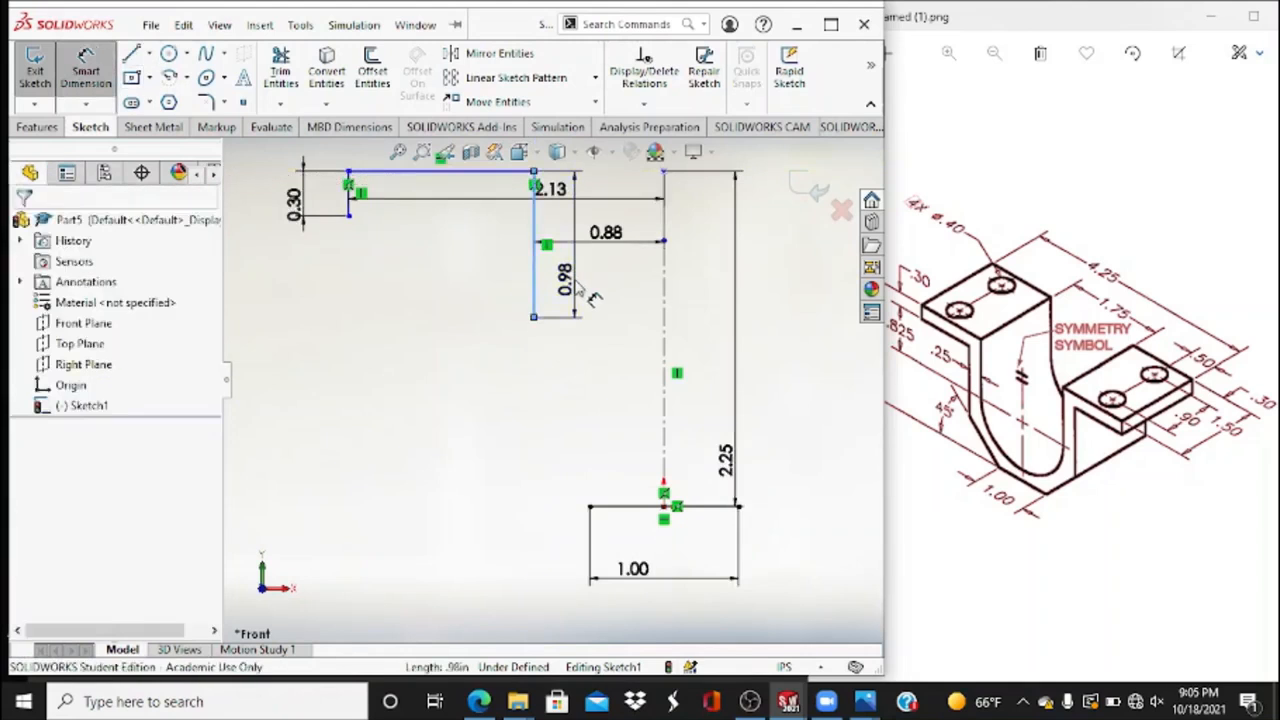
click(575, 287)
text(0.825)
key(Return)
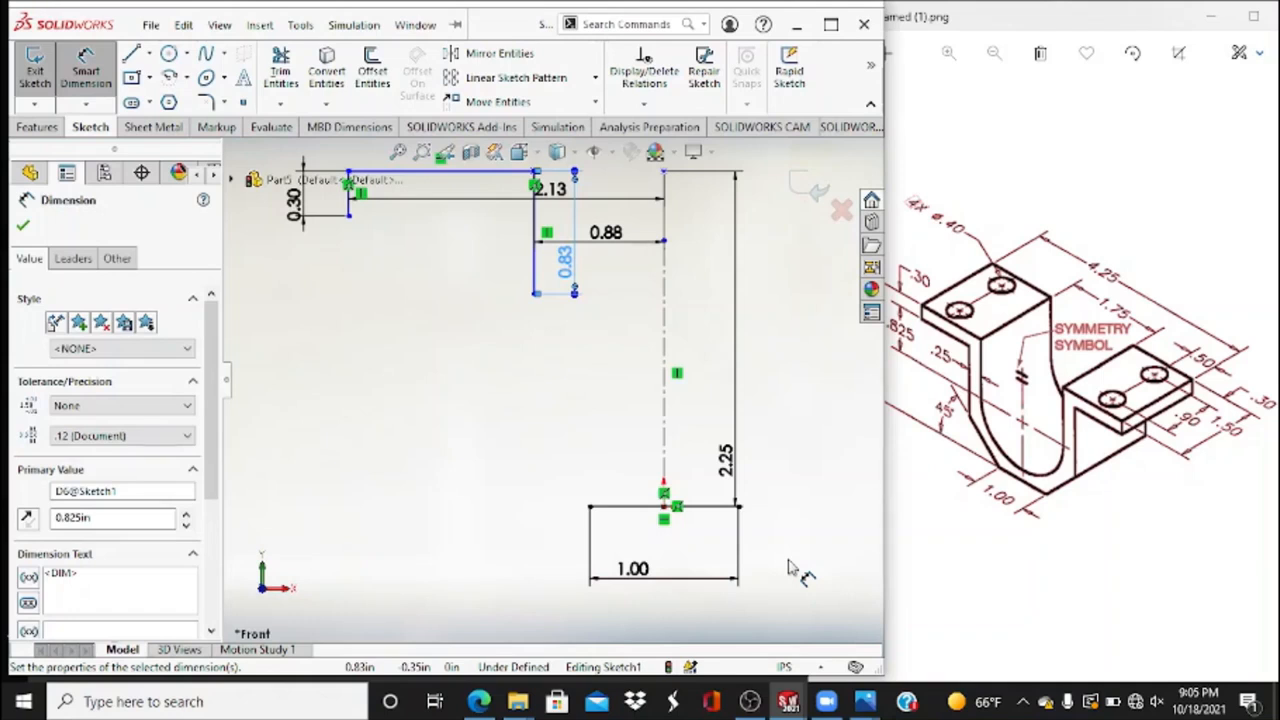
Draw a circle centered on the centerline, level with the inner vertical line's lower end and passing through that endpoint.
click(169, 53)
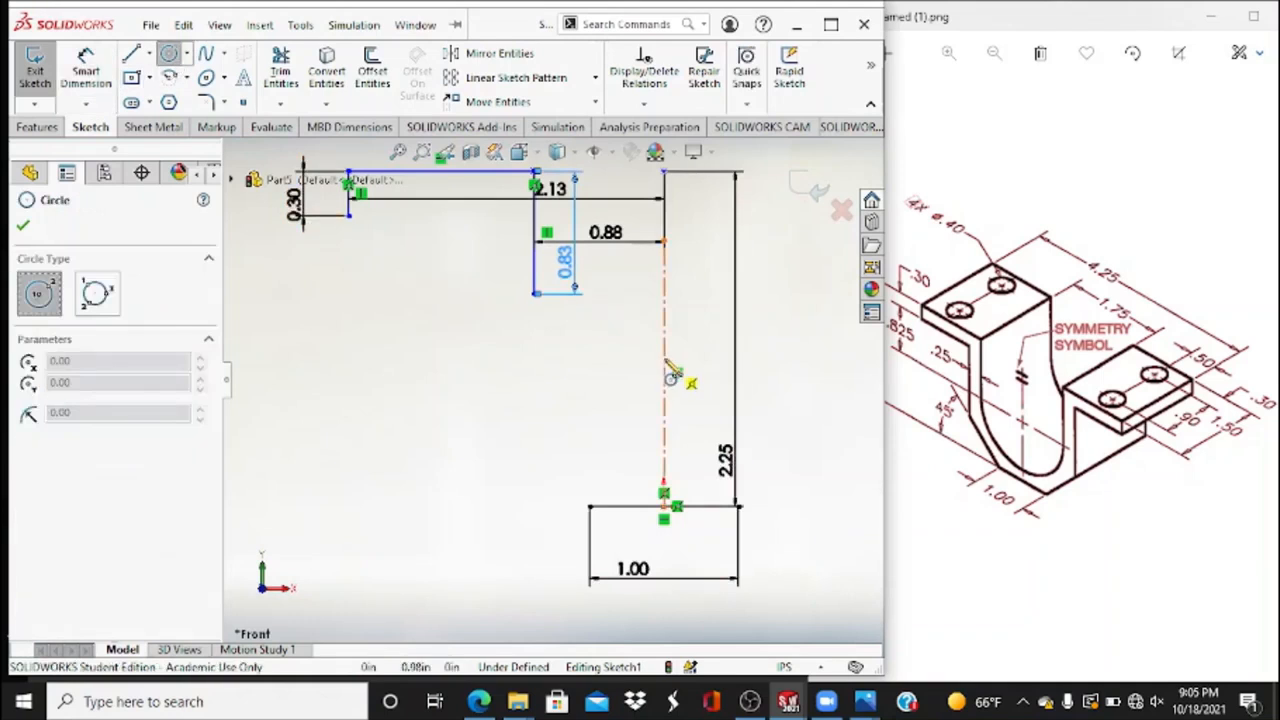
click(664, 293)
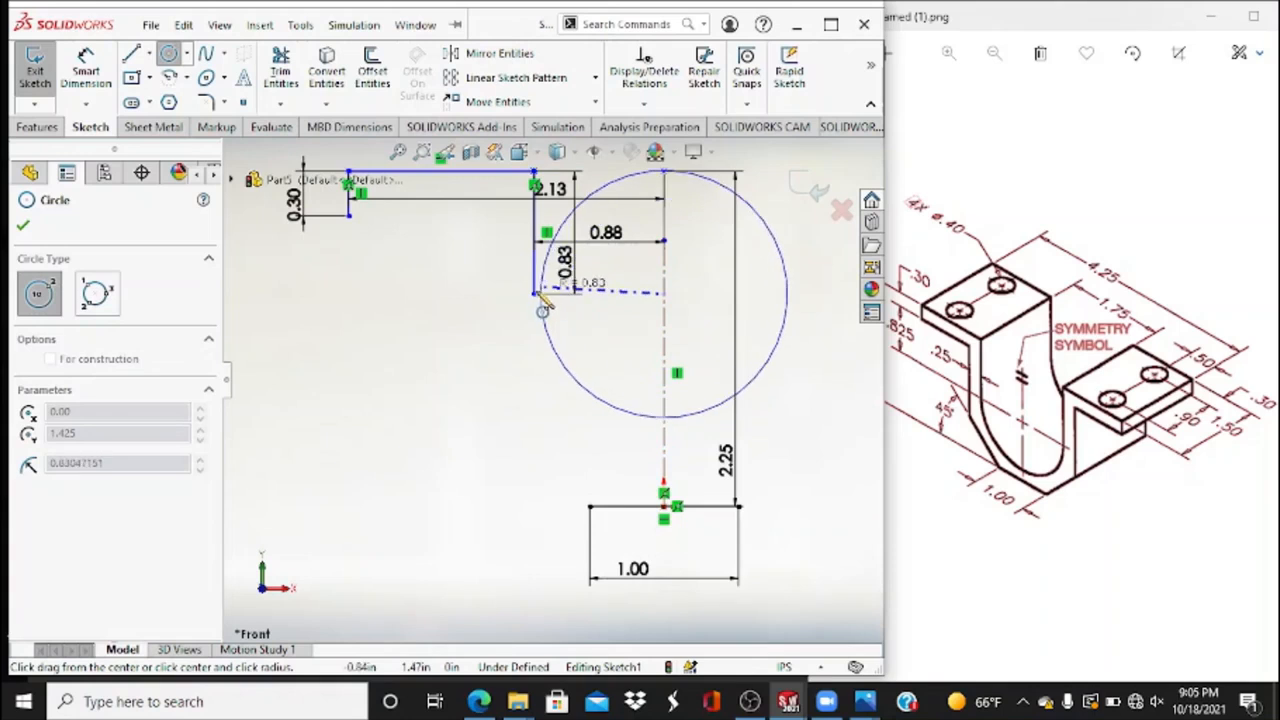
click(533, 296)
click(85, 72)
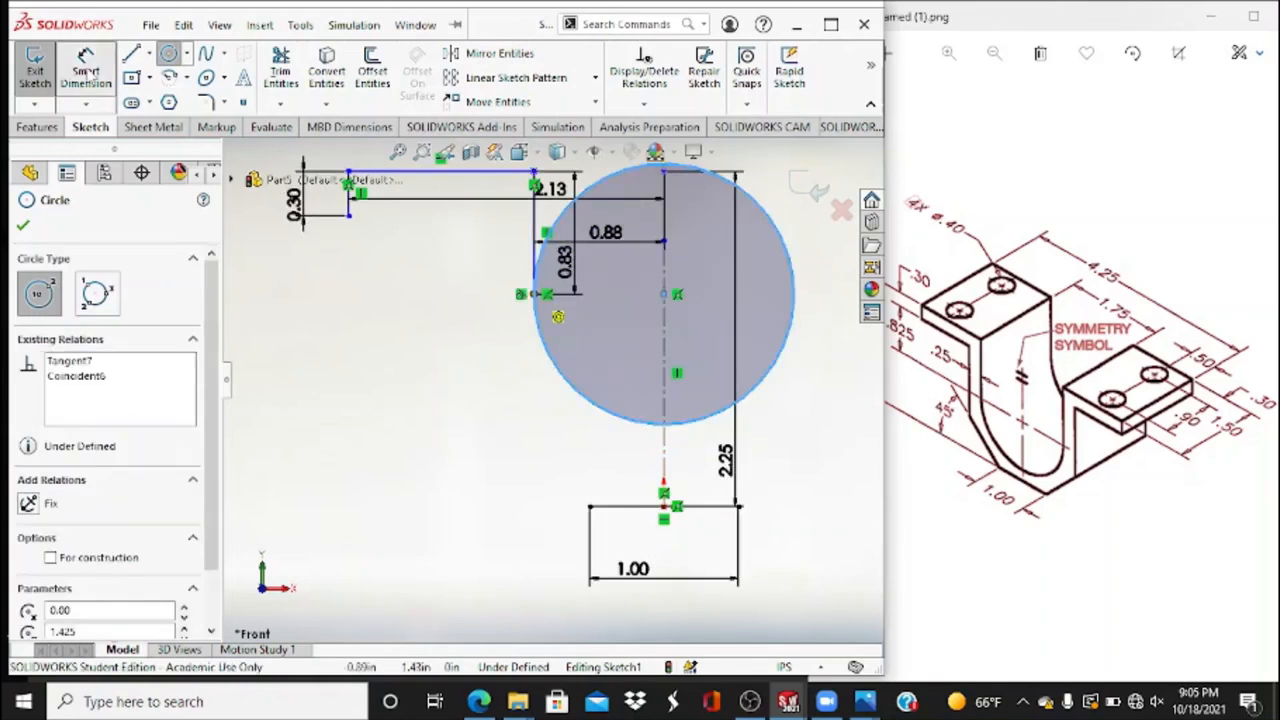
click(535, 396)
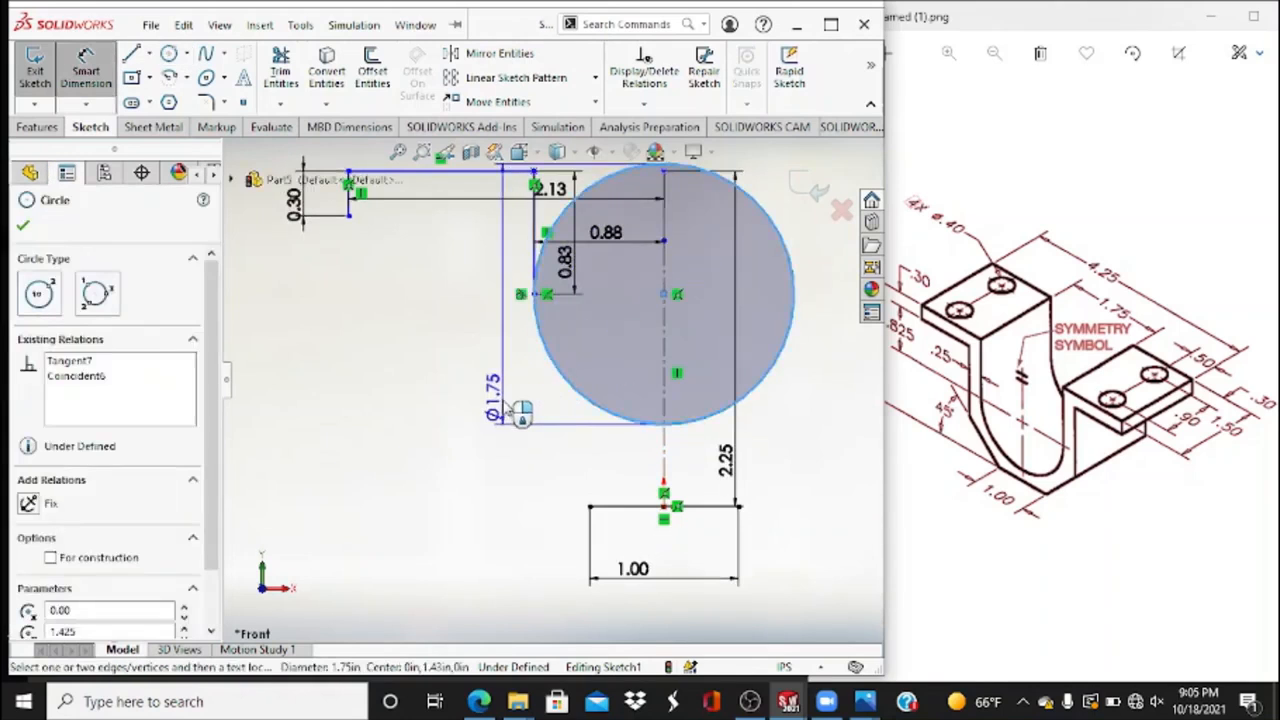
key(Escape)
Place a point at the circle's lowest quadrant and trim the circle down to its lower-left quarter arc.
click(281, 72)
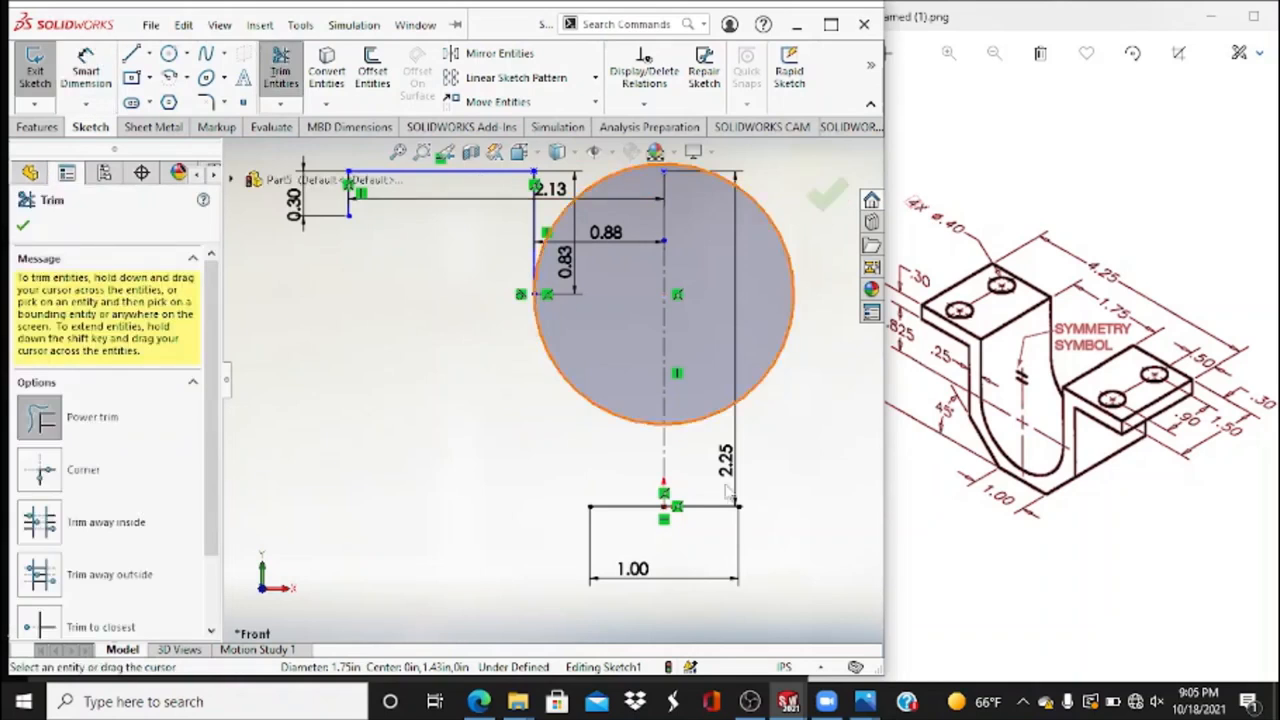
click(243, 102)
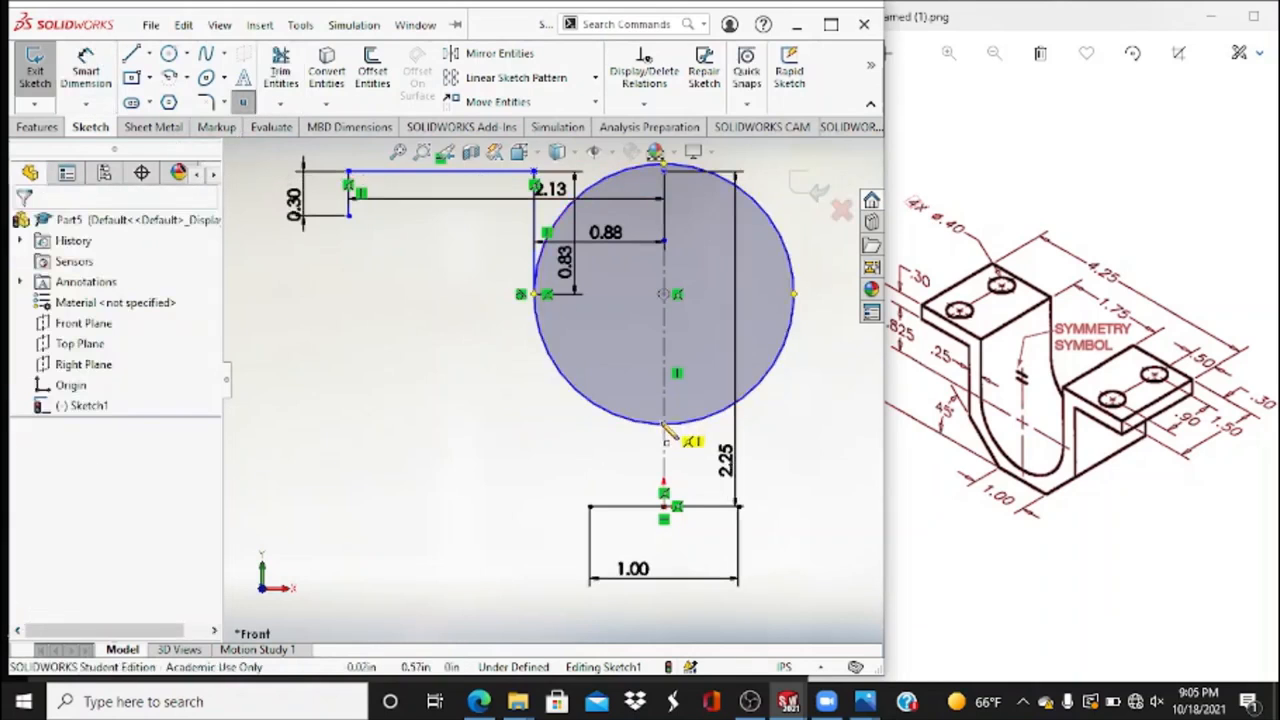
click(664, 424)
click(88, 76)
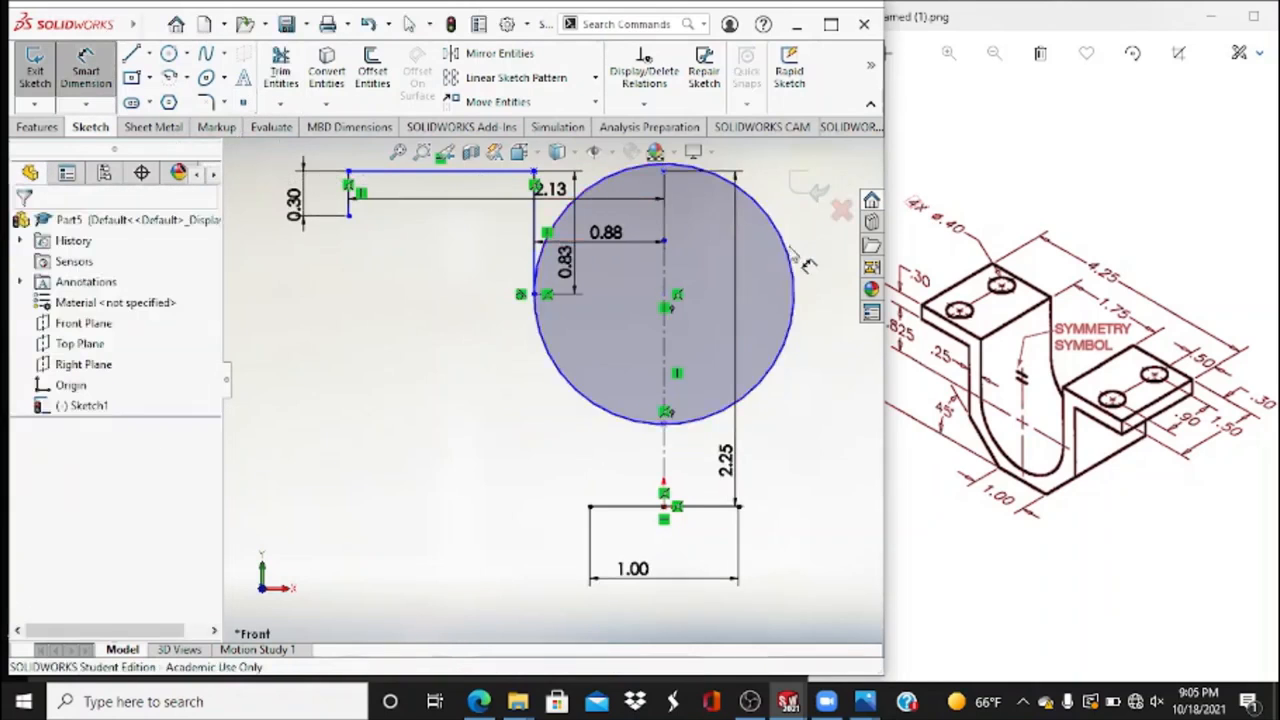
click(281, 72)
click(792, 266)
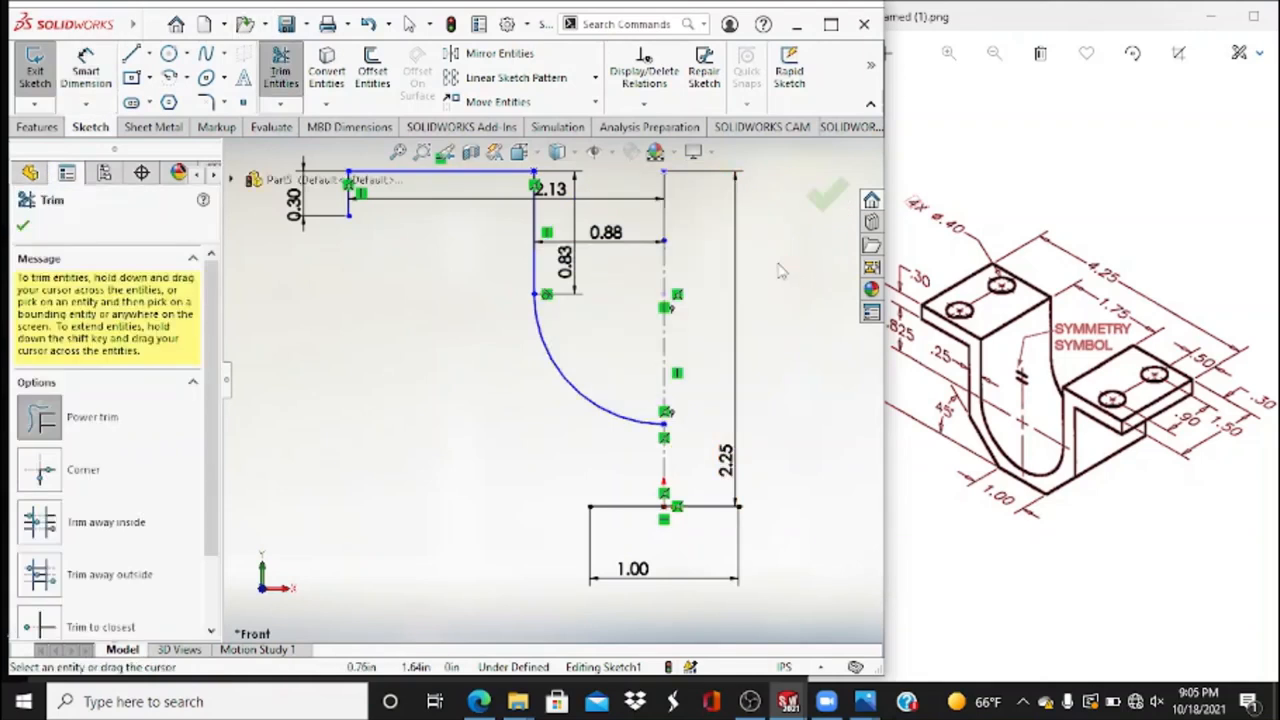
key(Escape)
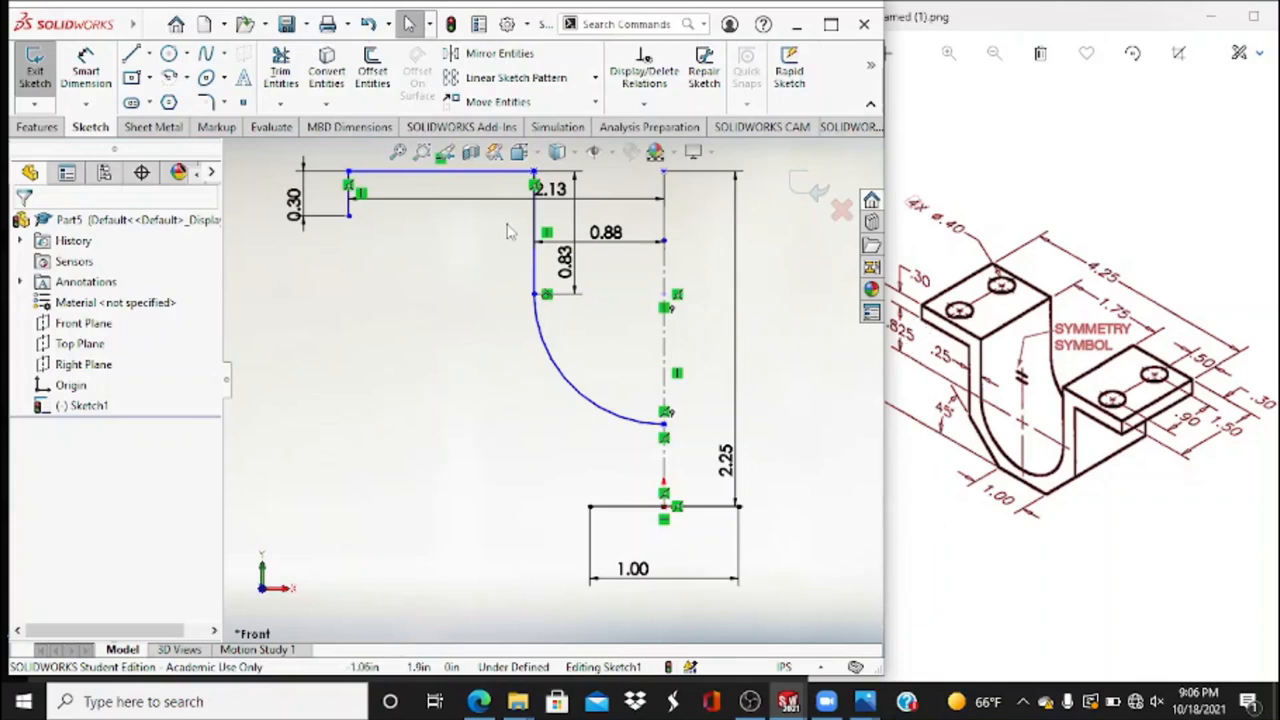
Change the inner vertical line's length dimension to 1.125 in.
double_click(566, 265)
text(0)
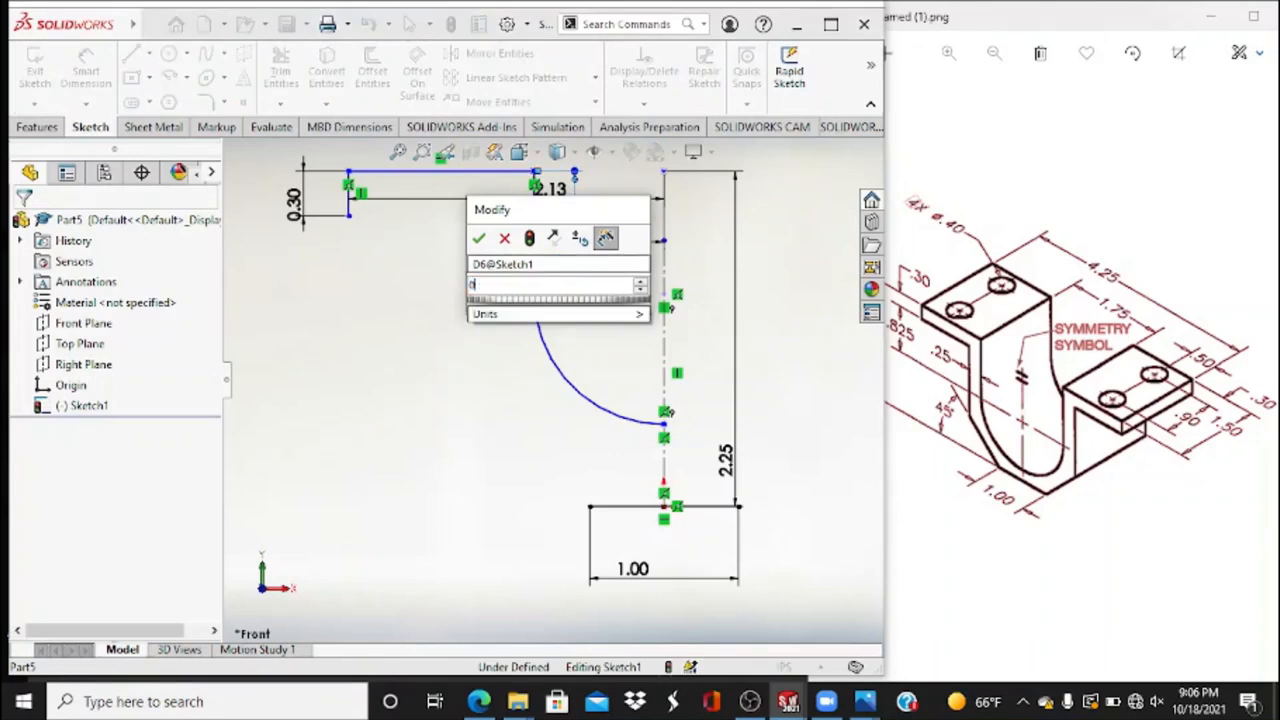
text(.825+3)
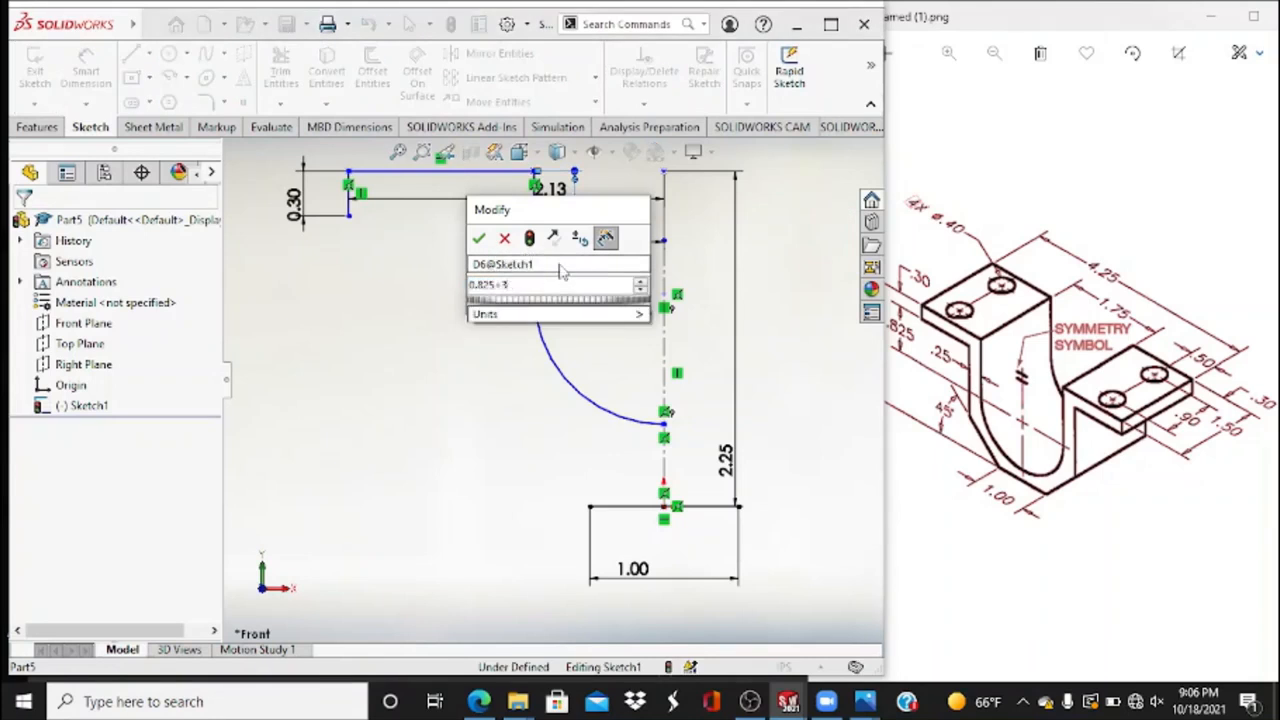
key(Return)
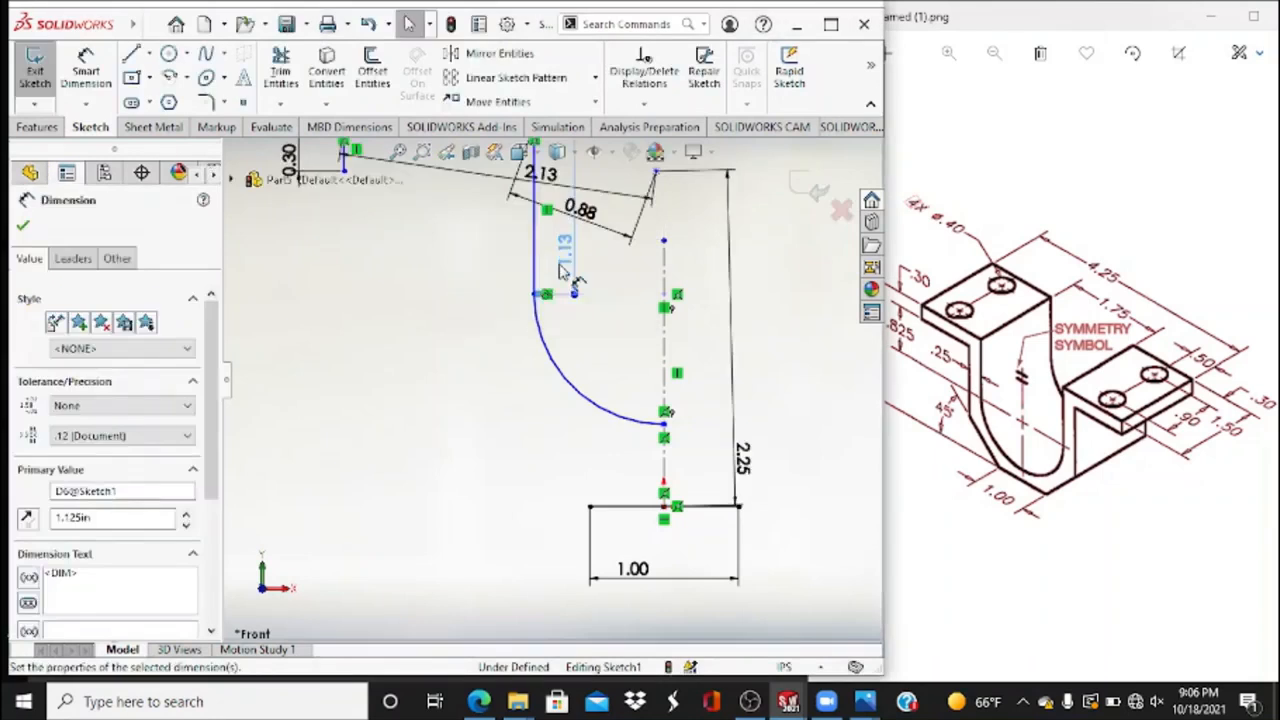
key(Escape)
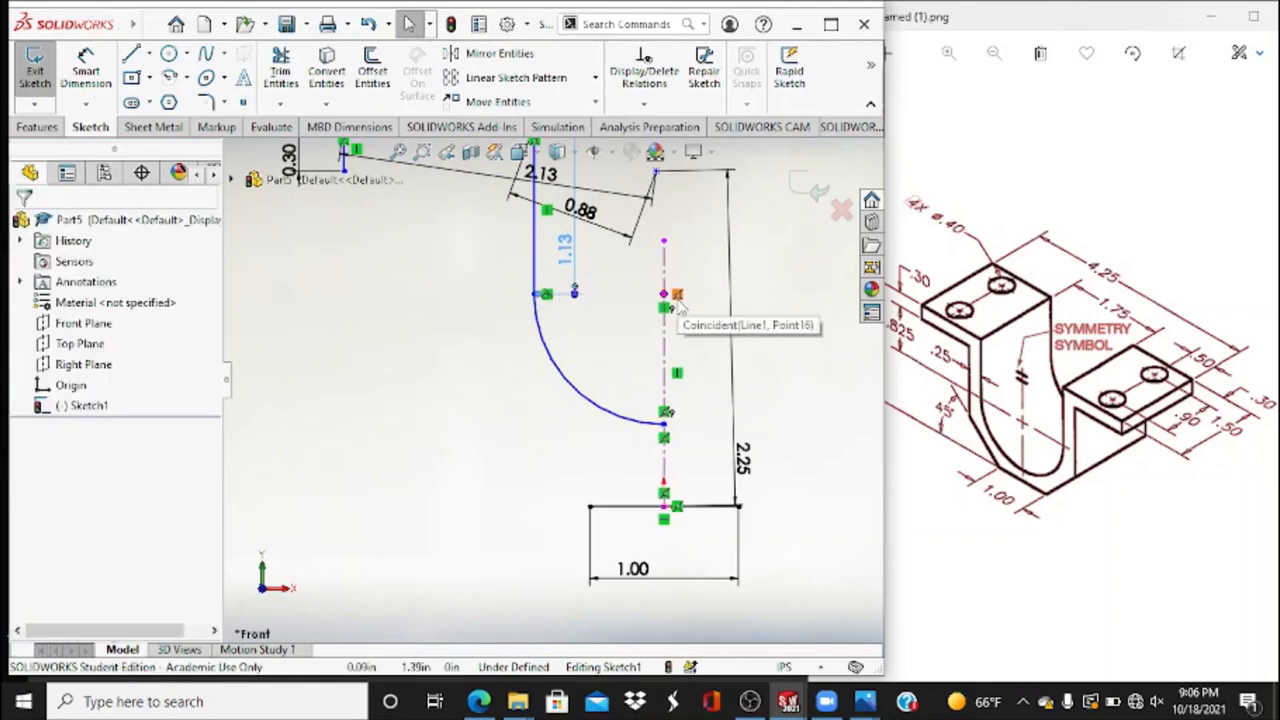
Undo the length change, the trim, the circle and the inner vertical line's length dimension.
key(ctrl+z)
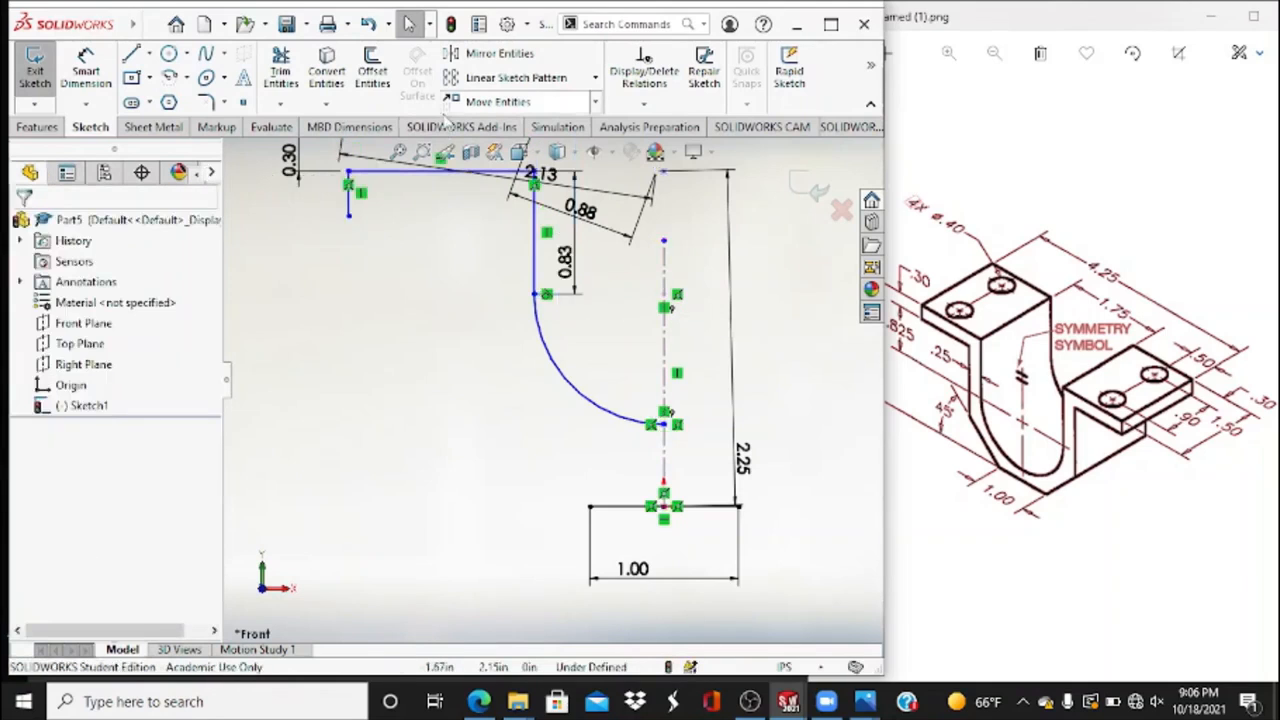
key(ctrl+z)
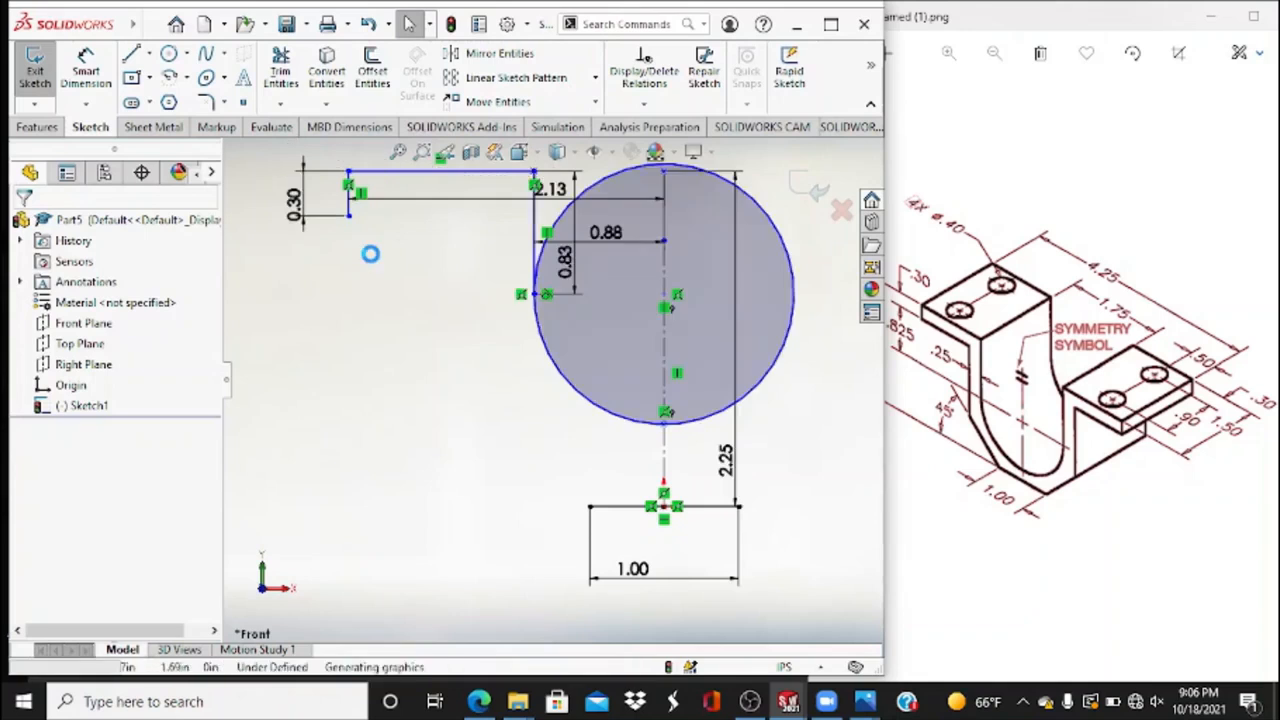
key(ctrl+z)
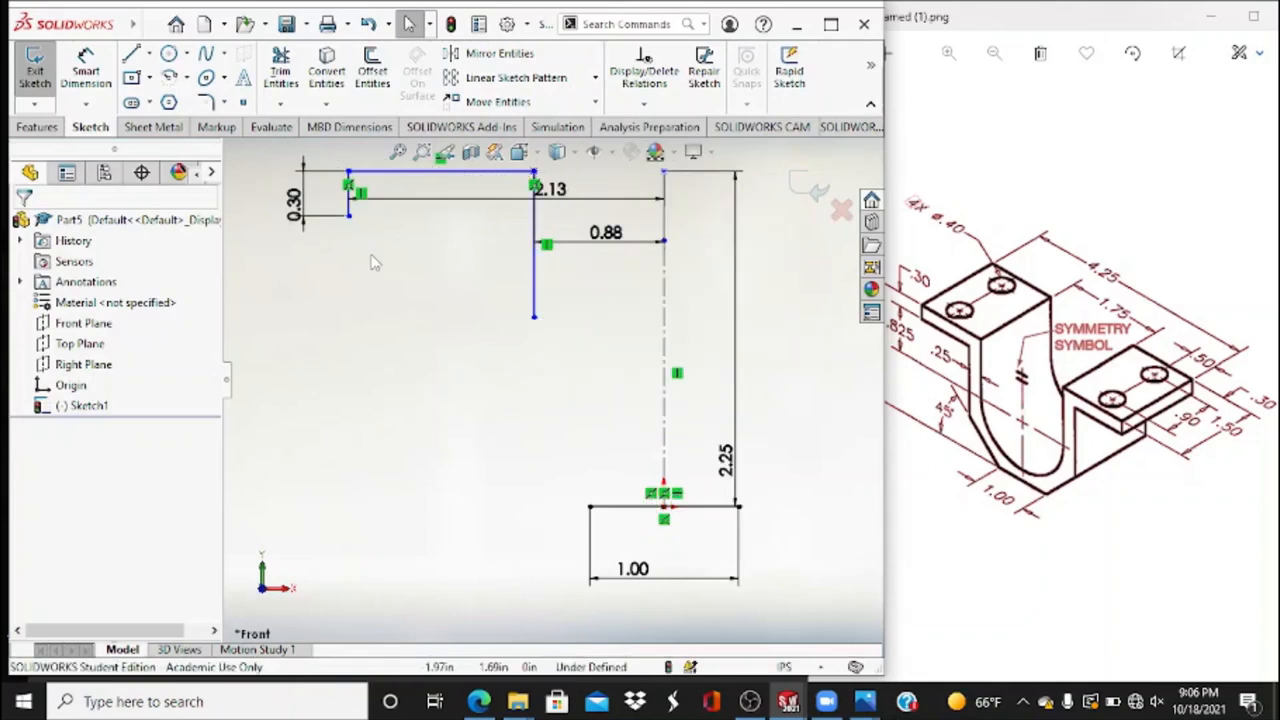
Add a length dimension to the inner vertical line, trying 0.825+30 as its value.
click(85, 72)
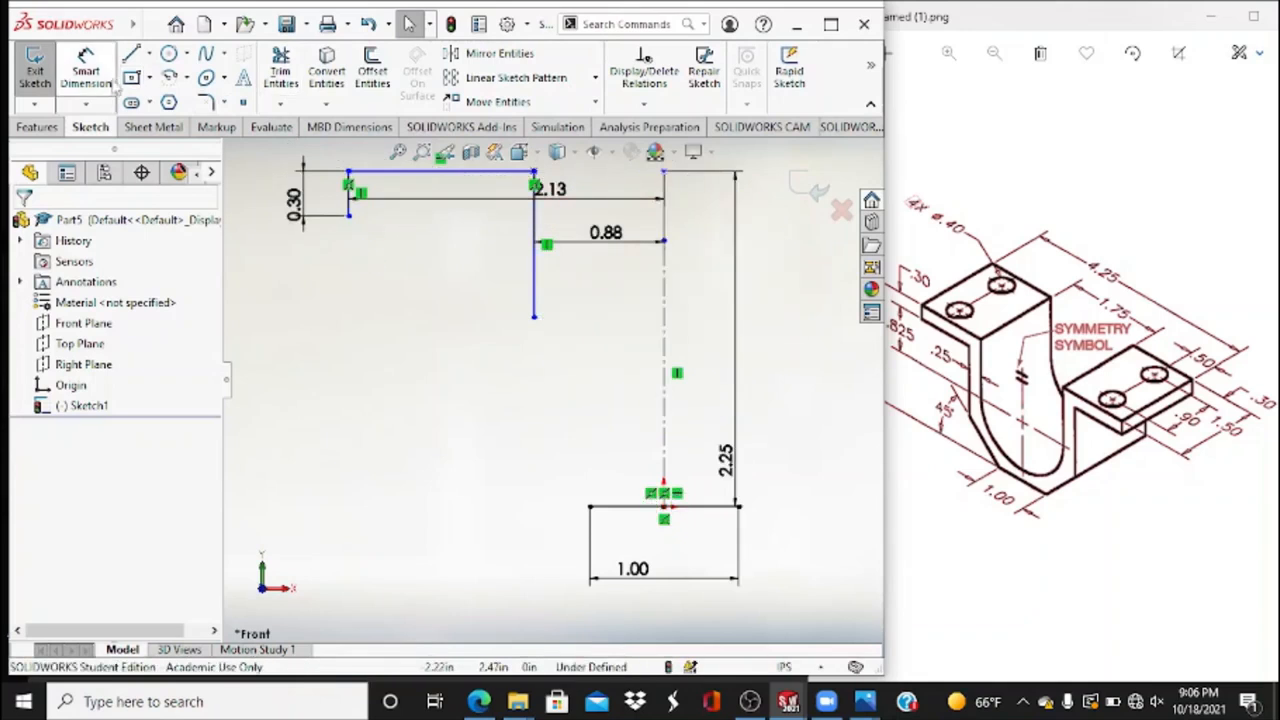
click(534, 285)
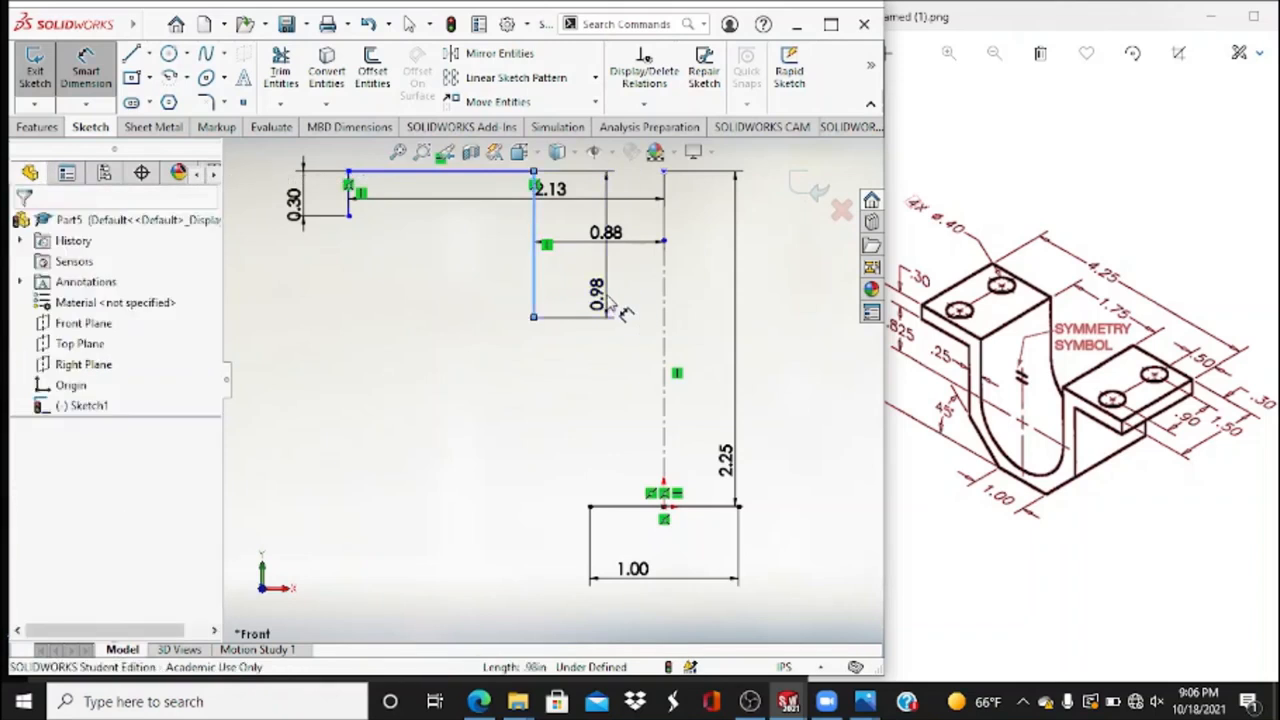
click(614, 312)
text(0.825)
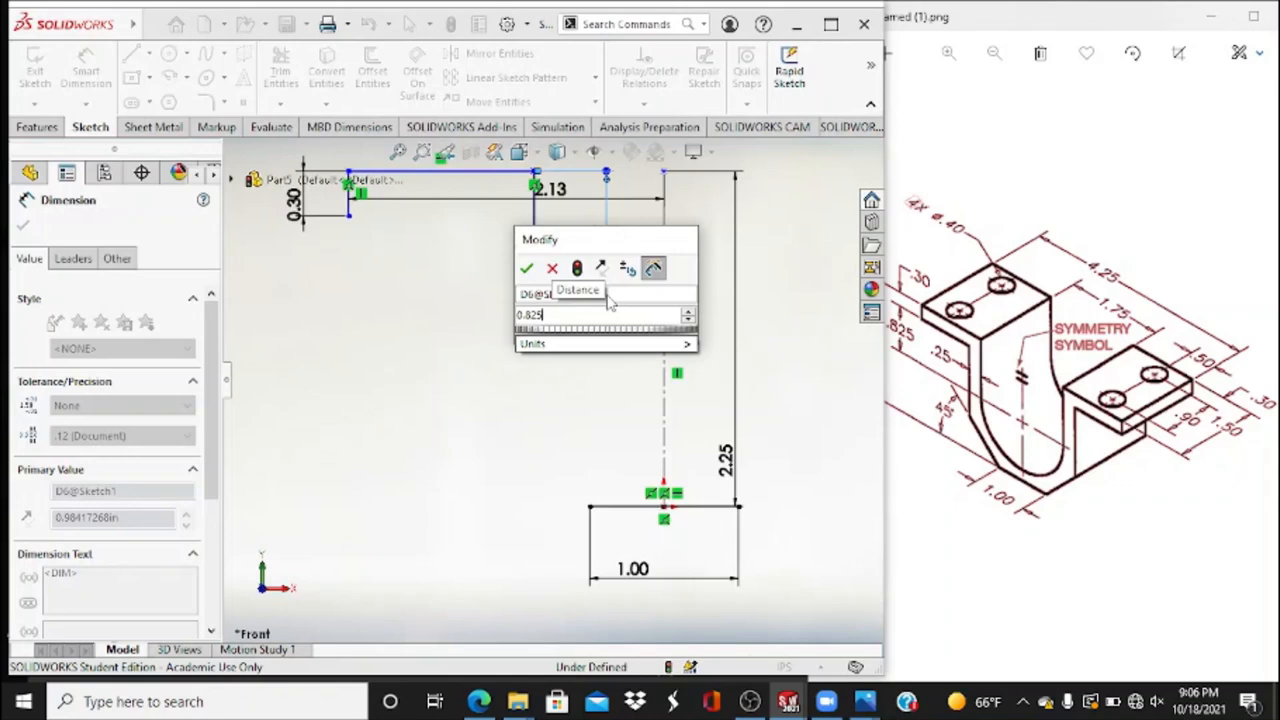
text(+30)
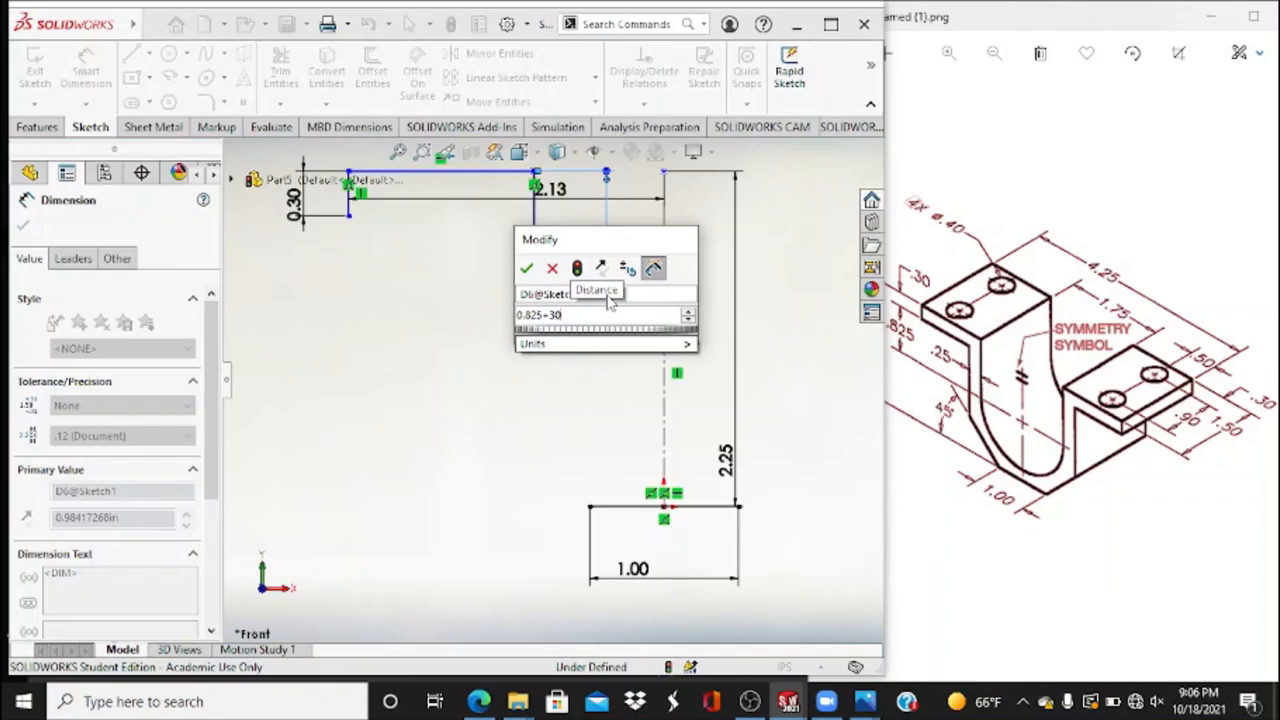
key(Return)
click(607, 302)
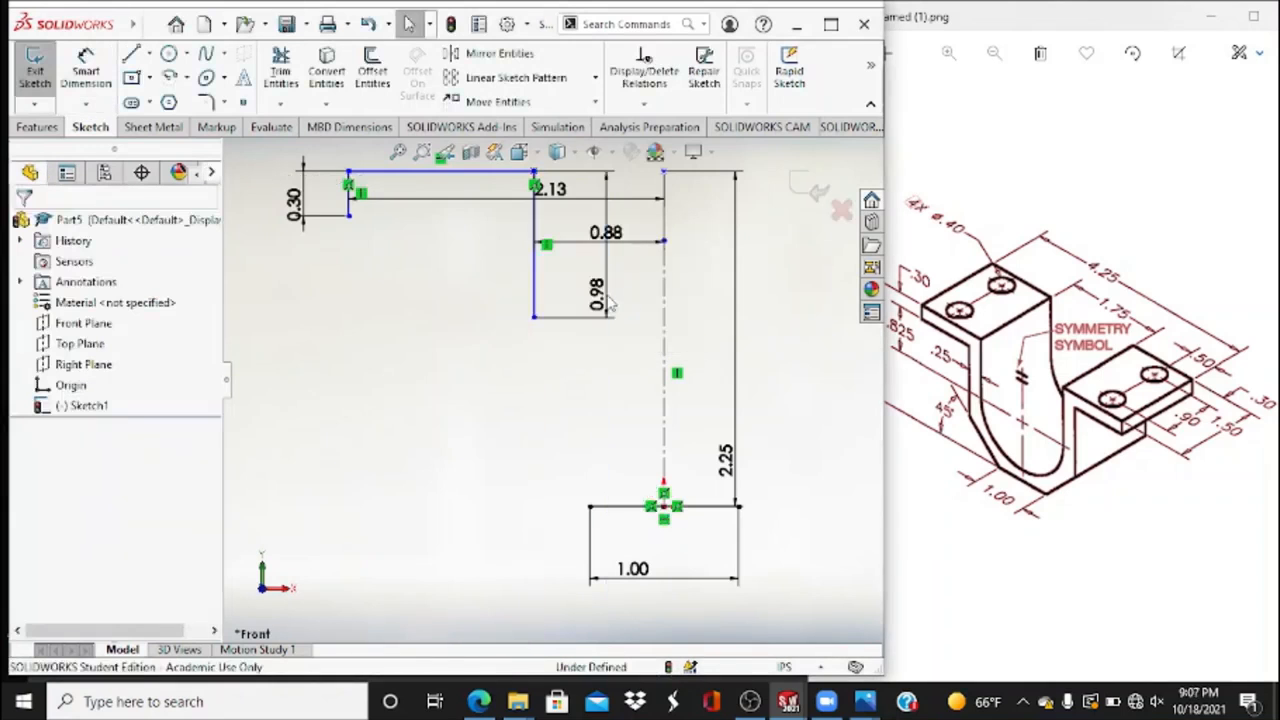
Set the inner vertical line's length to 0.825+.3, giving 1.125 in.
click(608, 314)
text(0.825+)
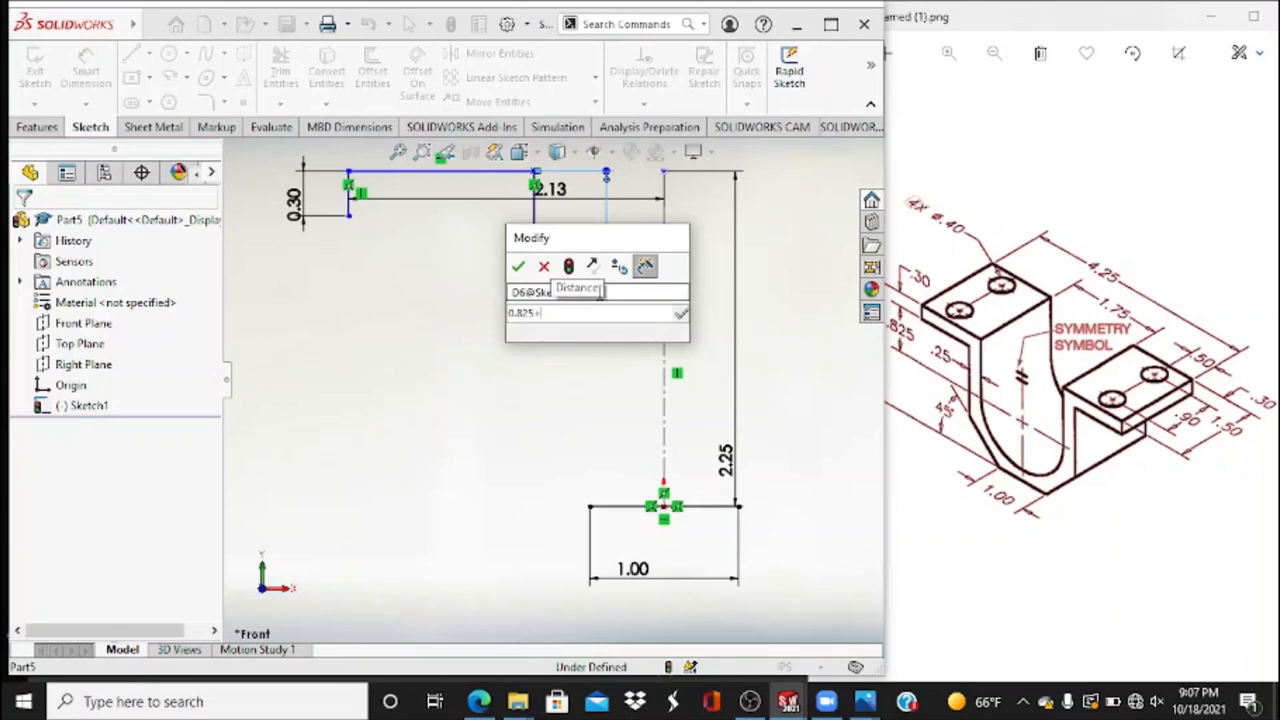
text(.3)
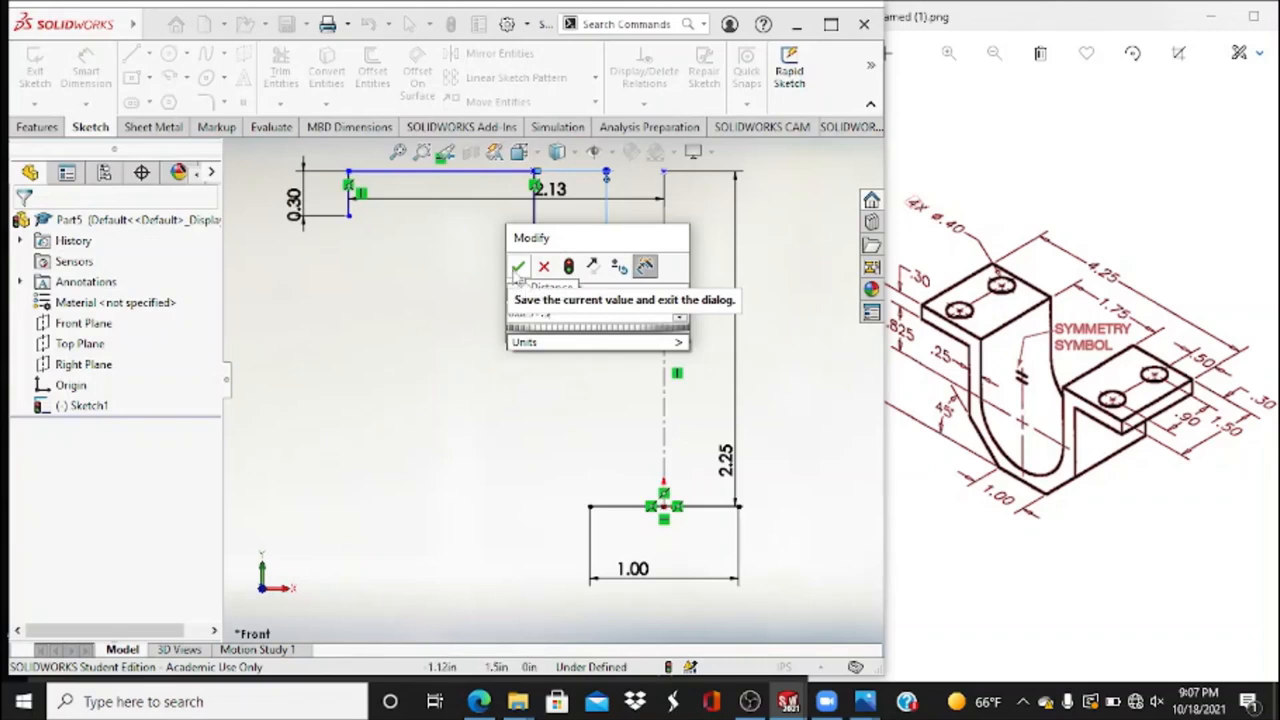
text(0.875)
key(Return)
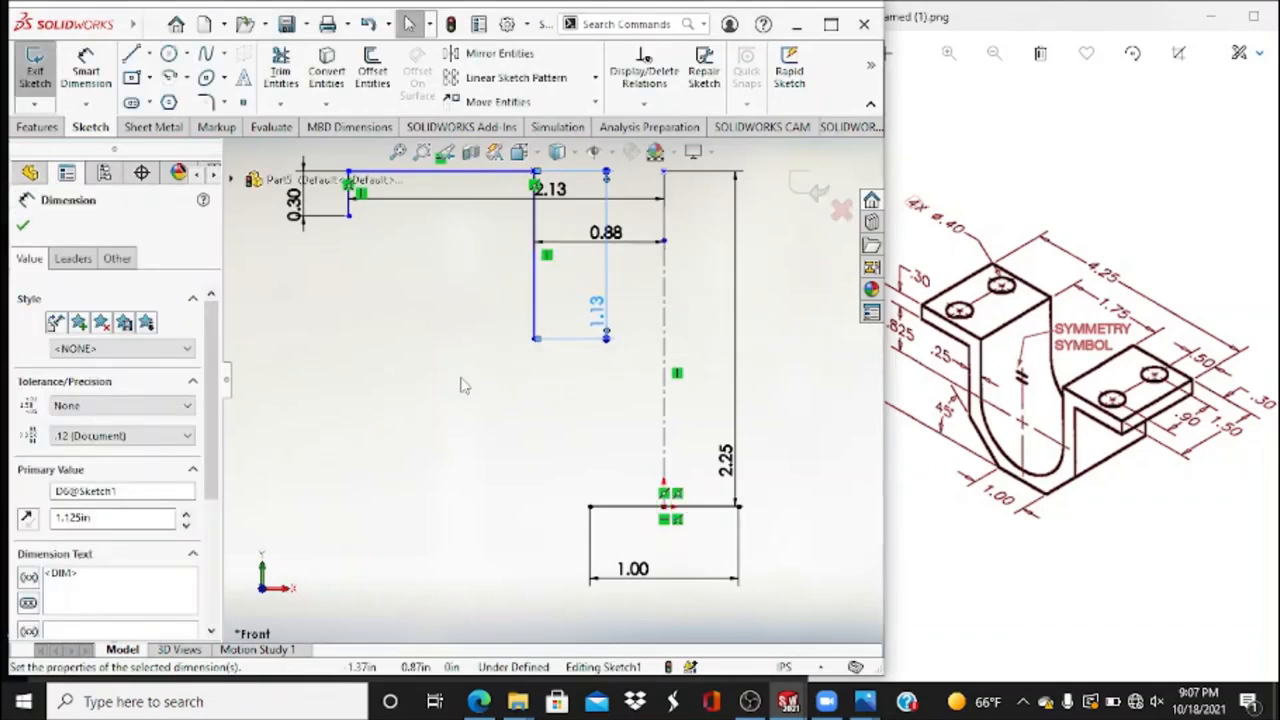
Draw a circle centered on the centerline, level with the inner vertical line's lower end and passing through that endpoint.
click(169, 56)
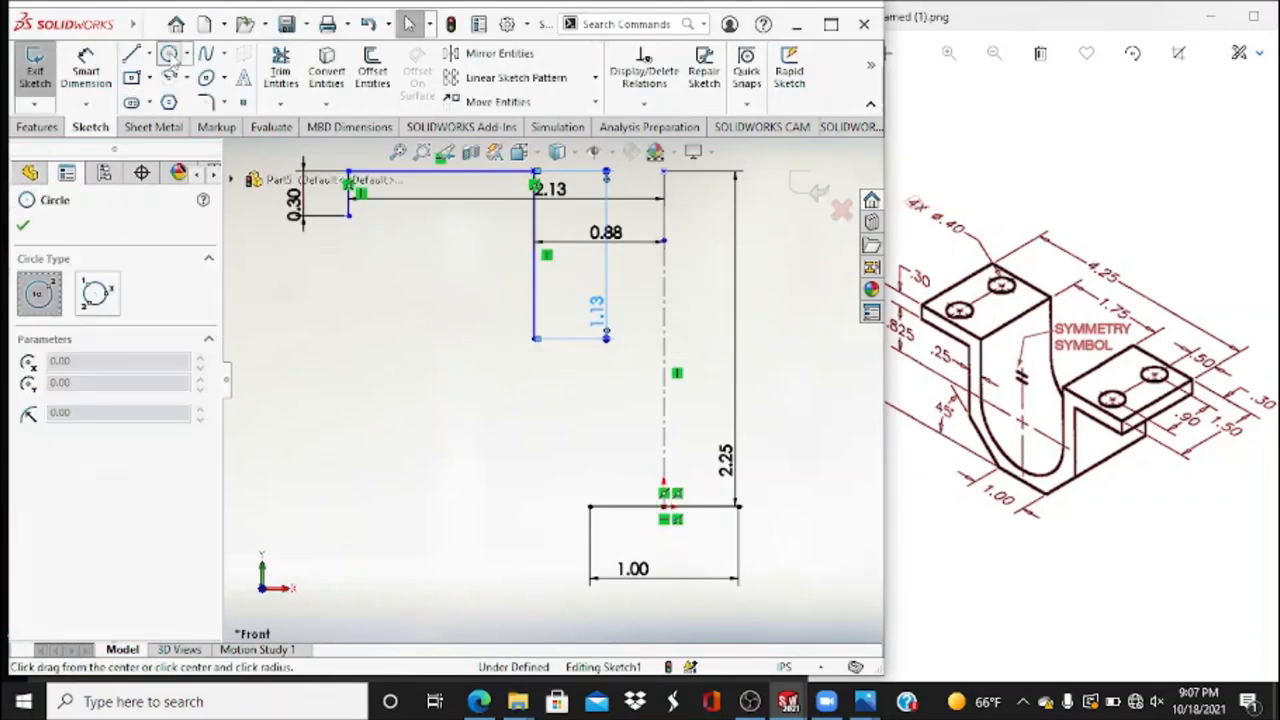
click(663, 340)
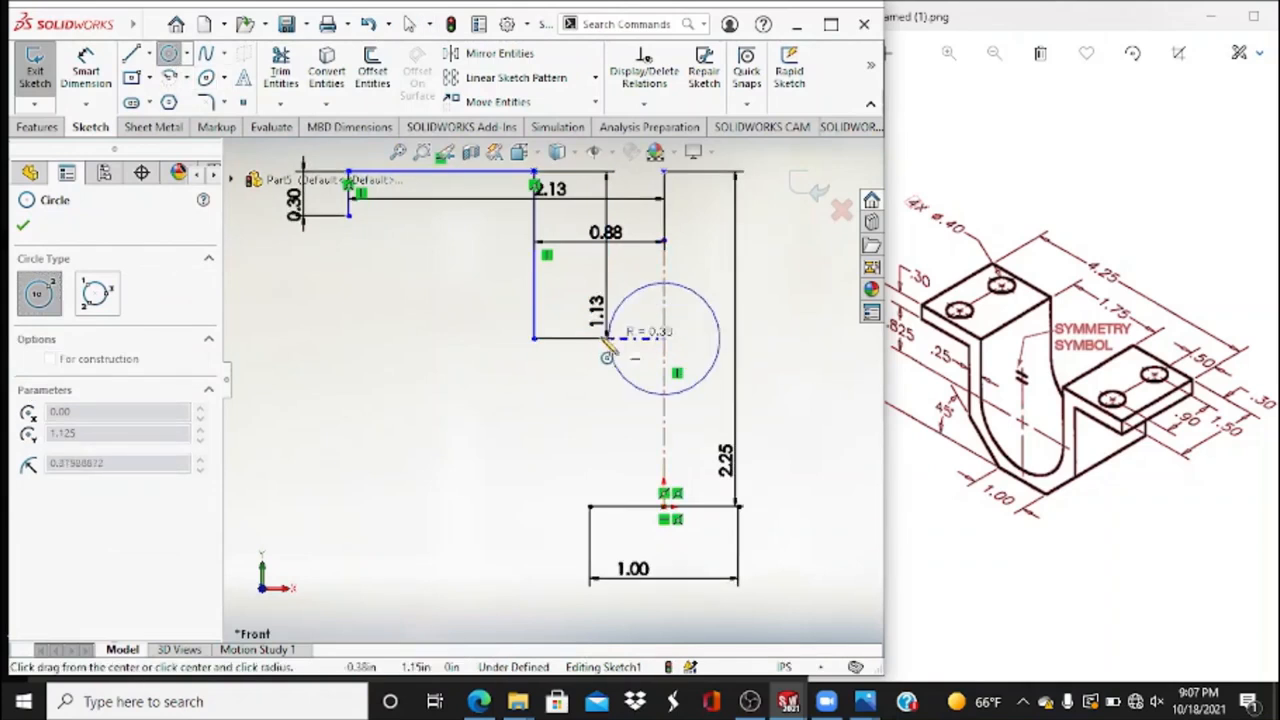
click(536, 339)
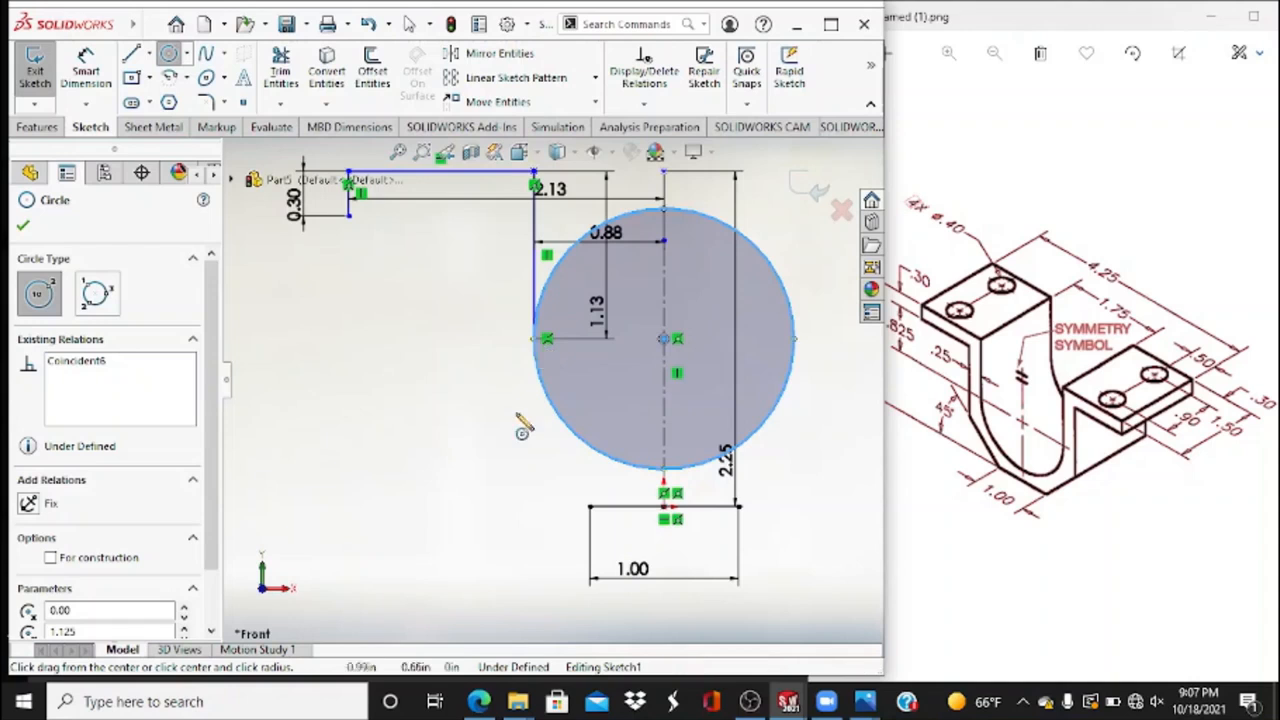
key(Escape)
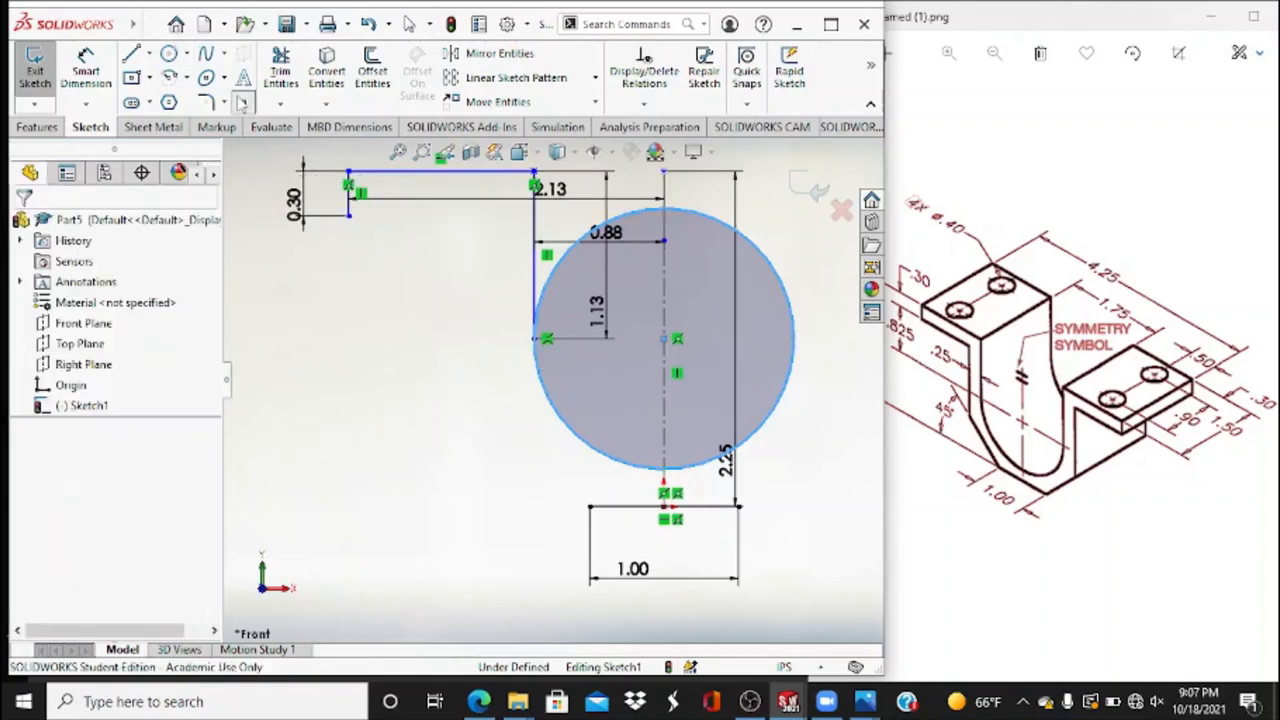
Place a point at the circle's bottom on the centerline and trim away all but the lower-left quarter arc.
click(664, 470)
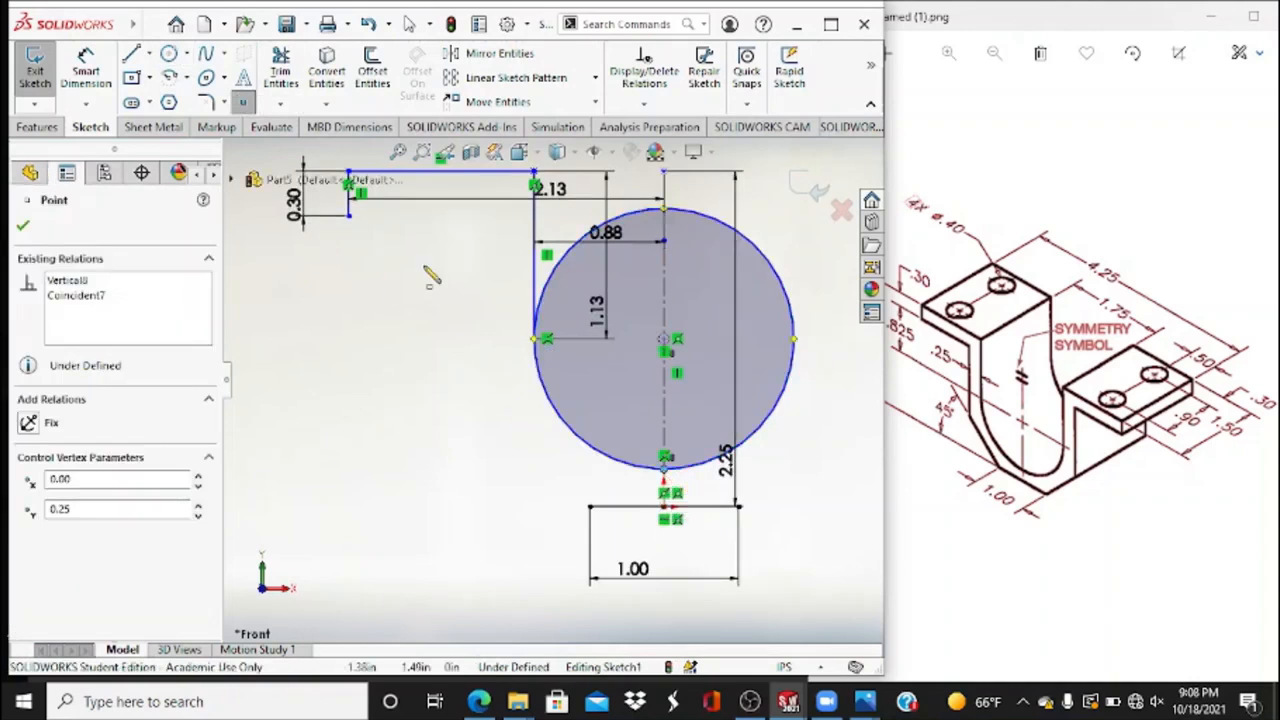
click(281, 75)
drag(830, 400, 790, 358)
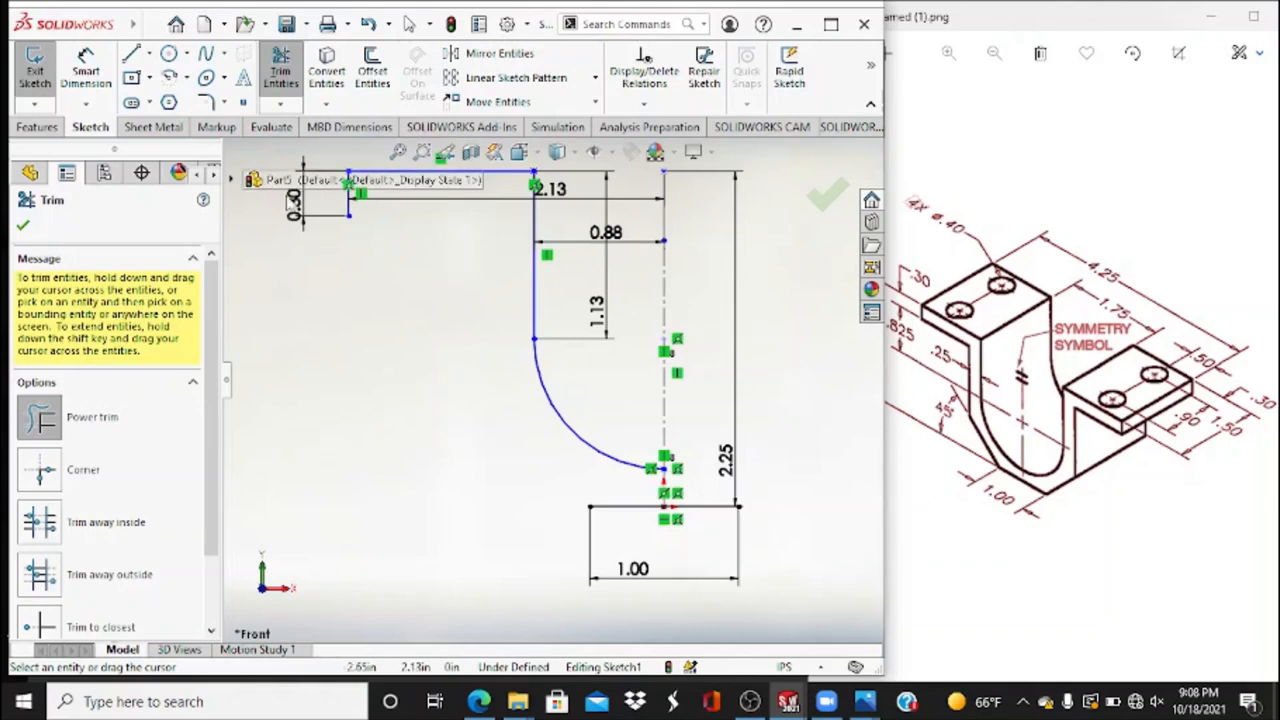
Offset the connected flange, inner wall and arc chain by 0.25 in toward the outside of the bracket, with the direction reversed.
click(372, 75)
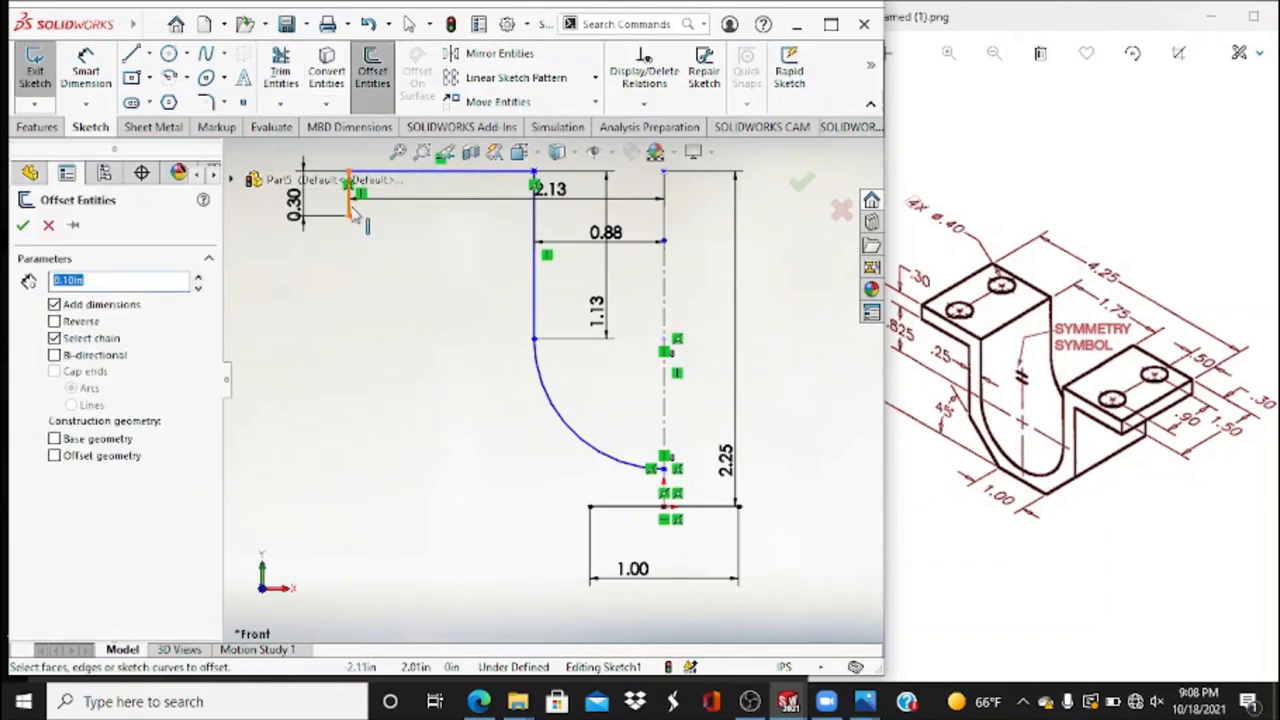
click(349, 205)
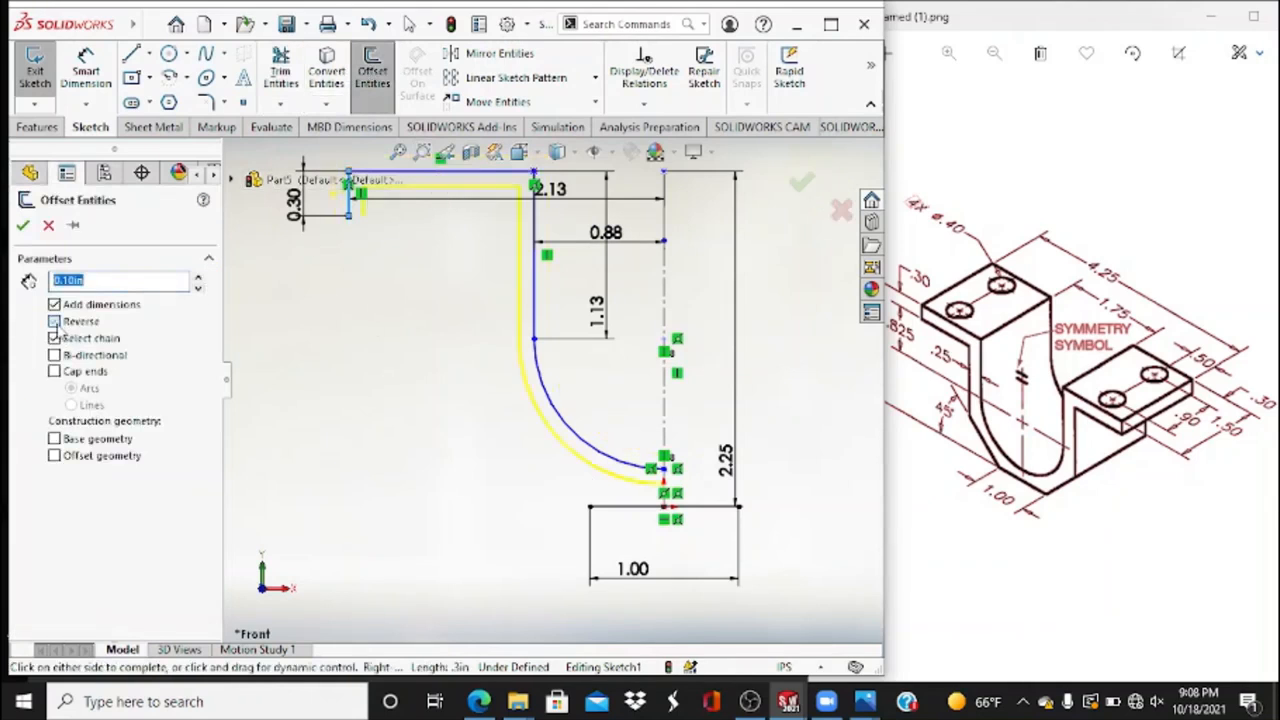
text(0.25)
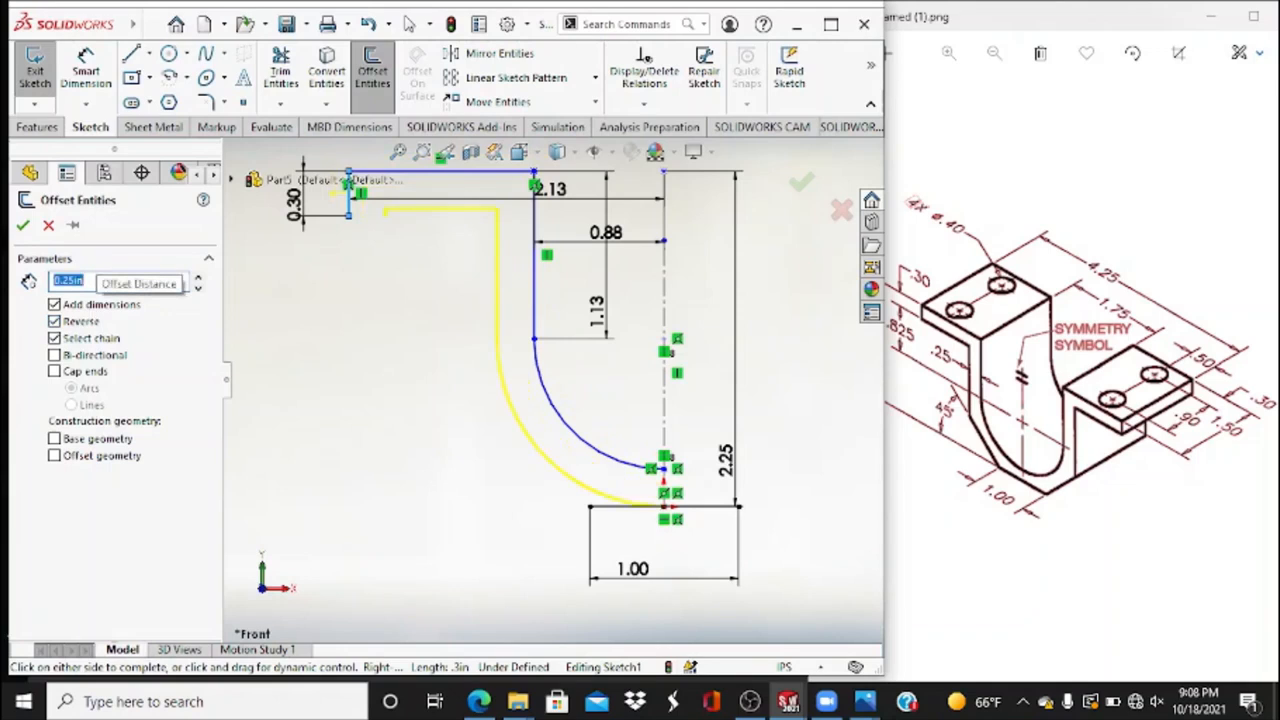
click(22, 225)
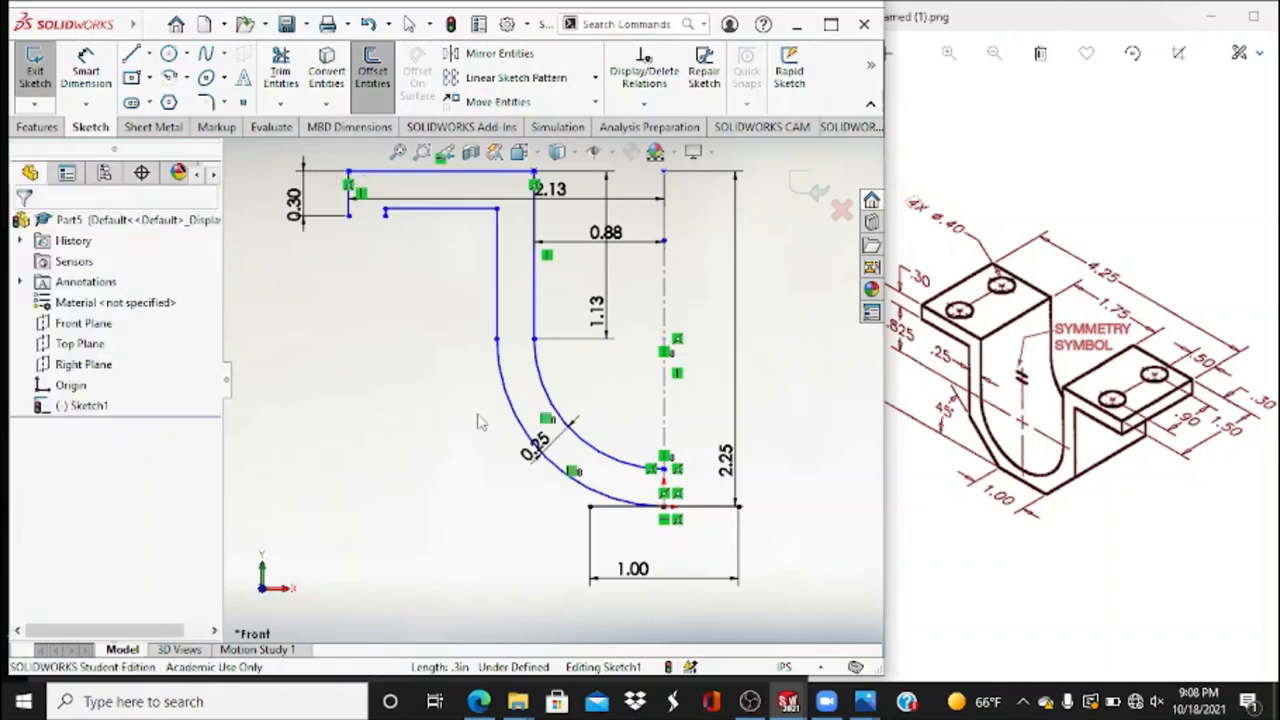
Draw a slanted line from the base line's left end up and outward past the outer arc.
click(130, 54)
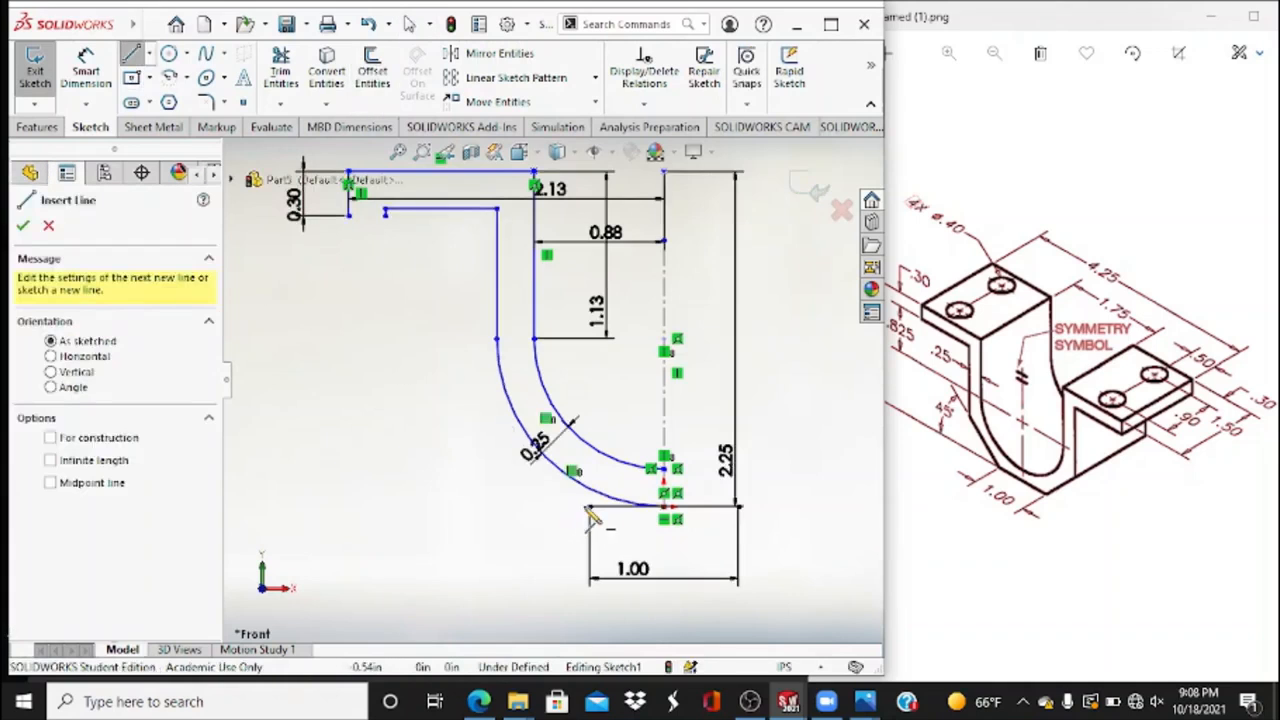
click(590, 506)
click(433, 372)
key(Escape)
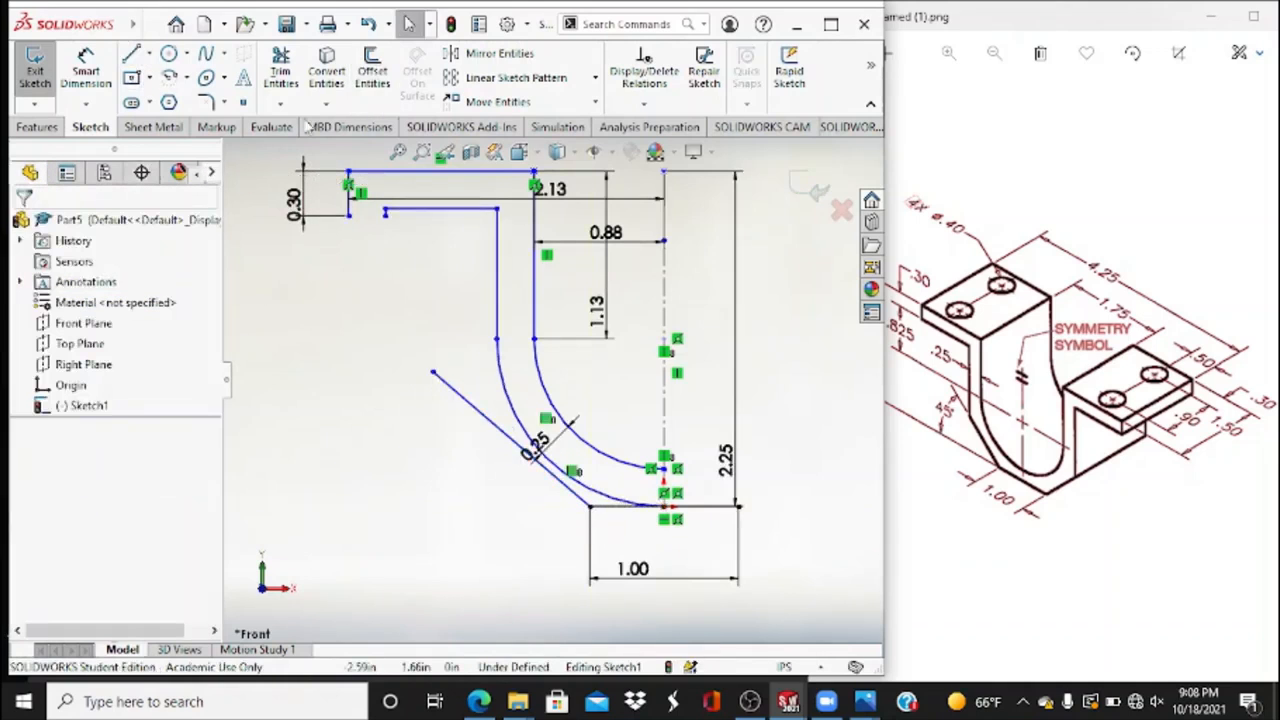
Draw a horizontal construction line outward from the base line's left end, beneath the slanted line.
click(148, 54)
click(195, 100)
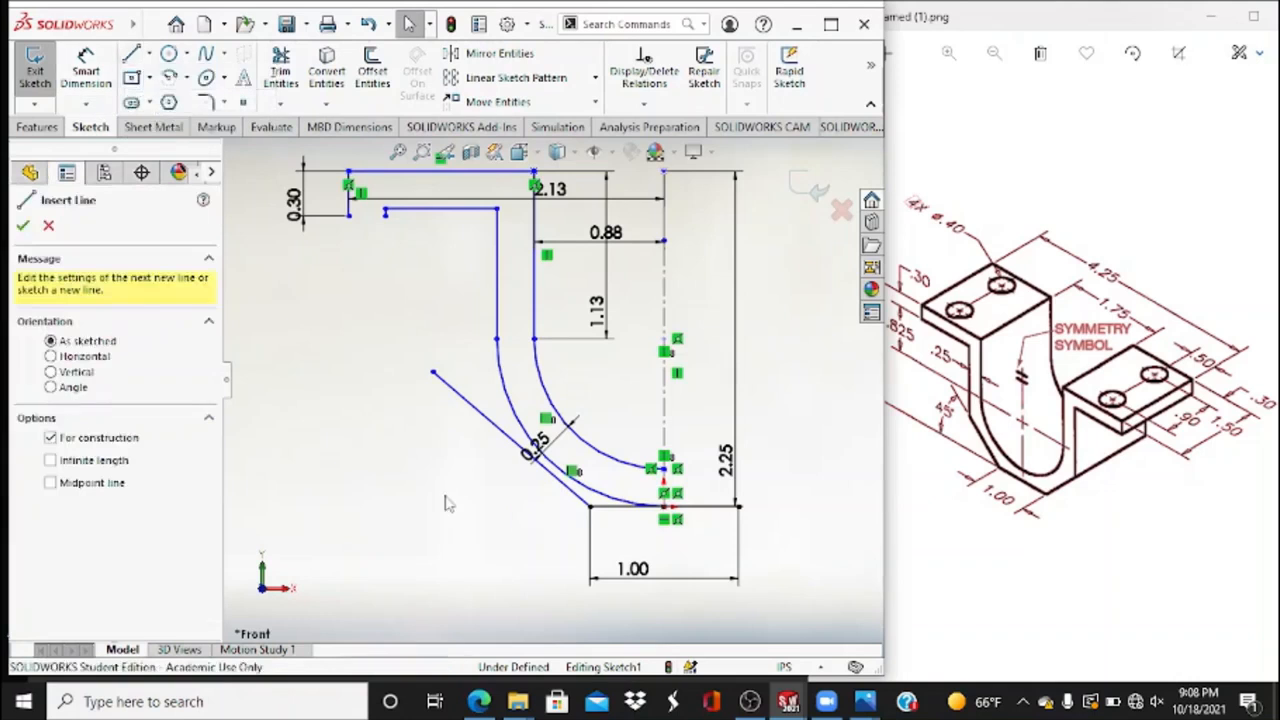
click(590, 506)
click(385, 506)
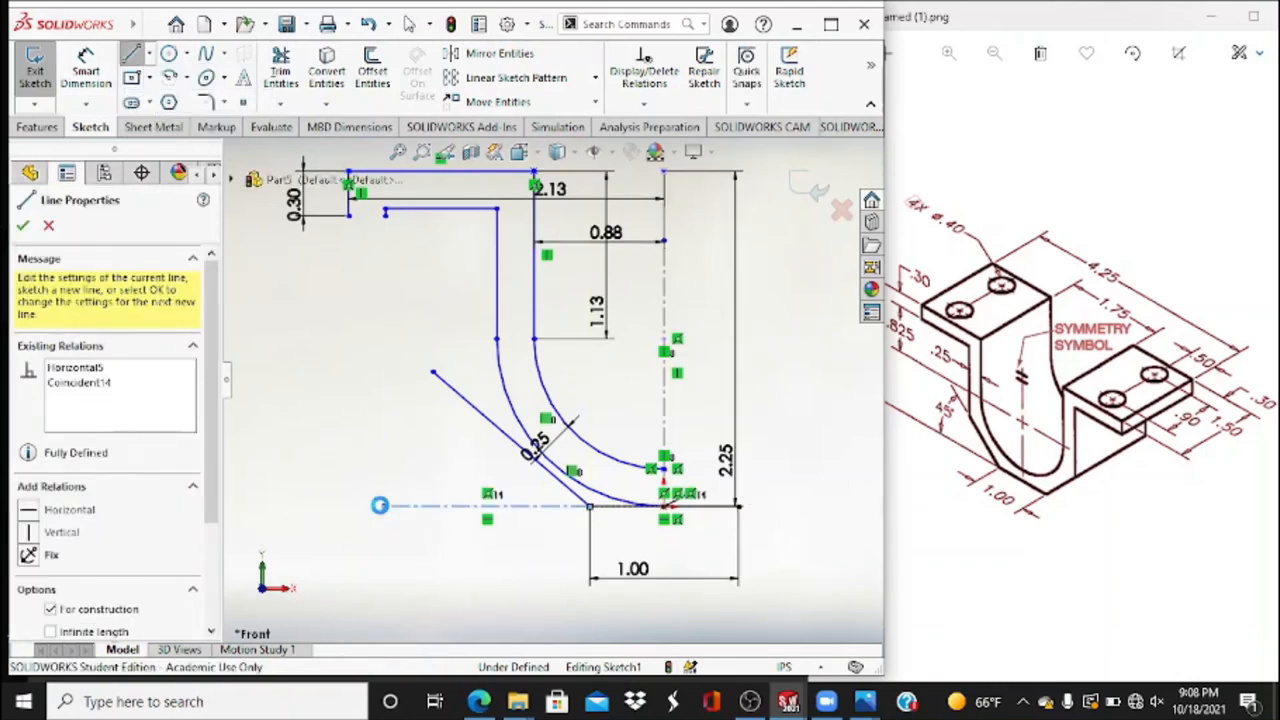
key(Escape)
Dimension the angle between the slanted line and the horizontal construction line as 45°.
click(95, 73)
click(509, 436)
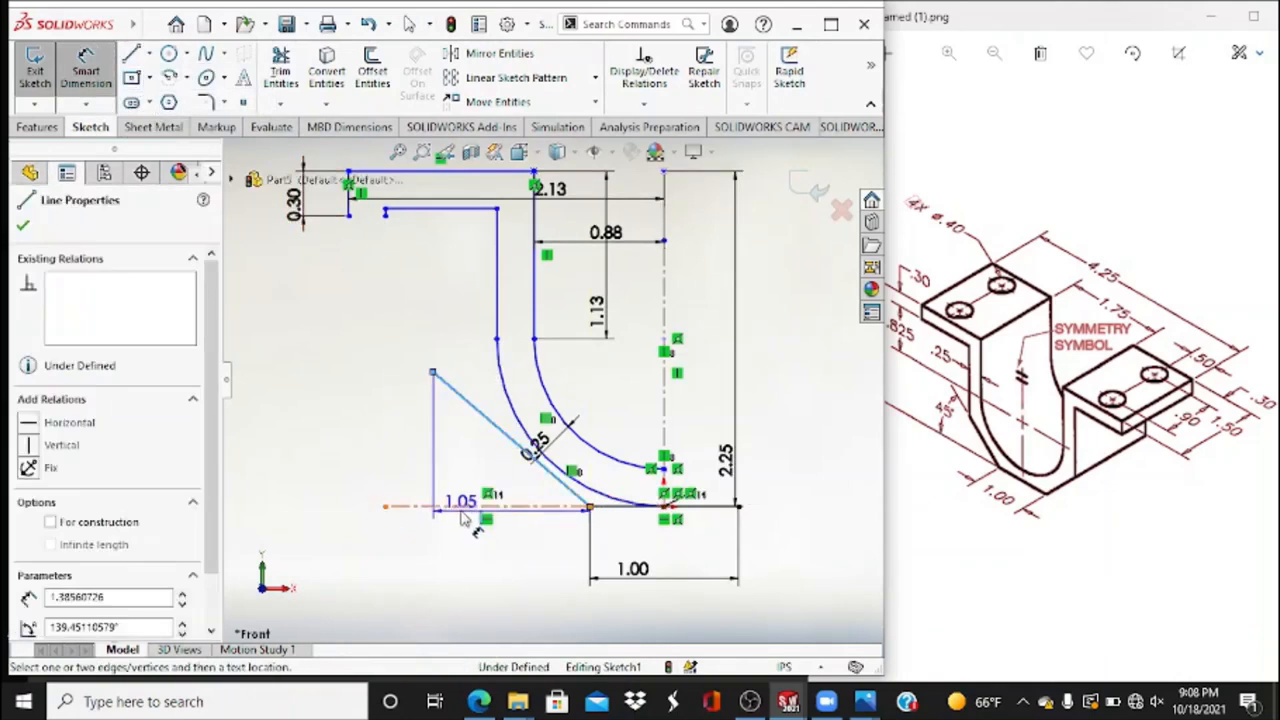
click(458, 506)
click(372, 438)
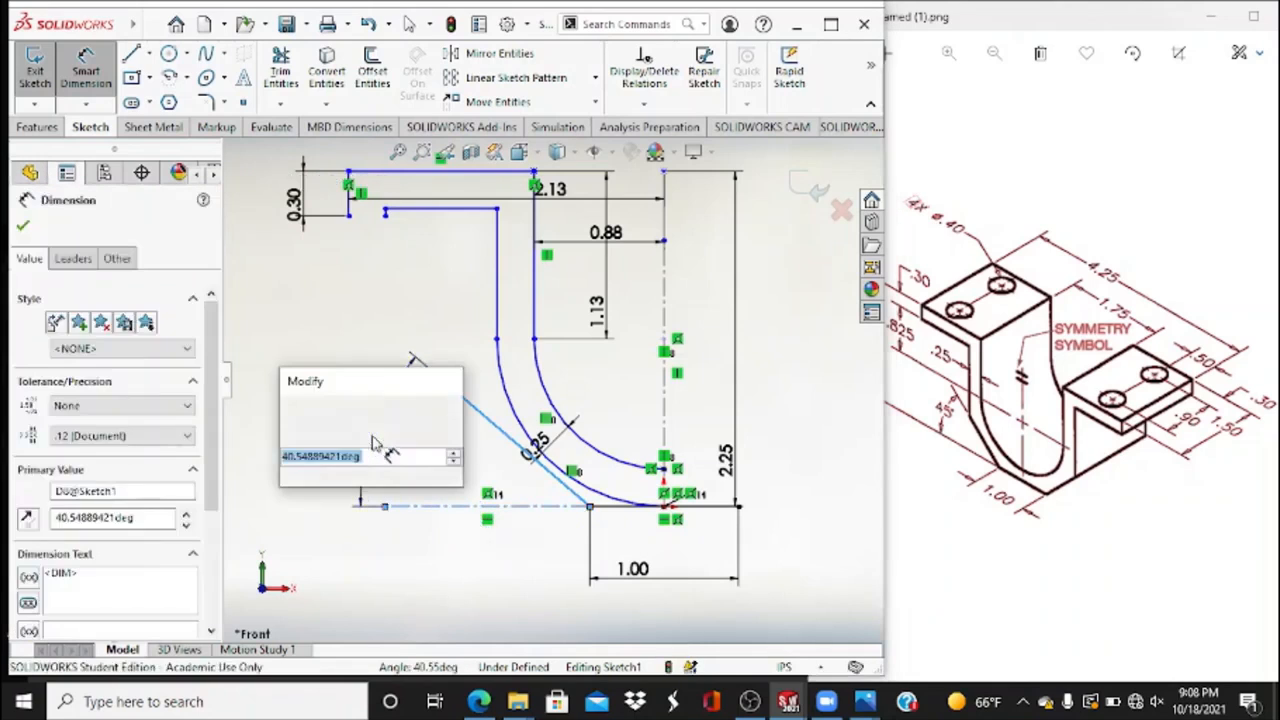
text(45)
key(Return)
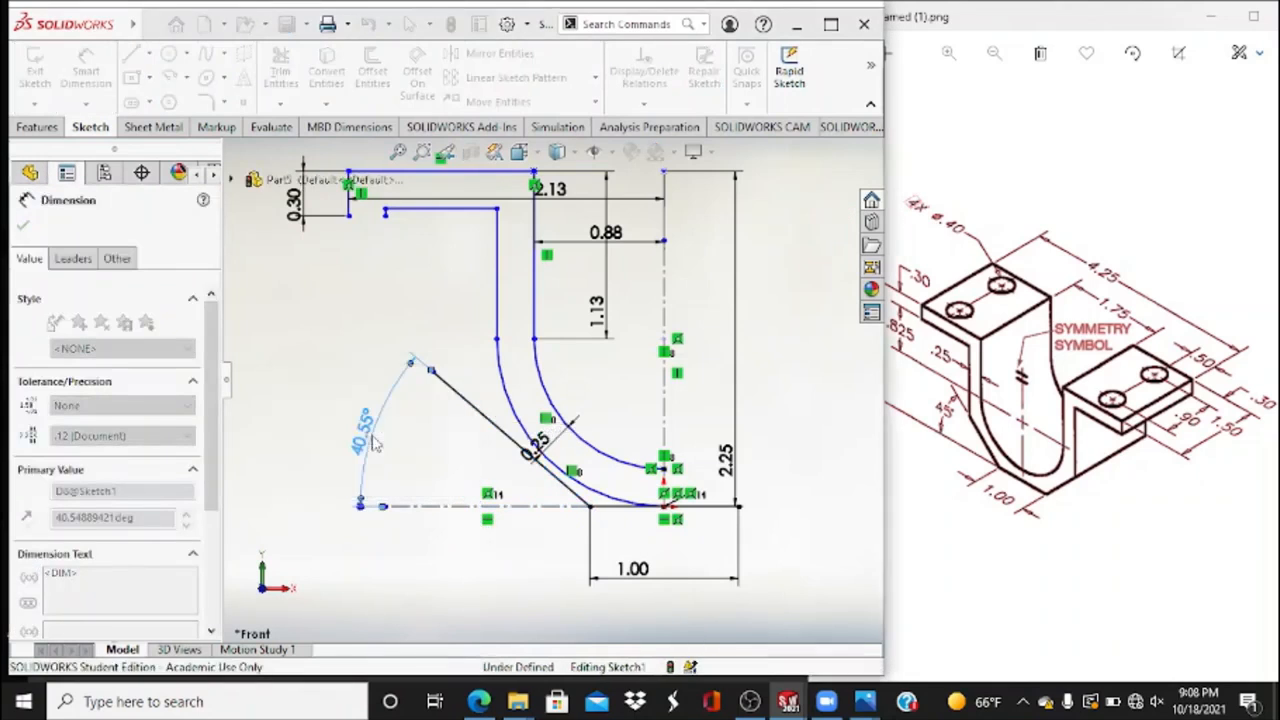
Extend the outer wall line down to the slanted line and trim away the outer arc and the slanted line's overhang.
click(281, 102)
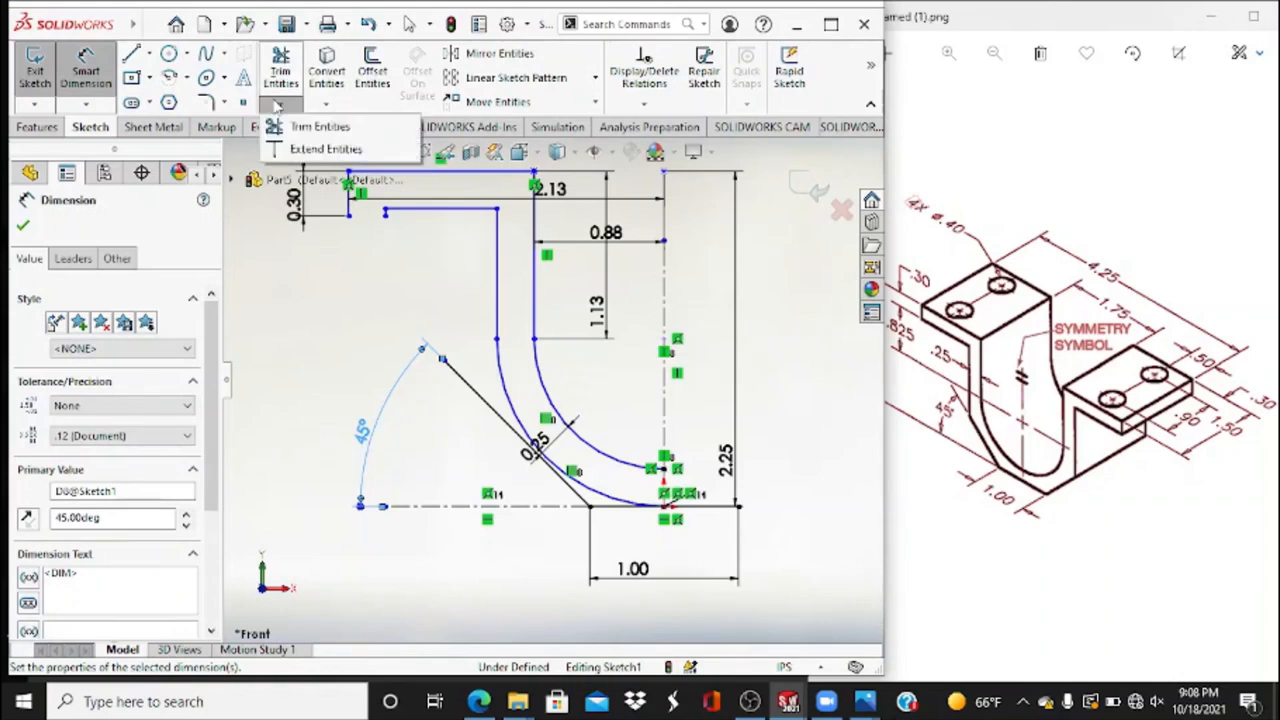
click(308, 124)
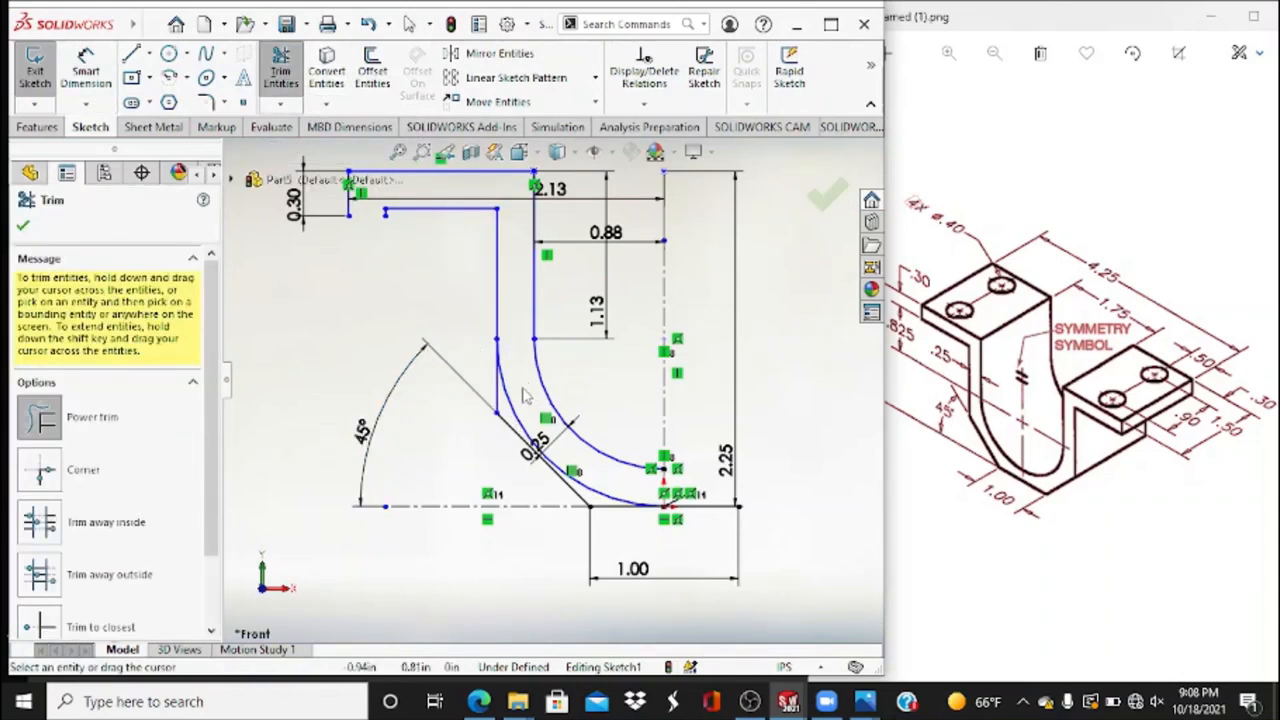
drag(512, 415, 422, 383)
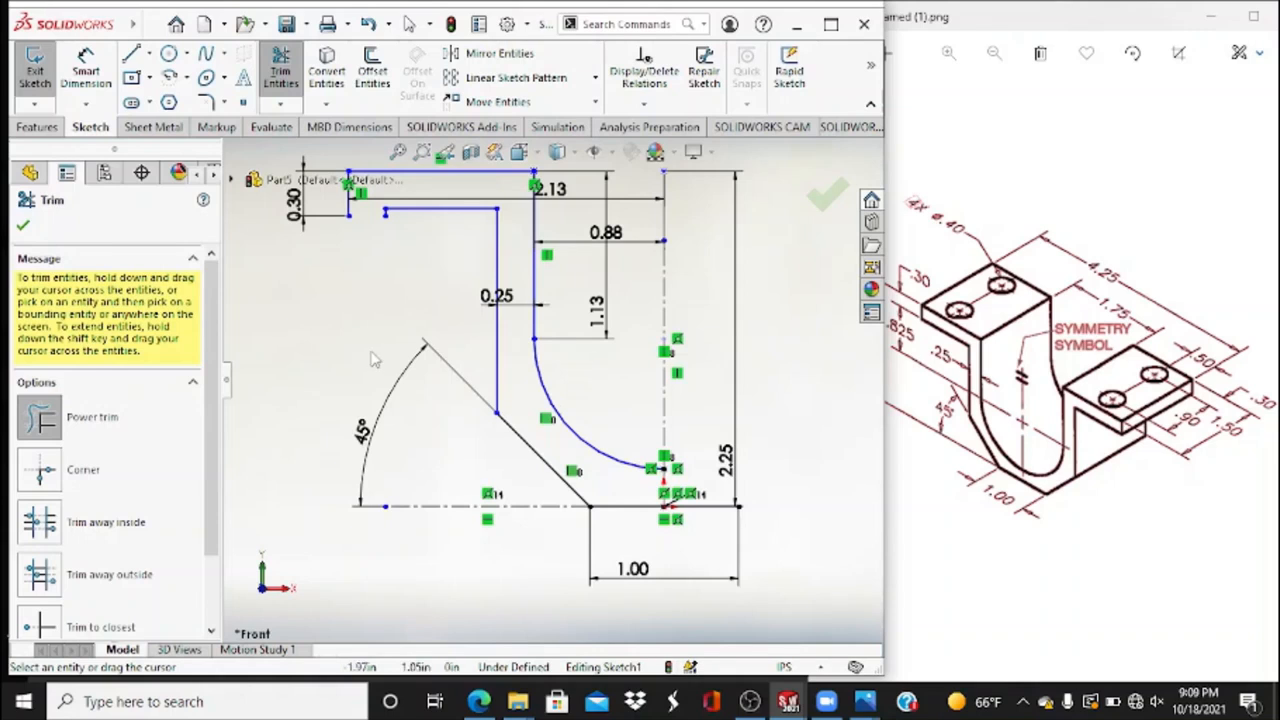
key(Escape)
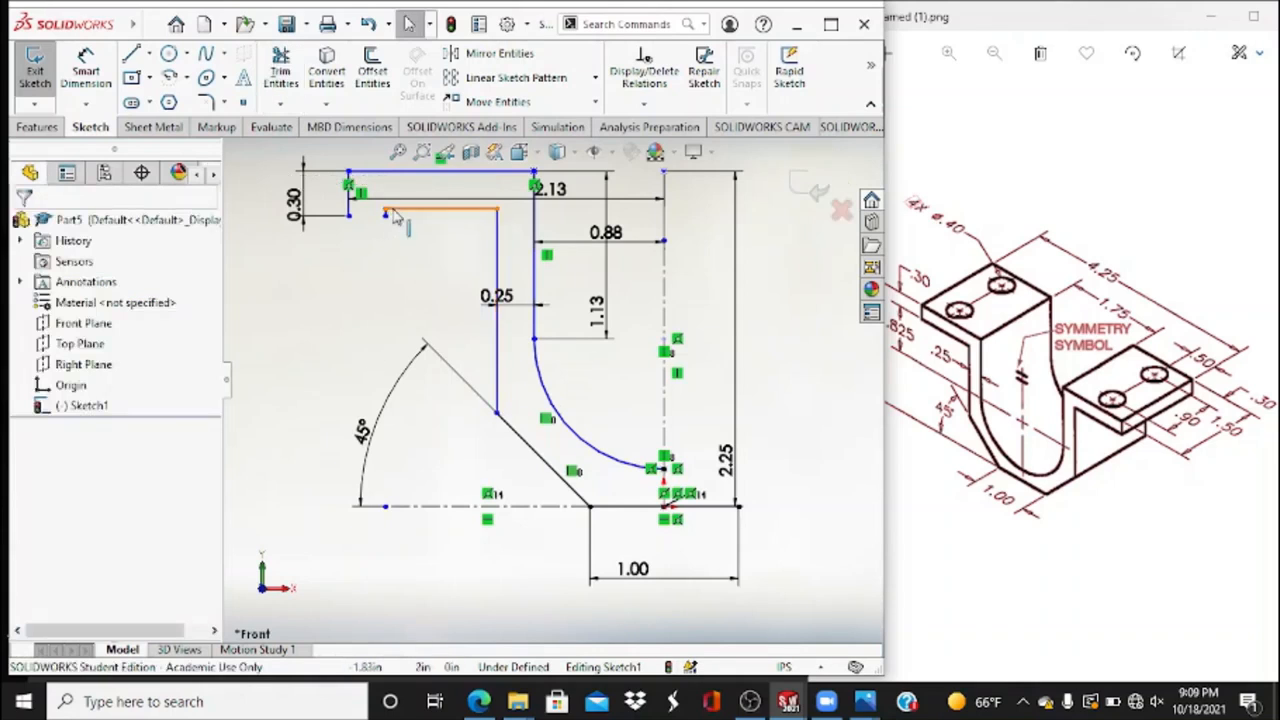
Draw a horizontal line from the lower end of the flange's 0.30 in edge to the outer wall line.
key(l)
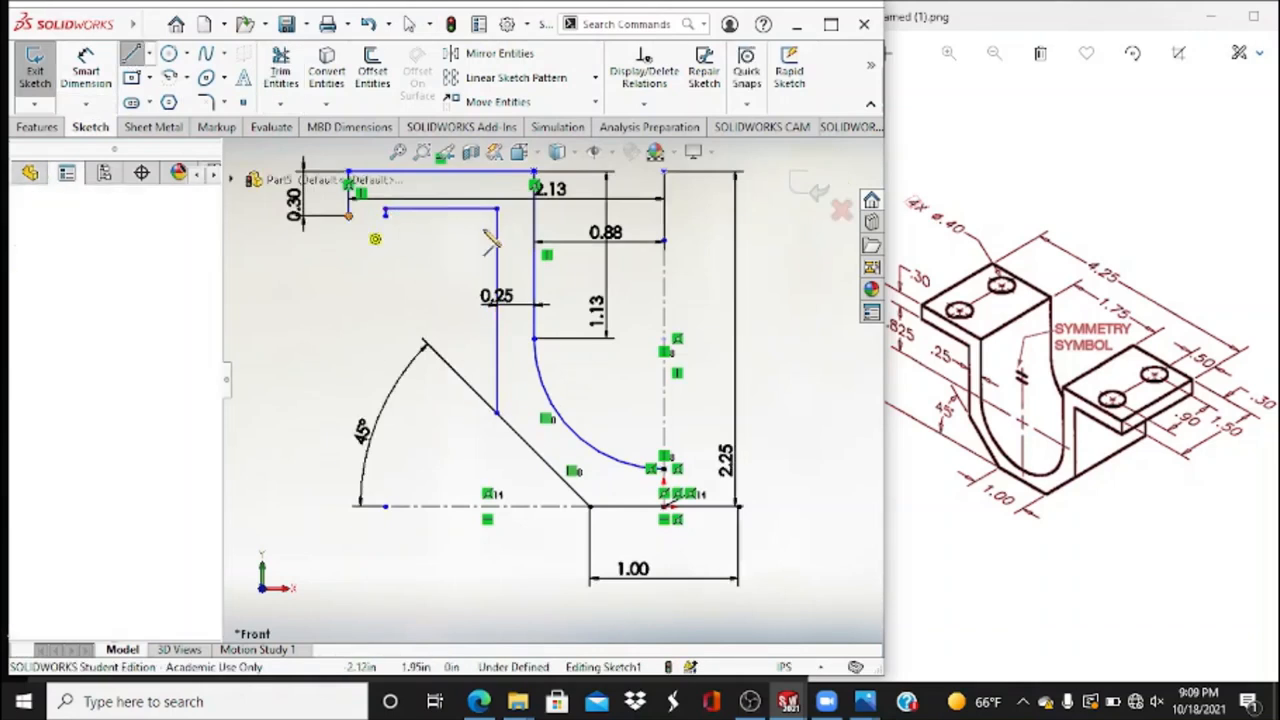
click(385, 212)
click(497, 212)
key(Escape)
key(Escape)
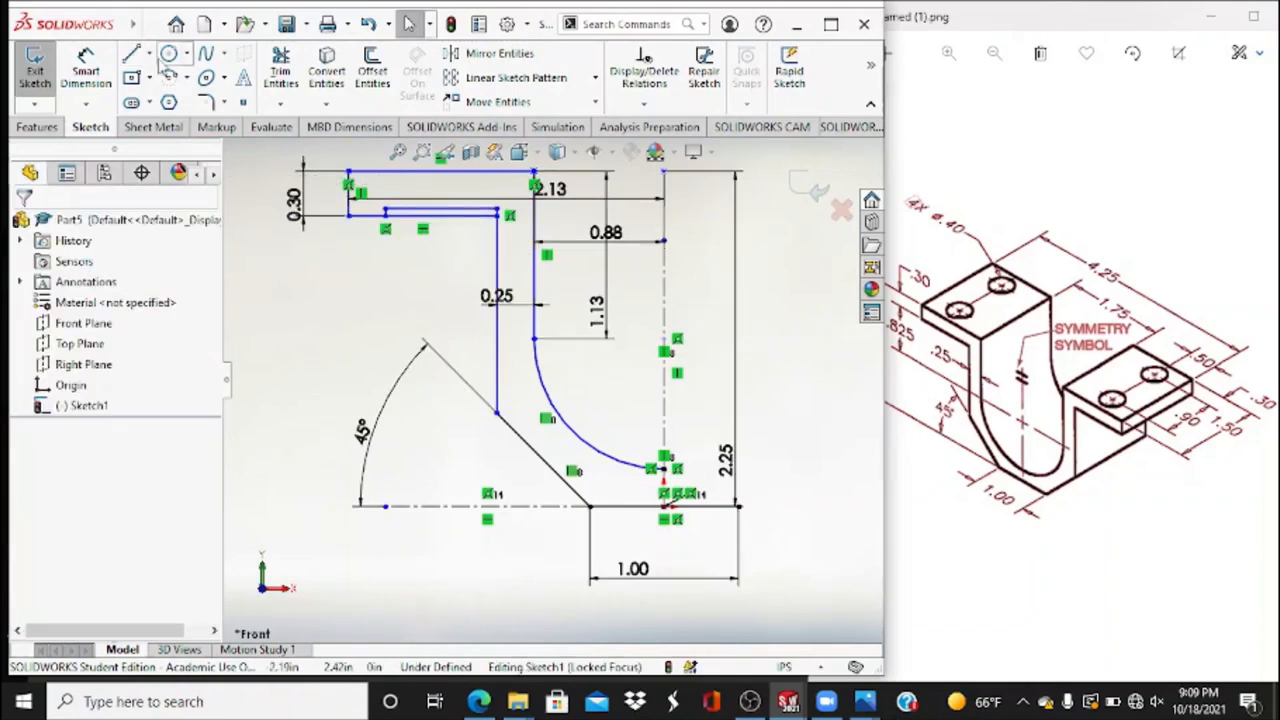
Trim away the leftover offset lines just above the flange's new underside line.
click(288, 63)
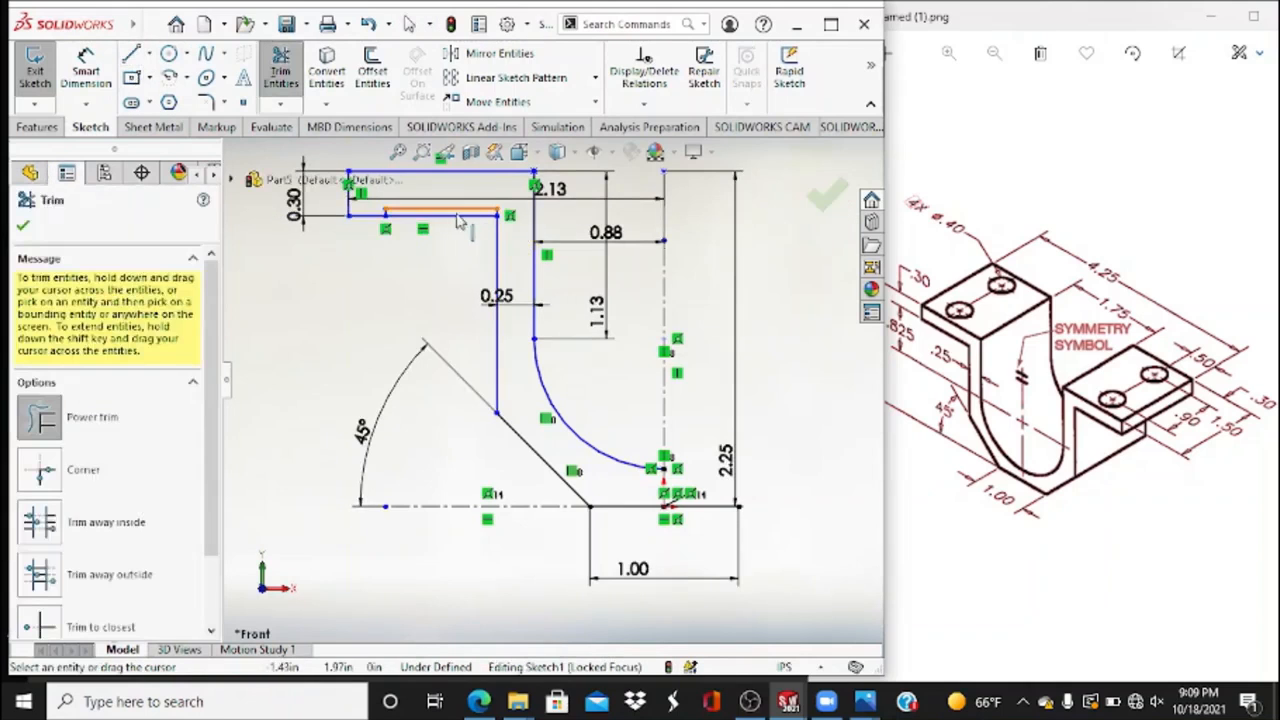
click(398, 152)
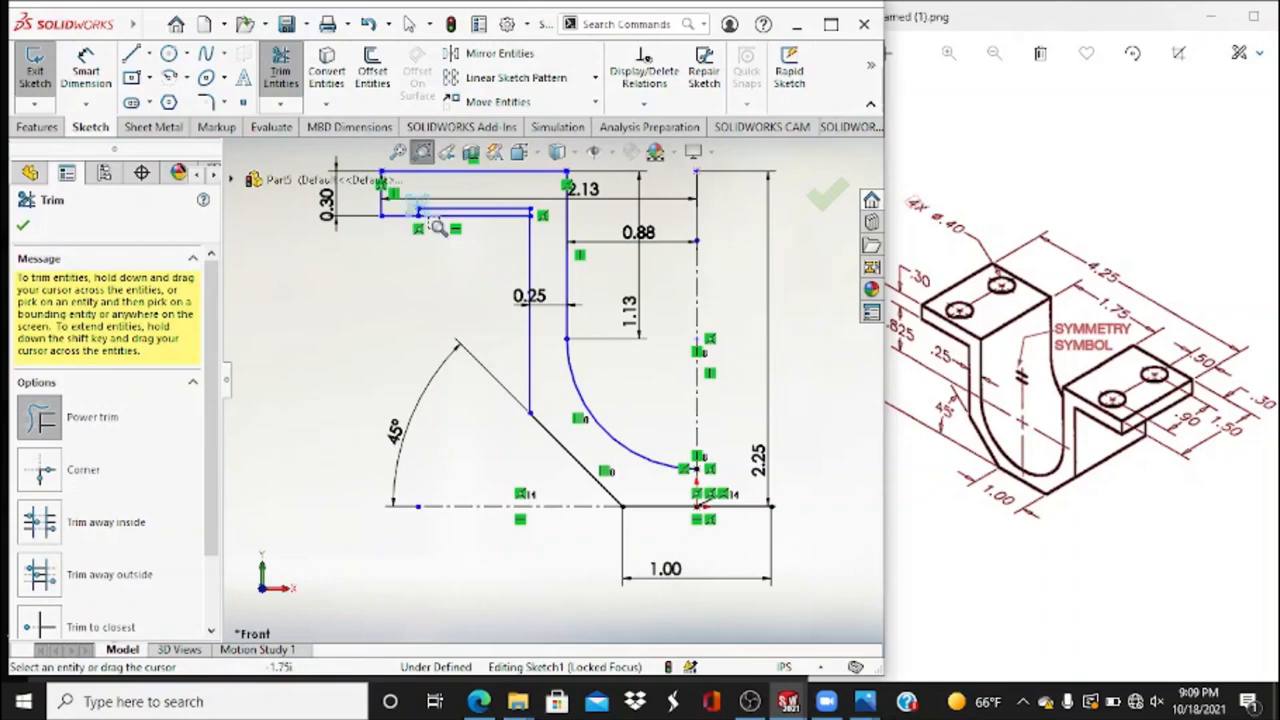
mouse_move(435, 224)
mouse_down()
mouse_move(585, 250)
mouse_move(545, 226)
mouse_up()
key(Escape)
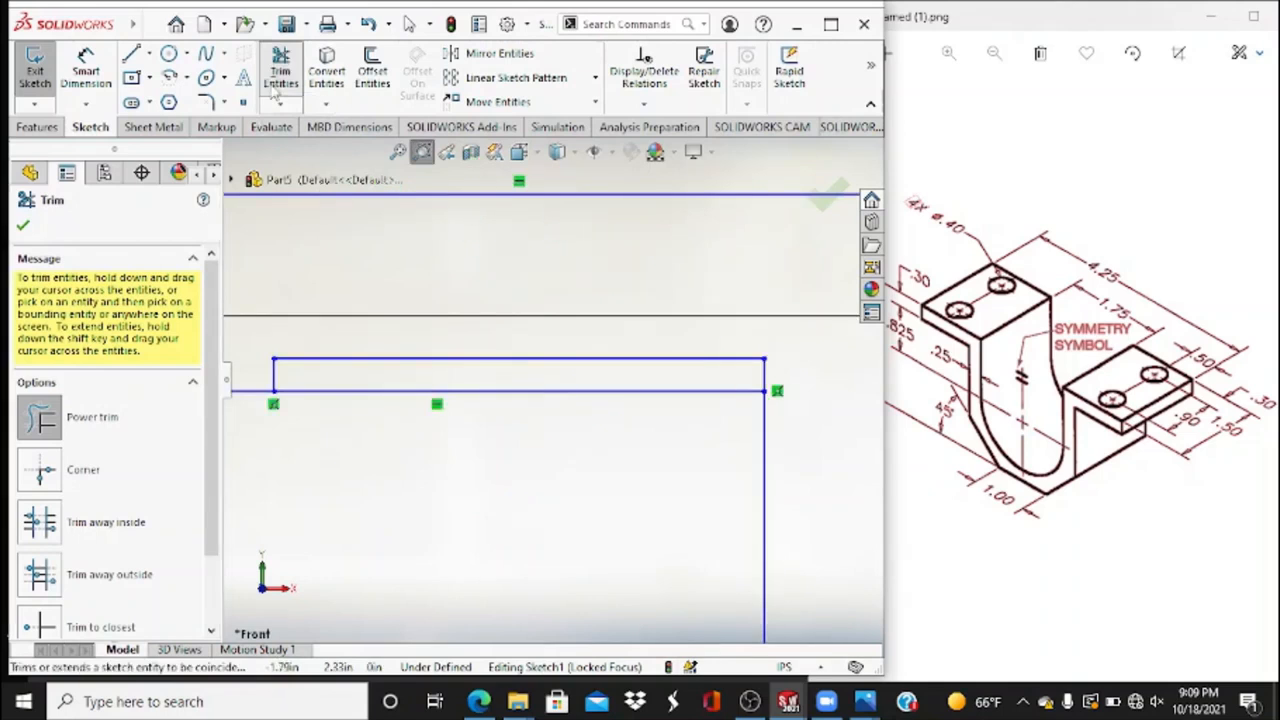
drag(262, 372, 368, 352)
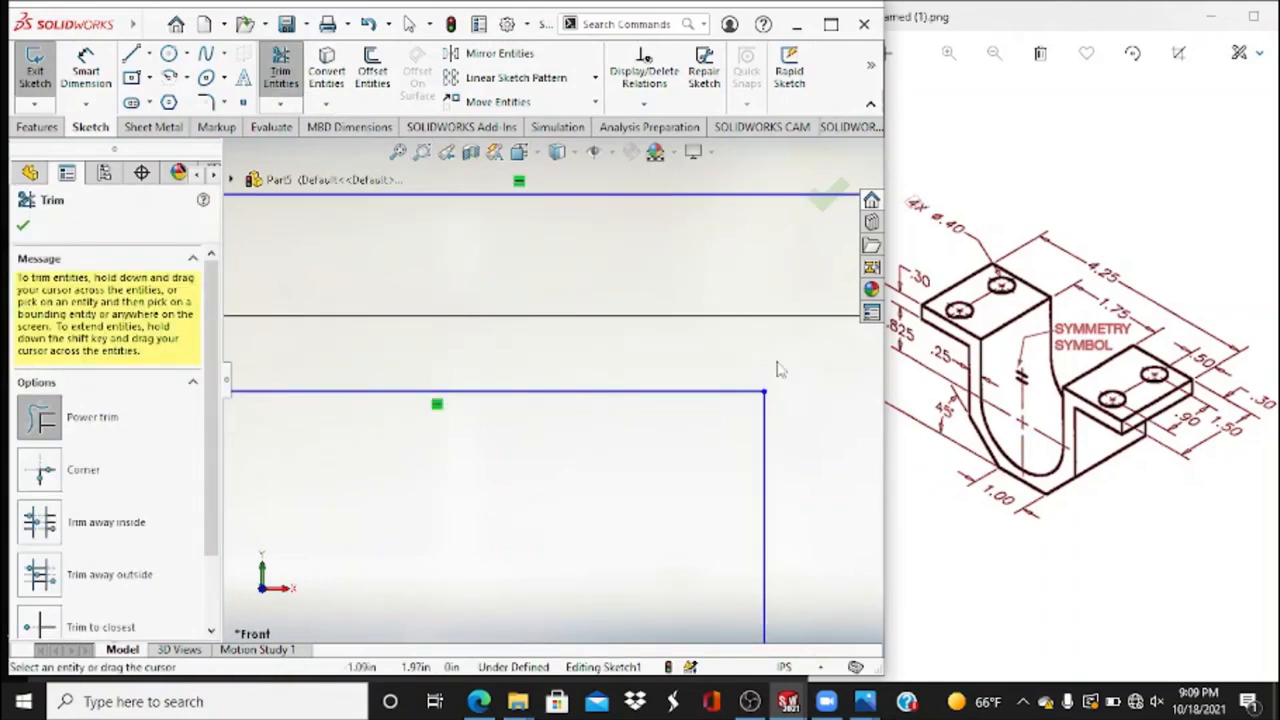
click(23, 227)
click(398, 152)
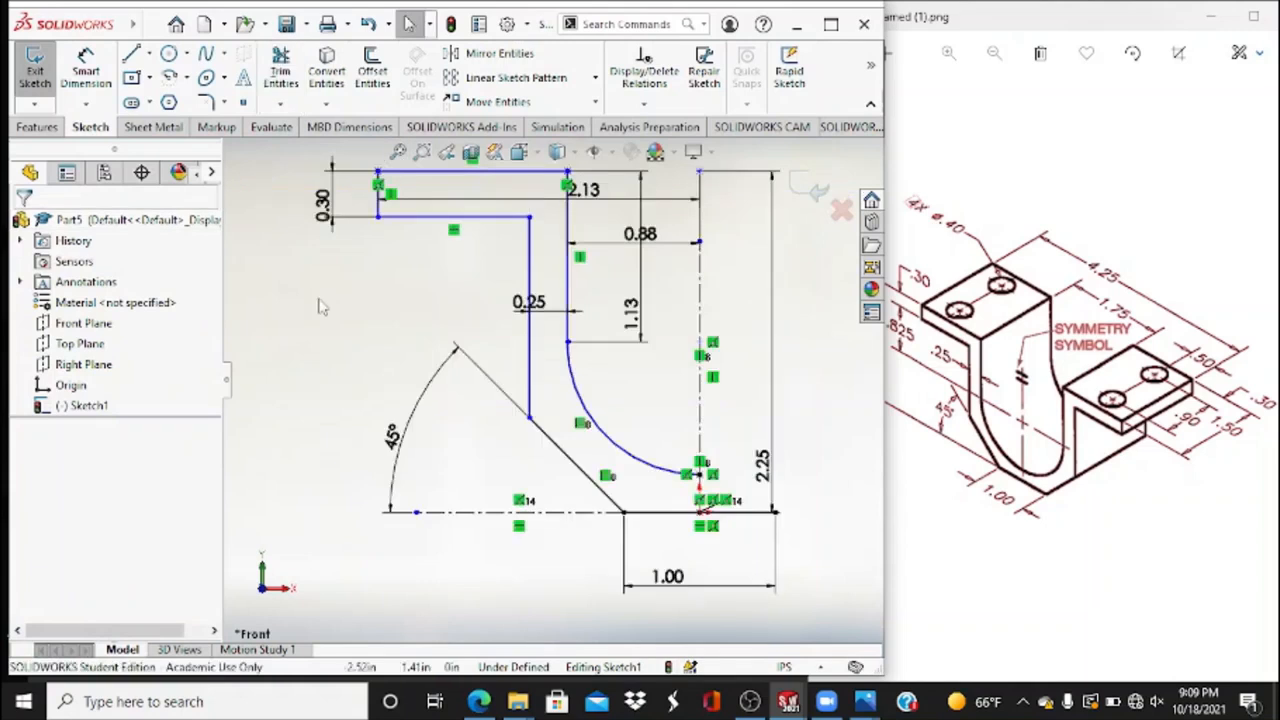
Mirror the left half of the bracket profile, including its arc and slanted line, about the vertical centerline.
click(495, 53)
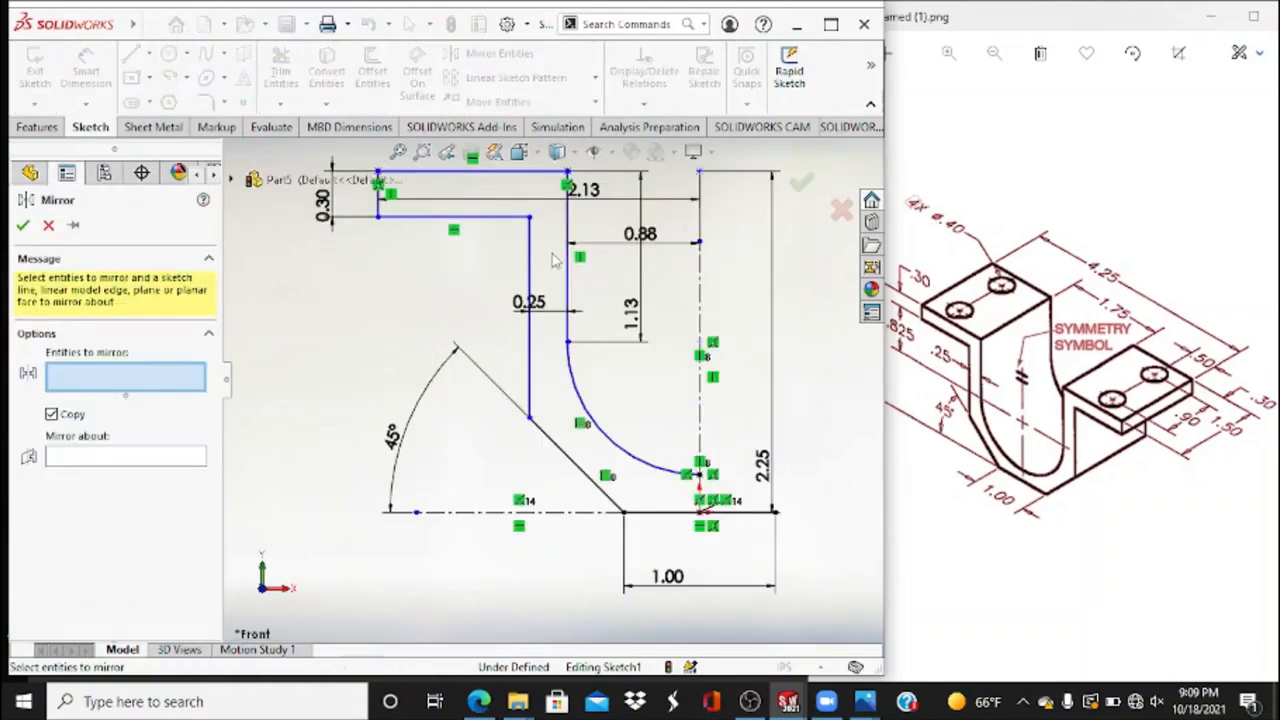
drag(346, 182, 683, 548)
click(660, 478)
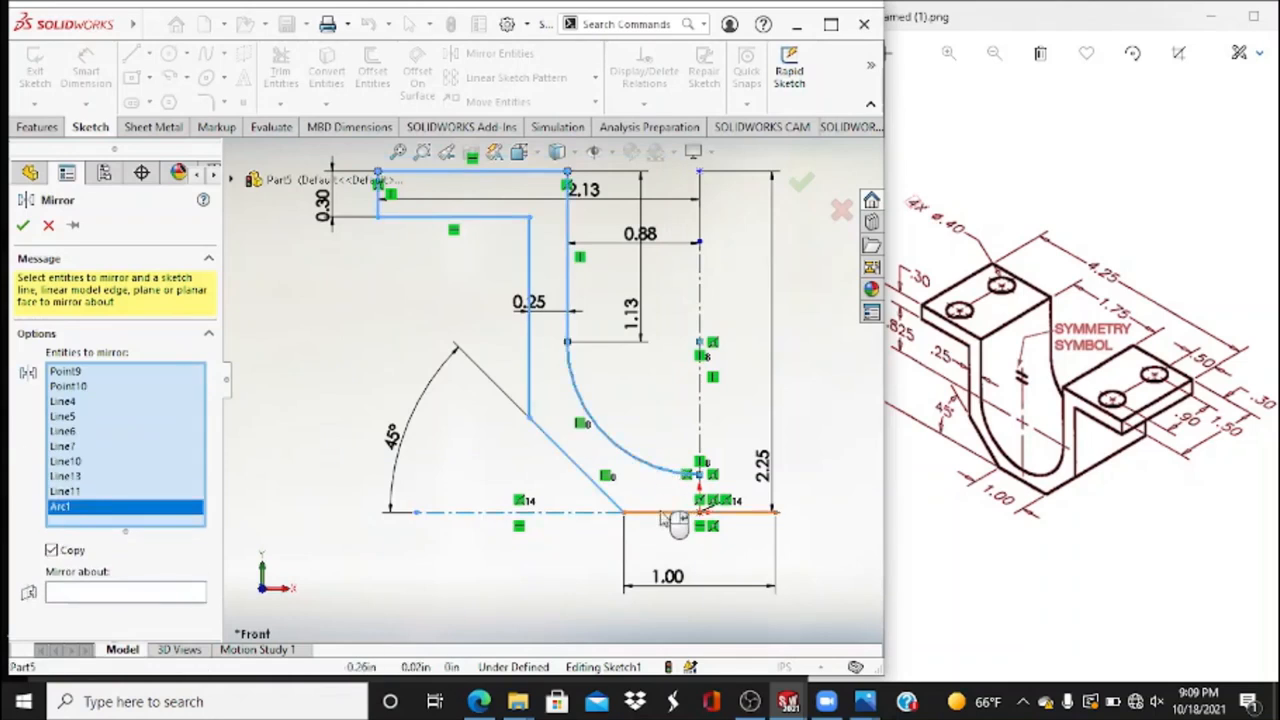
click(661, 514)
click(673, 513)
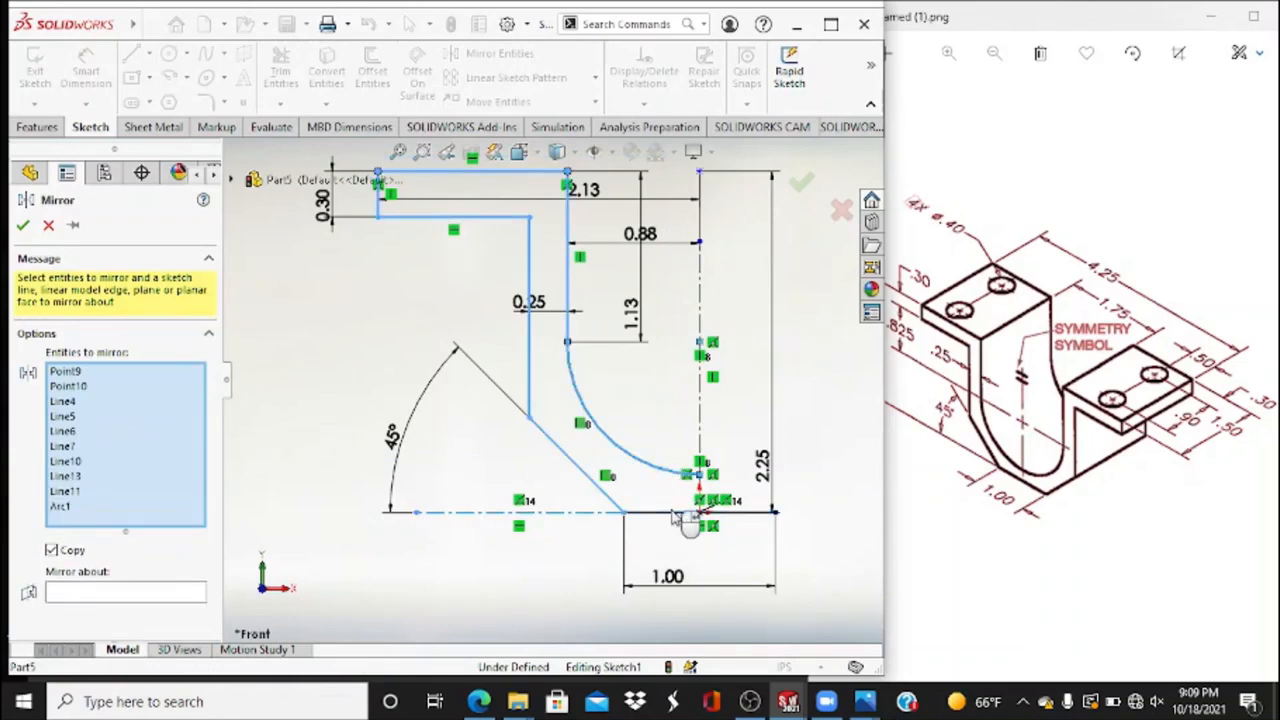
click(72, 598)
click(700, 390)
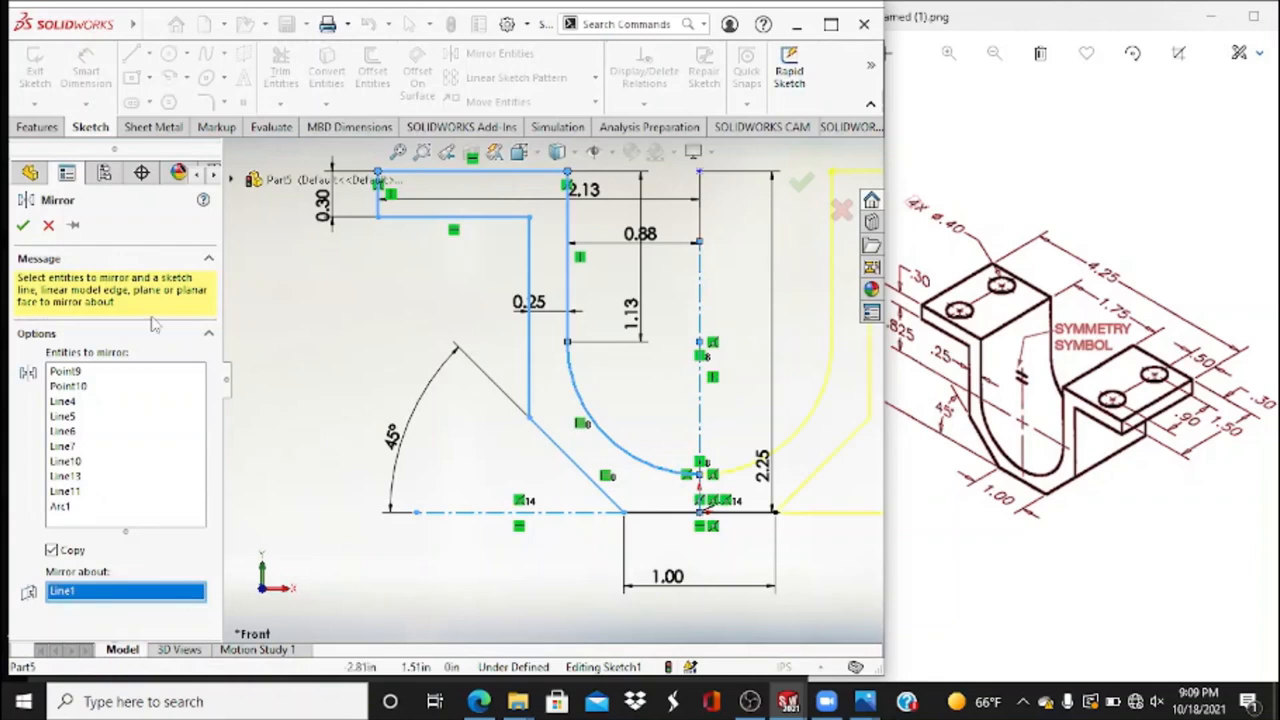
click(23, 225)
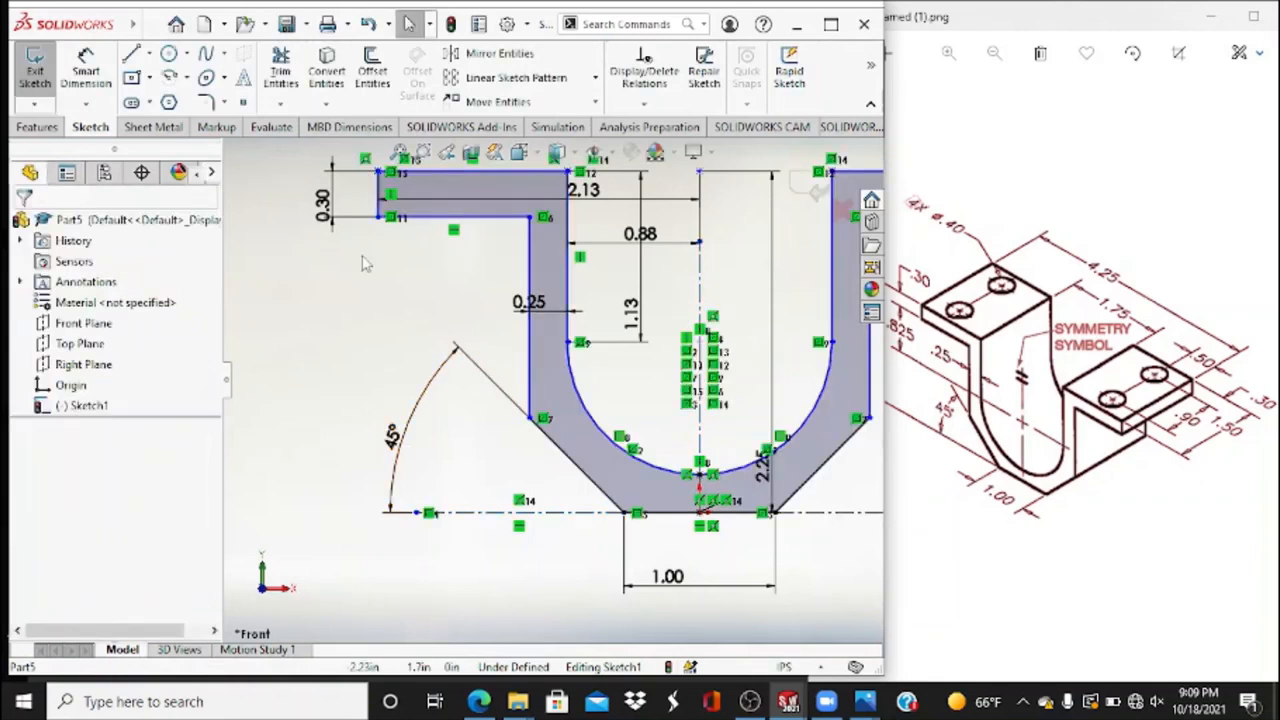
Finish the profile sketch and extrude it 1.5 in with the Mid Plane end condition.
click(35, 78)
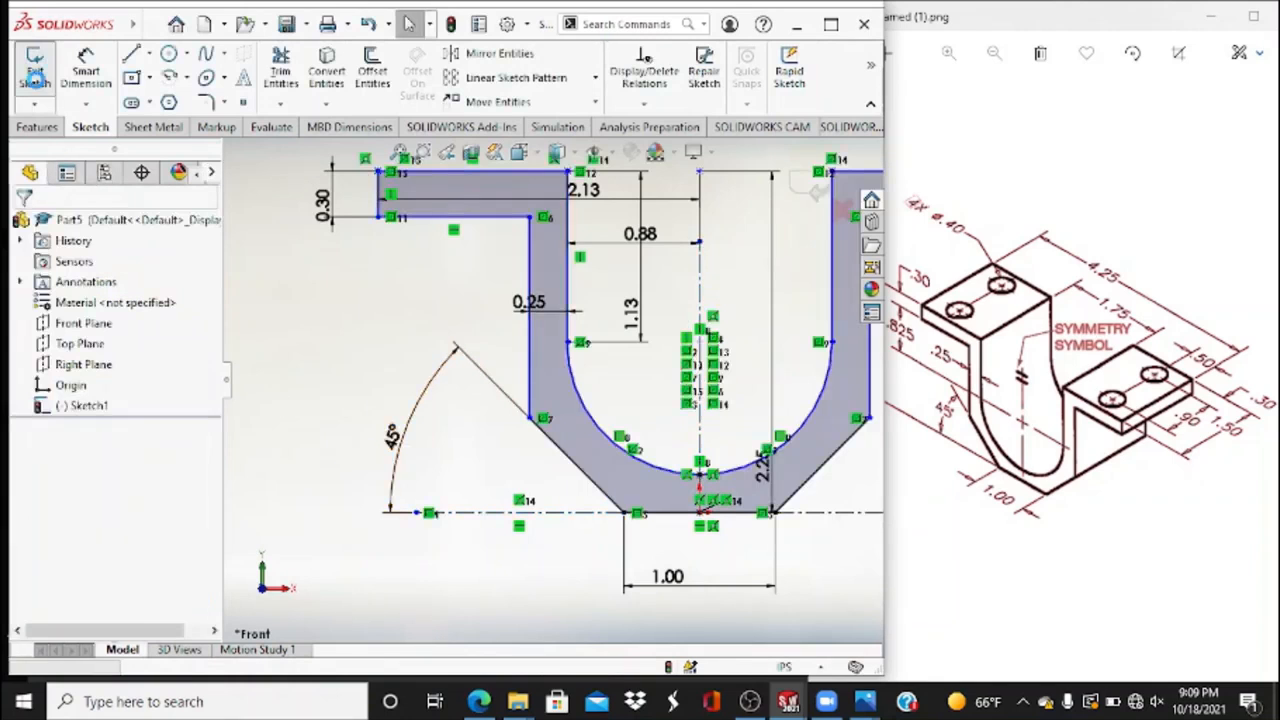
click(520, 152)
click(626, 204)
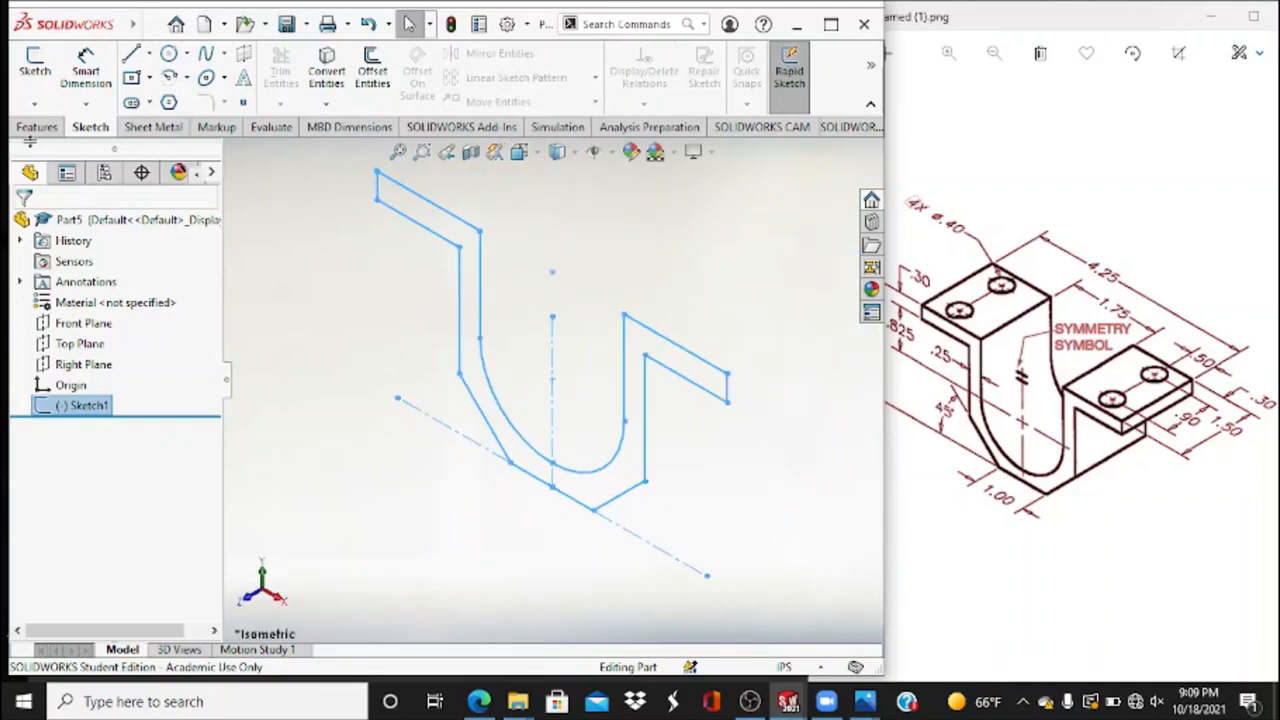
click(38, 127)
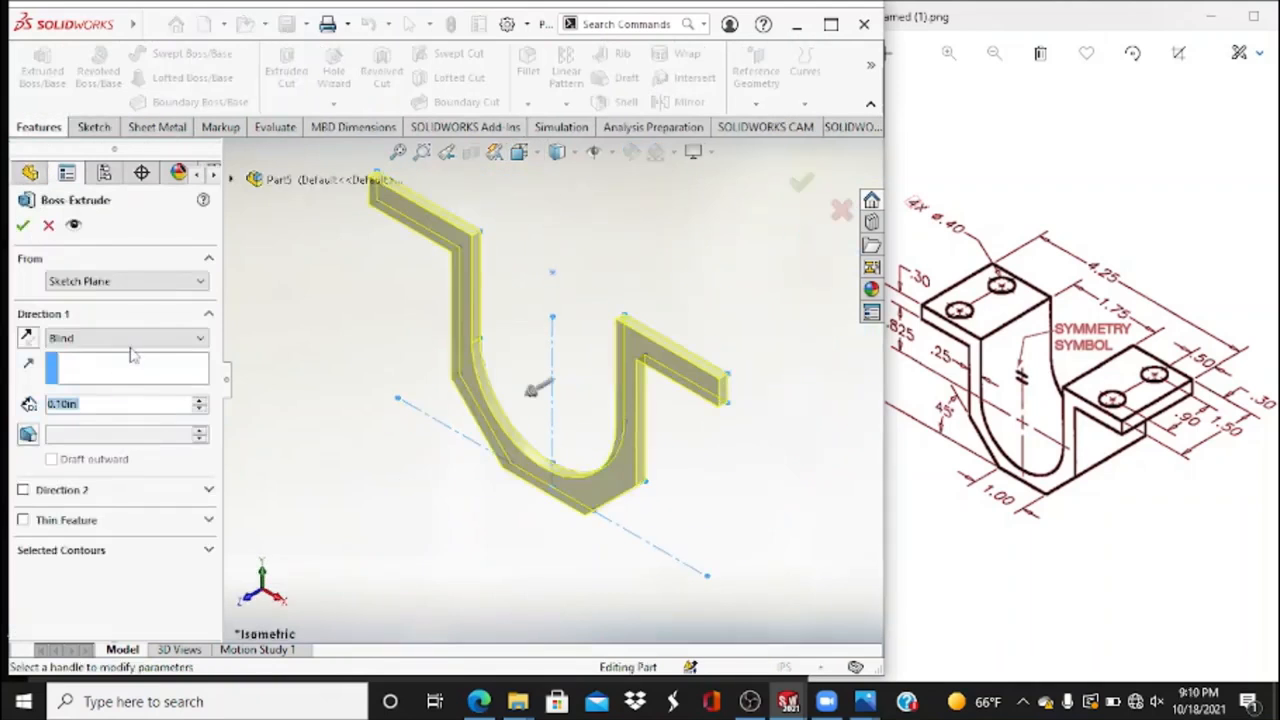
click(128, 336)
click(122, 418)
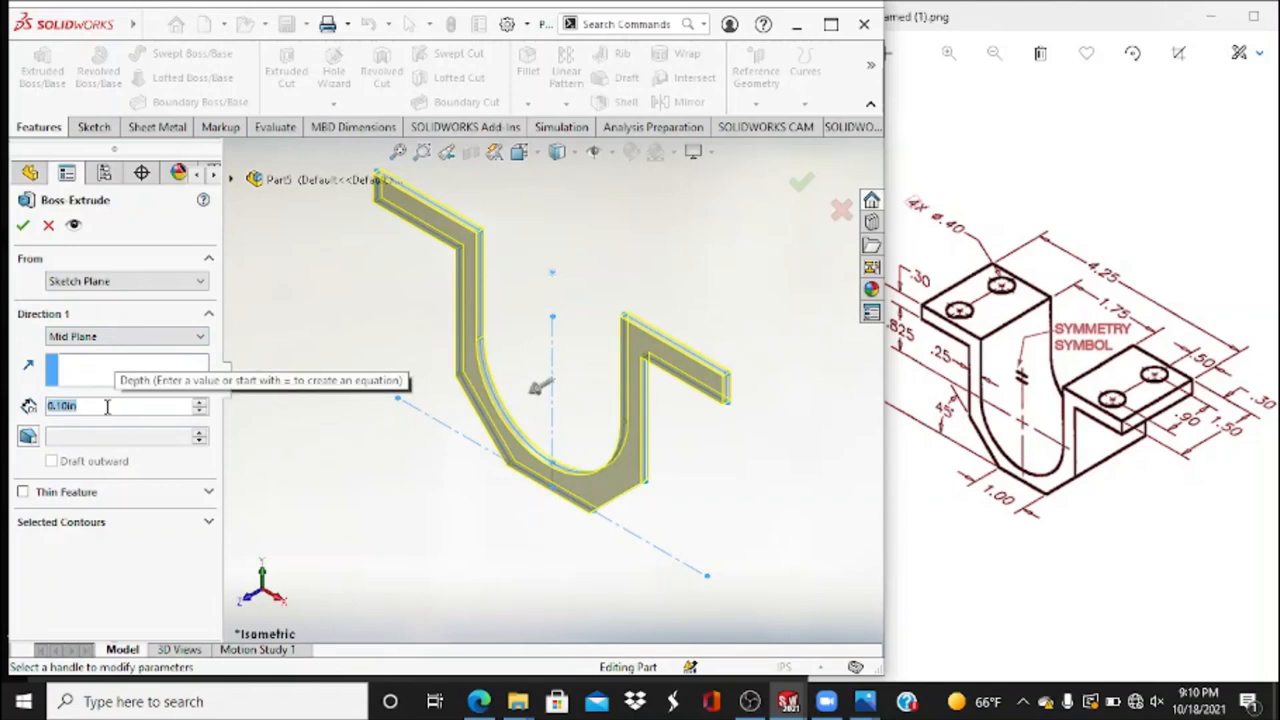
text(1.5)
key(Return)
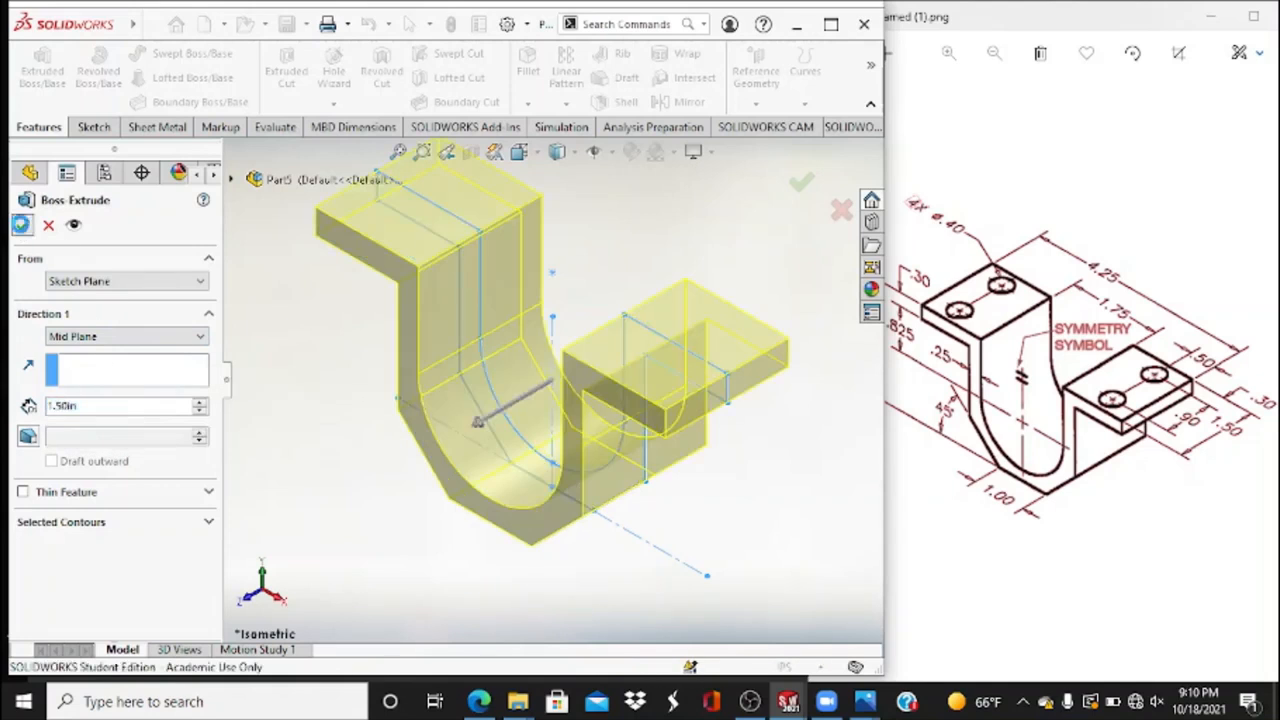
click(21, 224)
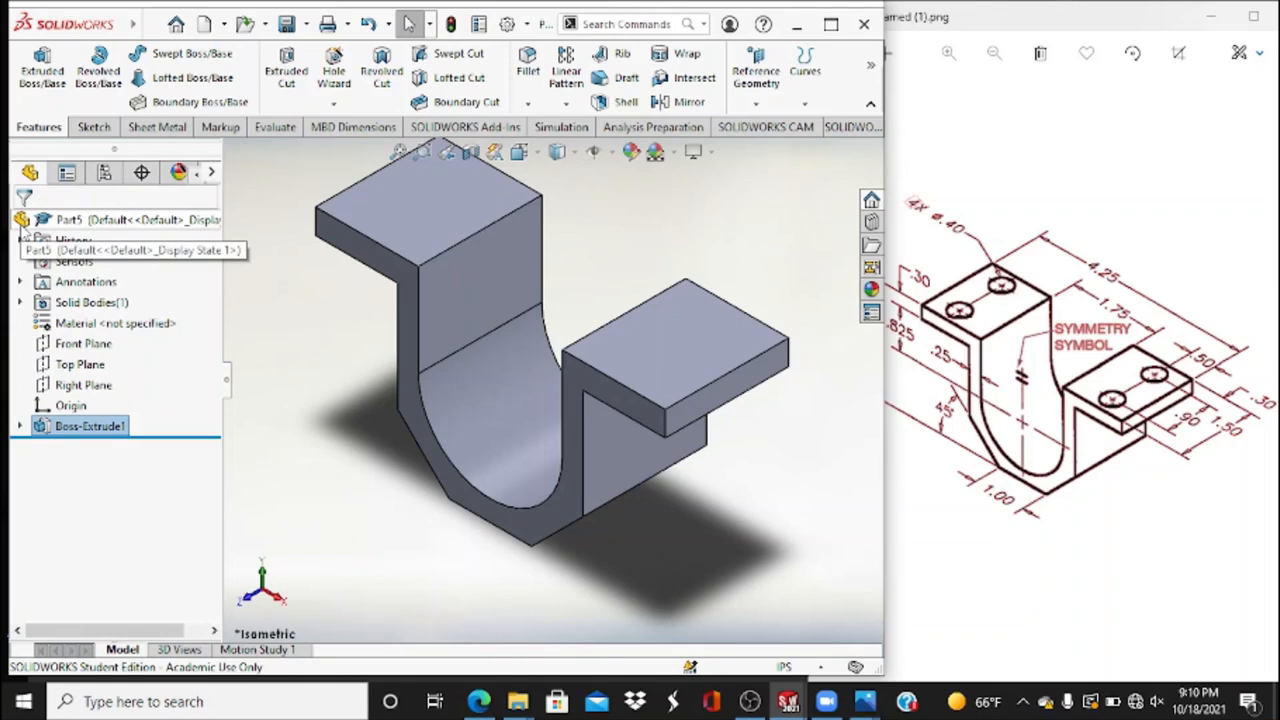
Create a reference plane midway between the outer end faces of the two flanges.
click(756, 72)
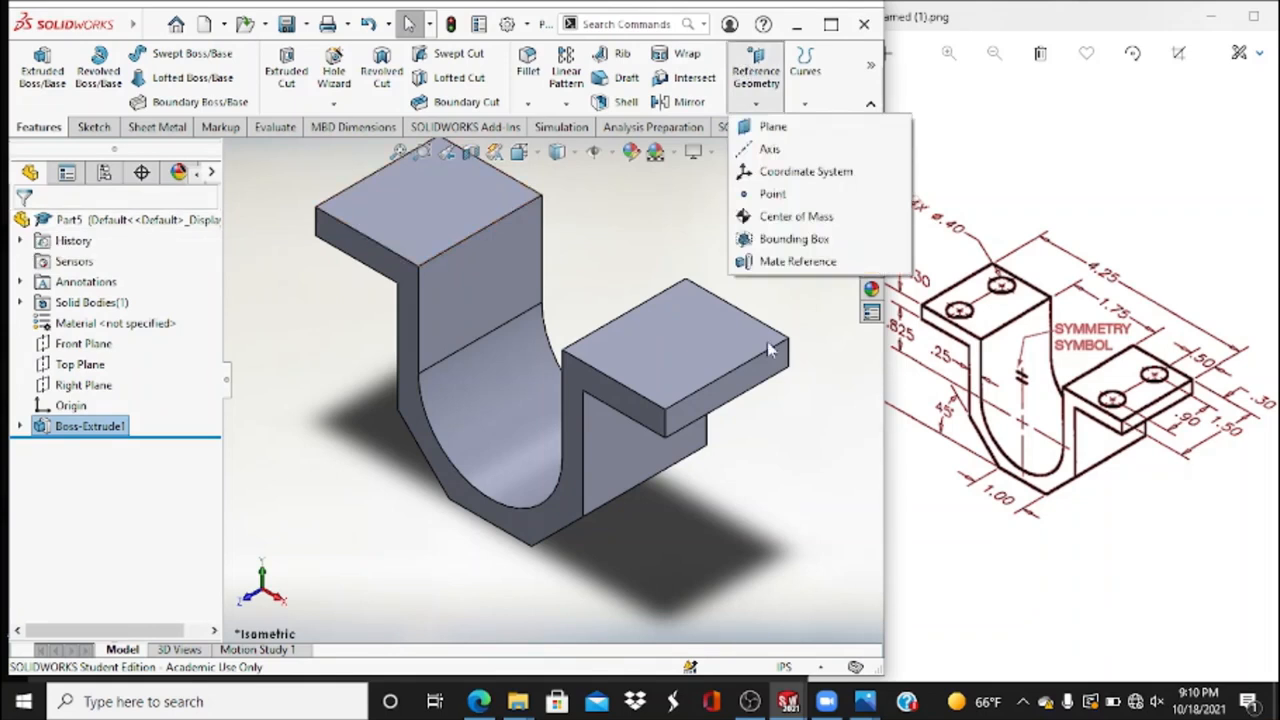
click(750, 373)
click(757, 98)
click(768, 127)
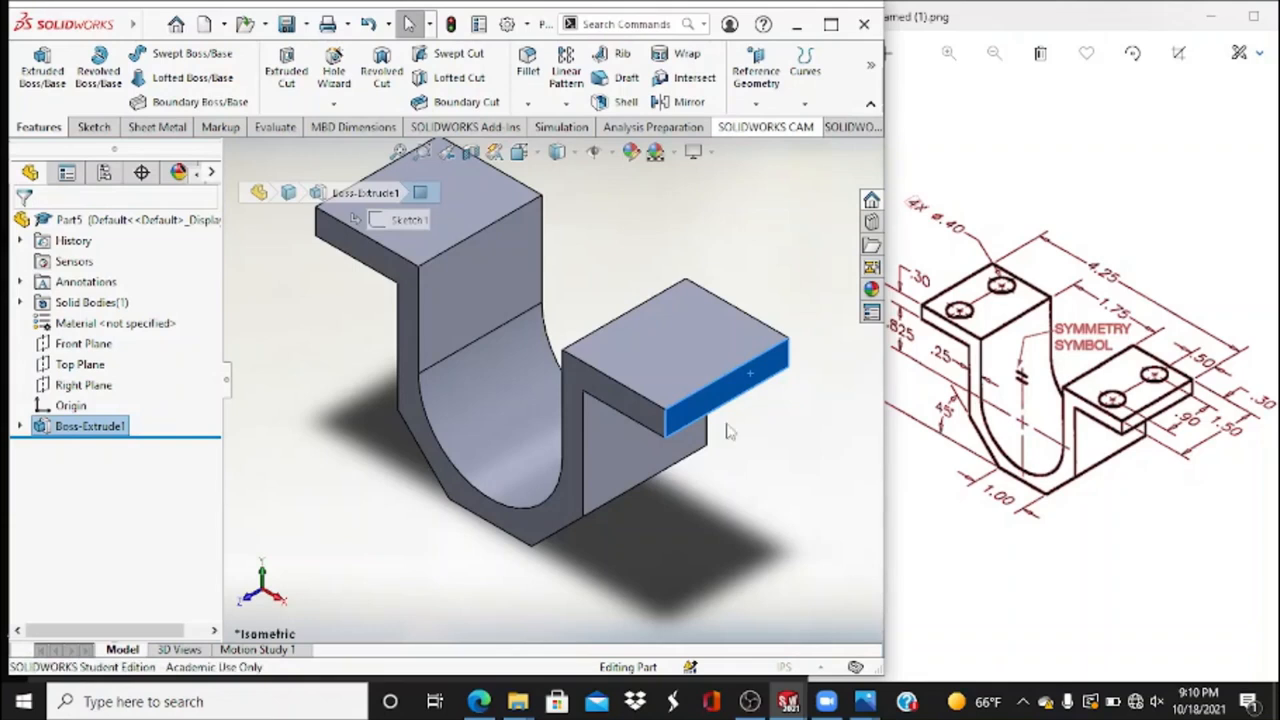
click(527, 151)
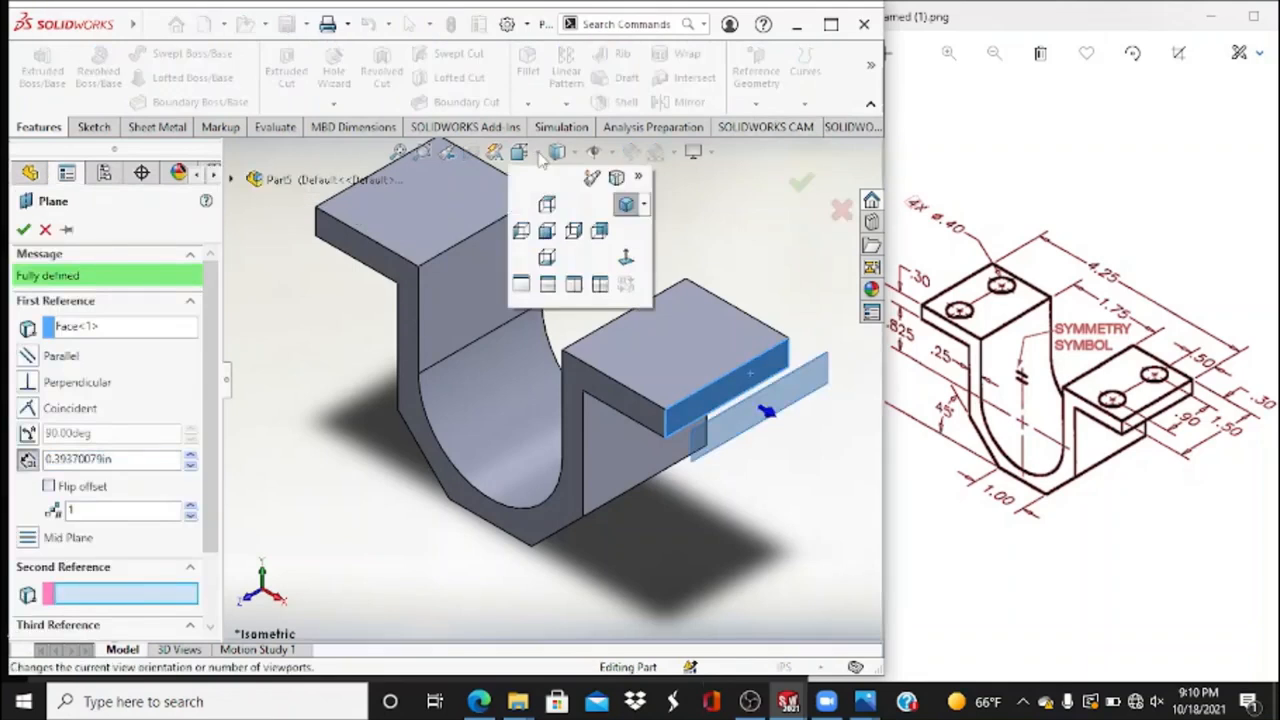
click(519, 230)
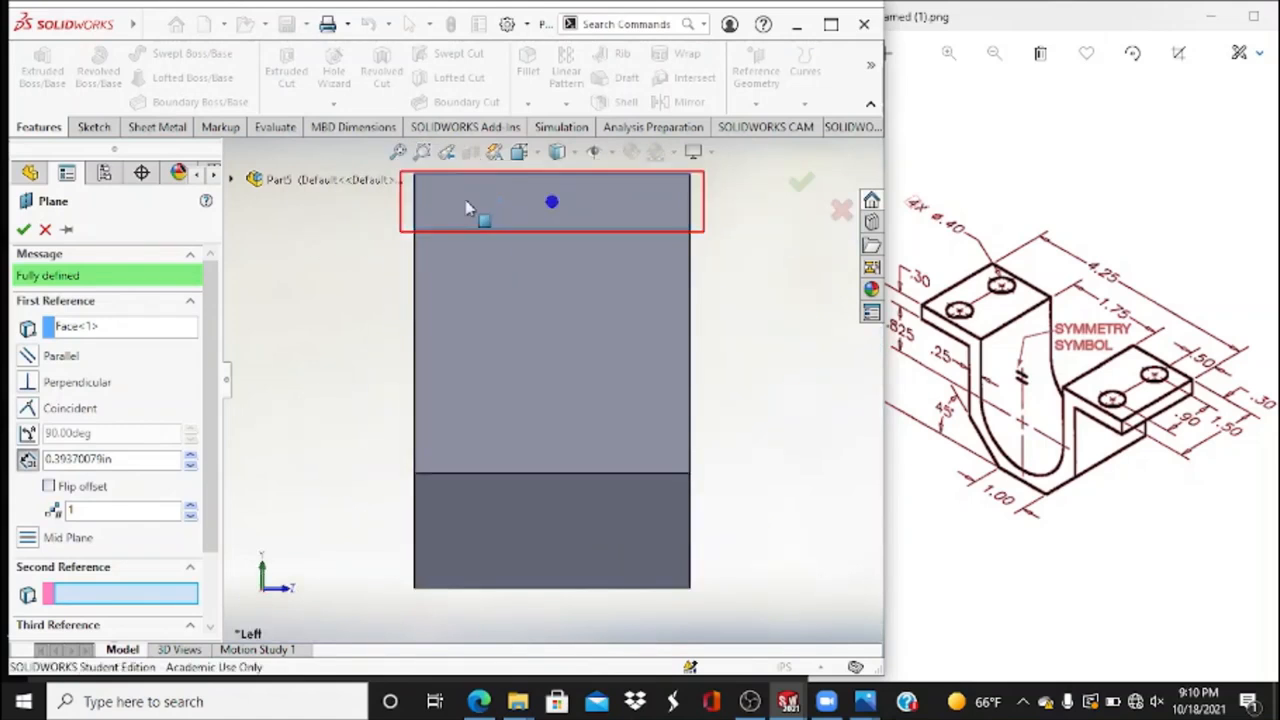
click(485, 207)
click(523, 151)
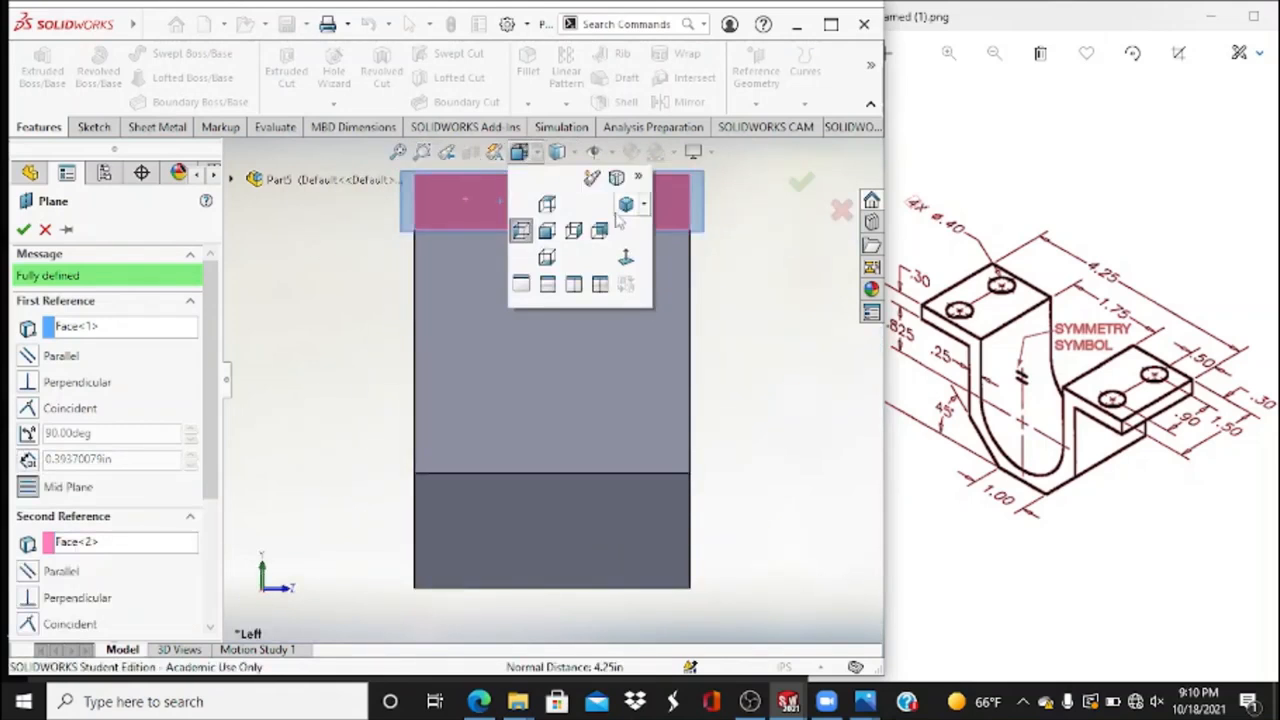
click(547, 203)
click(22, 230)
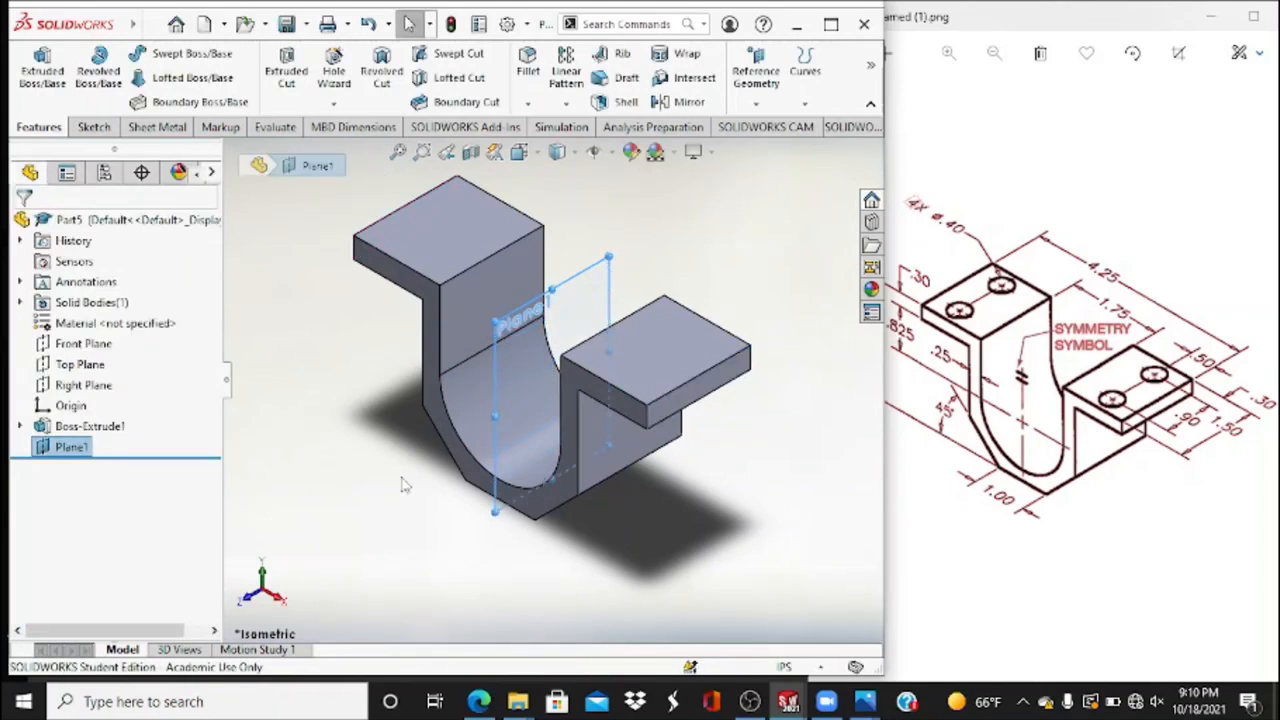
click(94, 126)
click(35, 70)
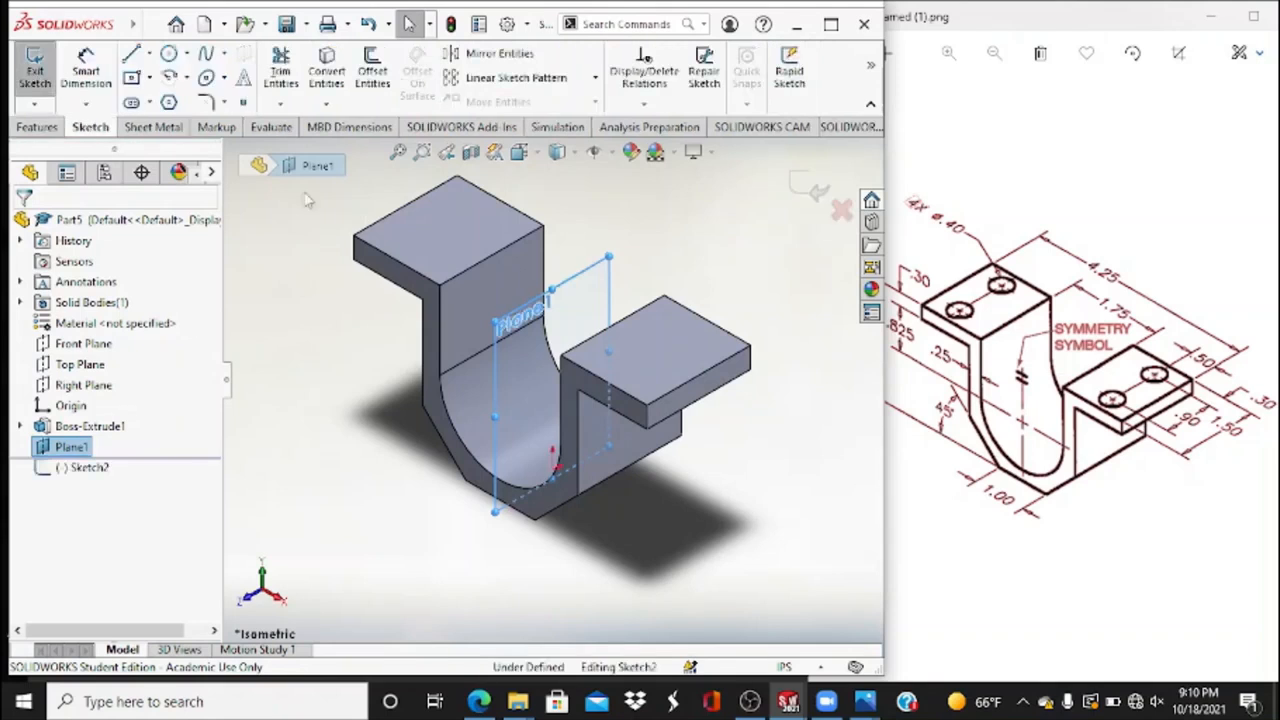
click(435, 229)
click(521, 152)
click(548, 208)
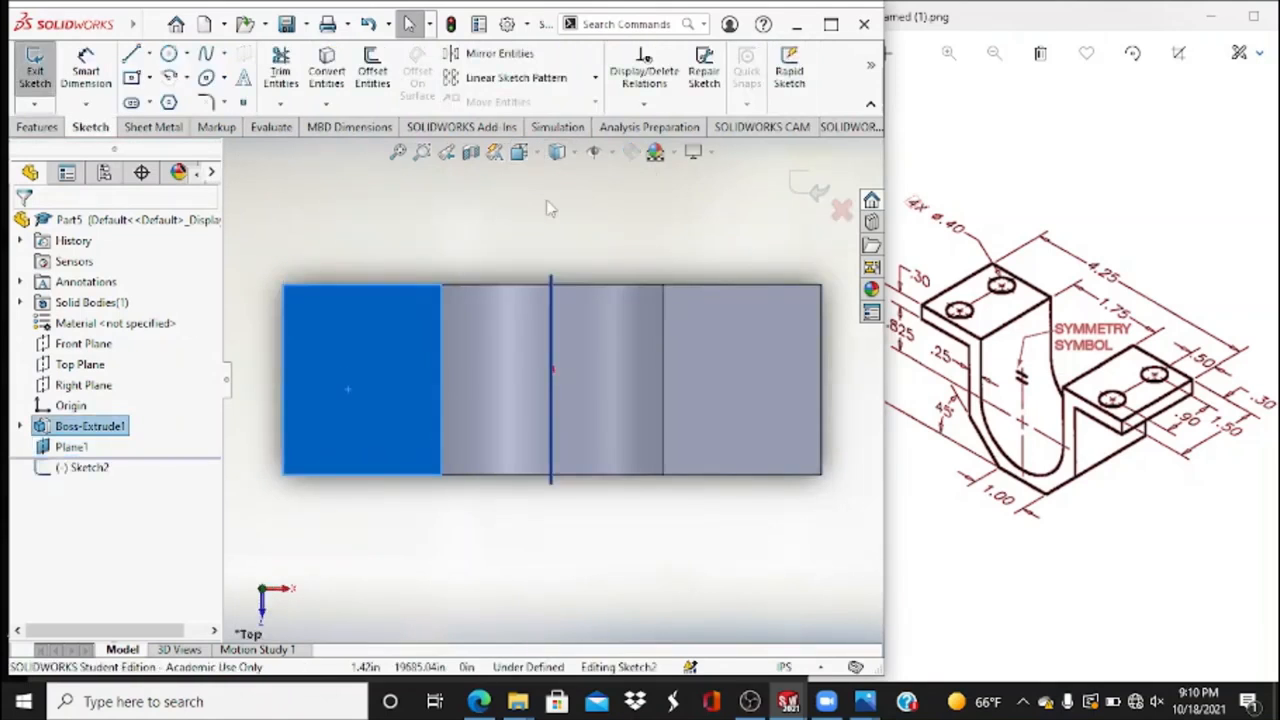
click(242, 102)
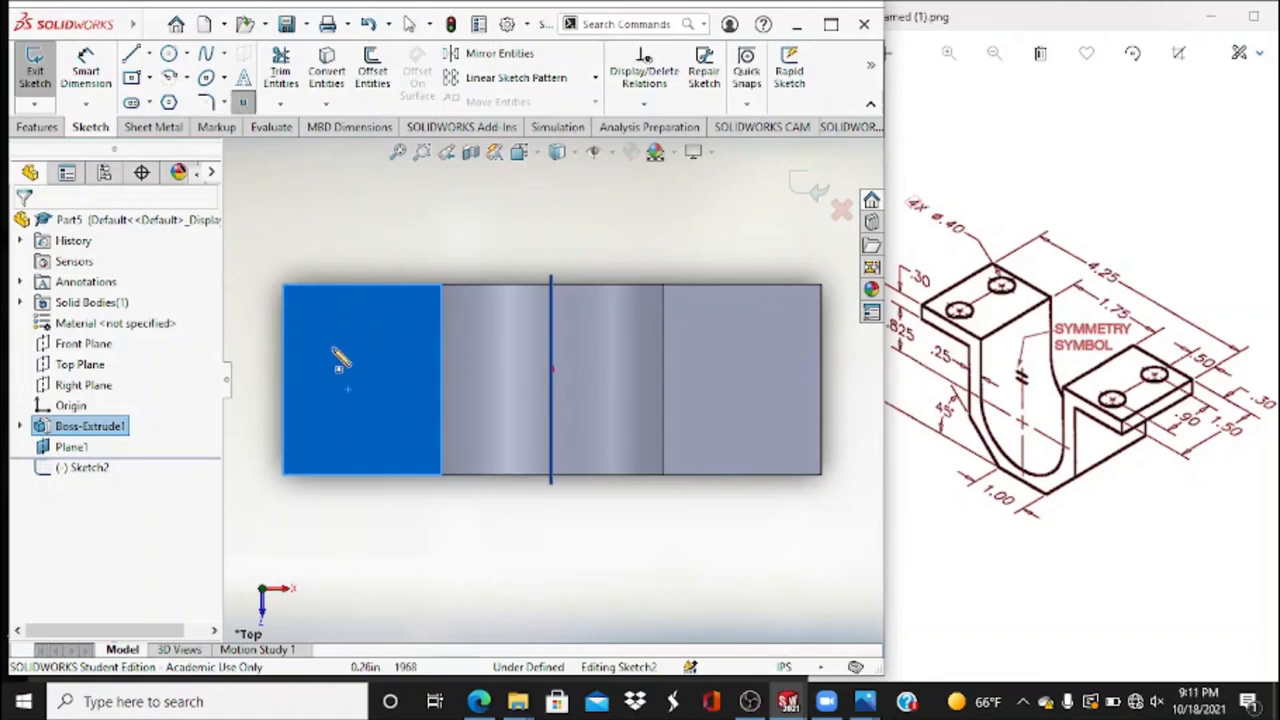
key(Escape)
click(243, 103)
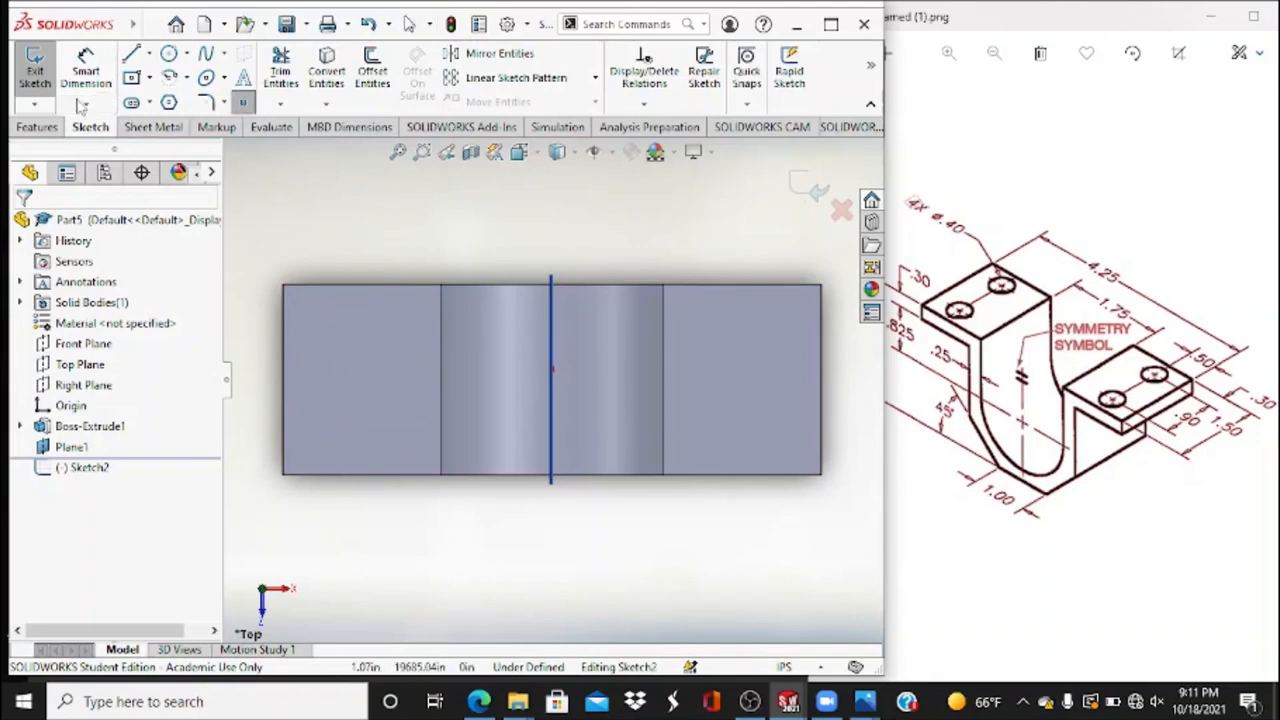
drag(100, 471, 78, 462)
right_click(78, 470)
click(50, 546)
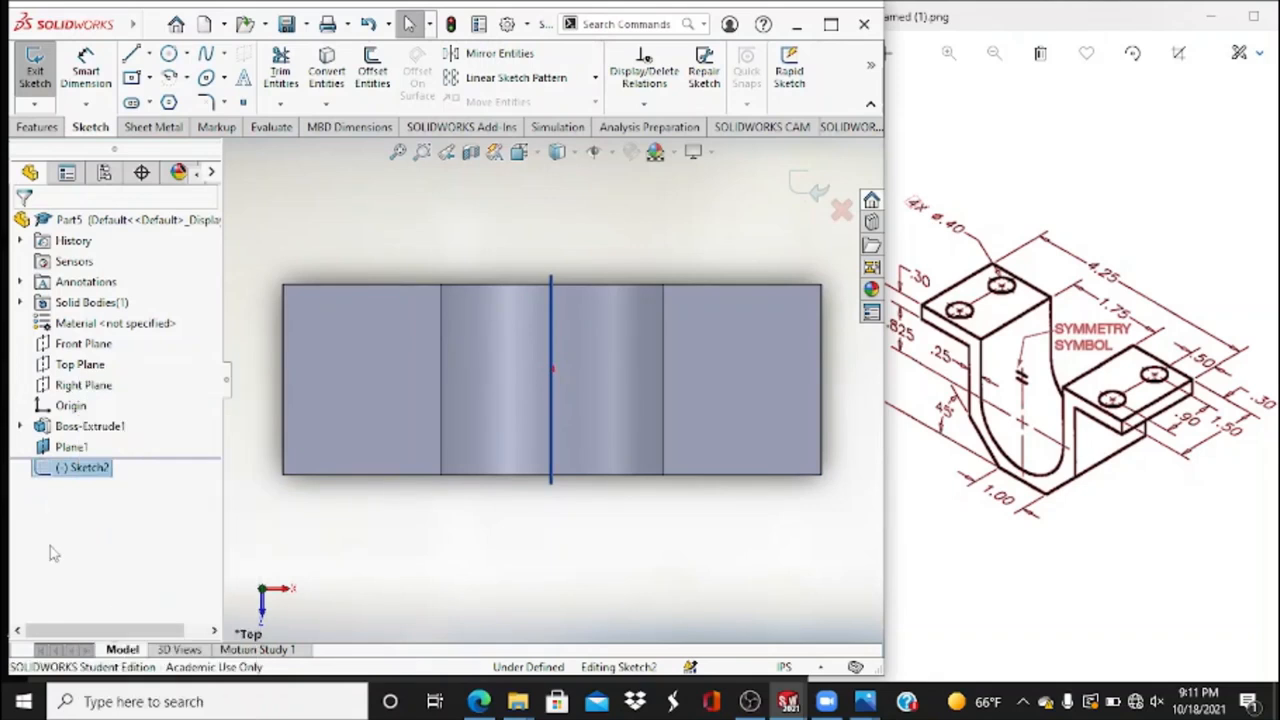
click(36, 70)
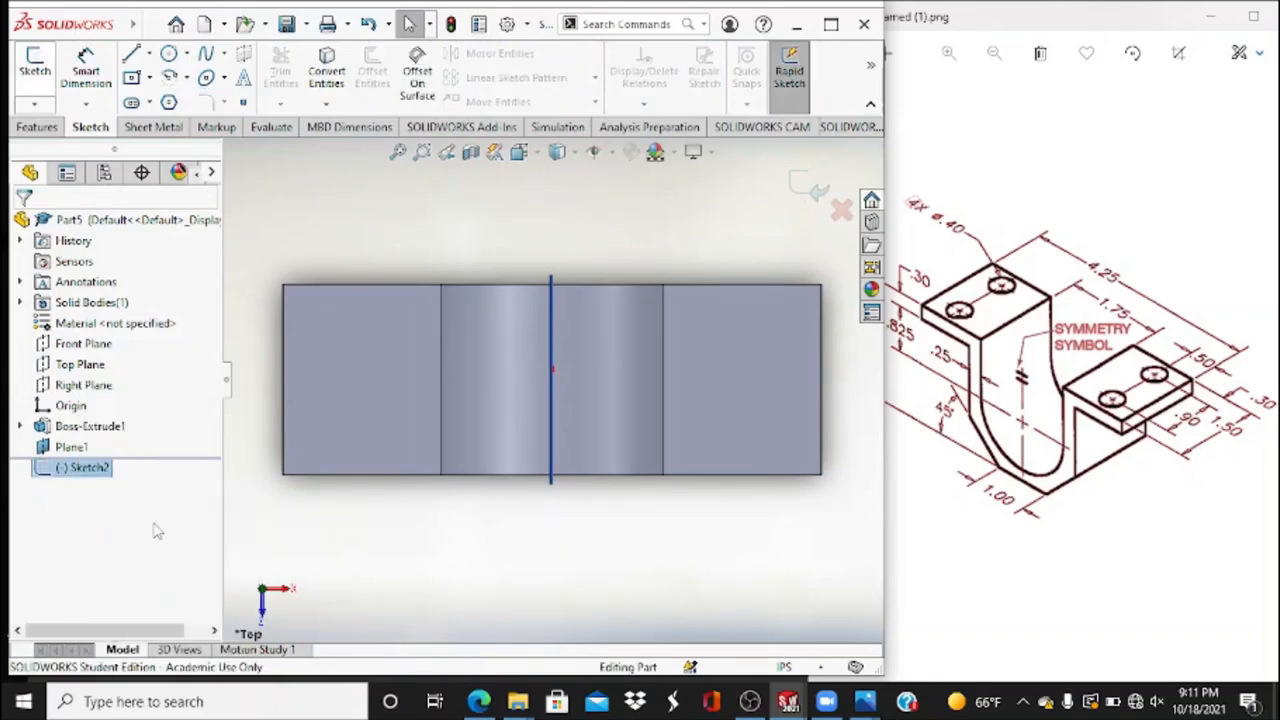
Start a sketch on the left flange's top face and place a sketch point in its upper half.
click(35, 70)
click(318, 397)
click(242, 102)
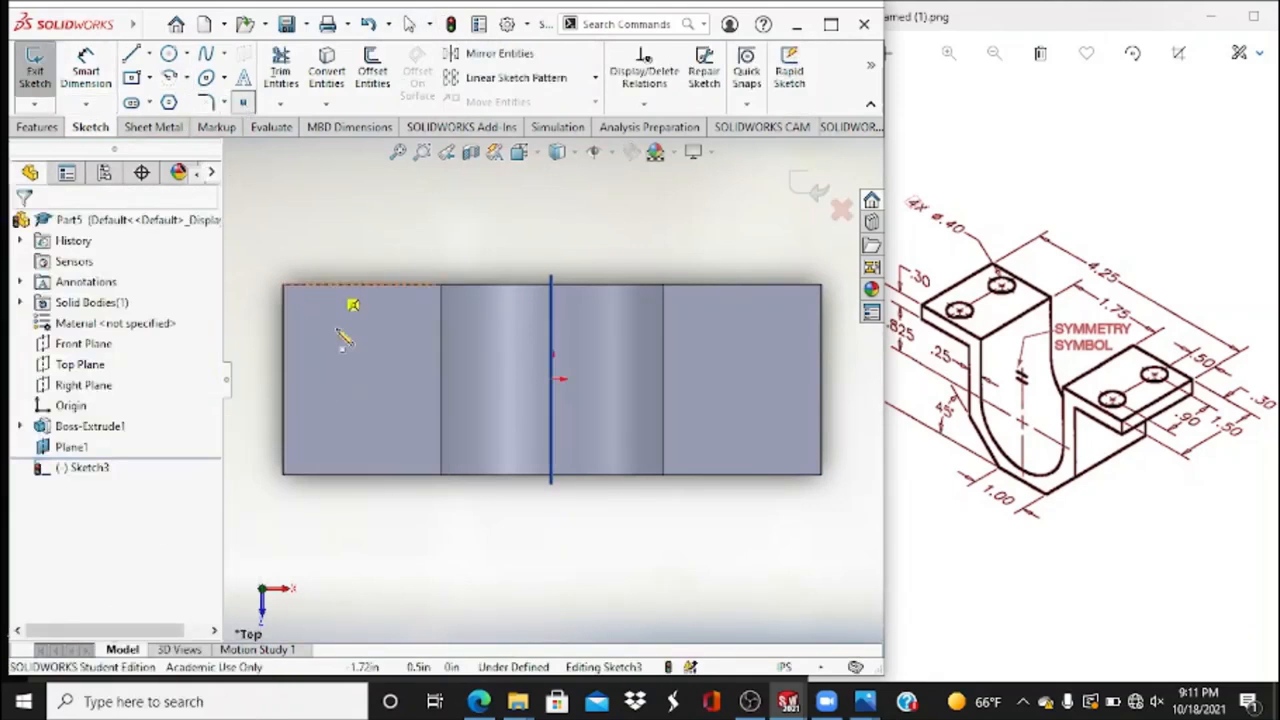
click(357, 329)
key(Escape)
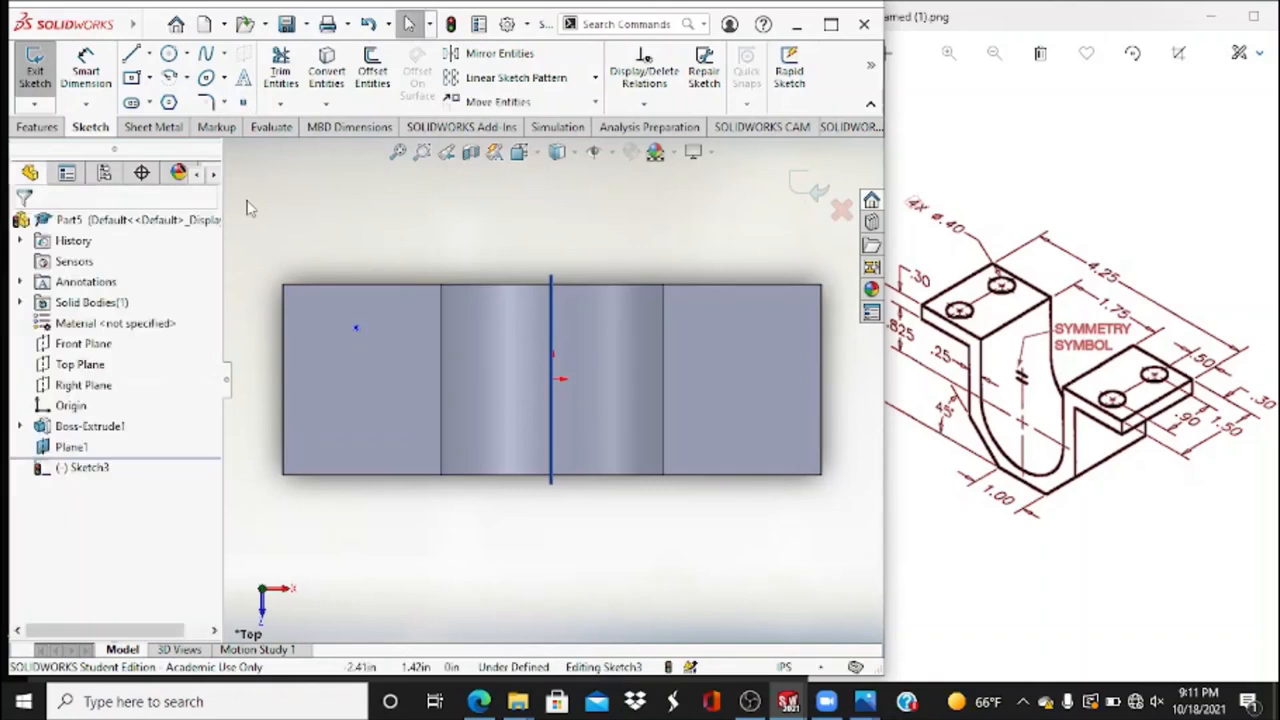
Dimension the sketch point 0.5 in from the left flange's outer edge.
click(88, 77)
click(355, 328)
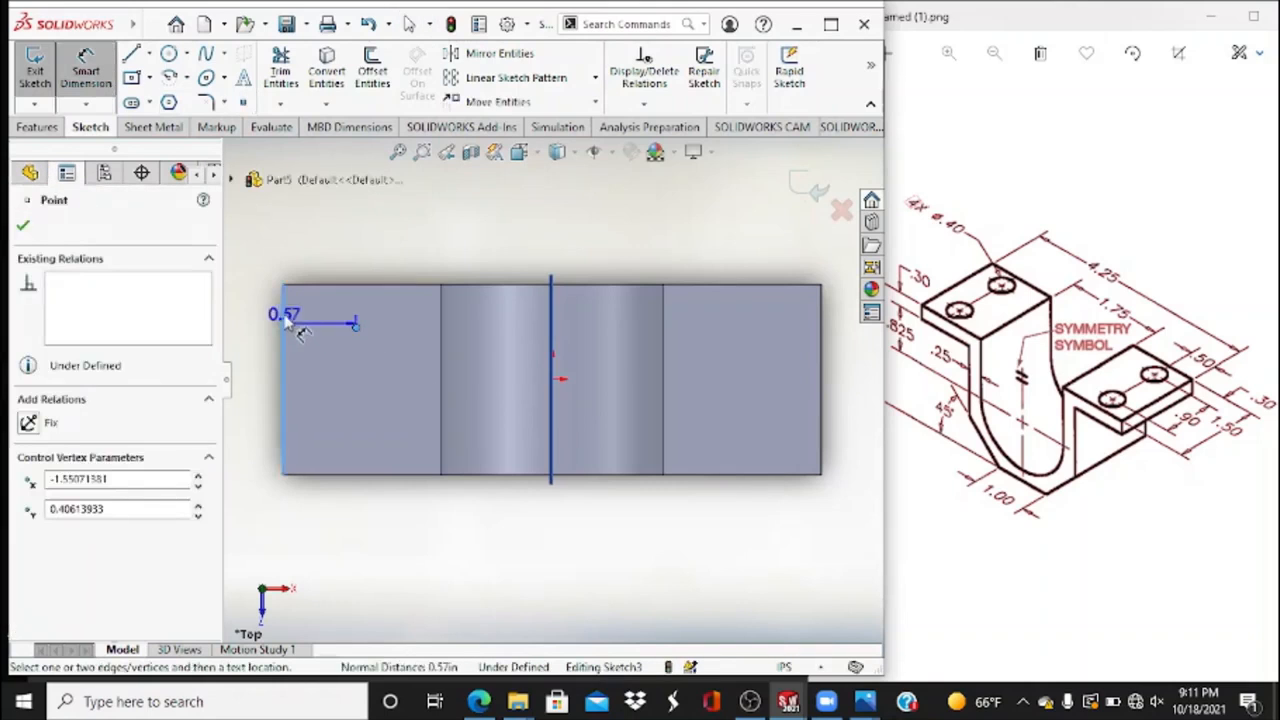
click(283, 306)
click(312, 250)
text(0.5)
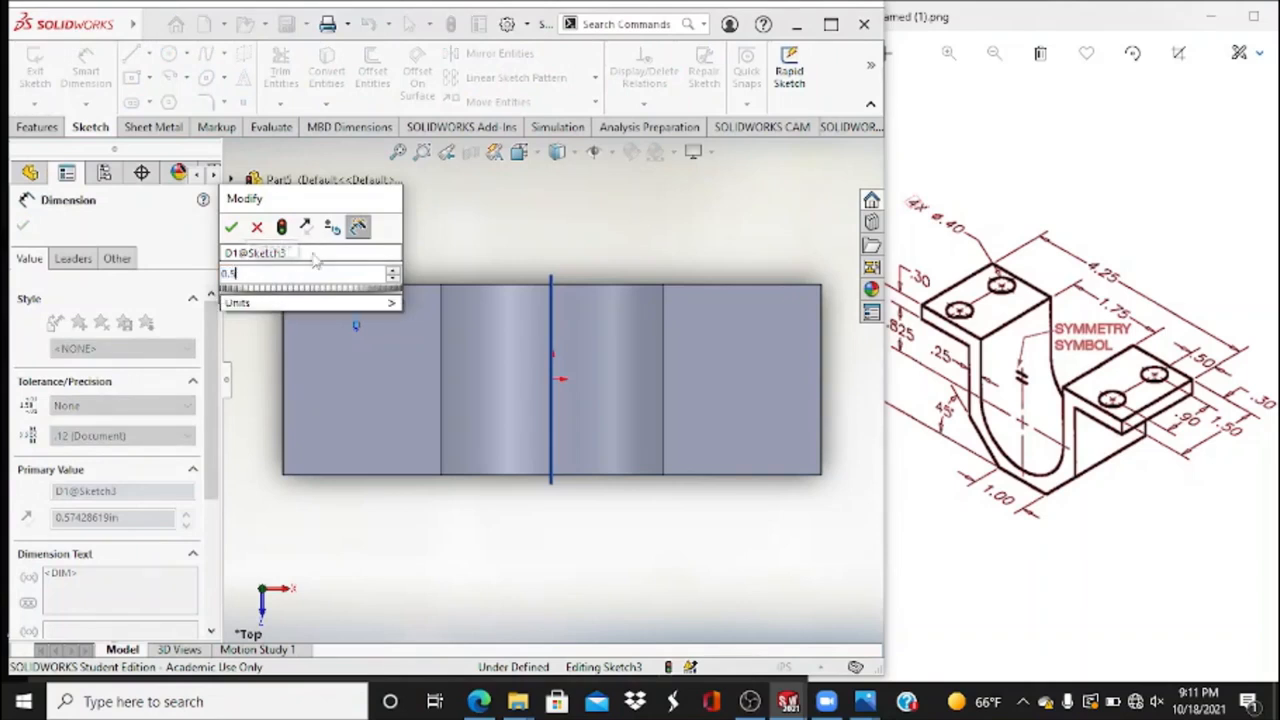
key(Return)
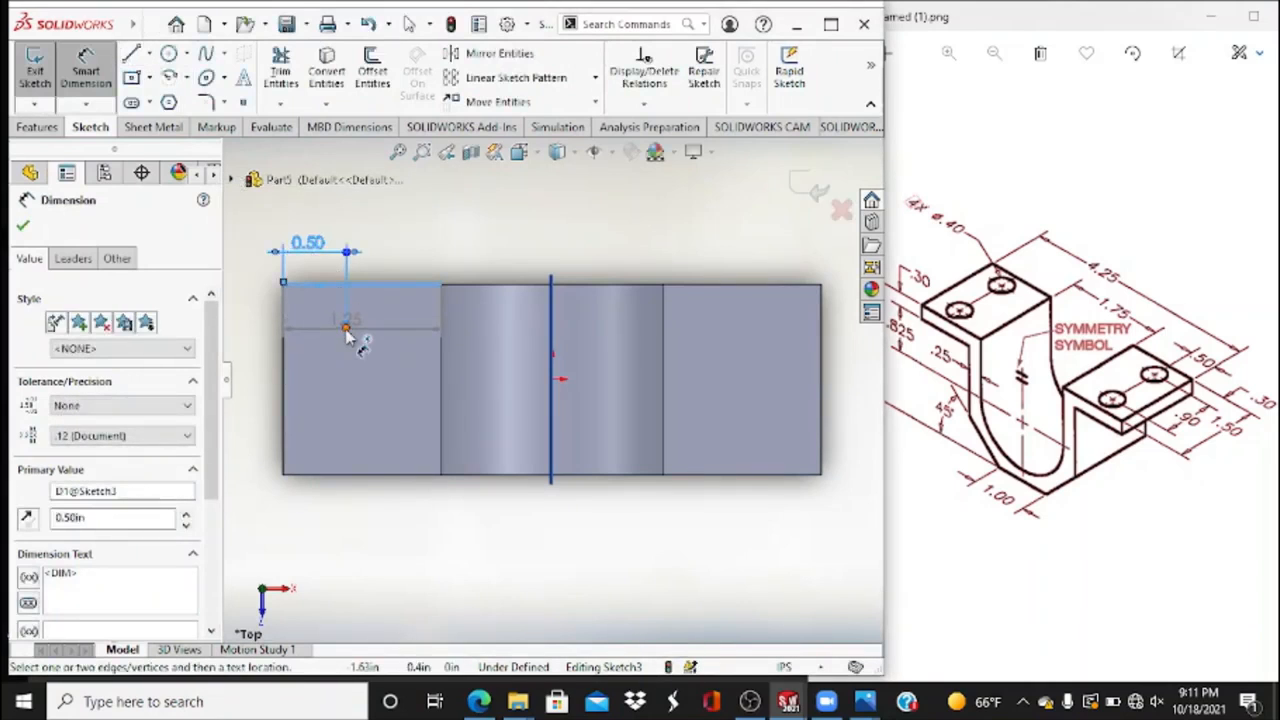
key(Escape)
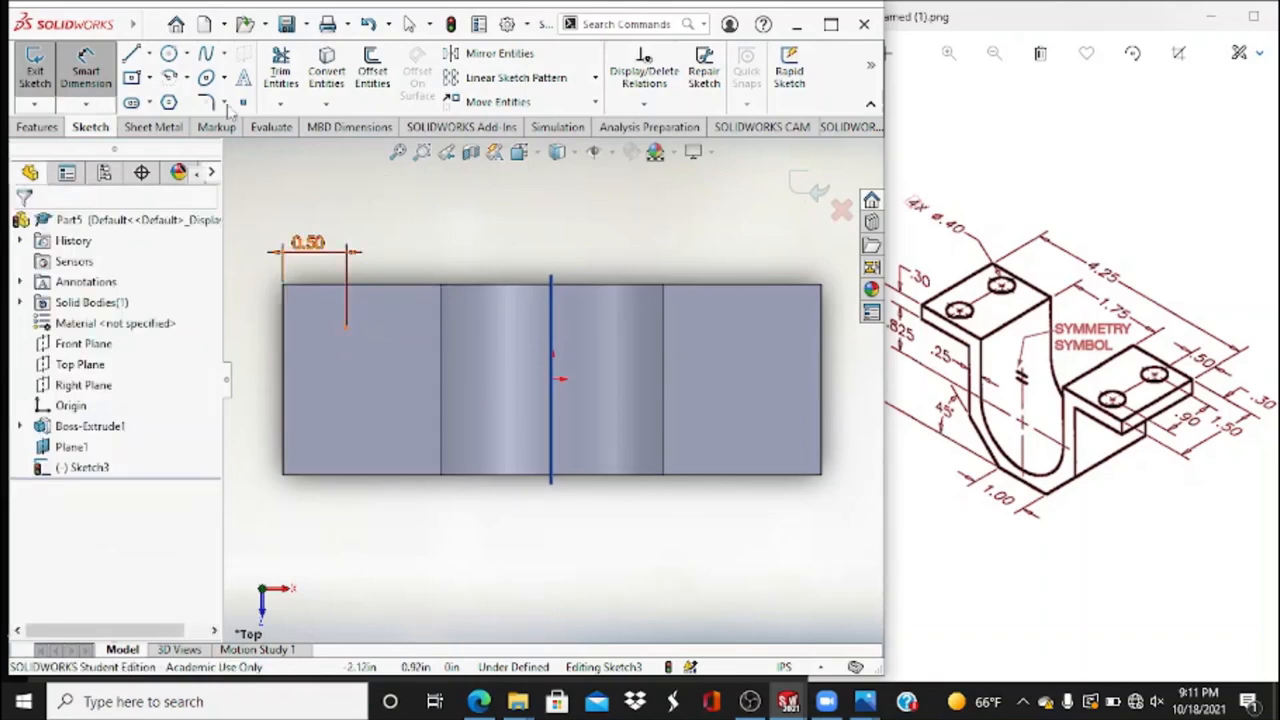
key(Escape)
Place a point at the midpoint of the flange's outer edge and dimension the hole point 0.9/2 in above it.
click(284, 384)
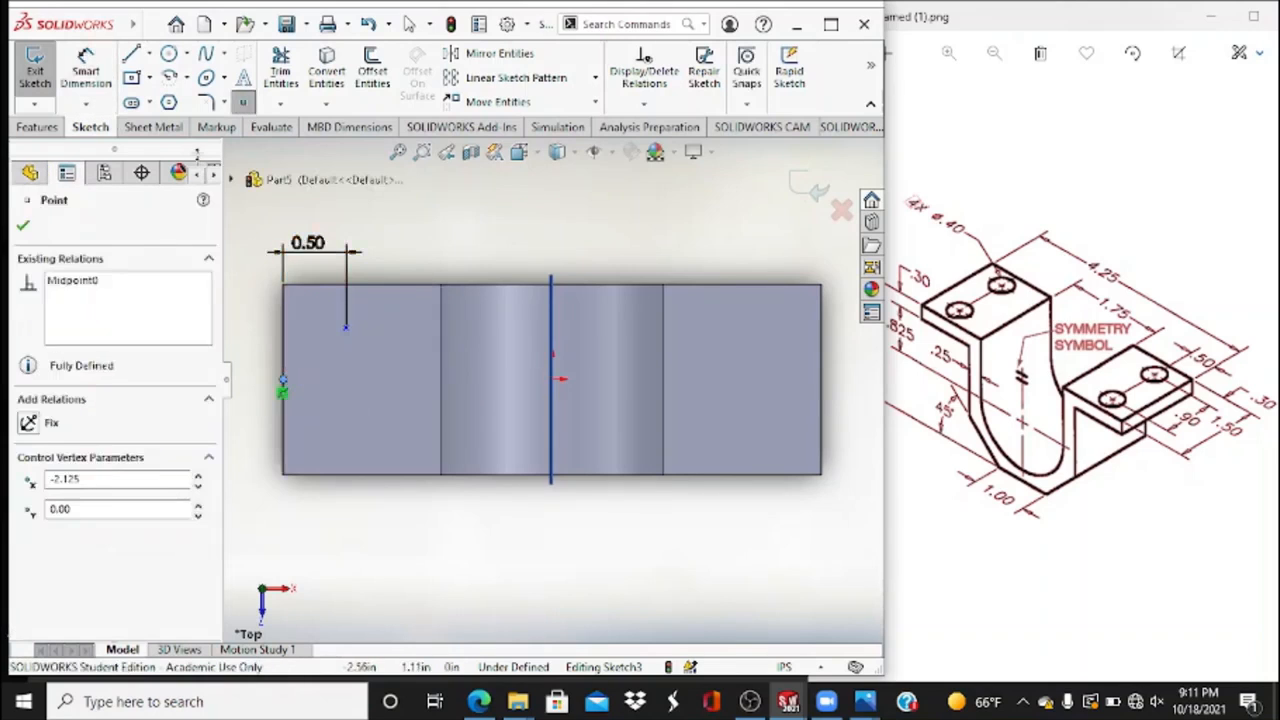
click(98, 70)
click(284, 380)
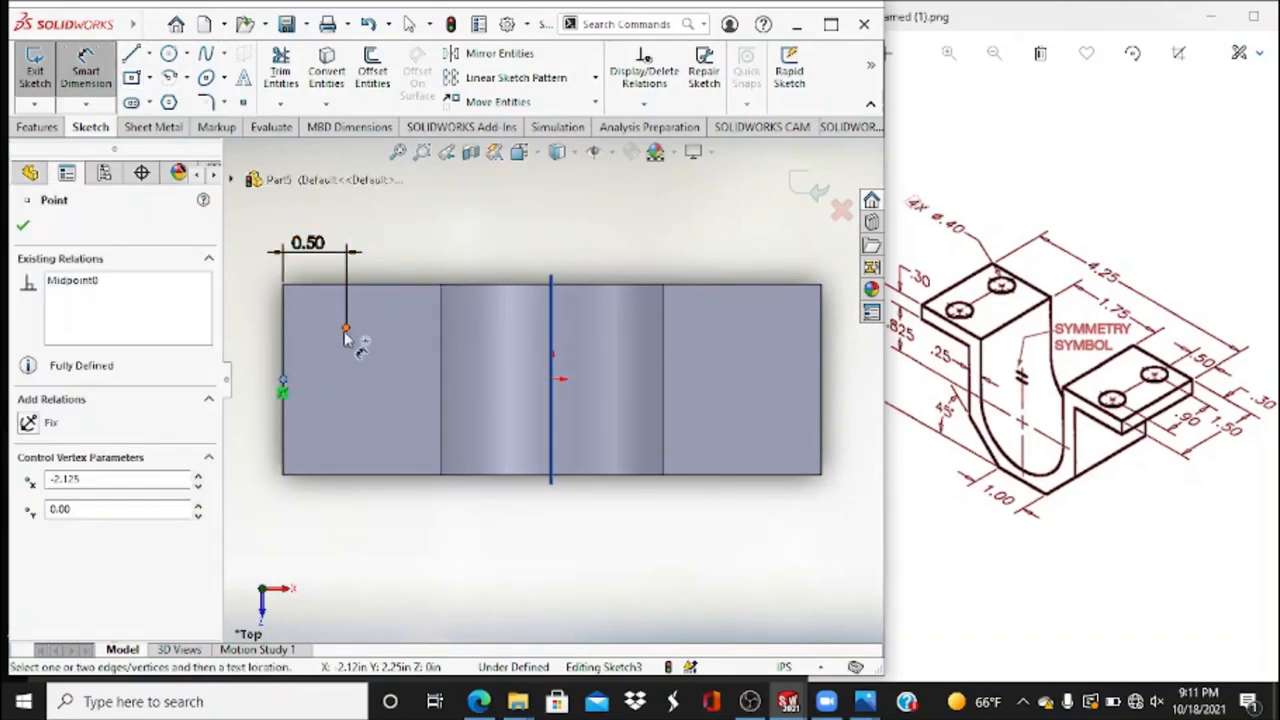
click(346, 327)
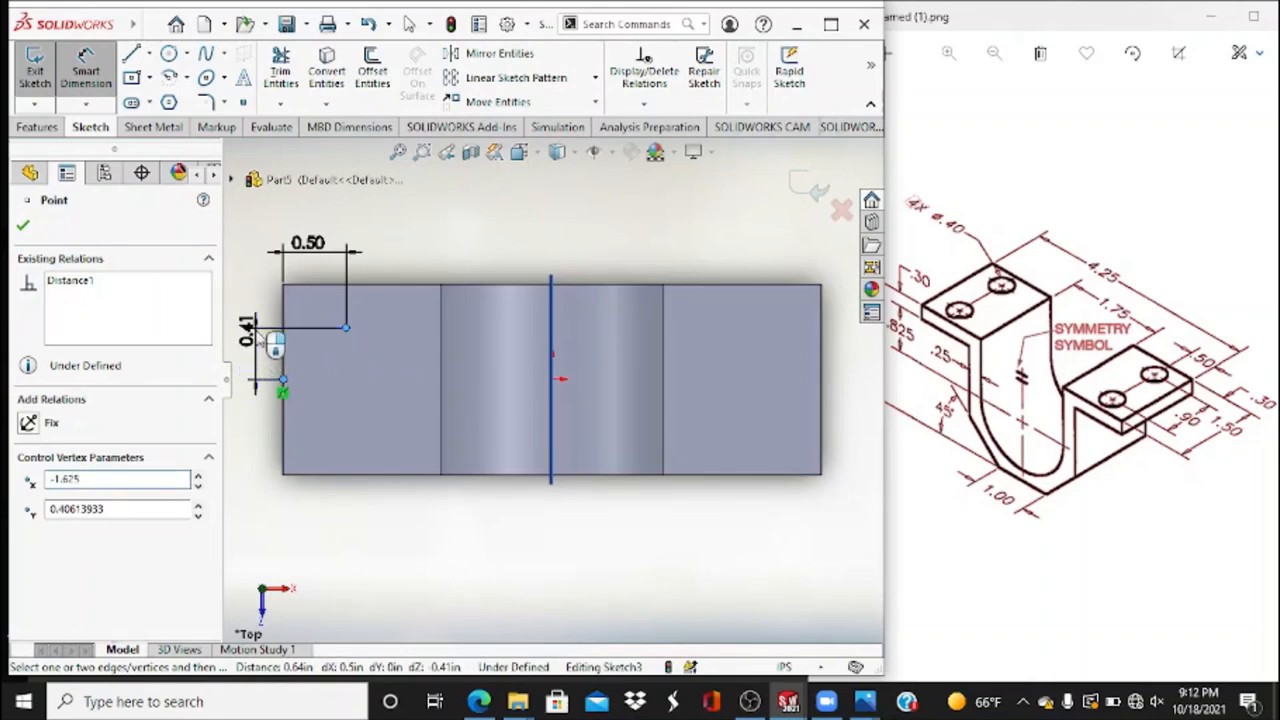
click(255, 336)
text(0.9/)
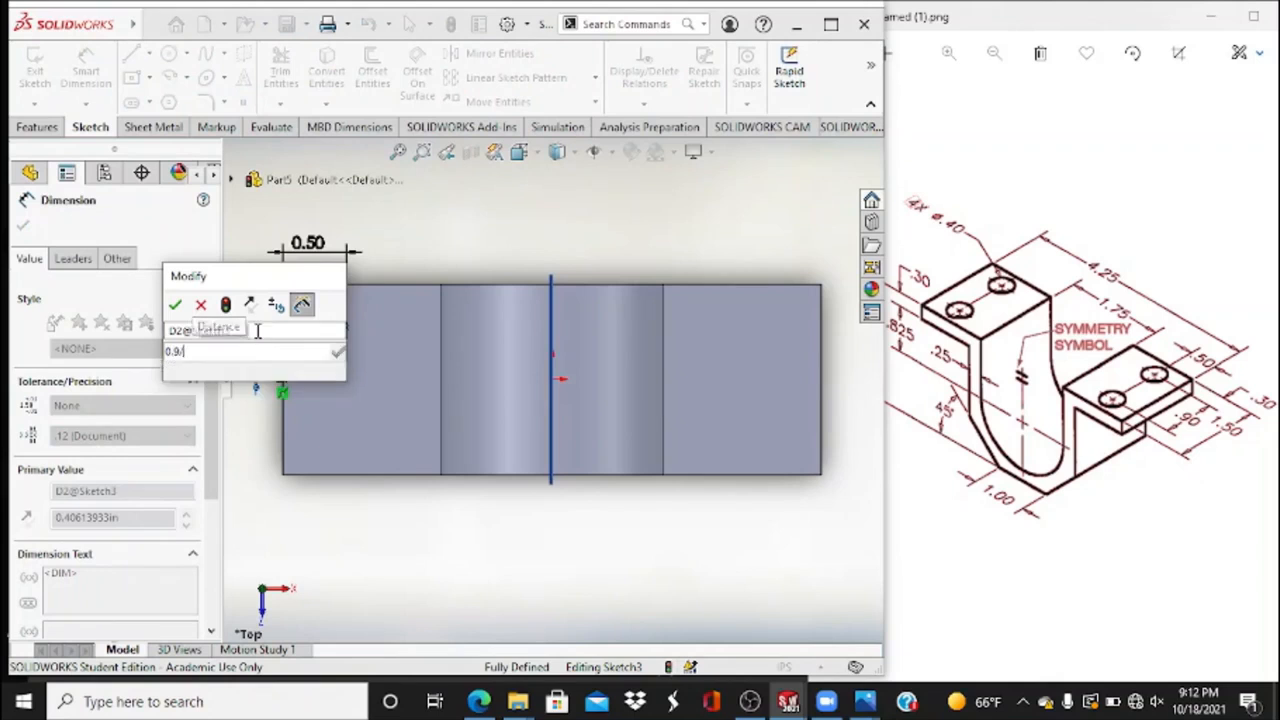
text(2)
key(Return)
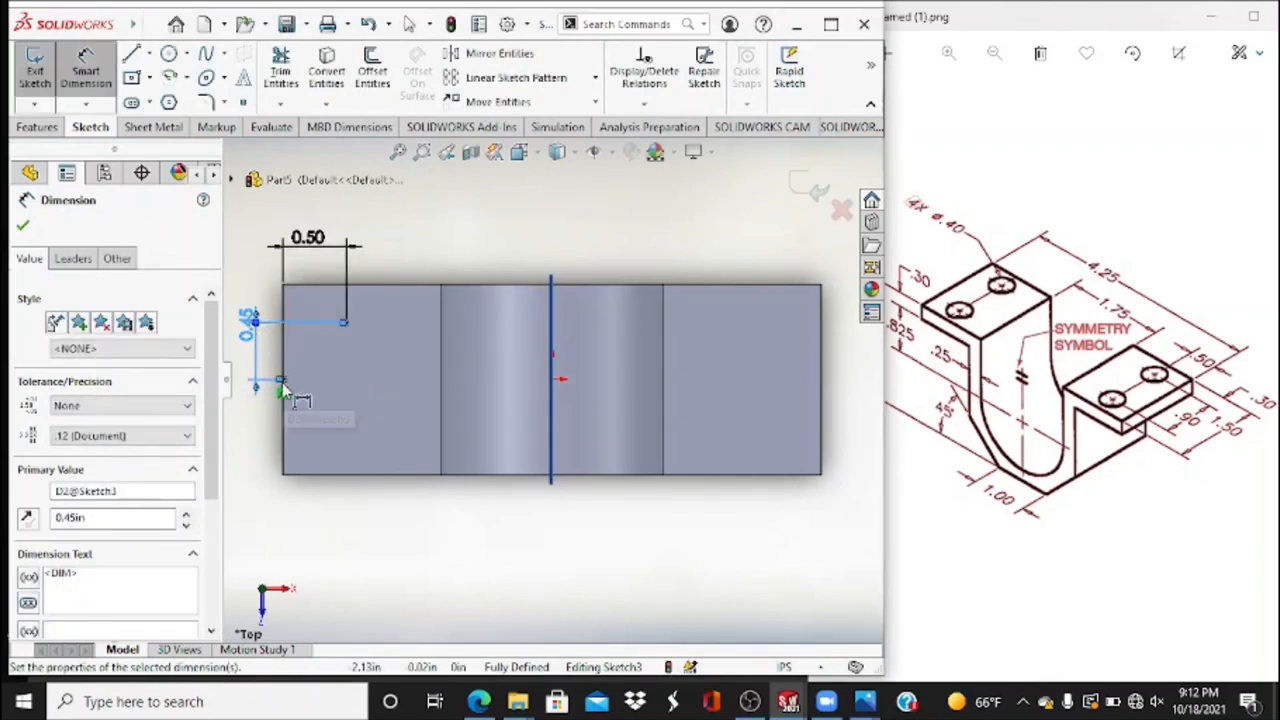
Draw a horizontal centerline on the left flange, in line with the midpoint of its outer edge.
click(148, 53)
click(165, 80)
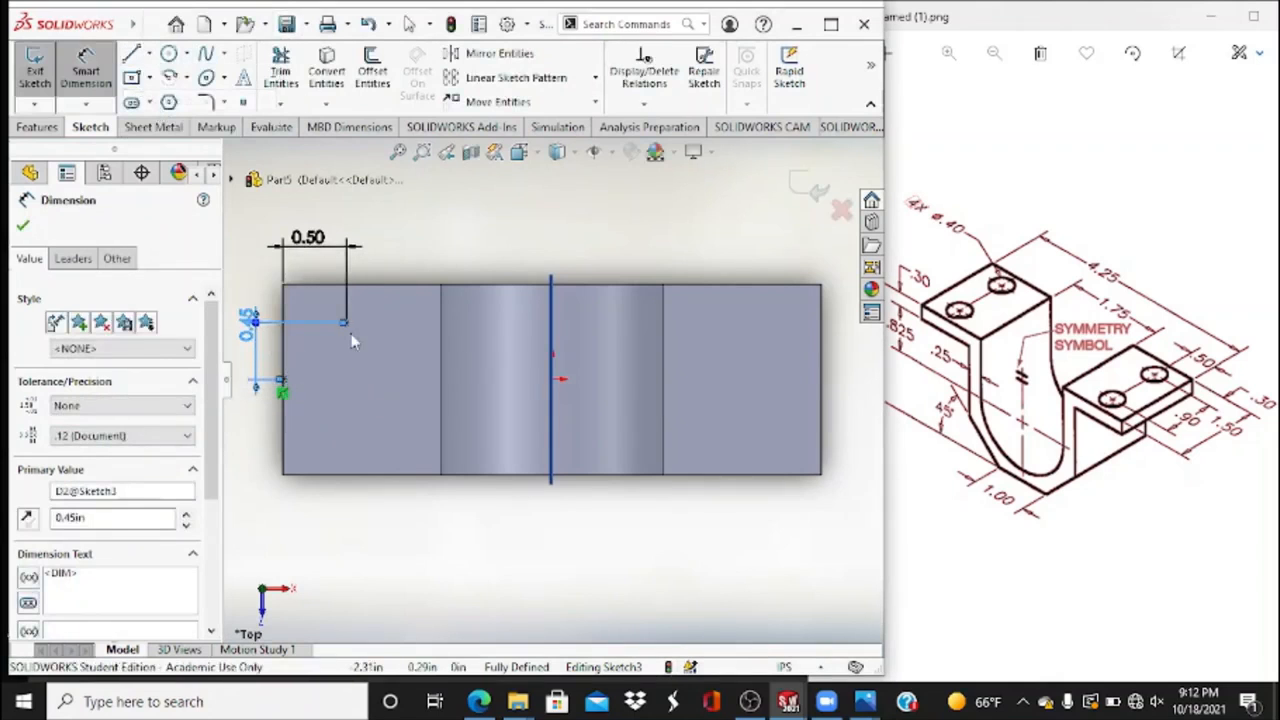
click(282, 380)
click(392, 382)
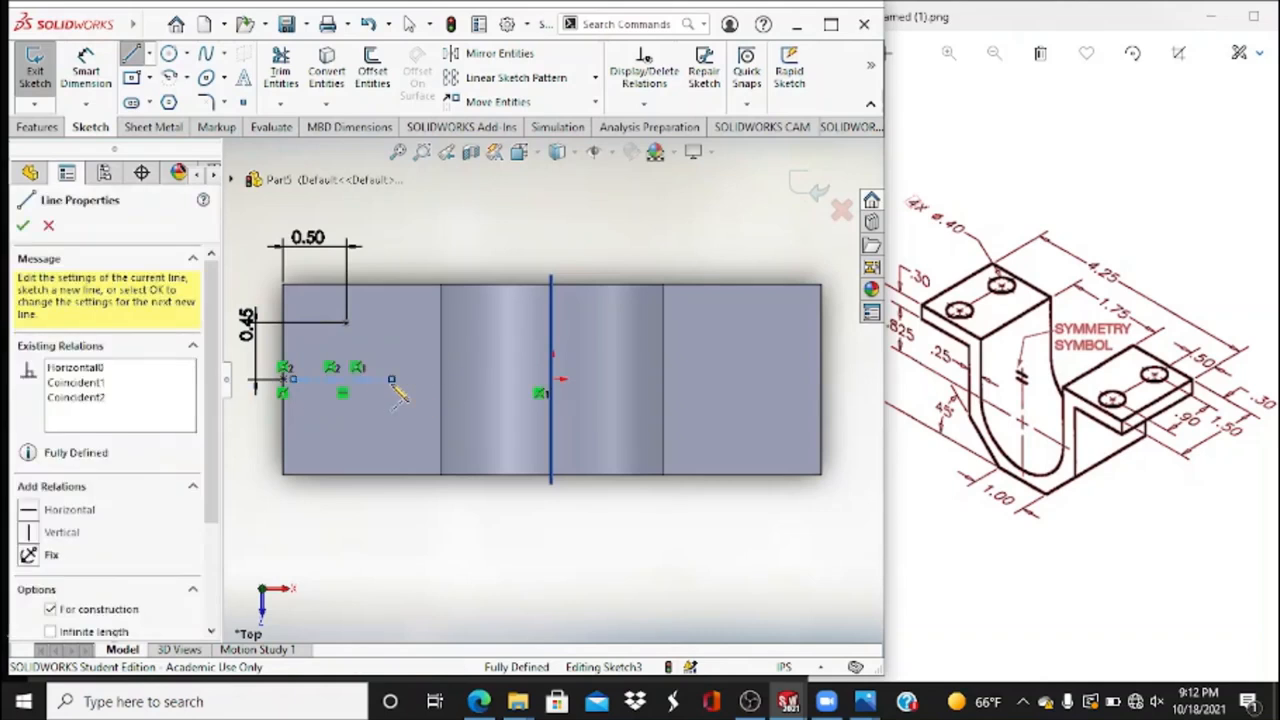
key(Escape)
Mirror the hole's center point about the horizontal centerline.
click(484, 53)
click(344, 322)
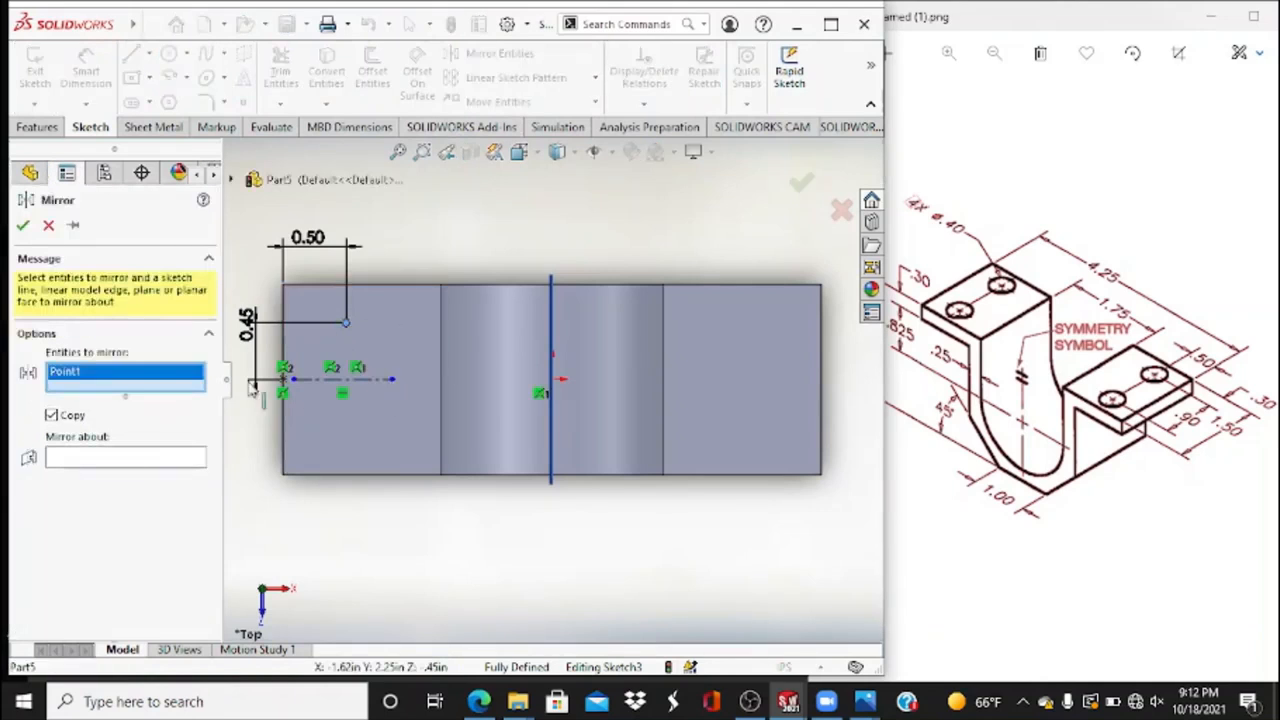
click(380, 380)
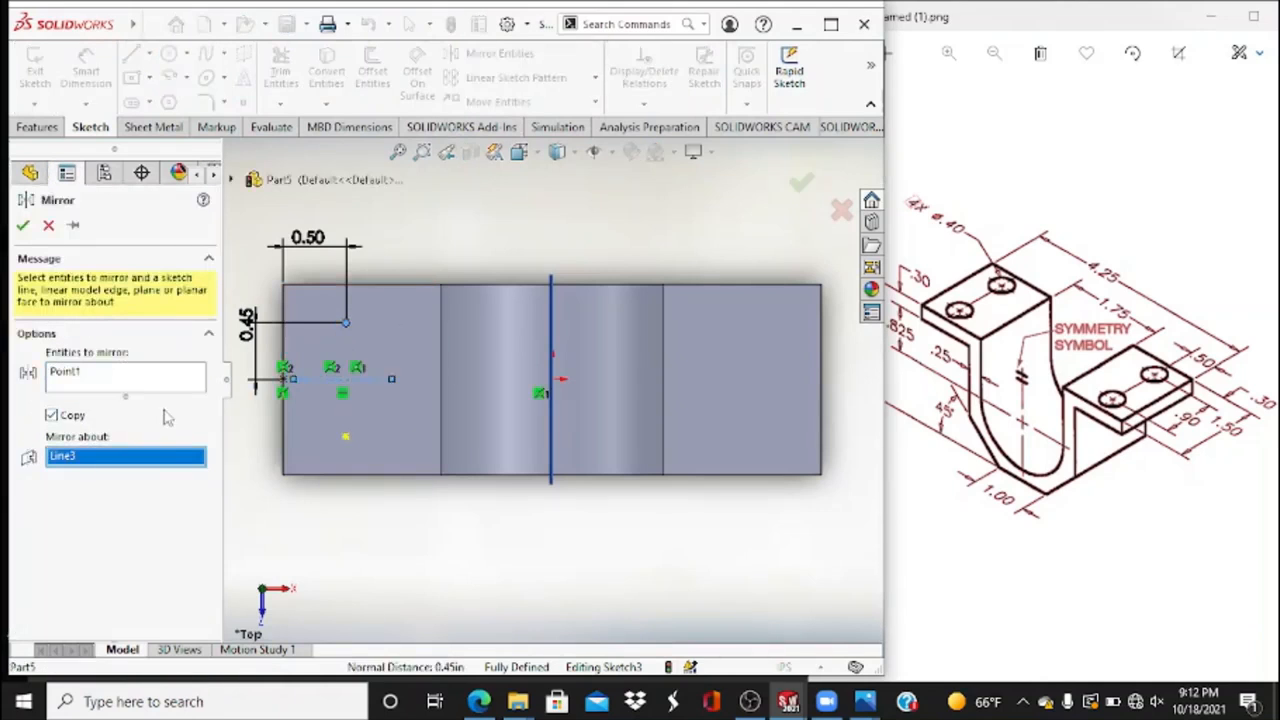
click(23, 226)
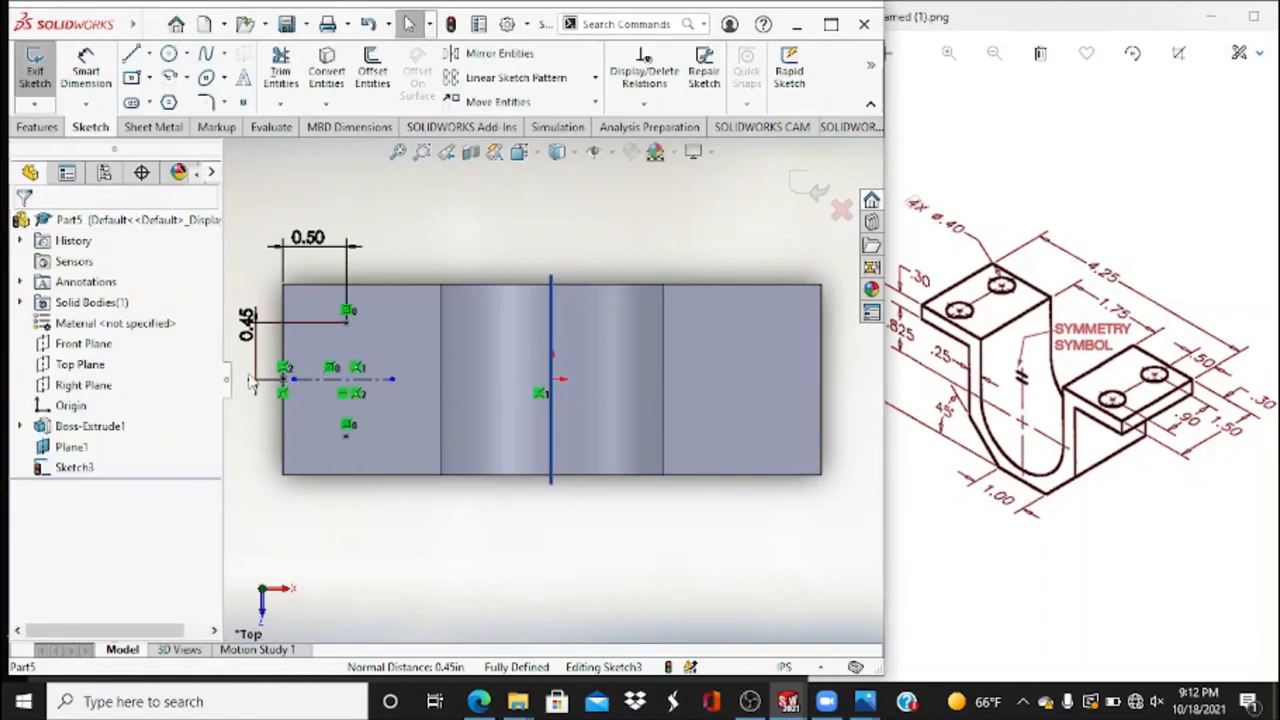
Draw a circle centered on the upper hole point and set its diameter to 0.4 in.
click(169, 53)
click(346, 314)
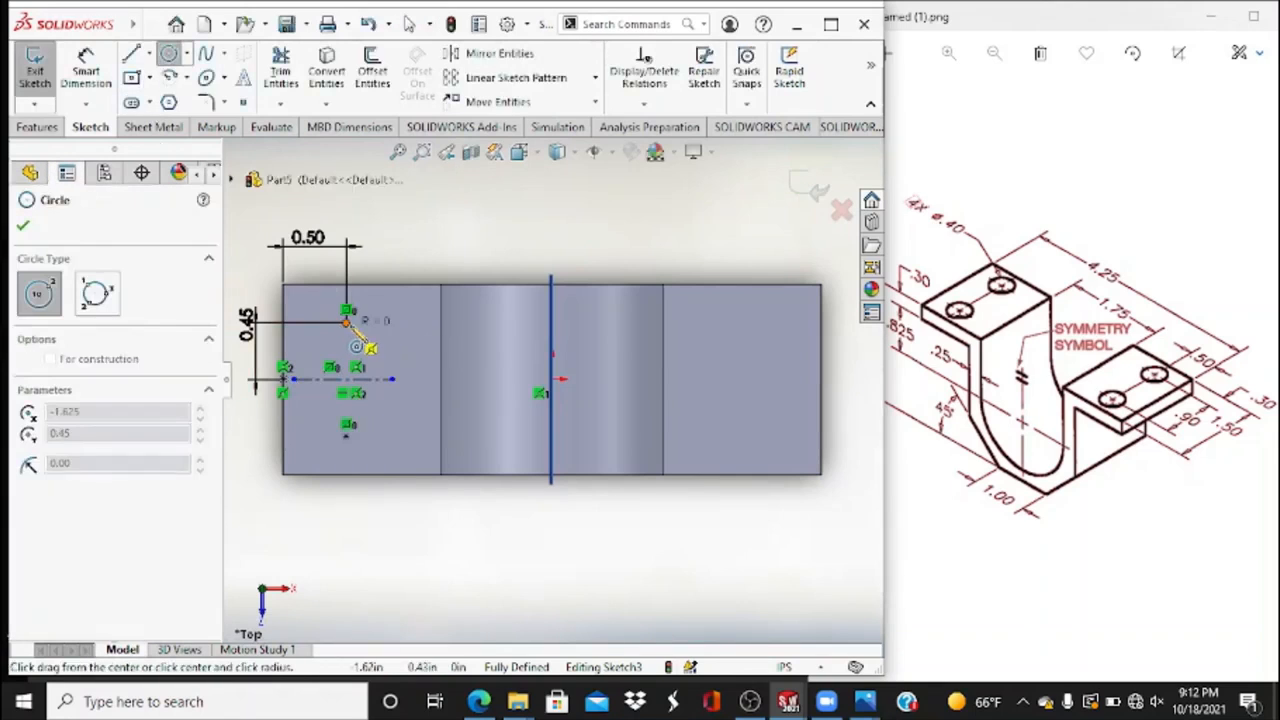
click(361, 328)
click(79, 66)
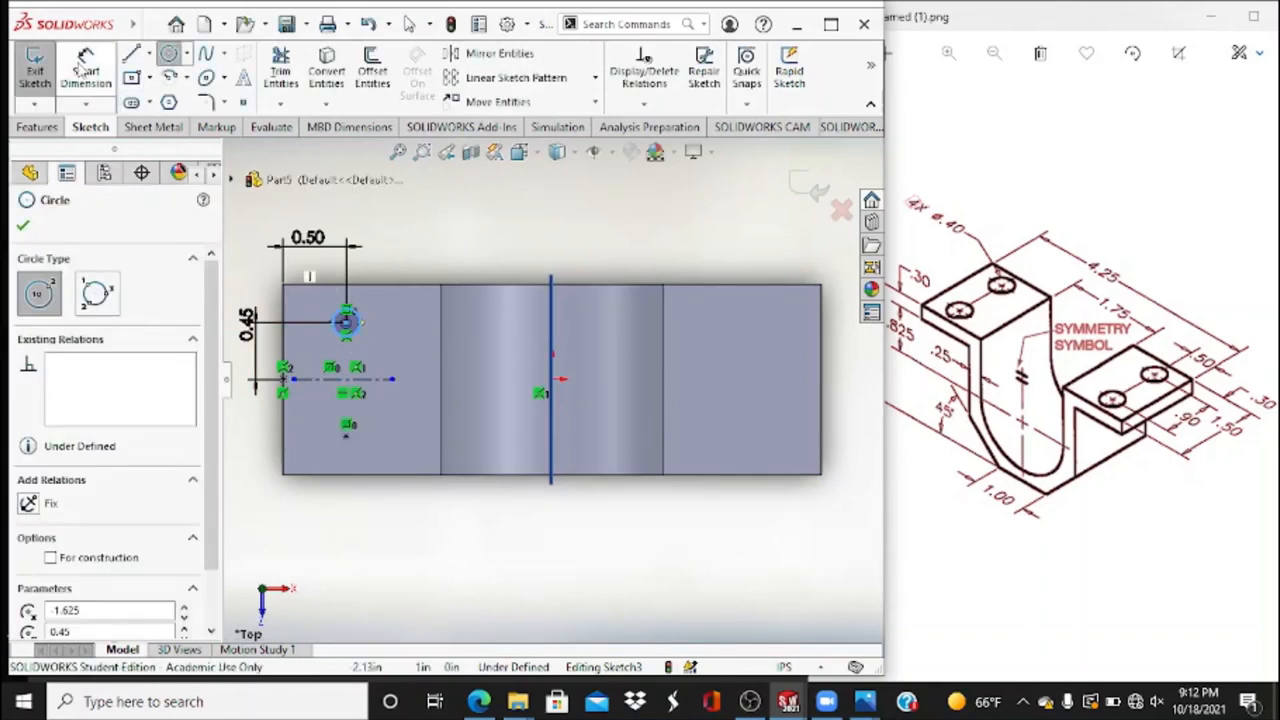
click(360, 325)
click(424, 245)
text(0)
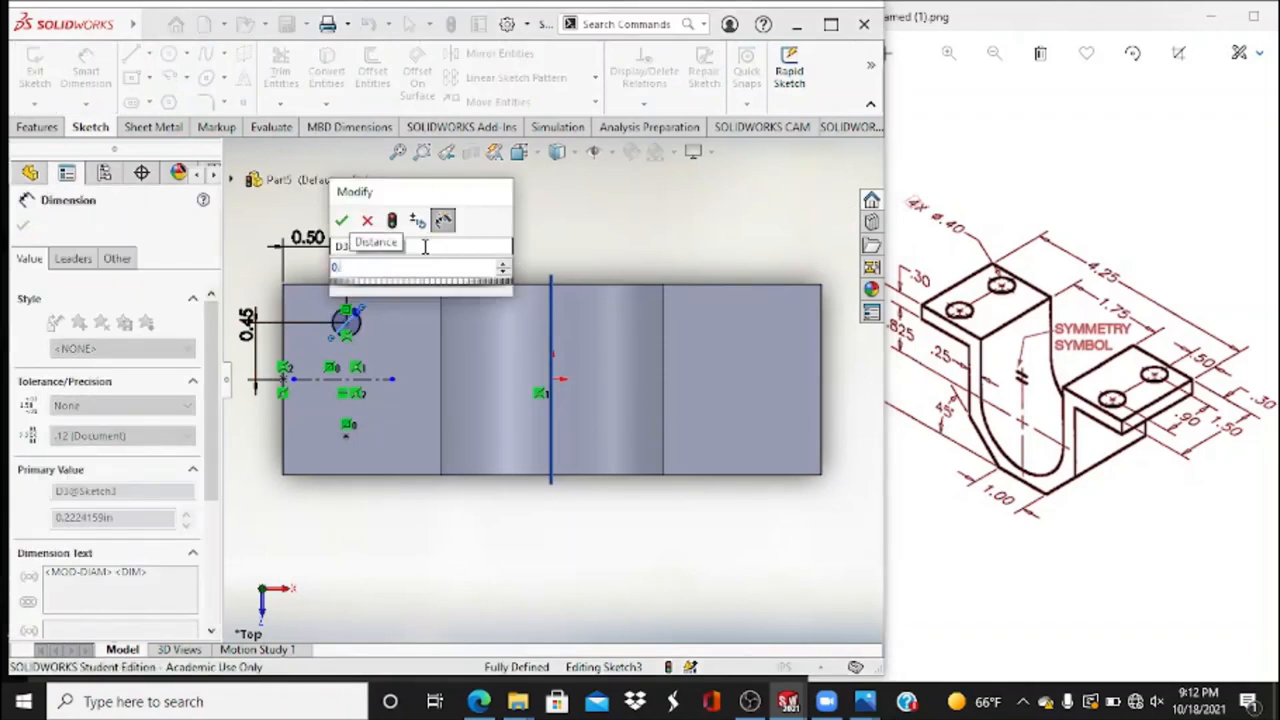
text(.4)
key(Return)
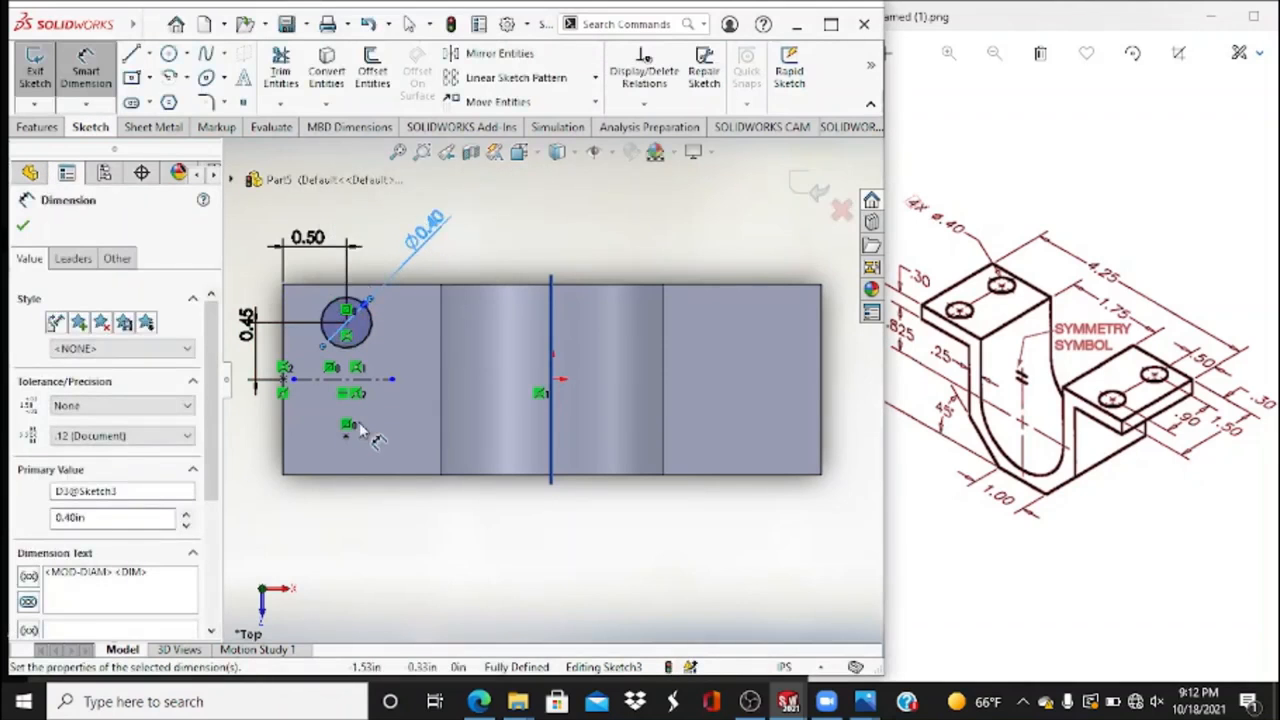
Mirror the 0.4 in circle about the horizontal centerline to make the flange's second hole circle.
click(346, 436)
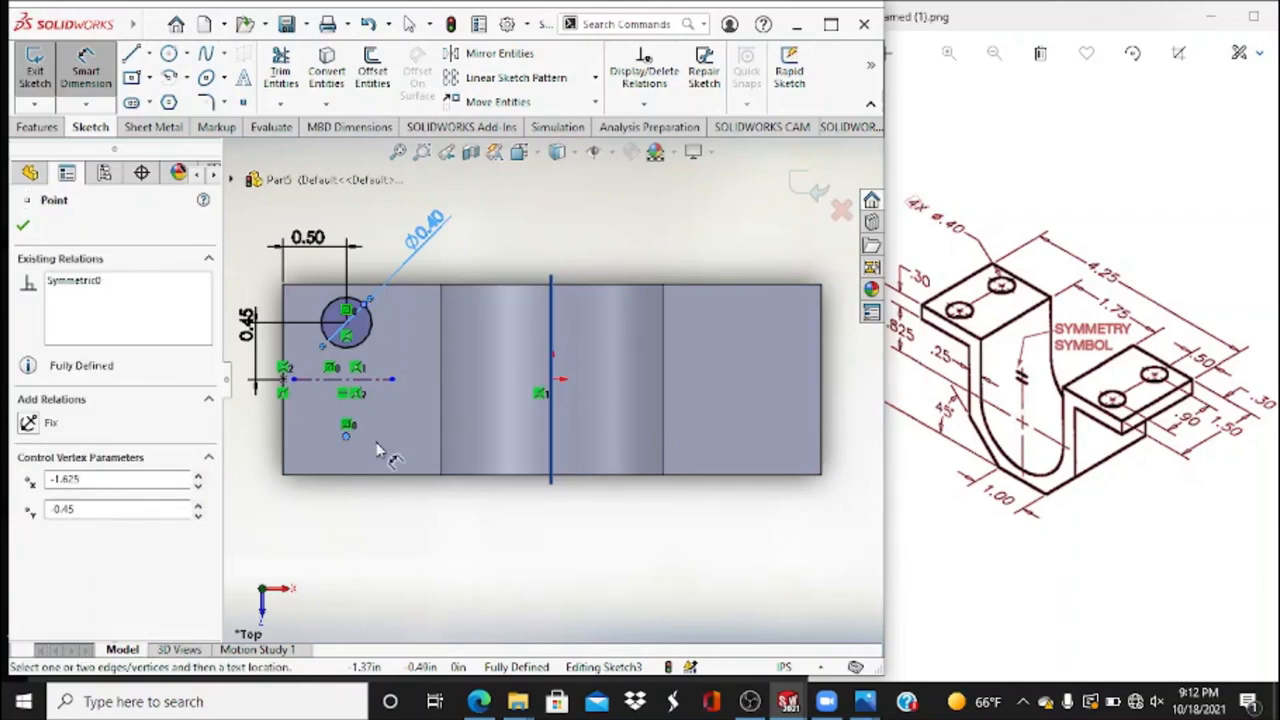
click(350, 447)
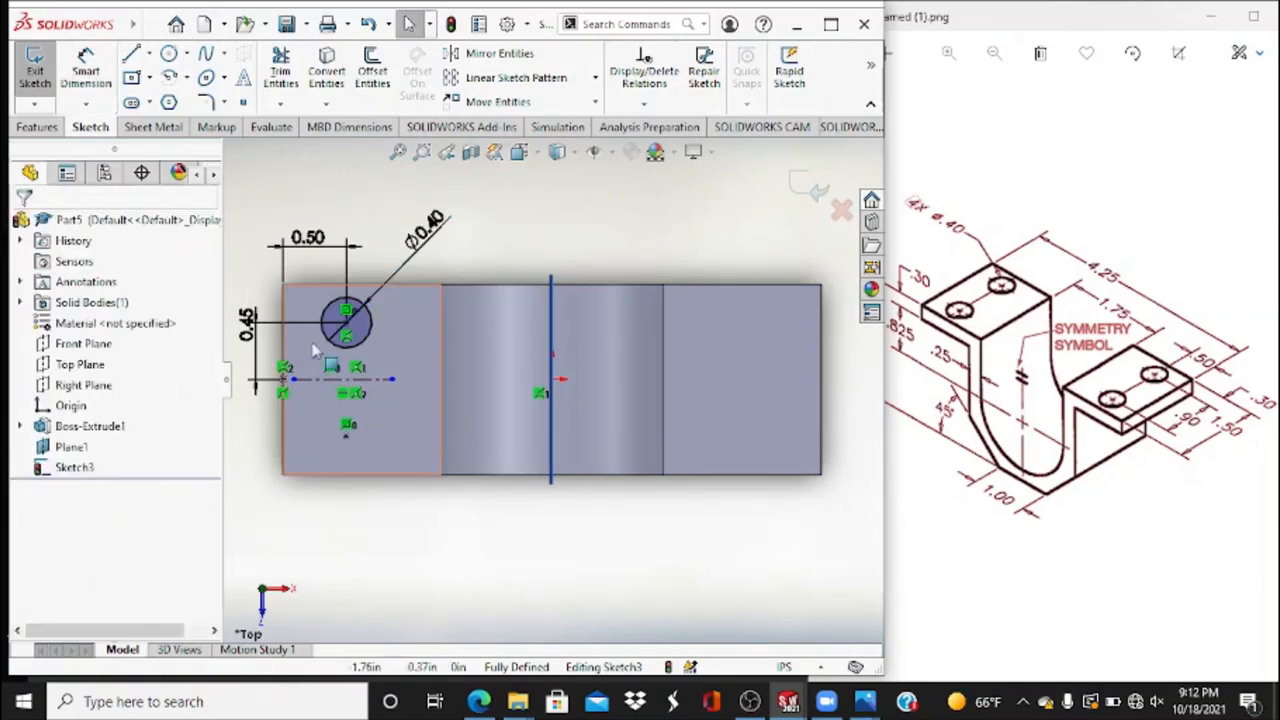
click(452, 55)
click(366, 340)
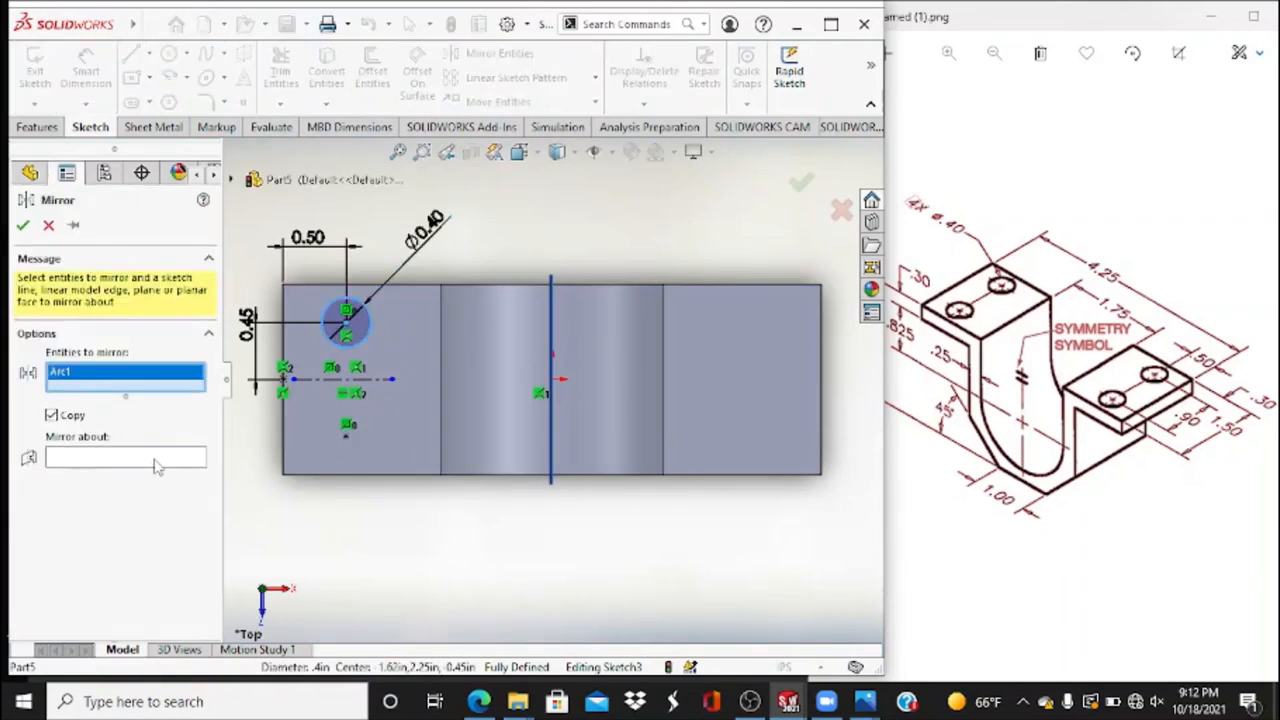
click(153, 459)
click(373, 380)
click(26, 229)
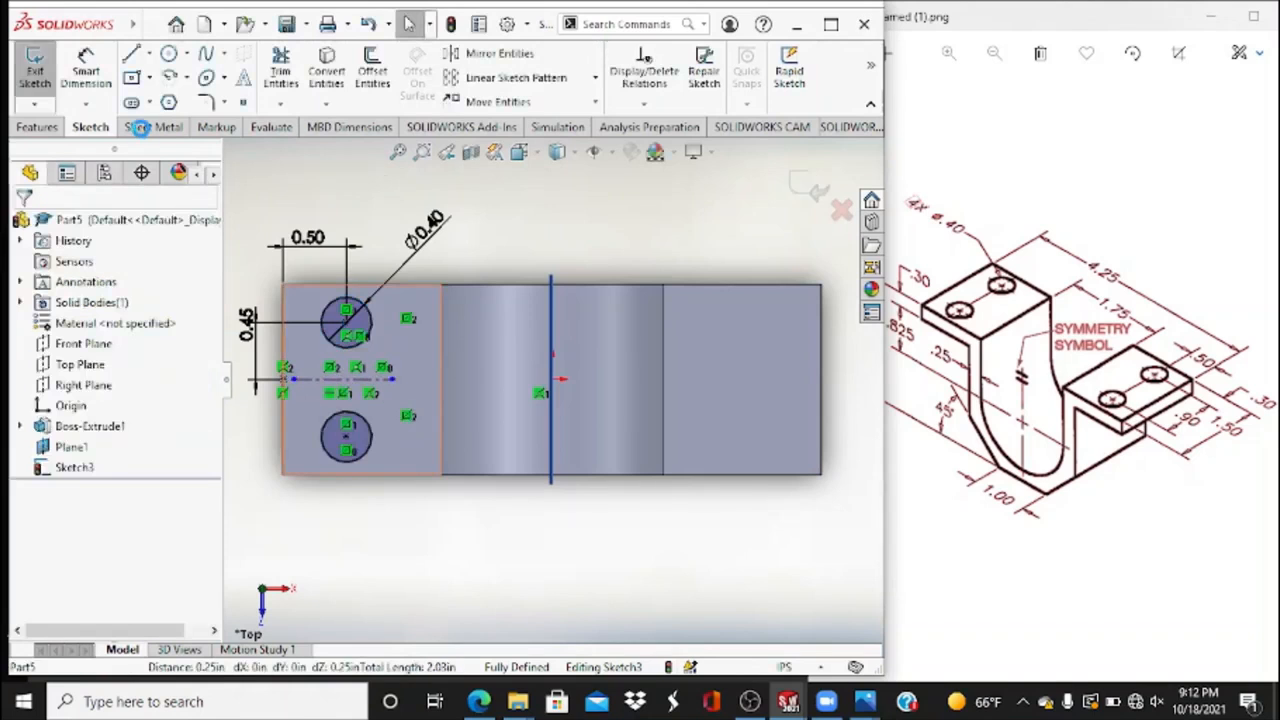
Cut both circles through the left flange with an Extruded Cut using the Through All end condition.
click(537, 155)
click(626, 209)
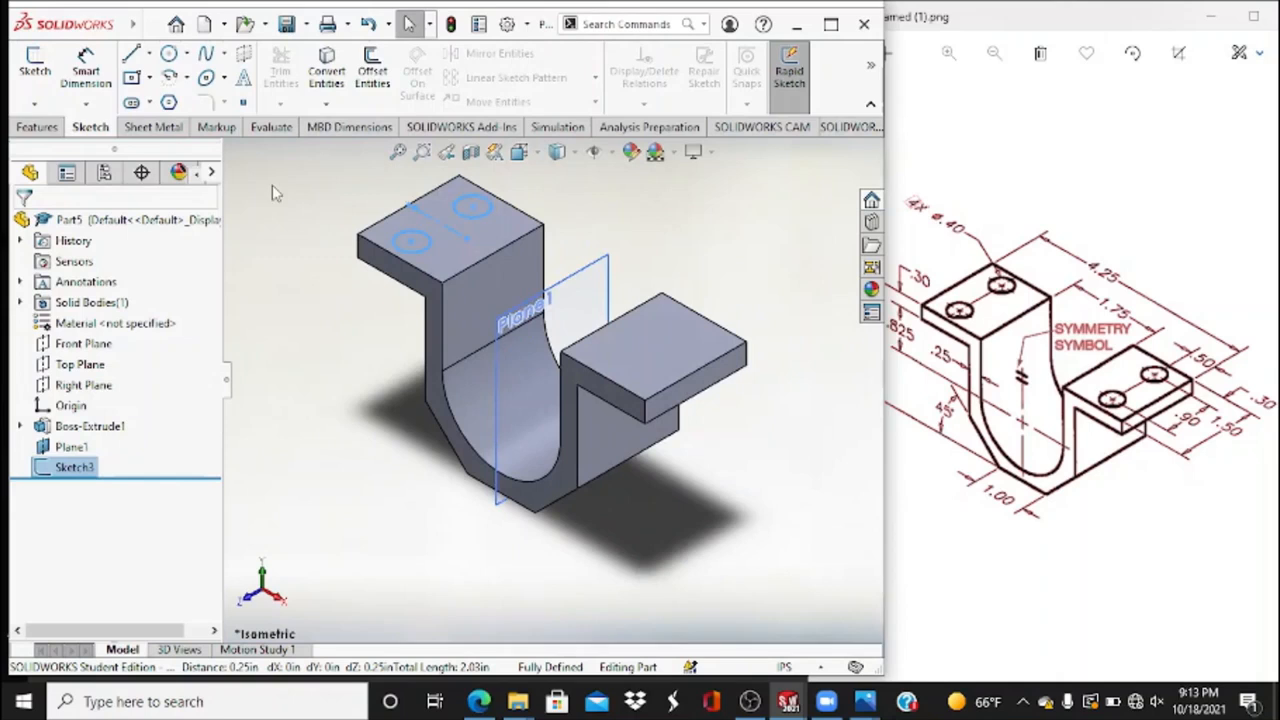
click(37, 126)
click(42, 75)
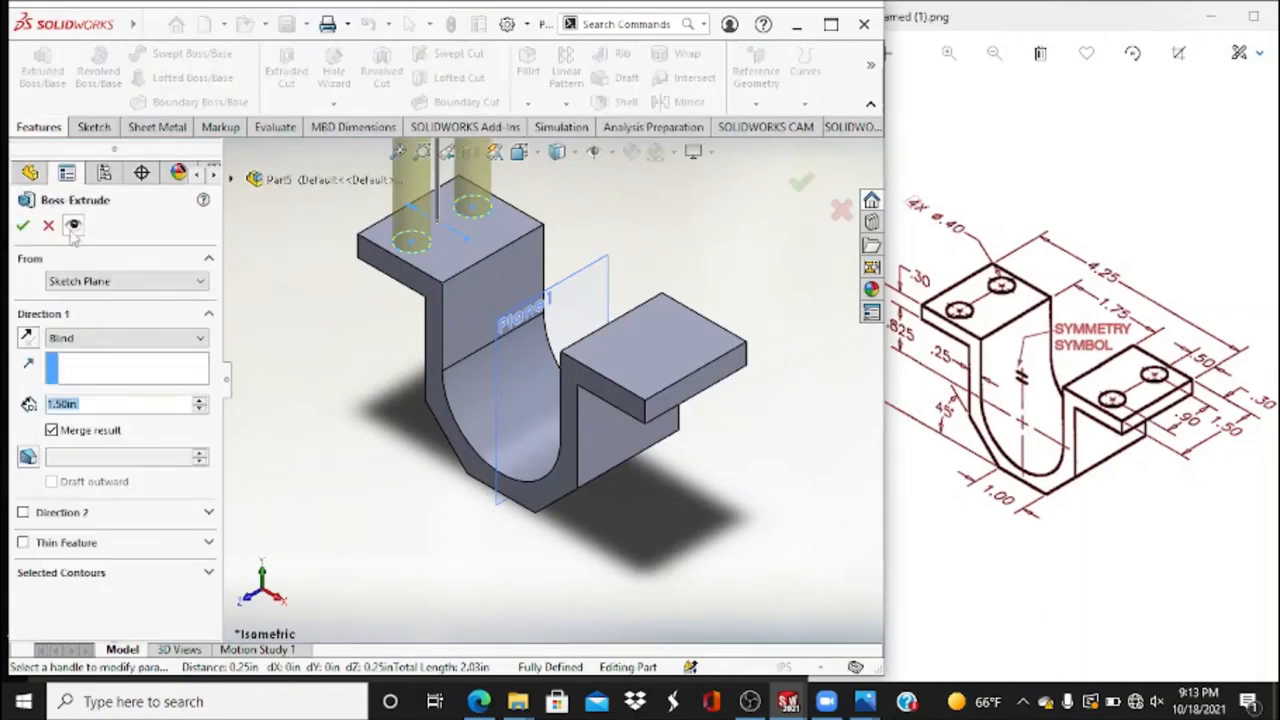
key(Escape)
click(286, 75)
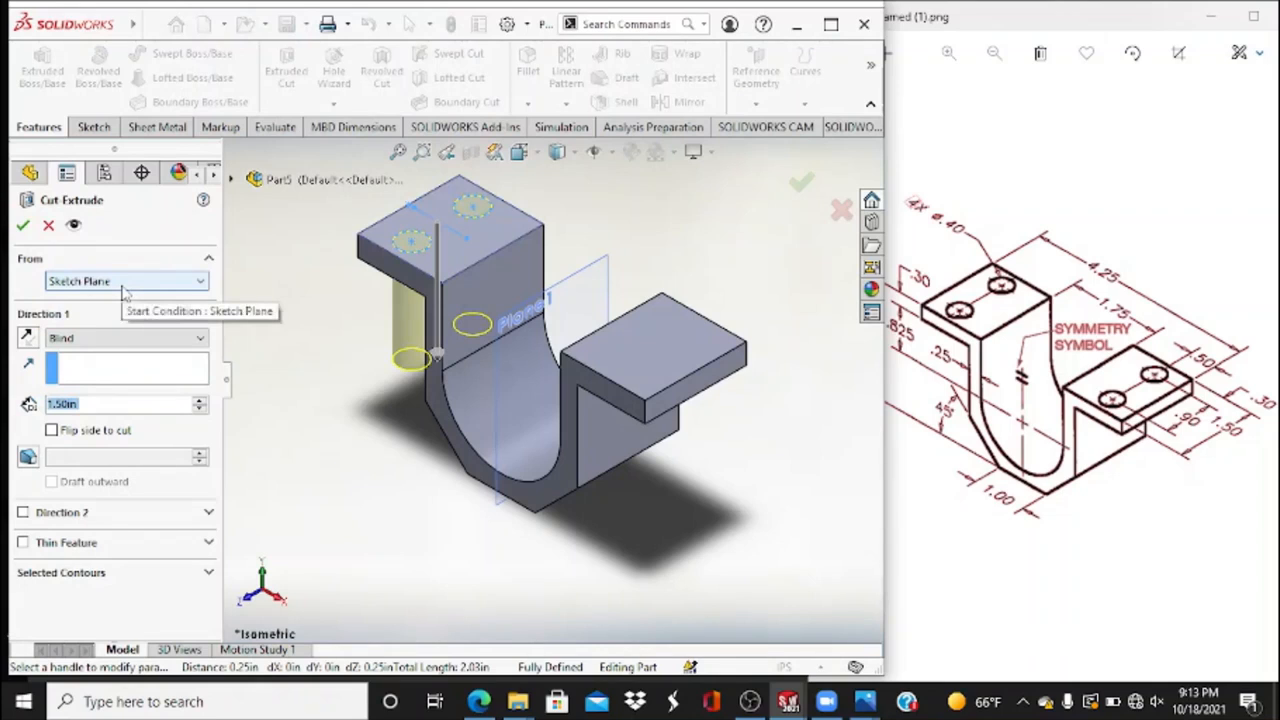
click(155, 338)
click(80, 362)
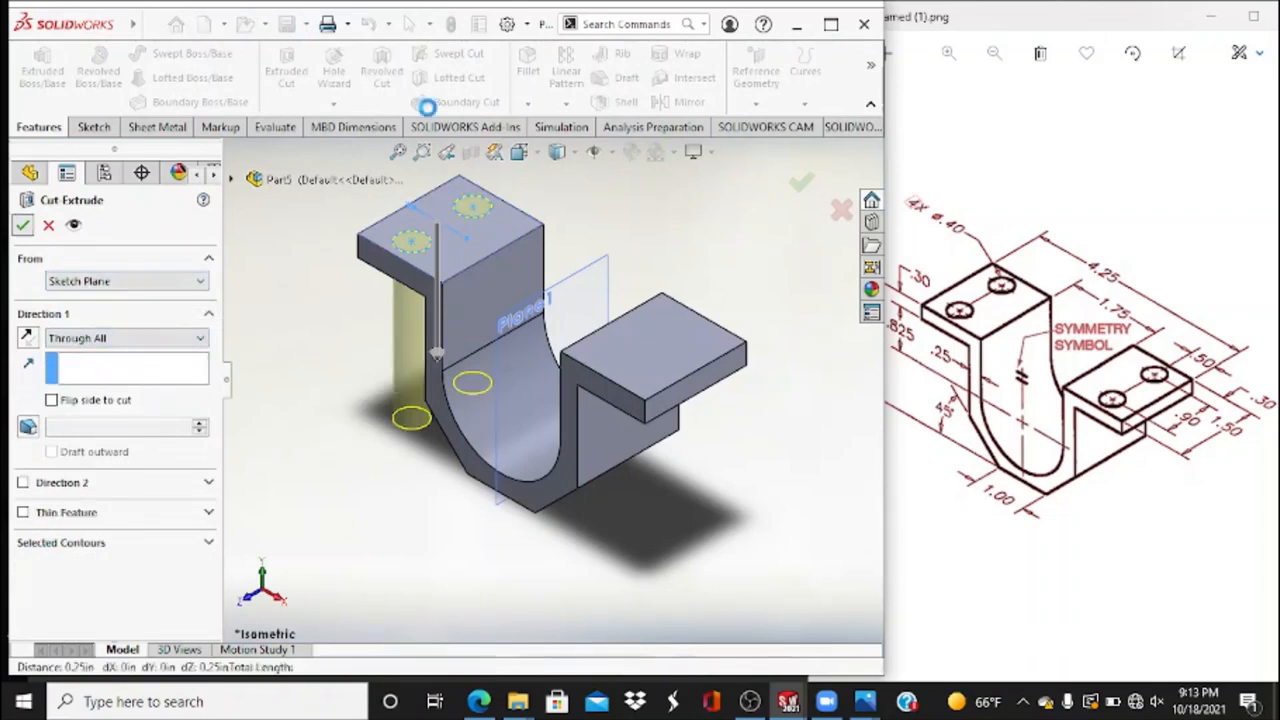
click(22, 224)
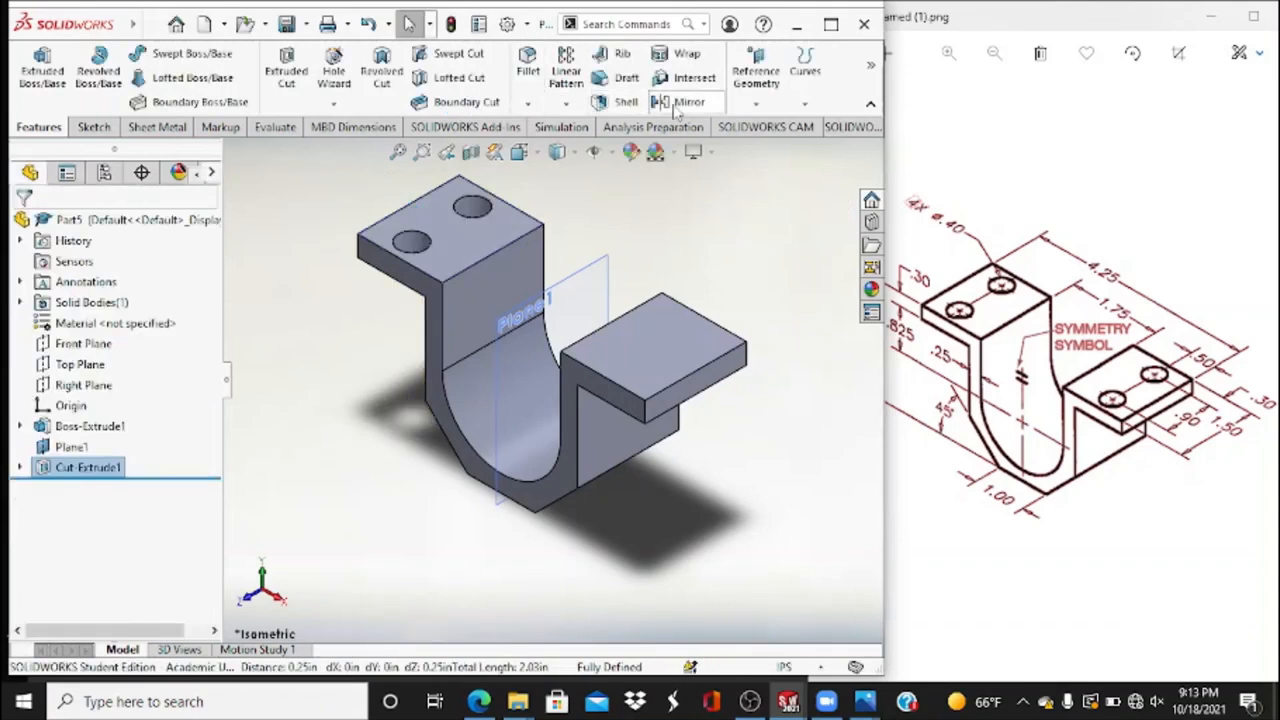
Mirror the hole cut about the reference plane onto the right flange, and hide the planes in the view.
click(686, 102)
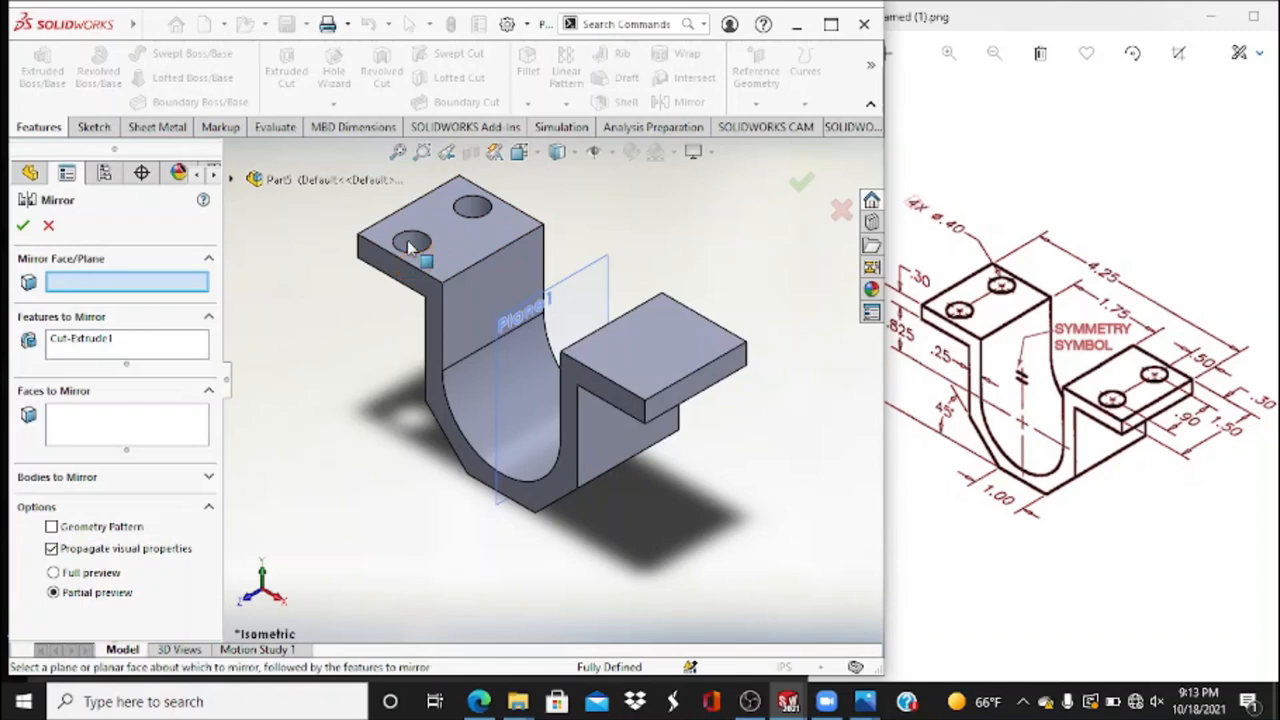
click(119, 422)
click(188, 285)
click(605, 288)
click(22, 227)
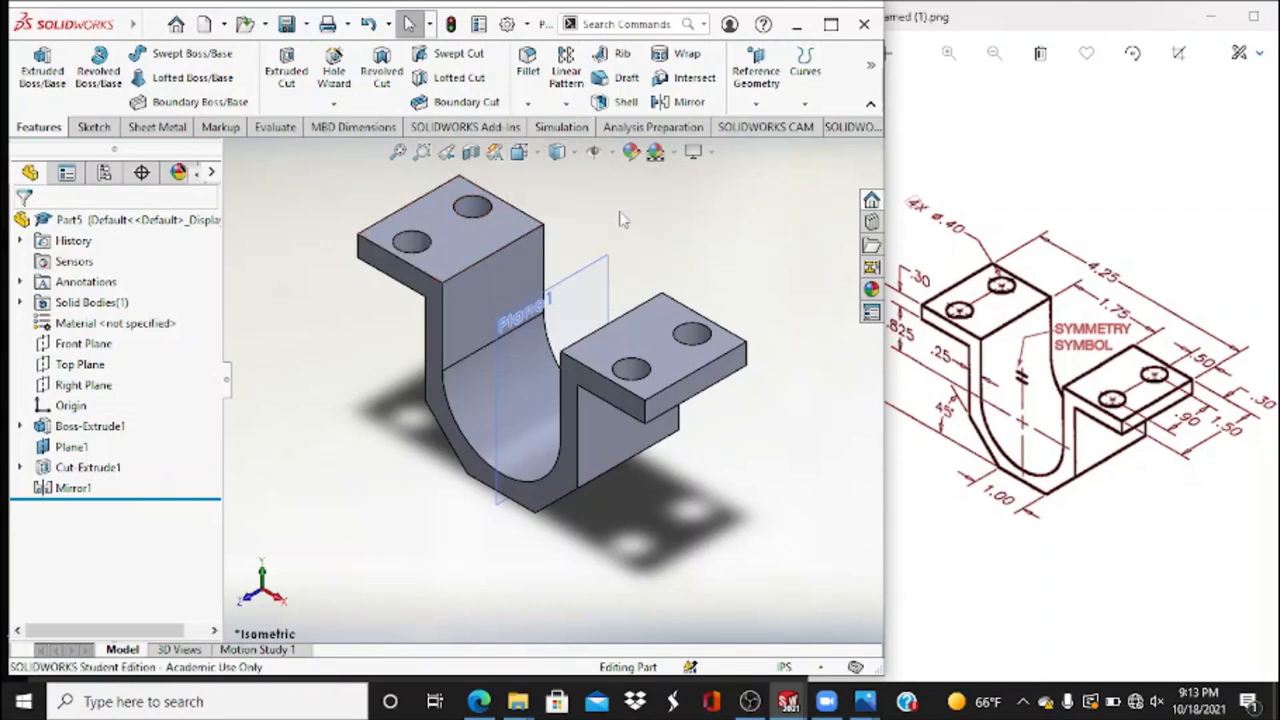
click(611, 153)
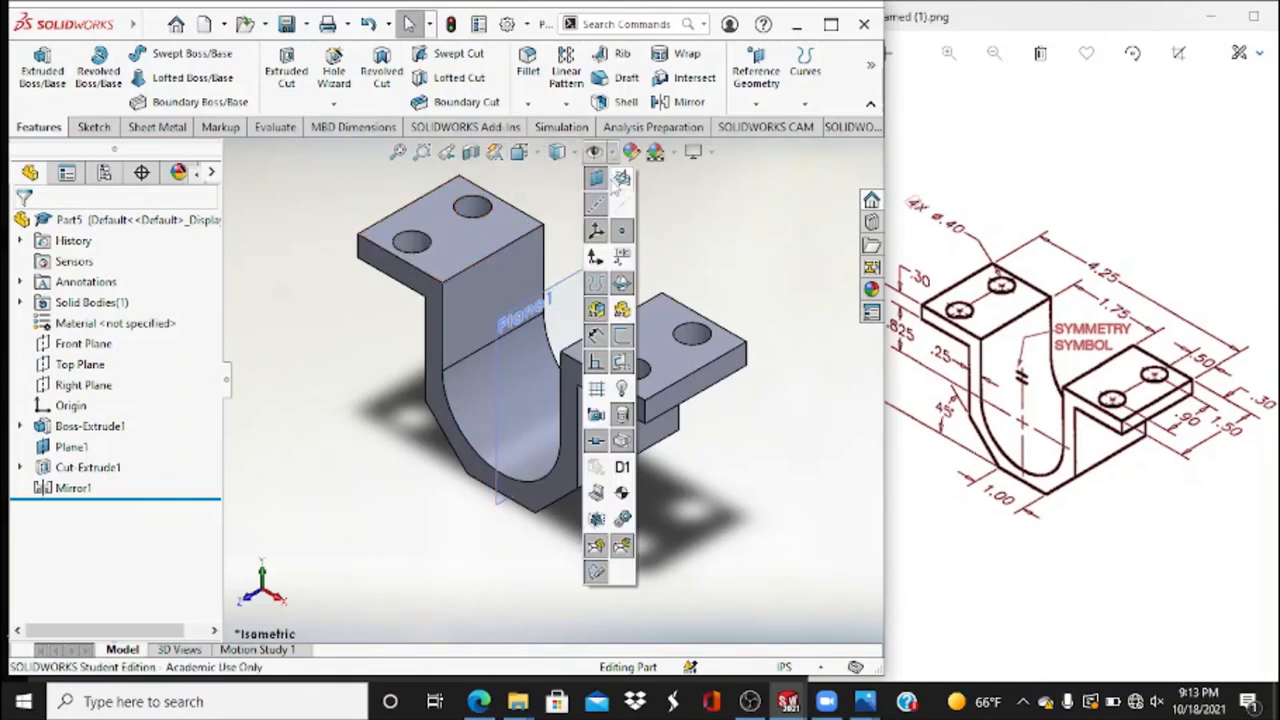
click(597, 179)
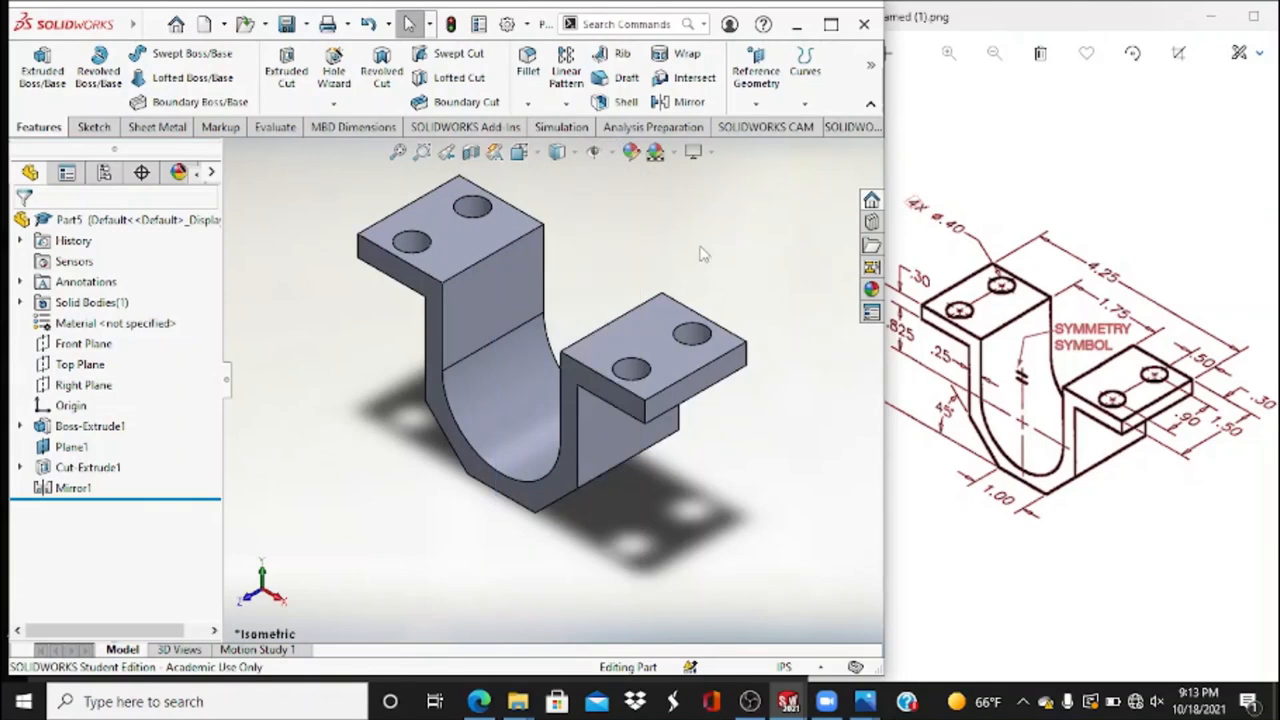